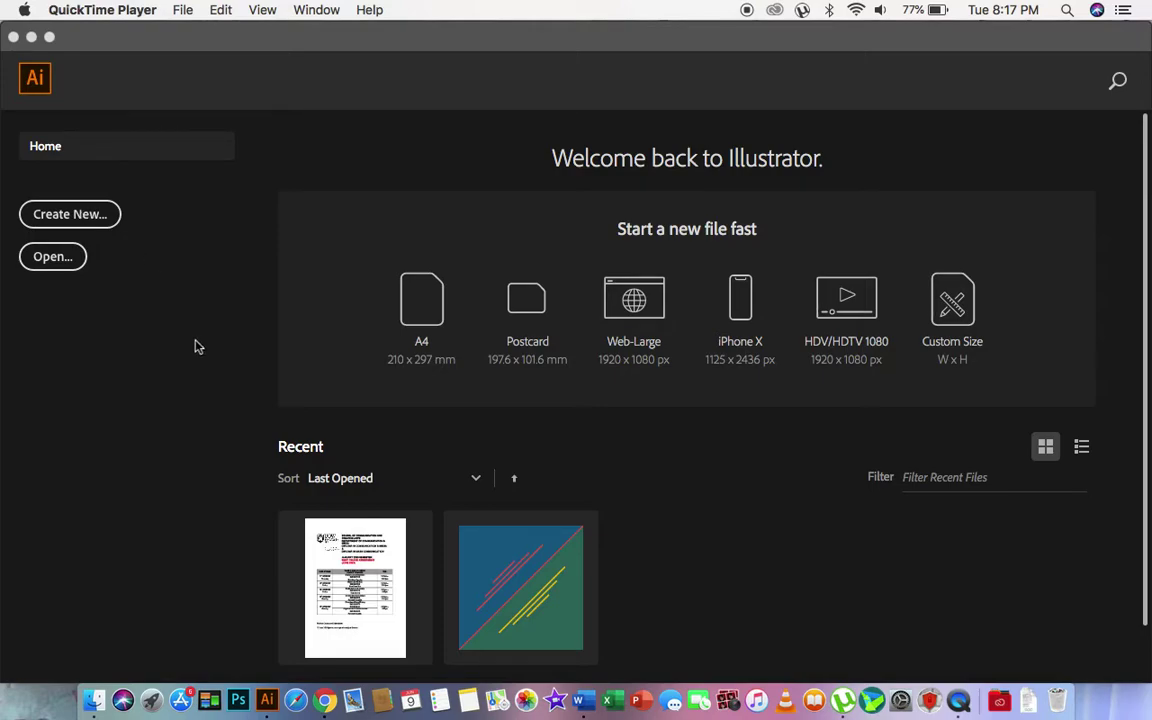
# Step: Create a new Print A3 landscape document with raster effects at Medium (150 ppi)
pyautogui.click(75, 225)
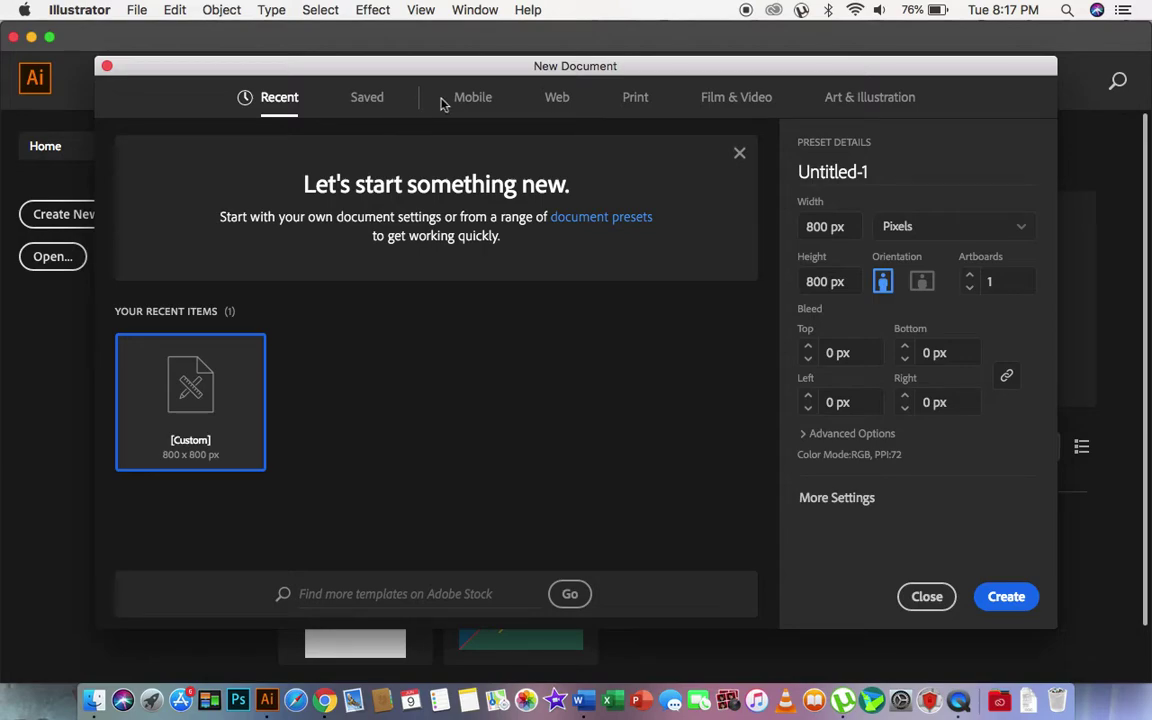
pyautogui.click(633, 99)
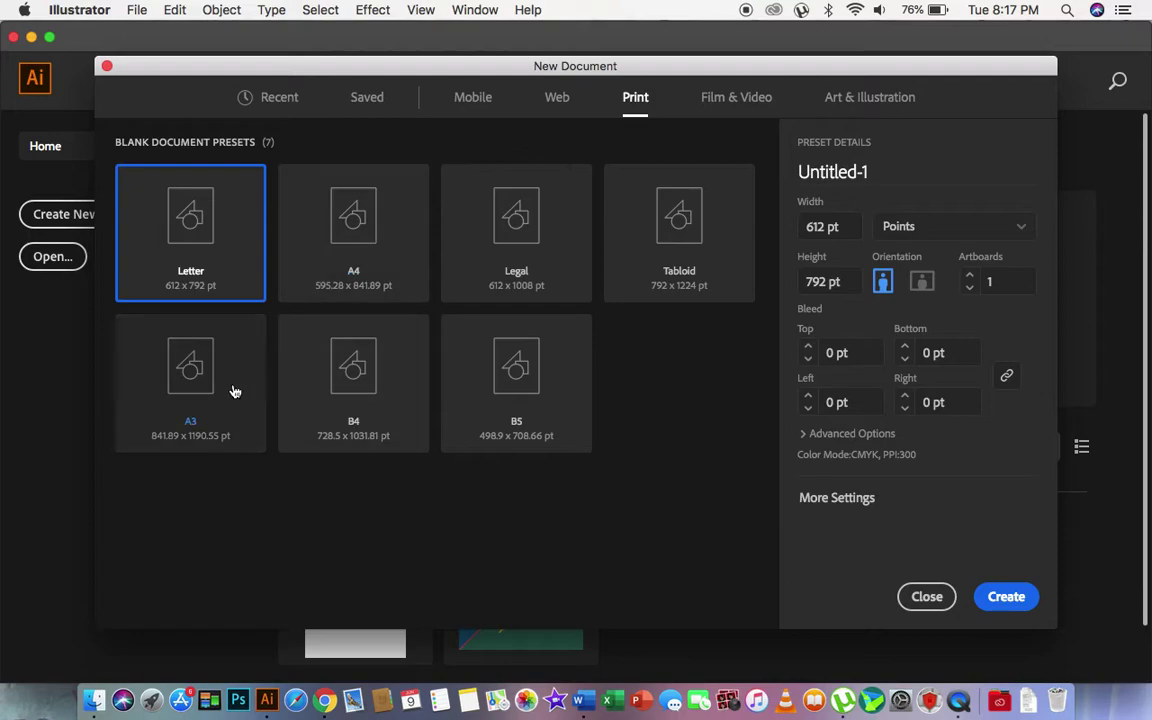
pyautogui.click(212, 410)
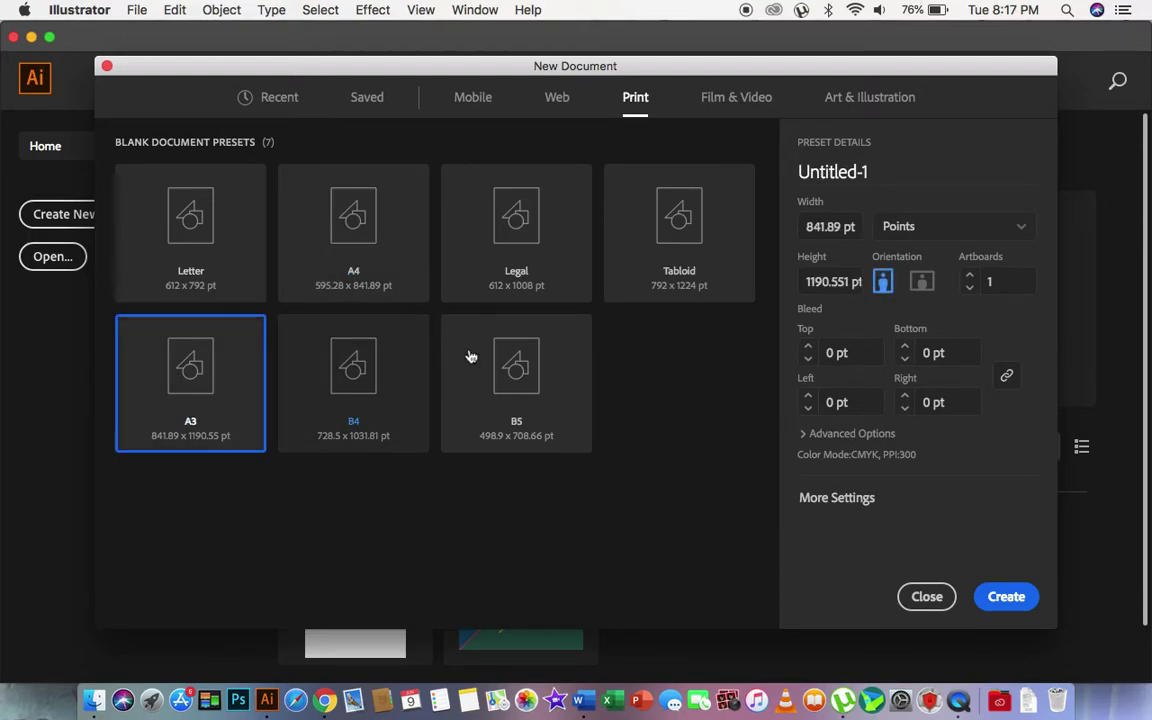
pyautogui.click(925, 281)
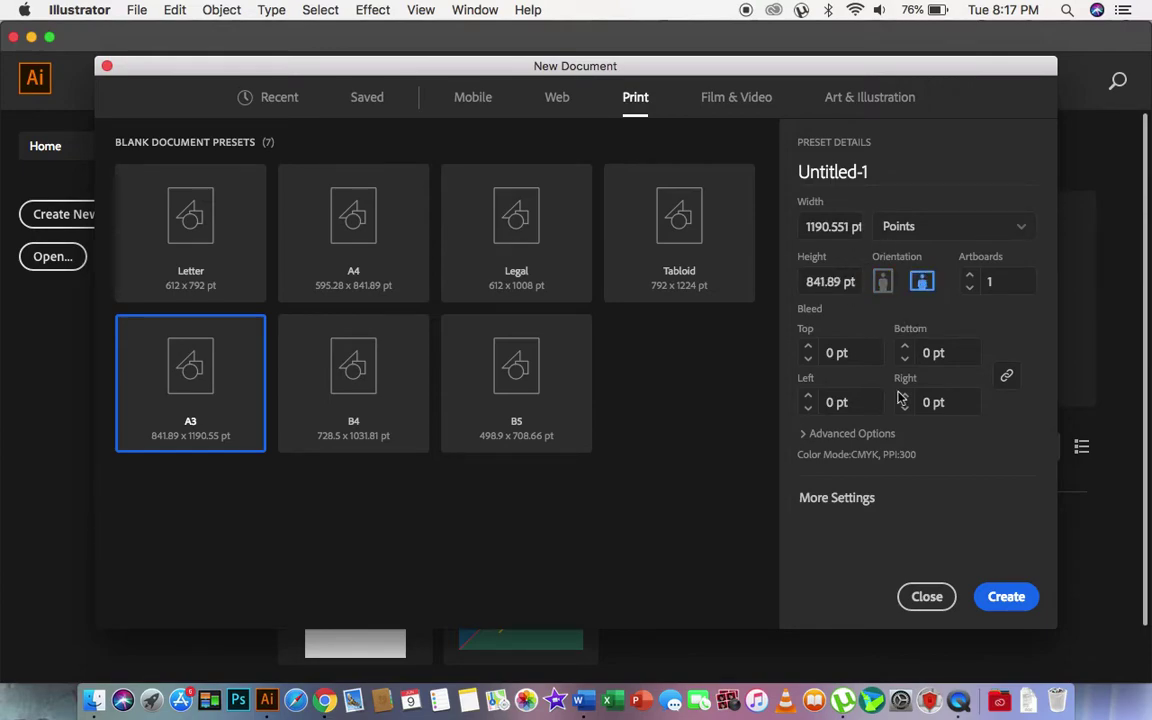
pyautogui.click(852, 434)
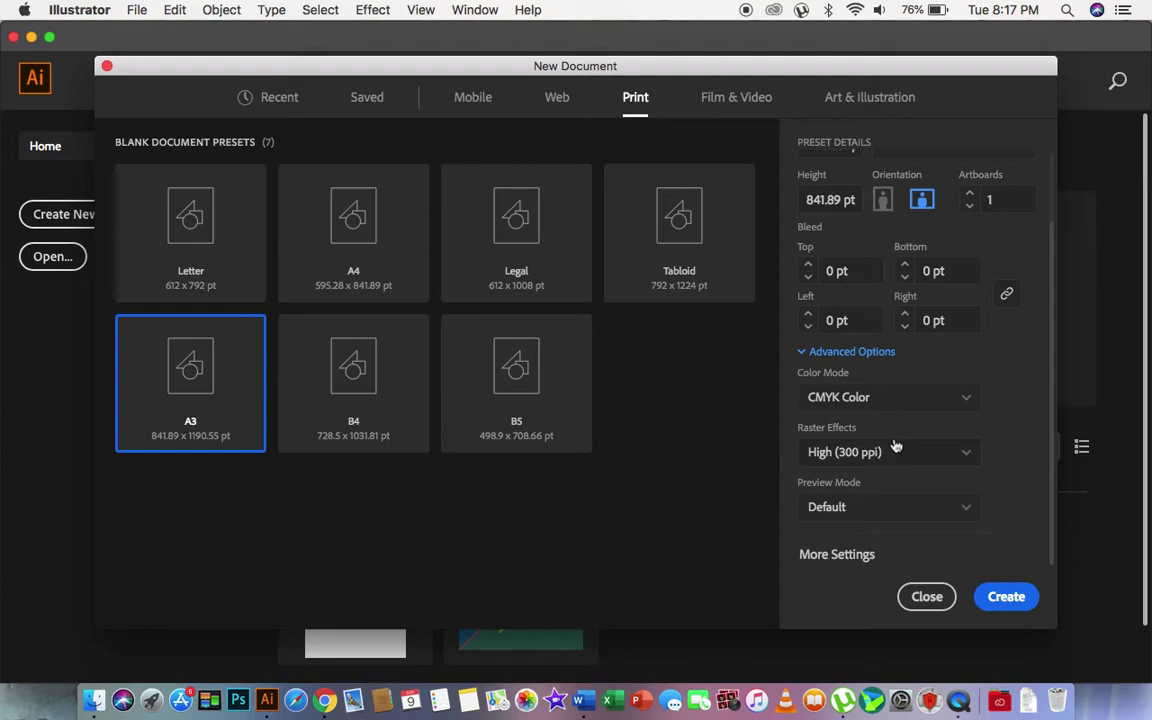
pyautogui.click(848, 462)
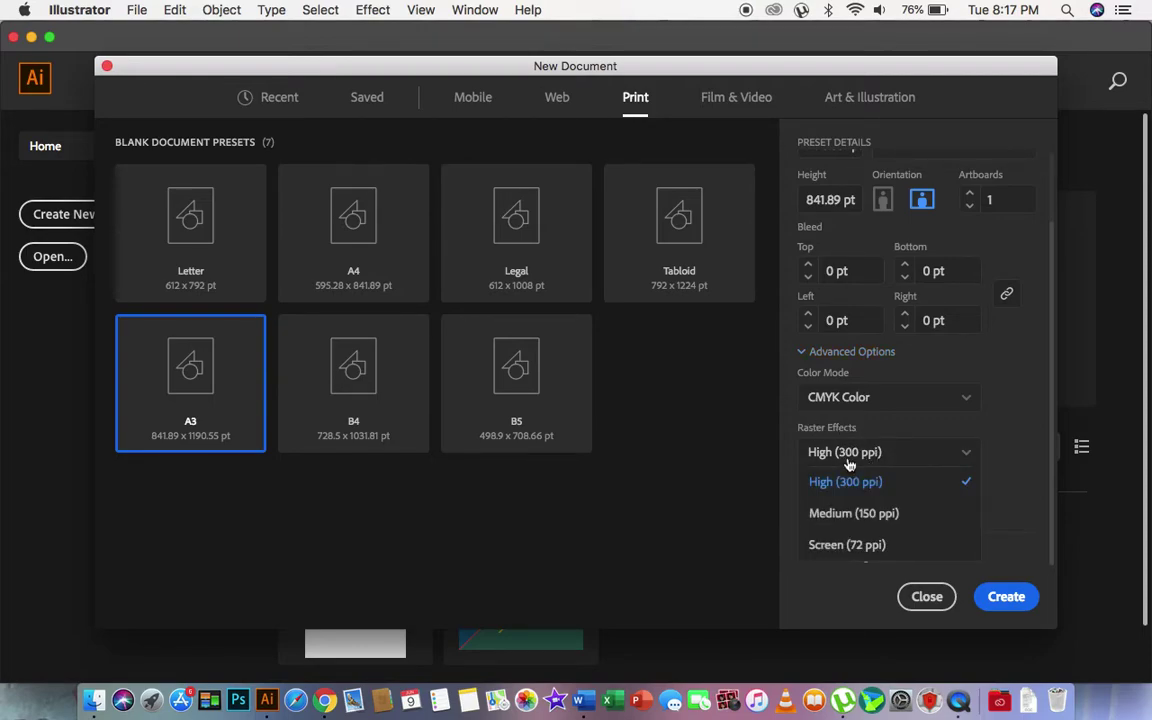
pyautogui.click(853, 513)
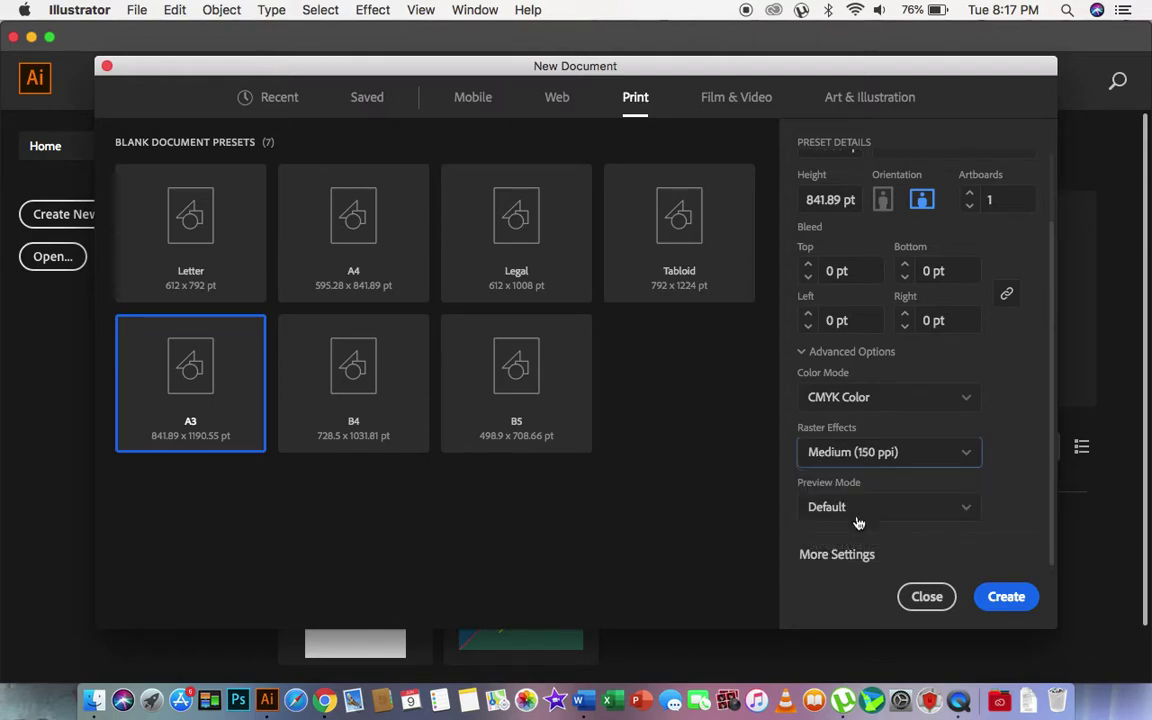
pyautogui.click(1015, 489)
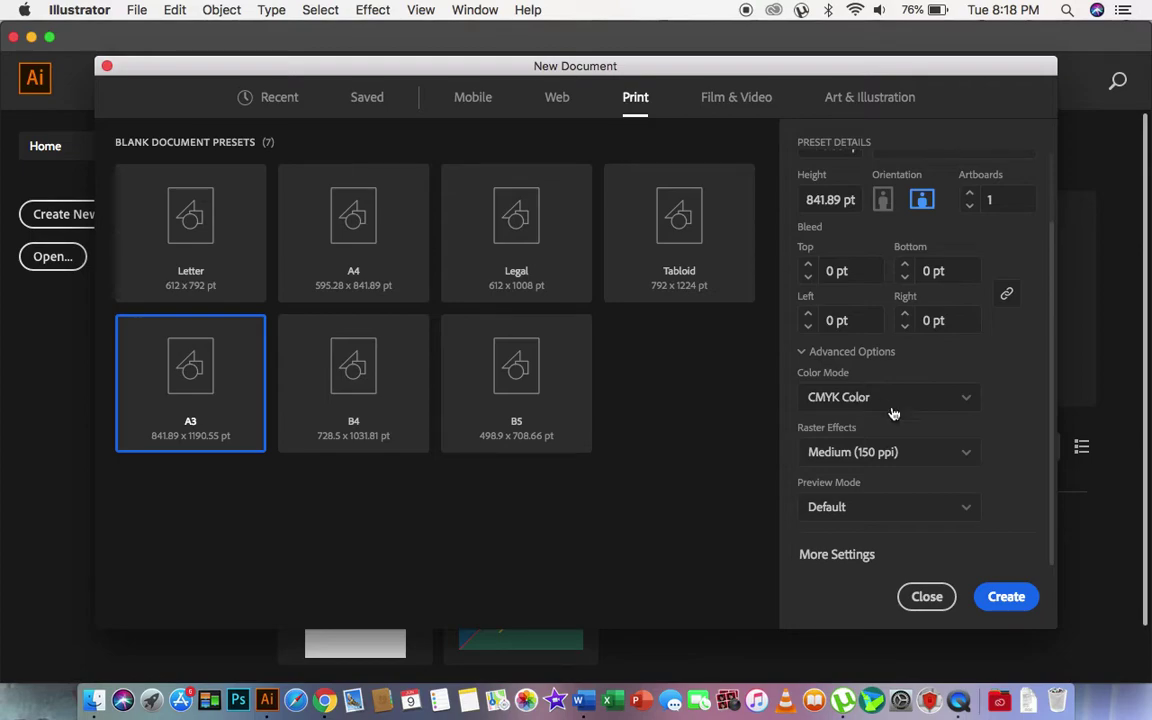
pyautogui.click(1005, 600)
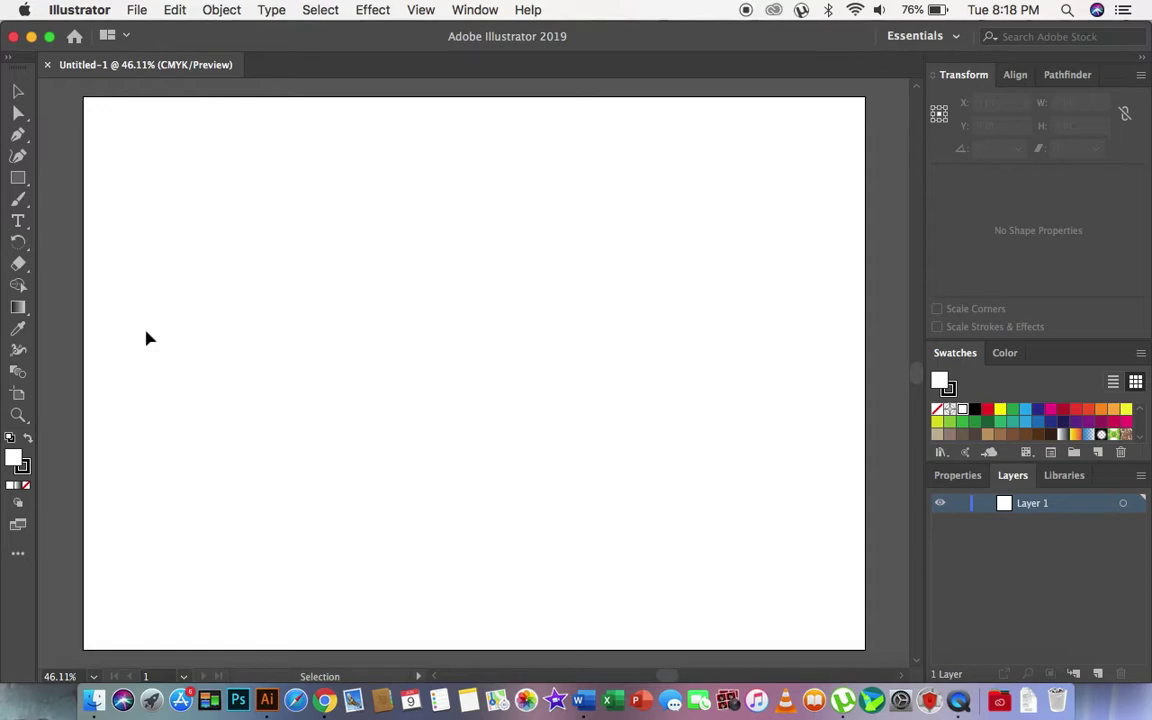
# Step: Switch to the Direct Selection tool with the A key
pyautogui.press('a')
# Step: Show the rulers around the artboard with Cmd+R
pyautogui.press('super+r')
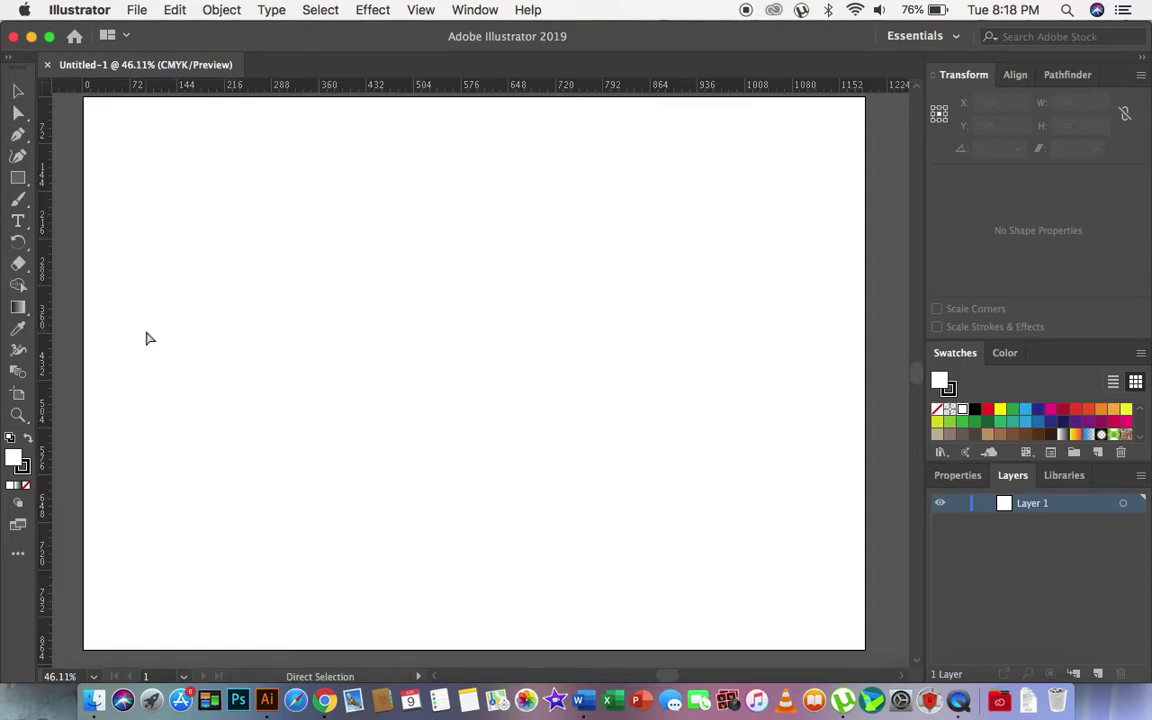
pyautogui.press('v')
pyautogui.press('a')
pyautogui.press('super+r')
pyautogui.press('super+r')
pyautogui.press('super+r')
pyautogui.press('super+r')
pyautogui.press('super+r')
pyautogui.press('super+r')
pyautogui.press('v')
# Step: Change the ruler units to centimetres
pyautogui.click(20, 92)
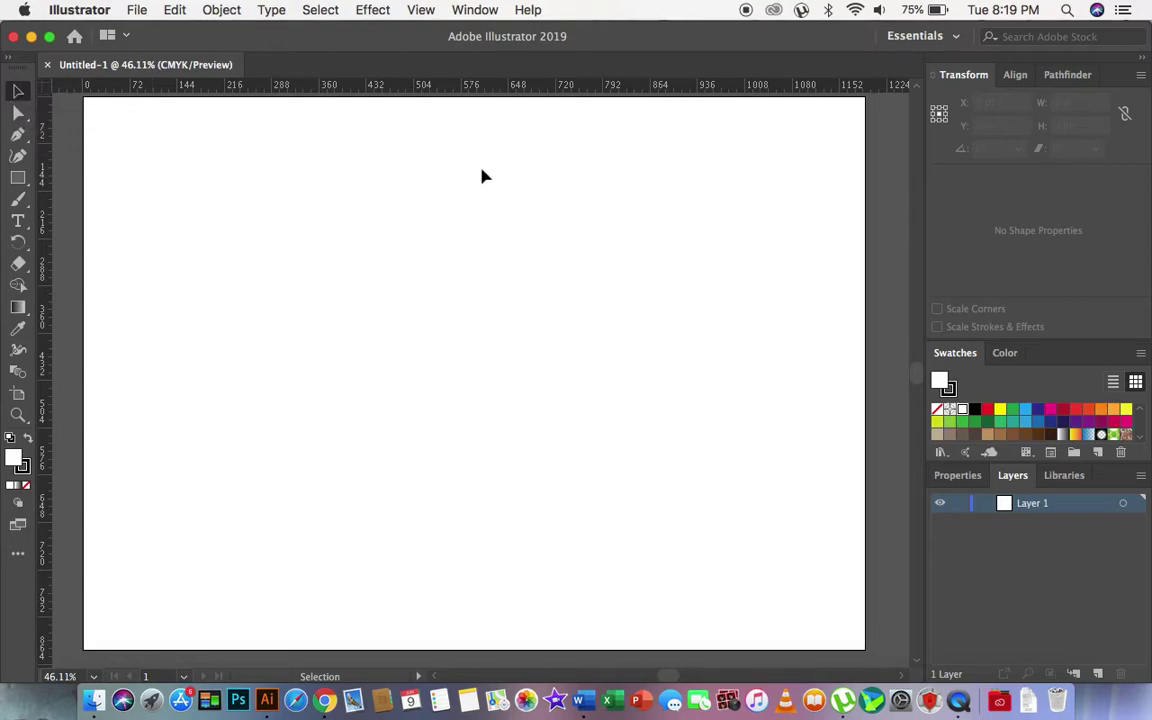
pyautogui.rightClick(540, 90)
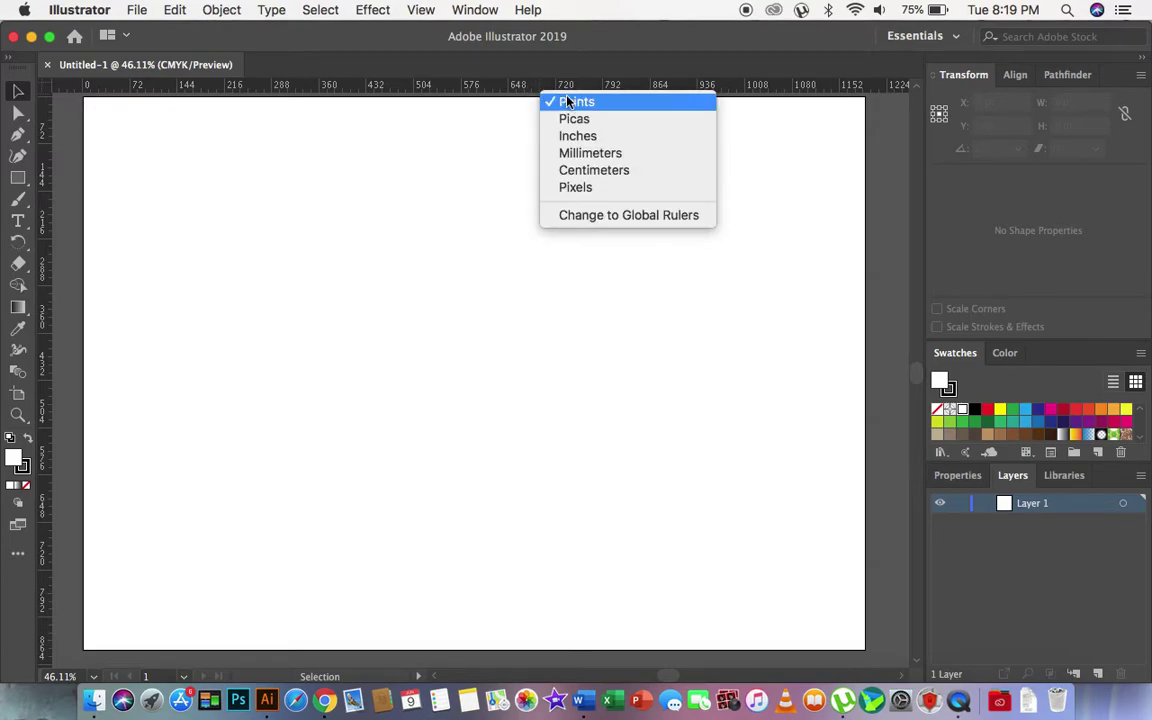
pyautogui.click(585, 171)
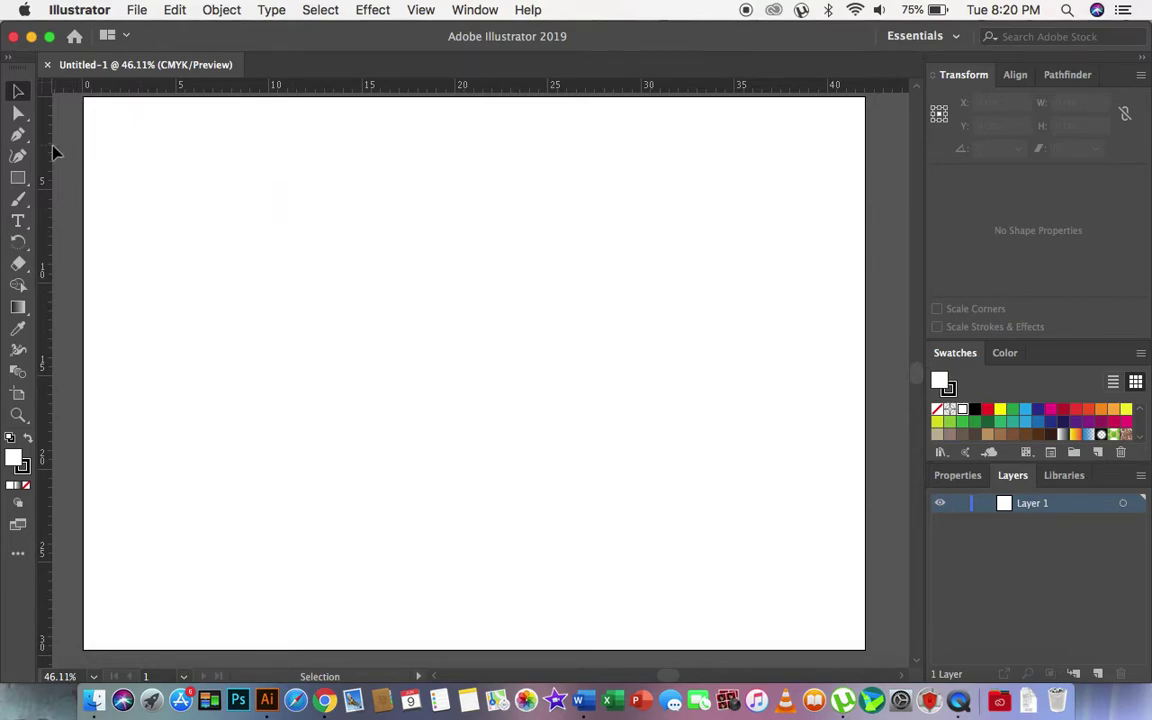
# Step: Drag a vertical guide from the left ruler to the artboard centre at 21 cm
pyautogui.click(47, 213)
pyautogui.moveTo(47, 213)
pyautogui.mouseDown()
pyautogui.moveTo(478, 192)
pyautogui.moveTo(475, 150)
pyautogui.mouseUp()
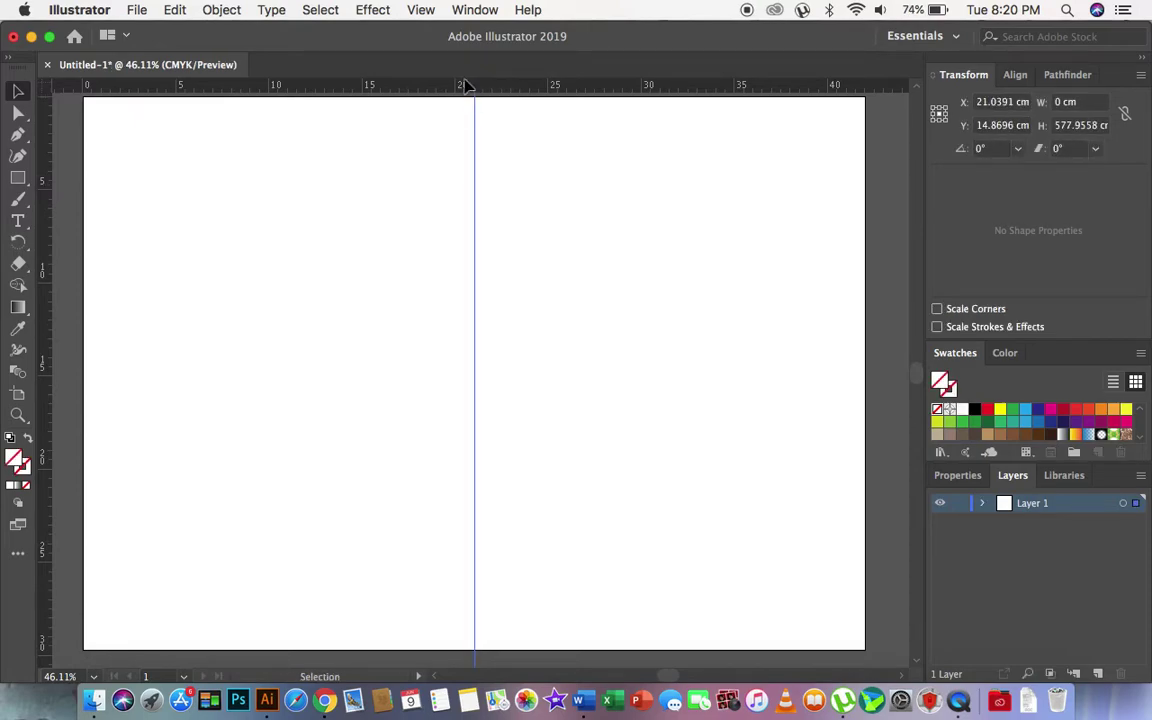
pyautogui.click(473, 97)
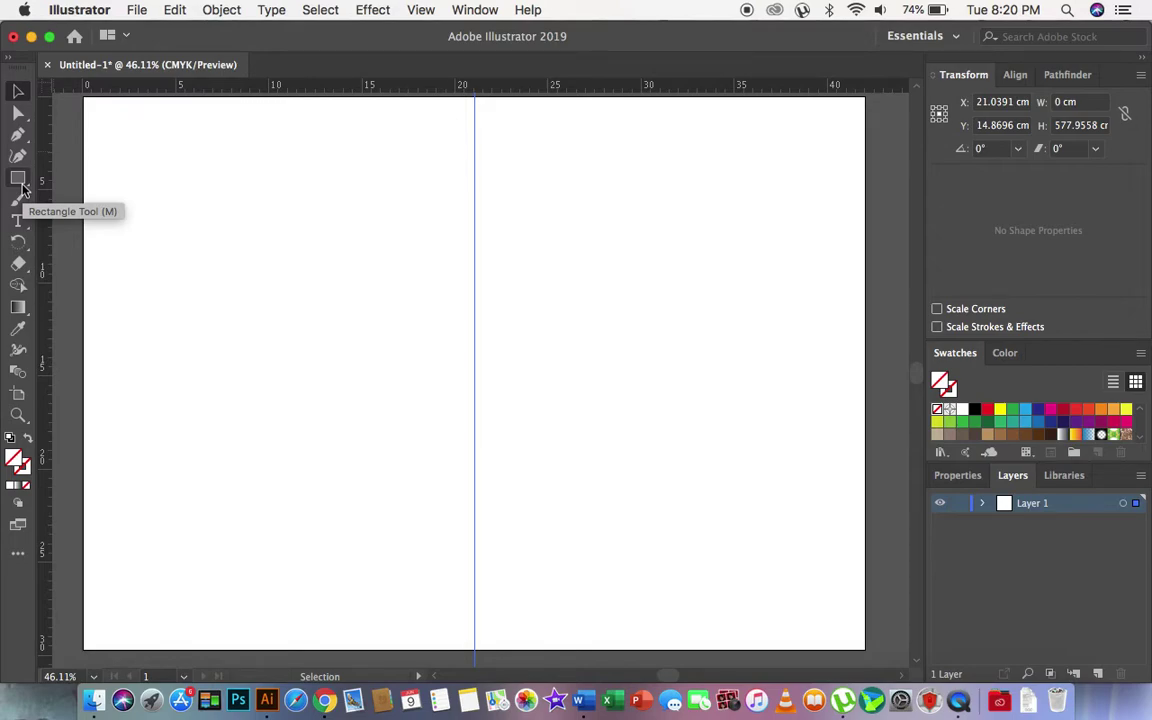
pyautogui.click(18, 219)
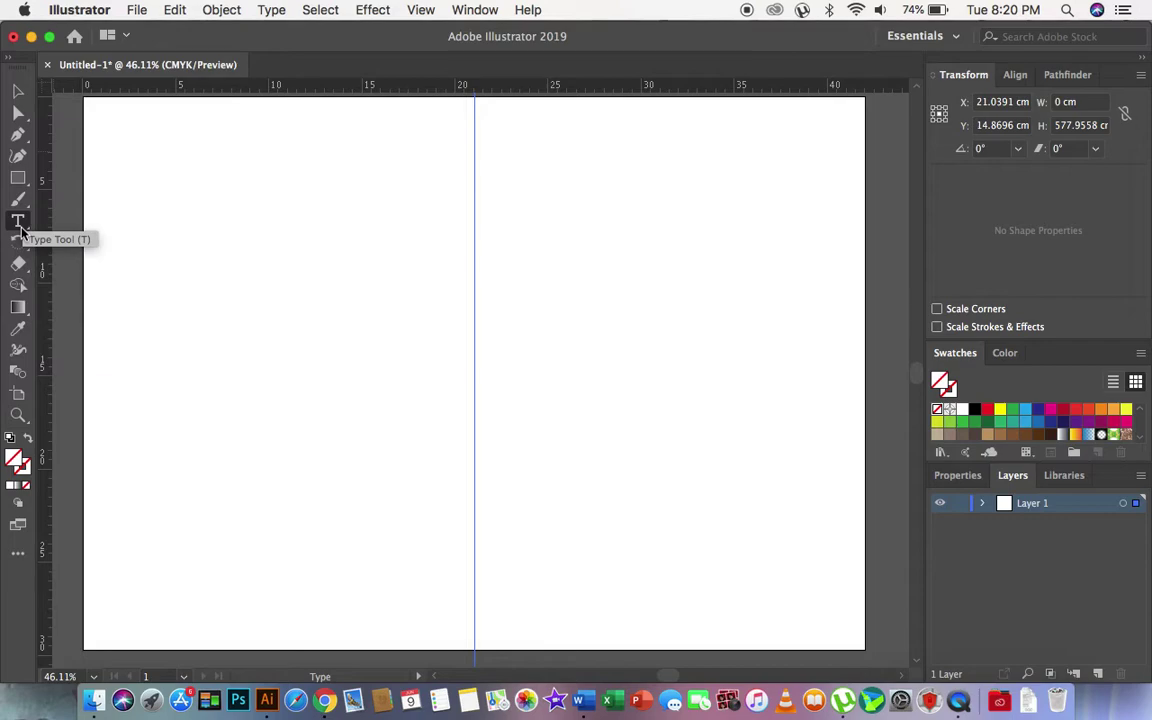
# Step: Place a text frame top-left, widen it toward the centre guide, and enter TITLE
pyautogui.click(115, 127)
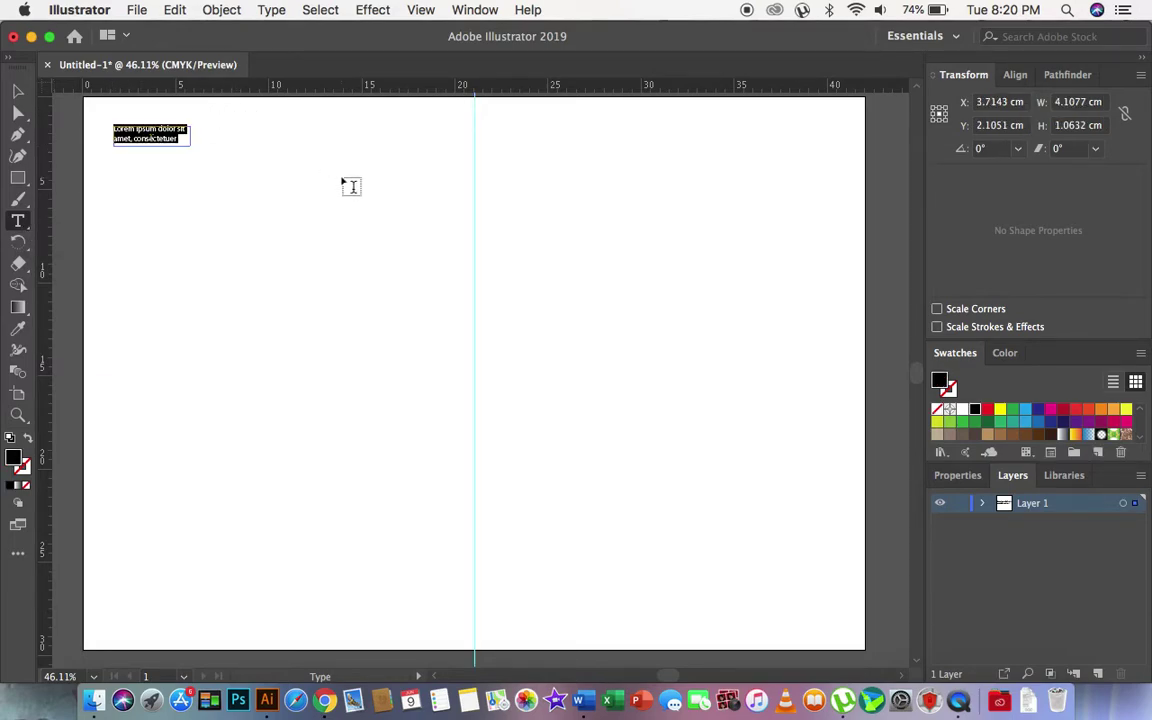
pyautogui.click(18, 92)
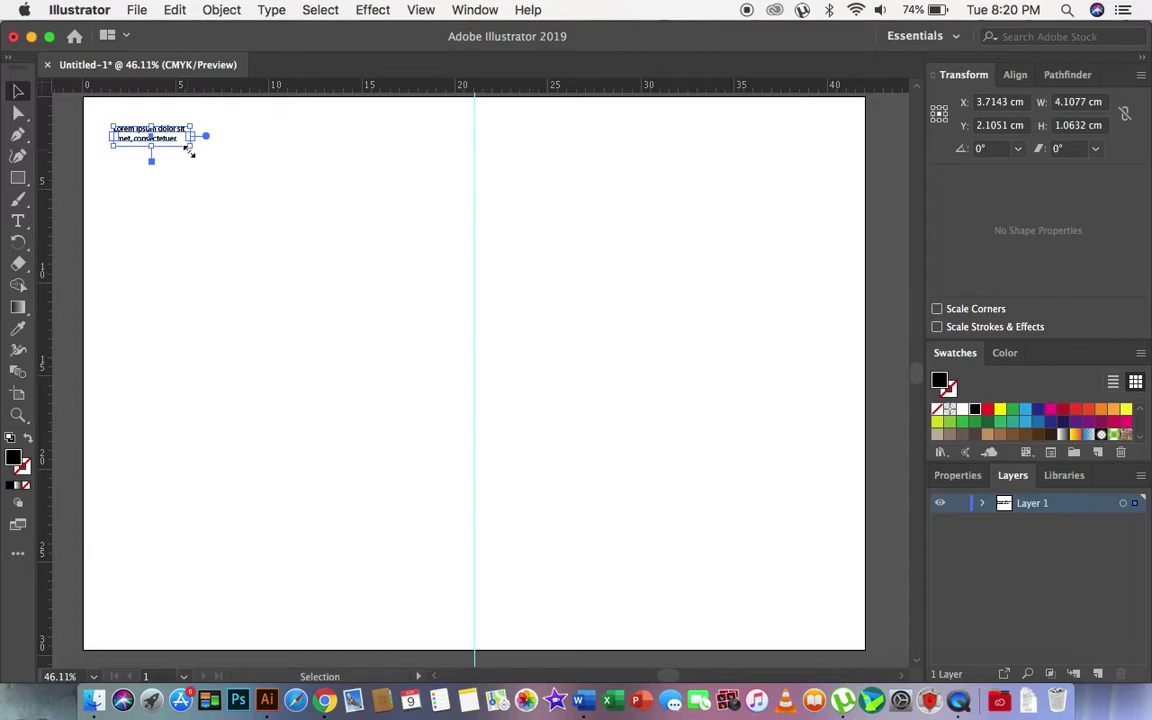
pyautogui.moveTo(190, 146)
pyautogui.mouseDown()
pyautogui.moveTo(441, 189)
pyautogui.moveTo(451, 181)
pyautogui.mouseUp()
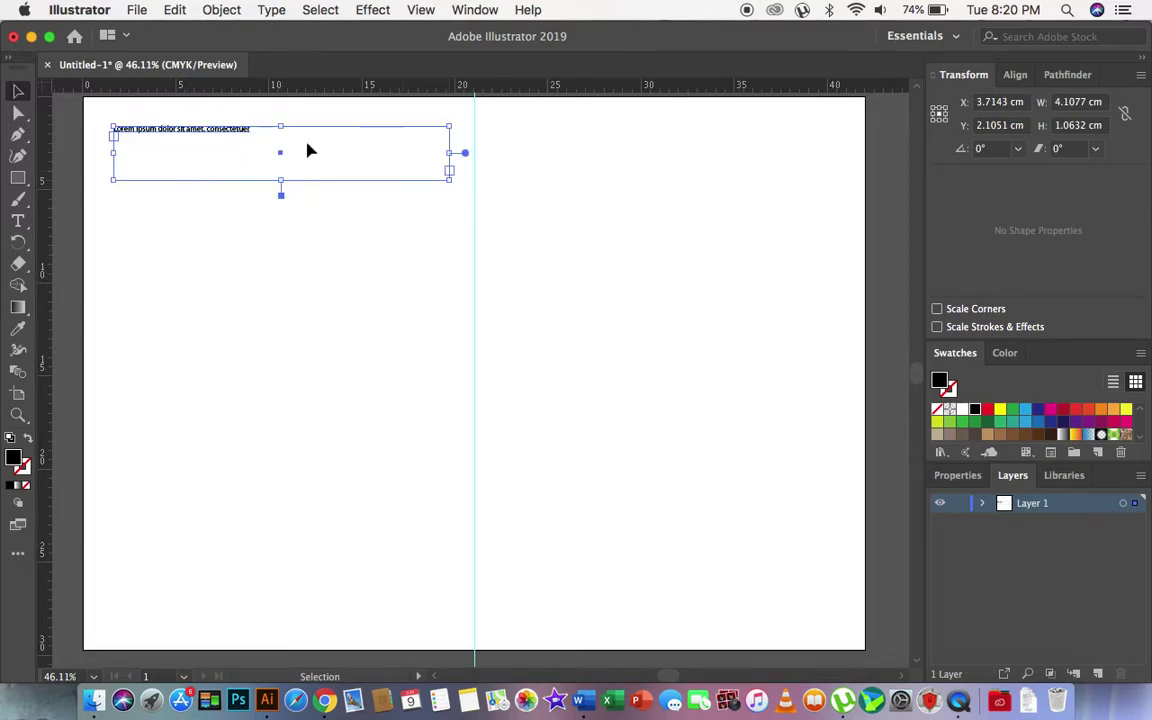
pyautogui.doubleClick(222, 130)
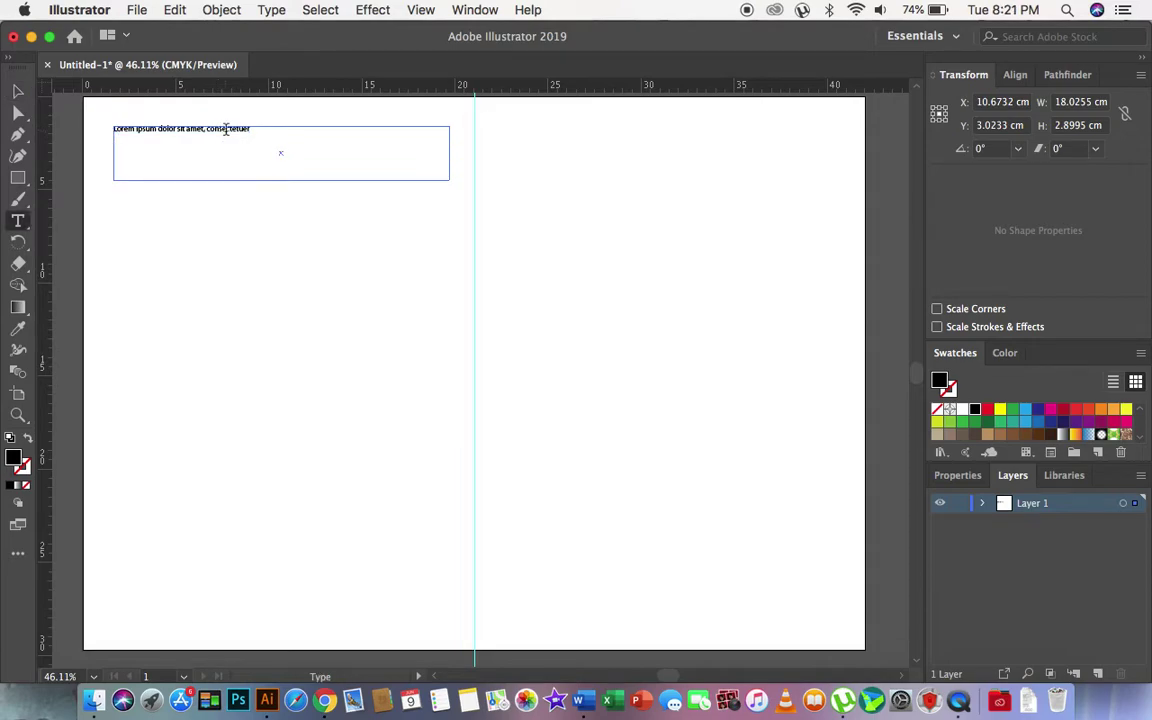
pyautogui.tripleClick(225, 129)
pyautogui.write('mLE')
pyautogui.press('super+a')
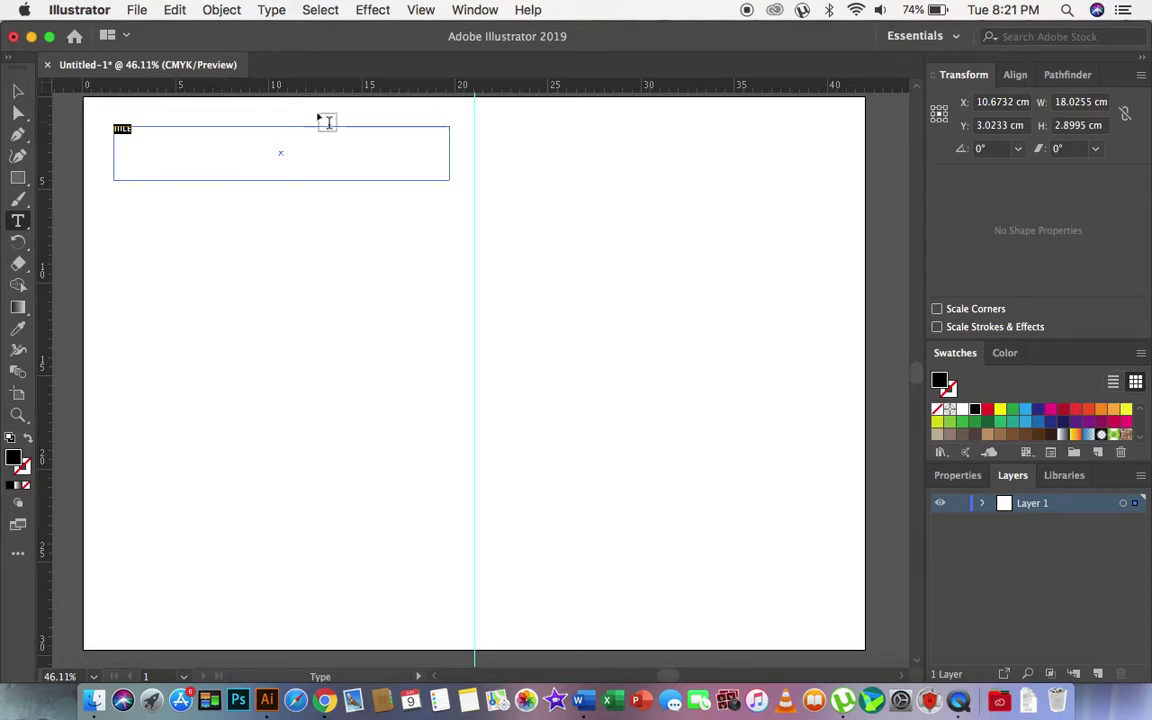
pyautogui.click(926, 39)
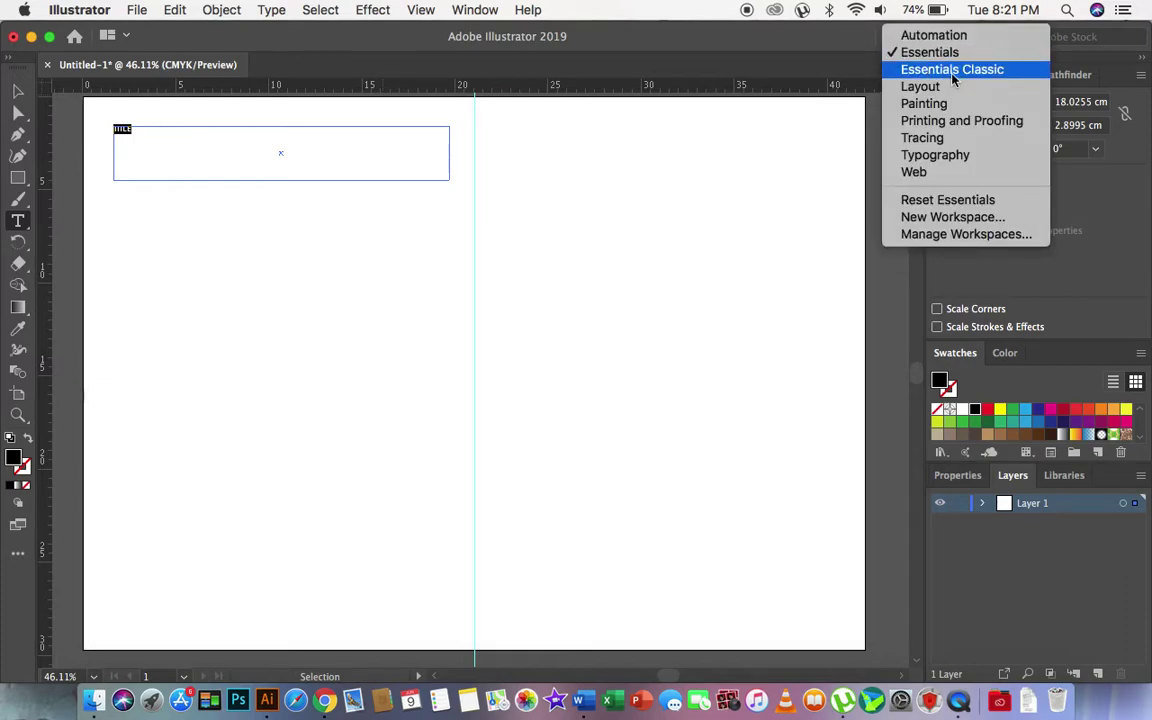
# Step: Switch to the classic workspace and set the TITLE text to 72 pt
pyautogui.click(952, 72)
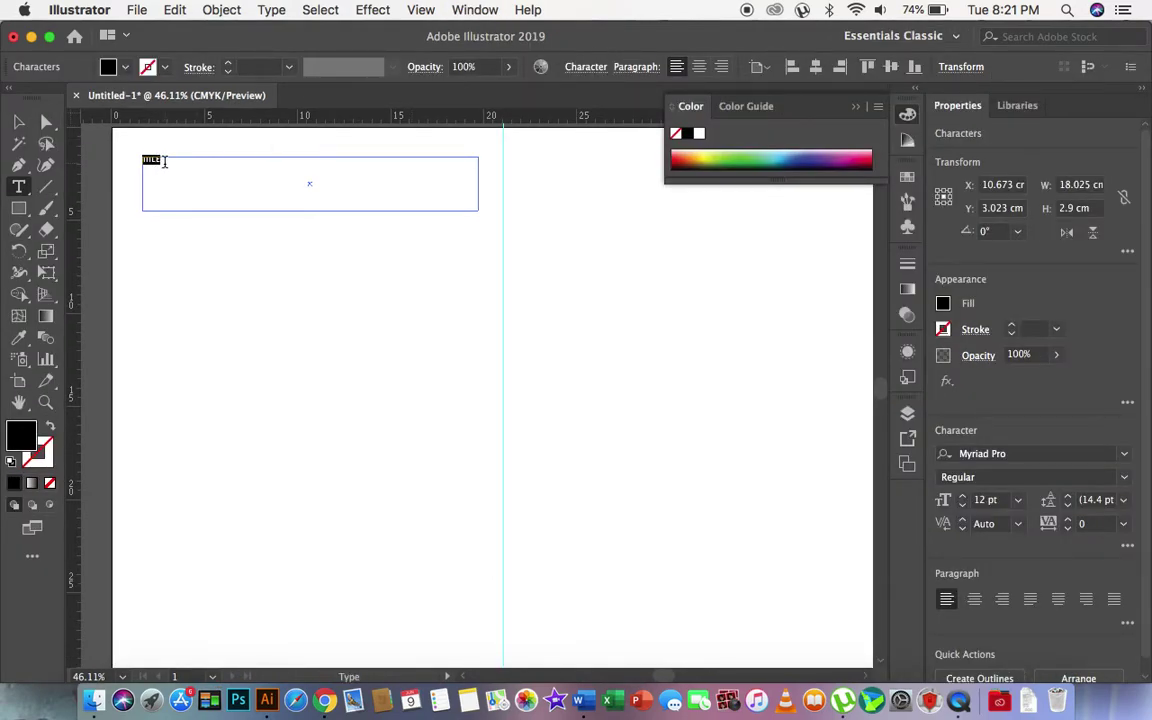
pyautogui.click(907, 120)
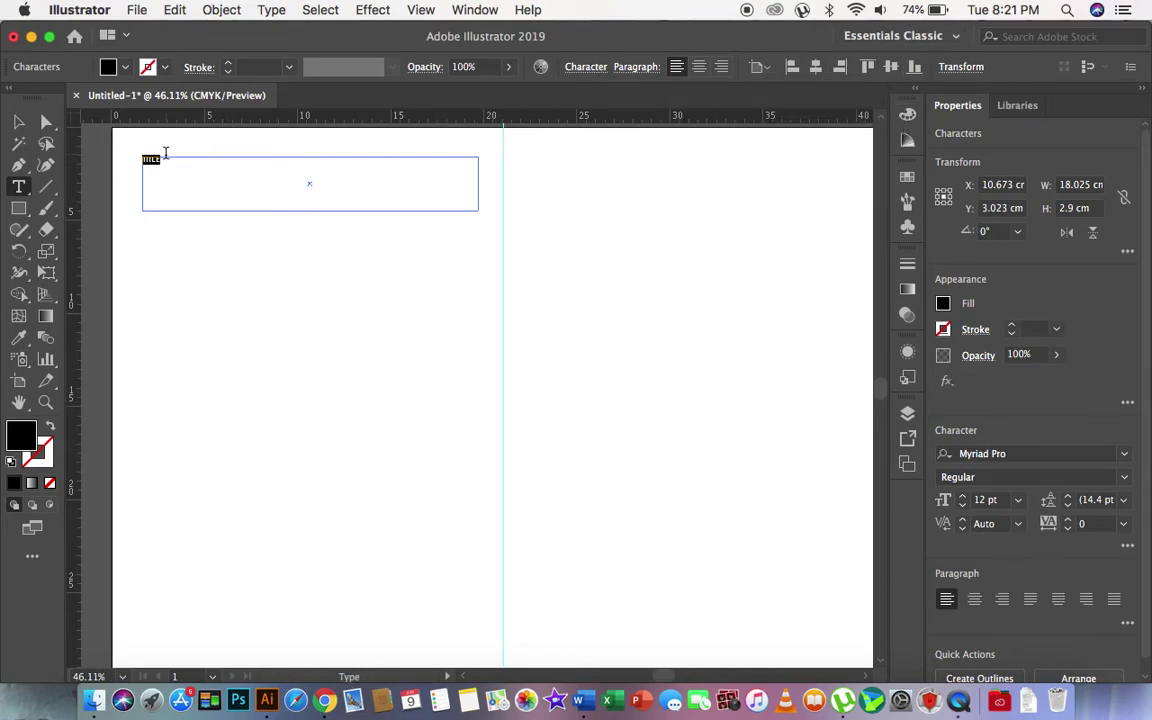
pyautogui.click(148, 156)
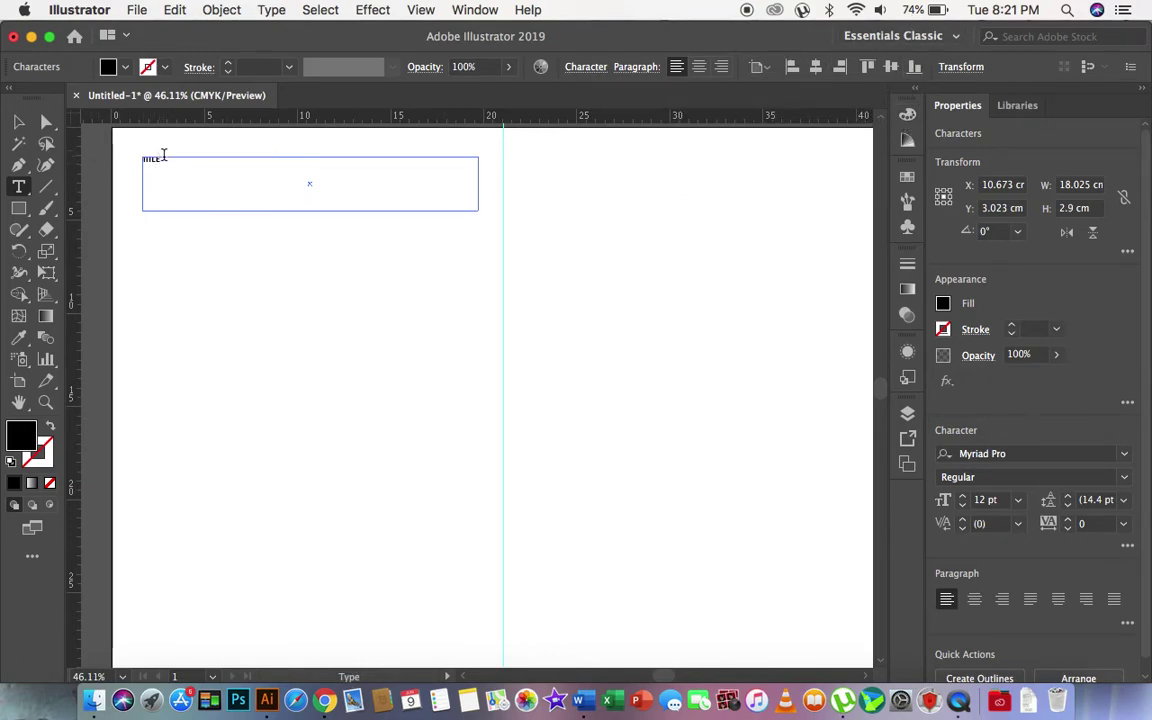
pyautogui.moveTo(160, 157); pyautogui.dragTo(128, 154)
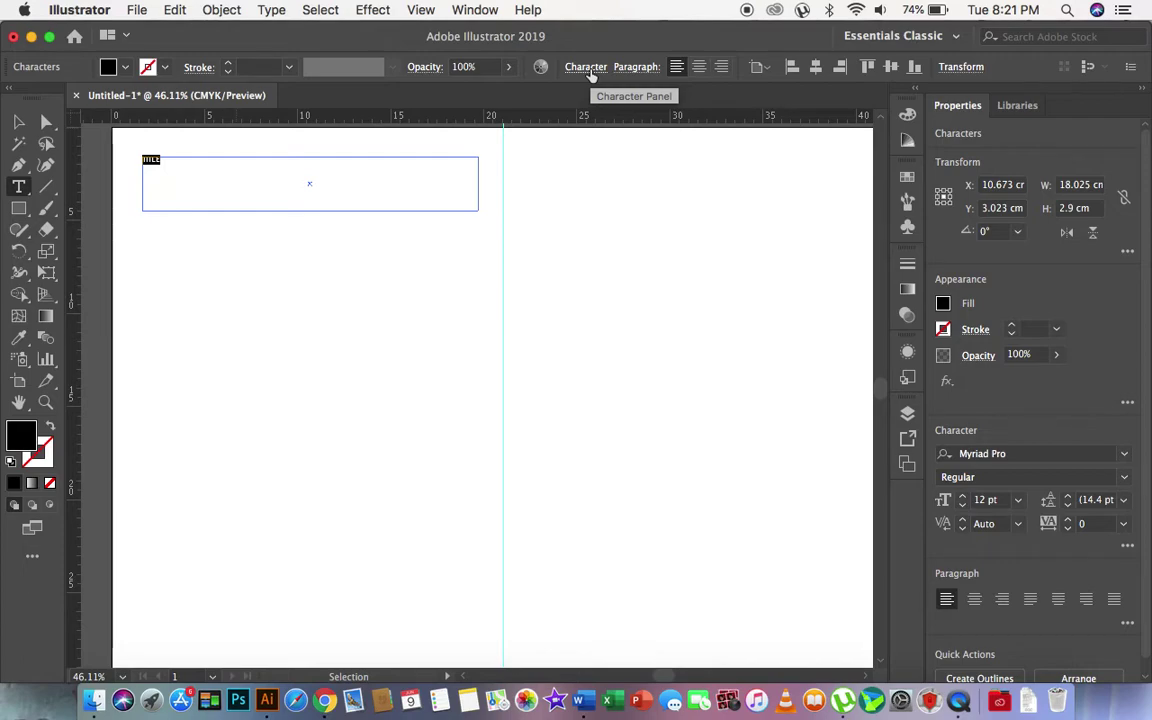
pyautogui.click(588, 68)
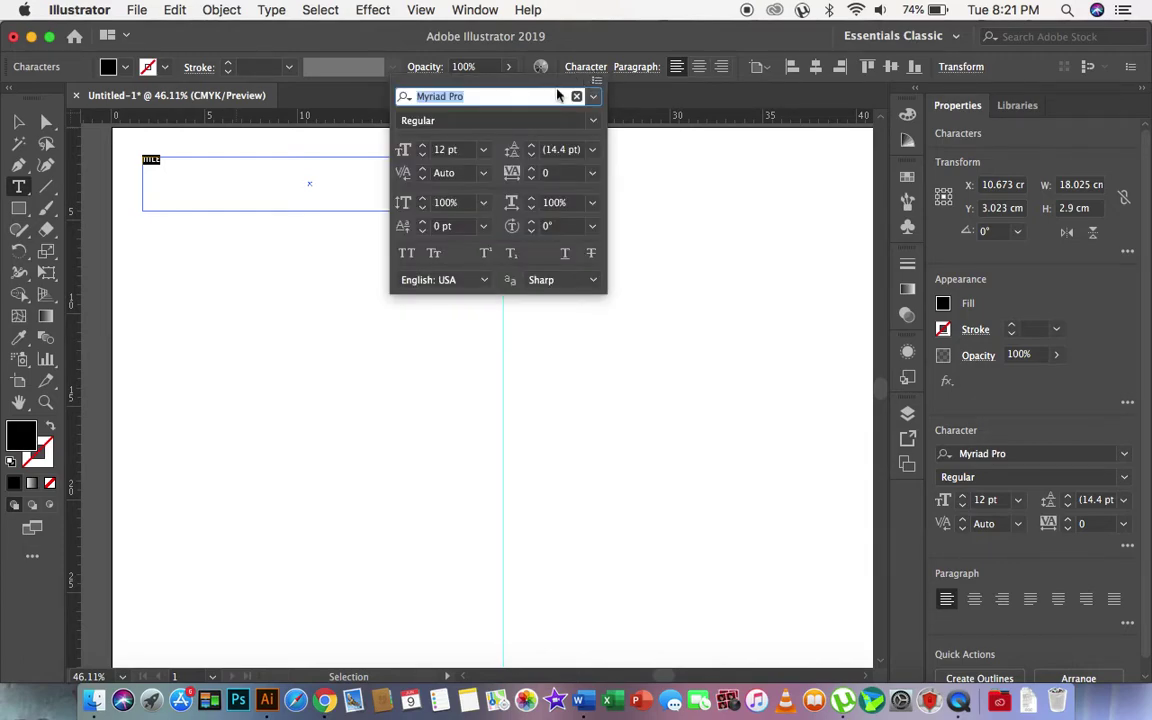
pyautogui.click(484, 152)
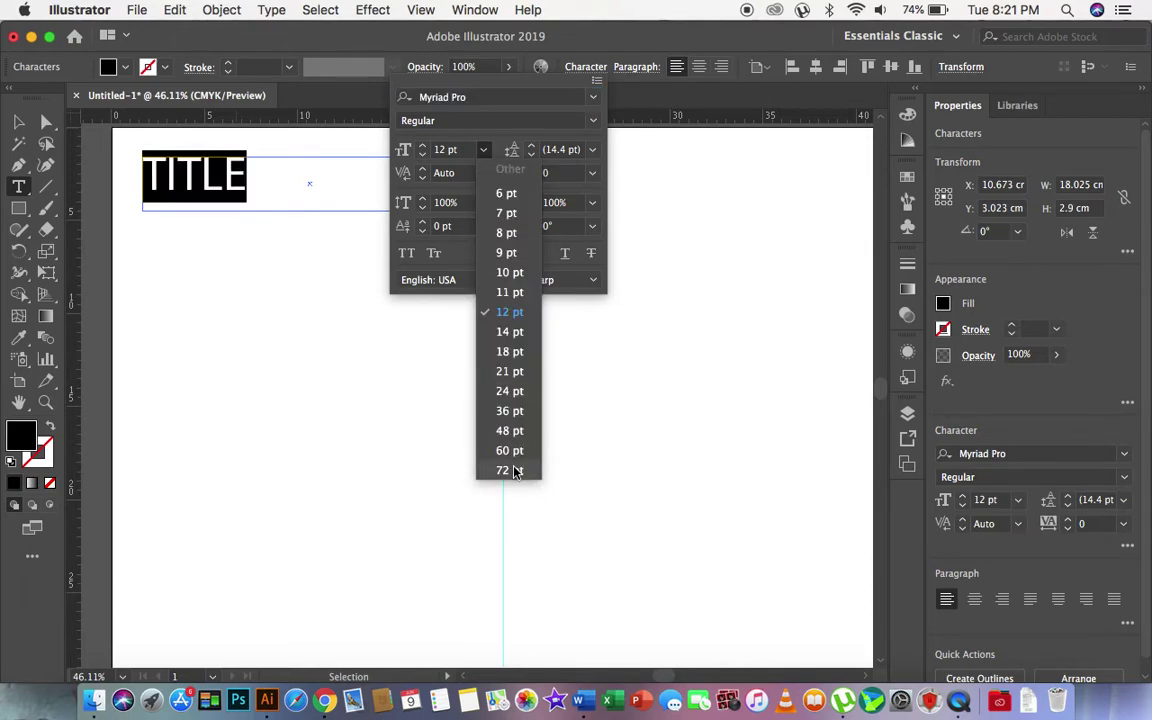
pyautogui.click(510, 470)
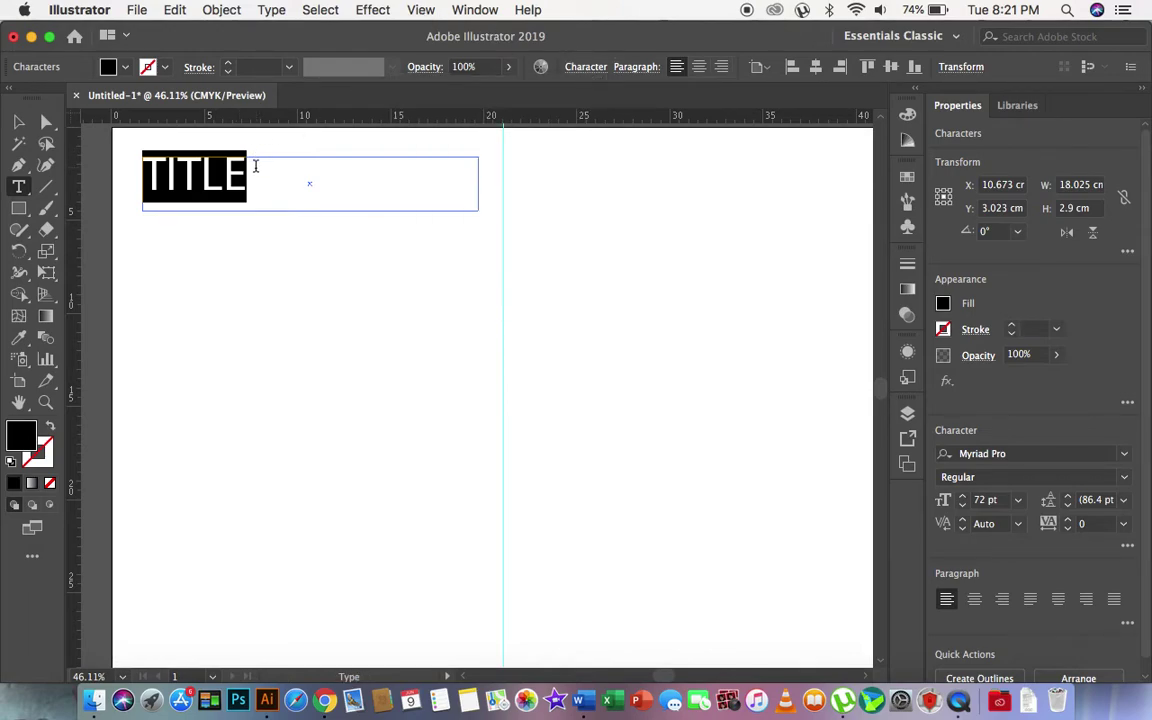
# Step: Center-align the TITLE text in its frame and deselect it
pyautogui.click(248, 177)
pyautogui.moveTo(226, 177); pyautogui.dragTo(128, 176)
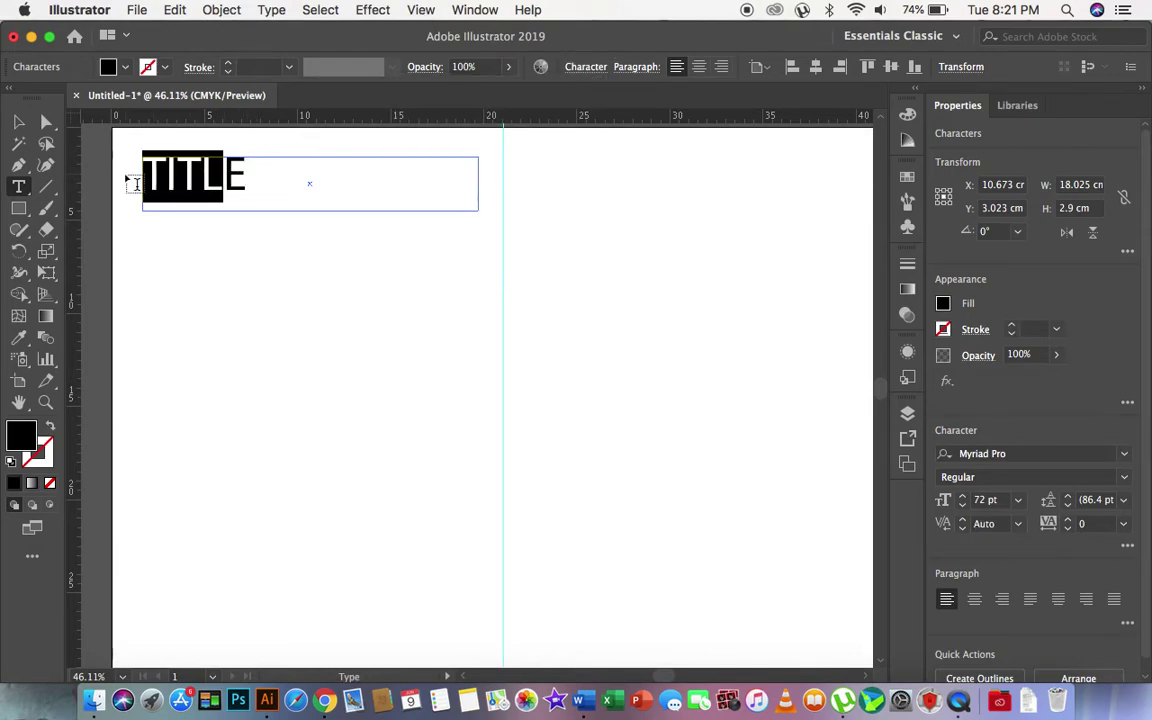
pyautogui.click(244, 177)
pyautogui.moveTo(244, 177); pyautogui.dragTo(118, 134)
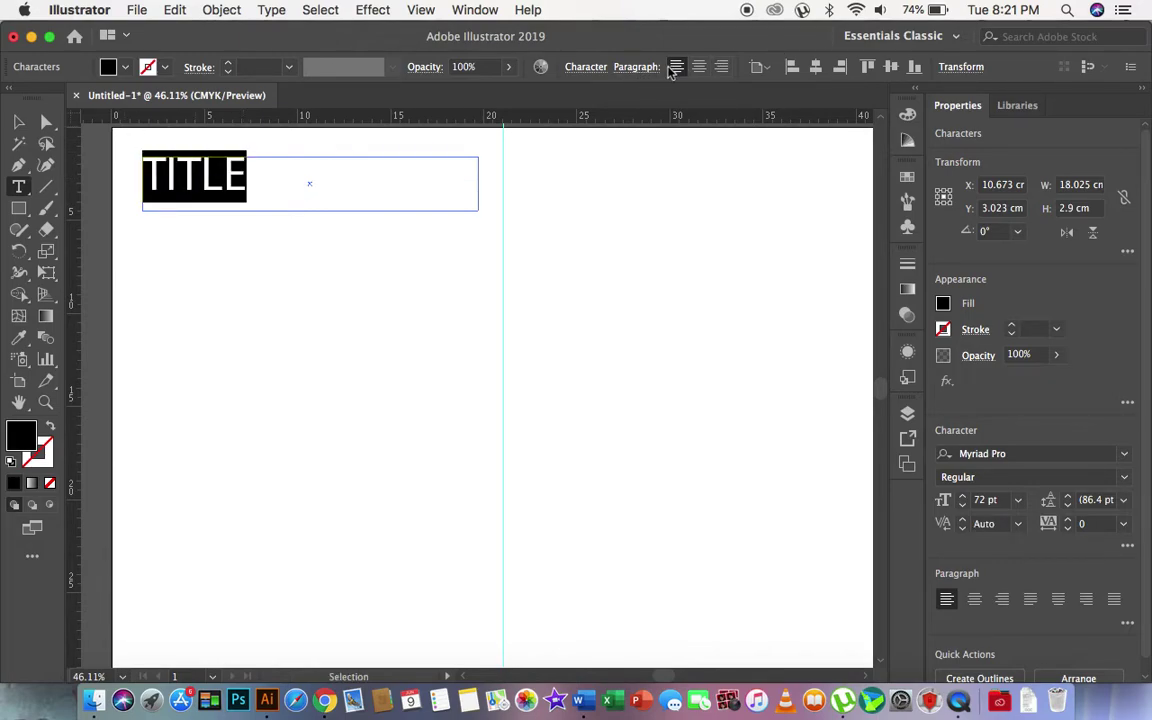
pyautogui.click(700, 67)
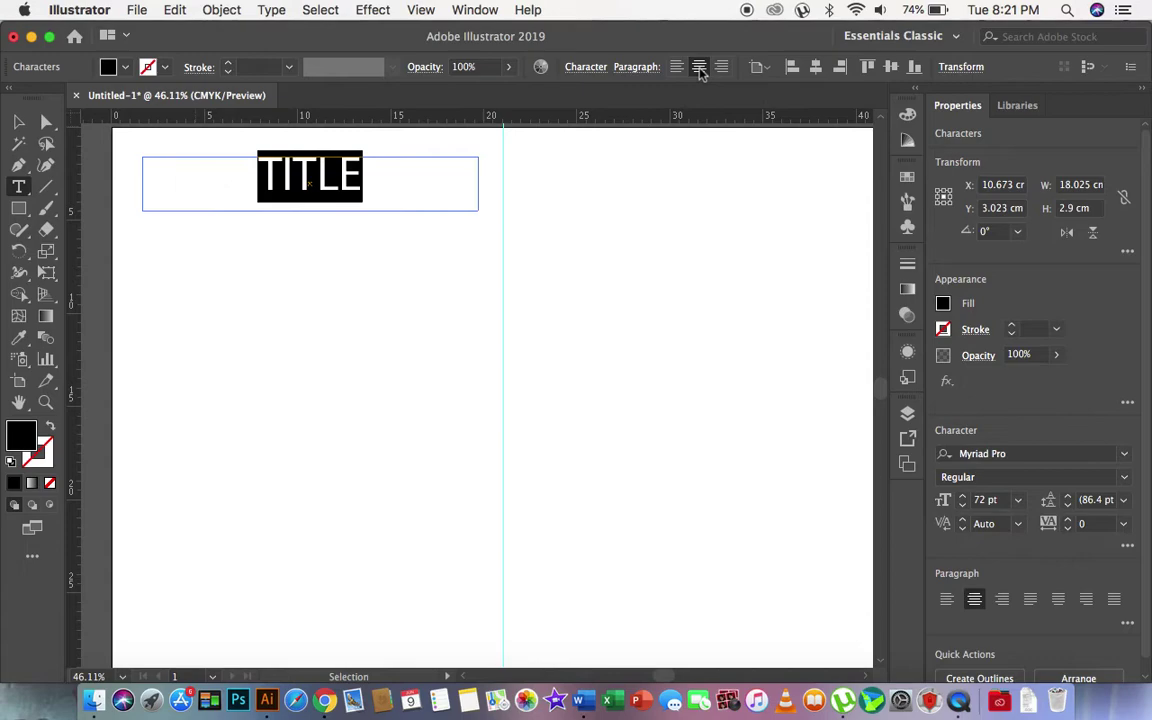
pyautogui.click(376, 189)
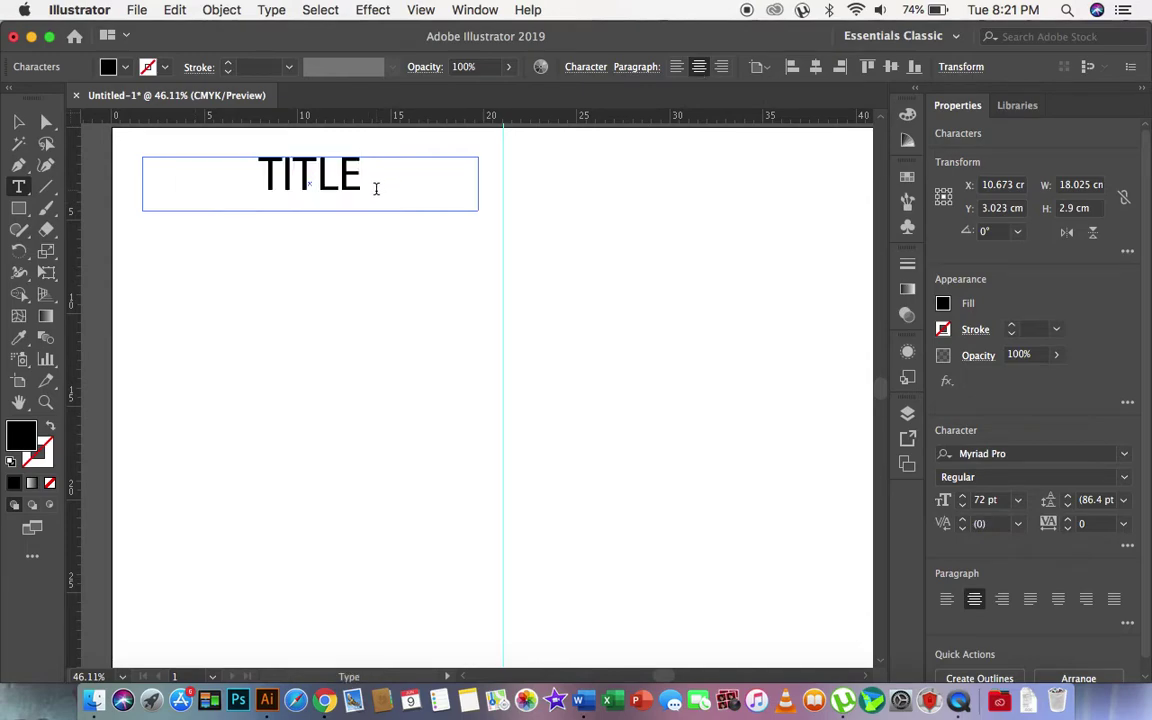
pyautogui.press('Escape')
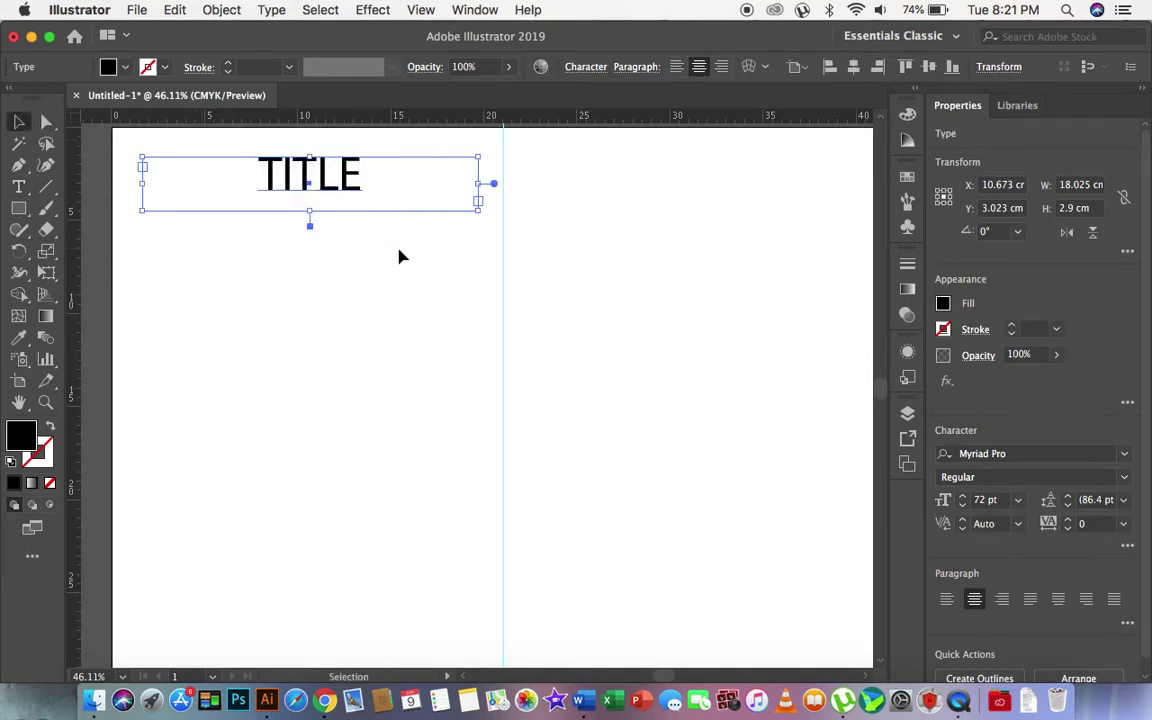
pyautogui.click(399, 257)
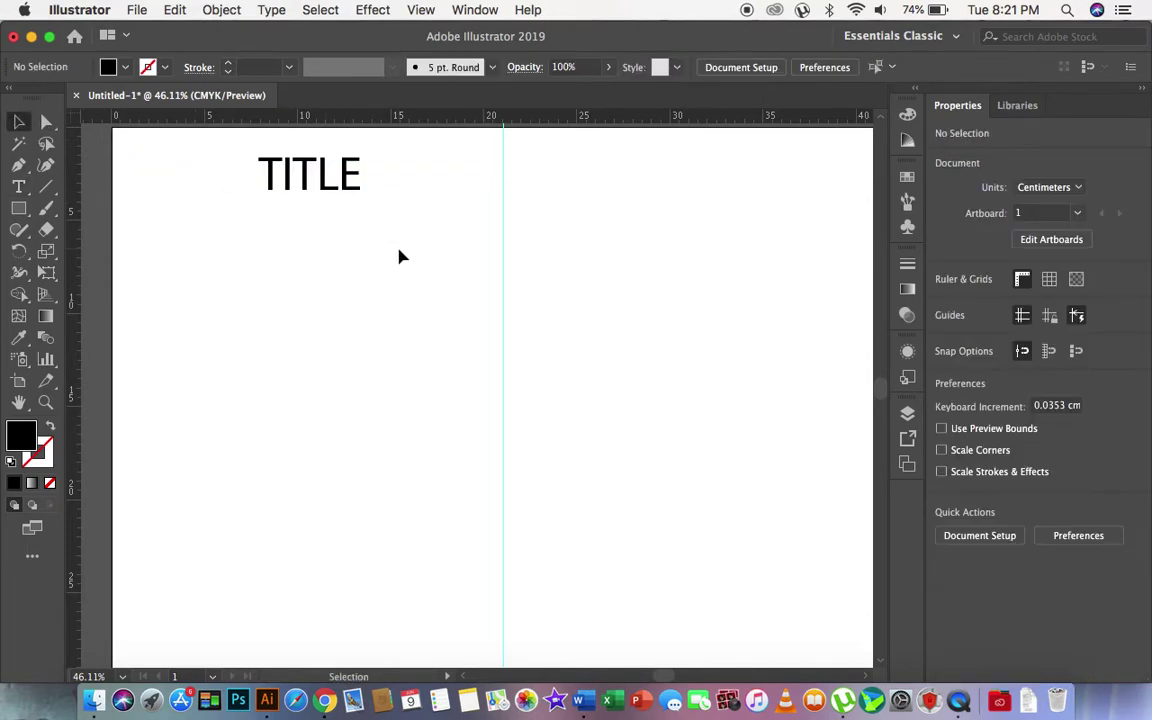
pyautogui.click(304, 184)
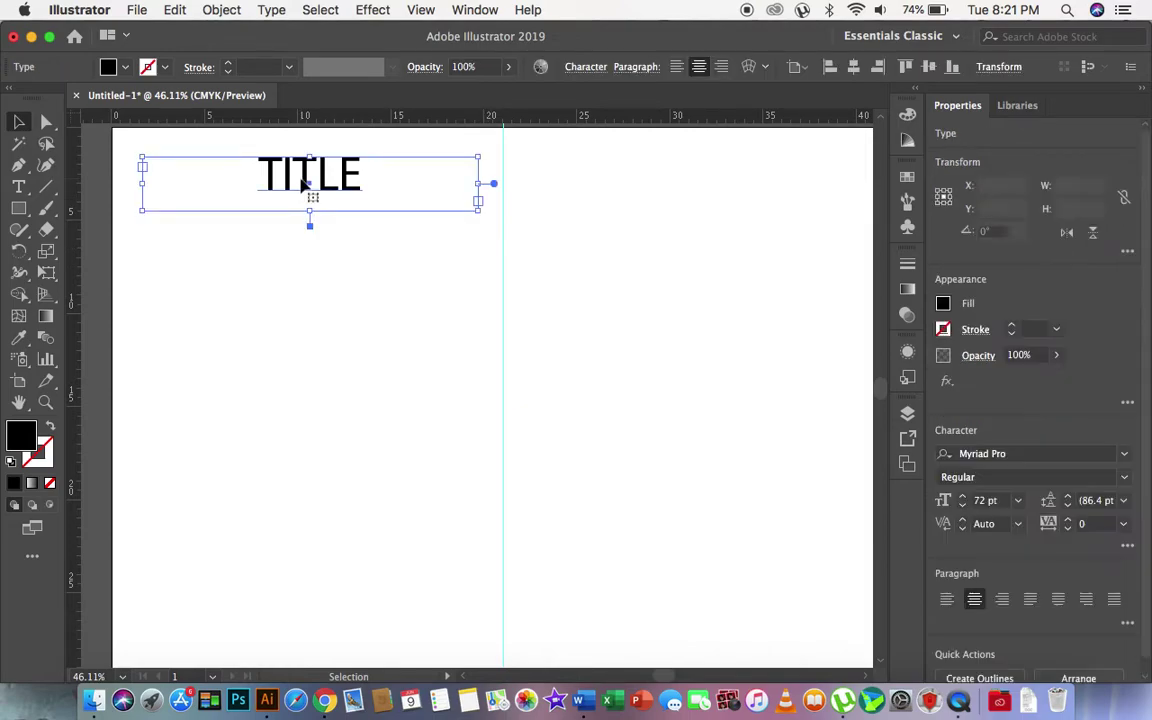
pyautogui.click(311, 294)
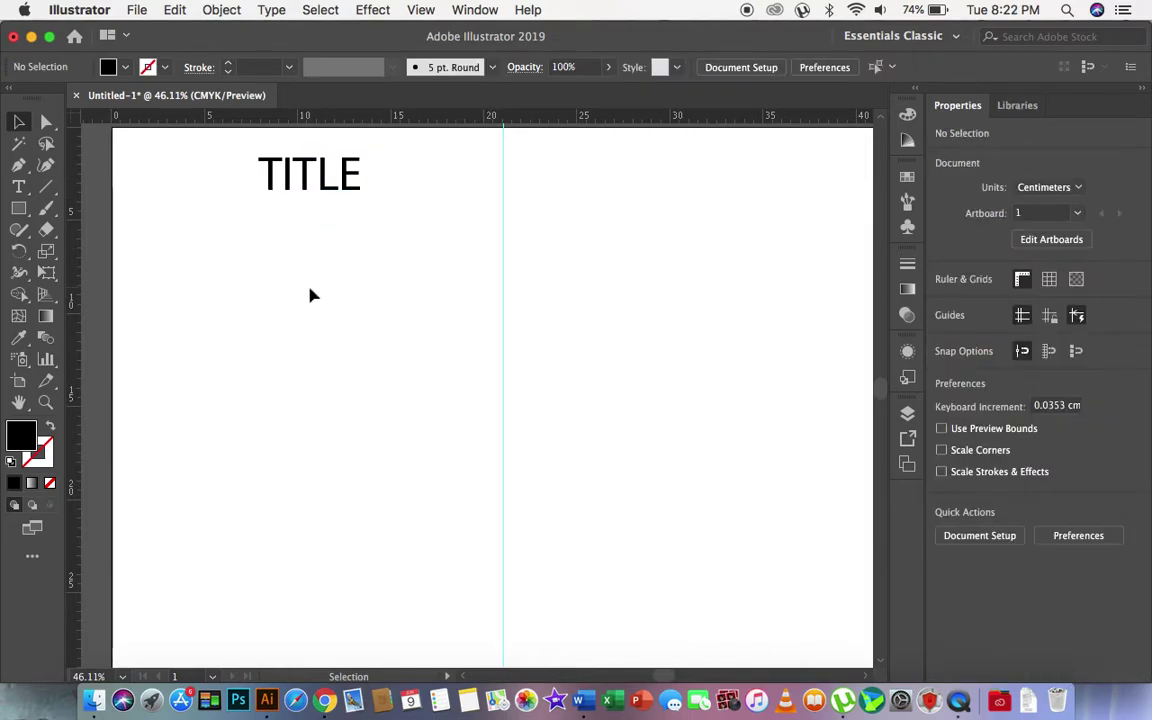
# Step: Drag vertical guides from the left ruler to about 10.8 cm and 31.4 cm
pyautogui.click(14, 212)
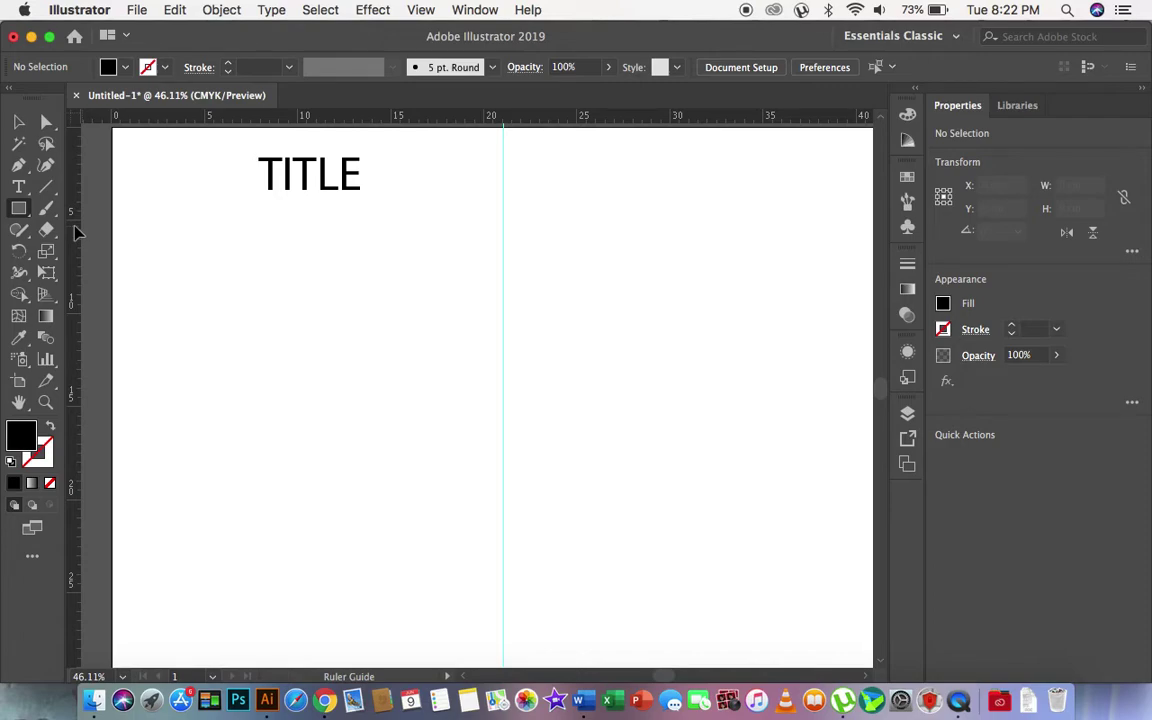
pyautogui.moveTo(76, 232)
pyautogui.mouseDown()
pyautogui.moveTo(323, 252)
pyautogui.moveTo(316, 261)
pyautogui.mouseUp()
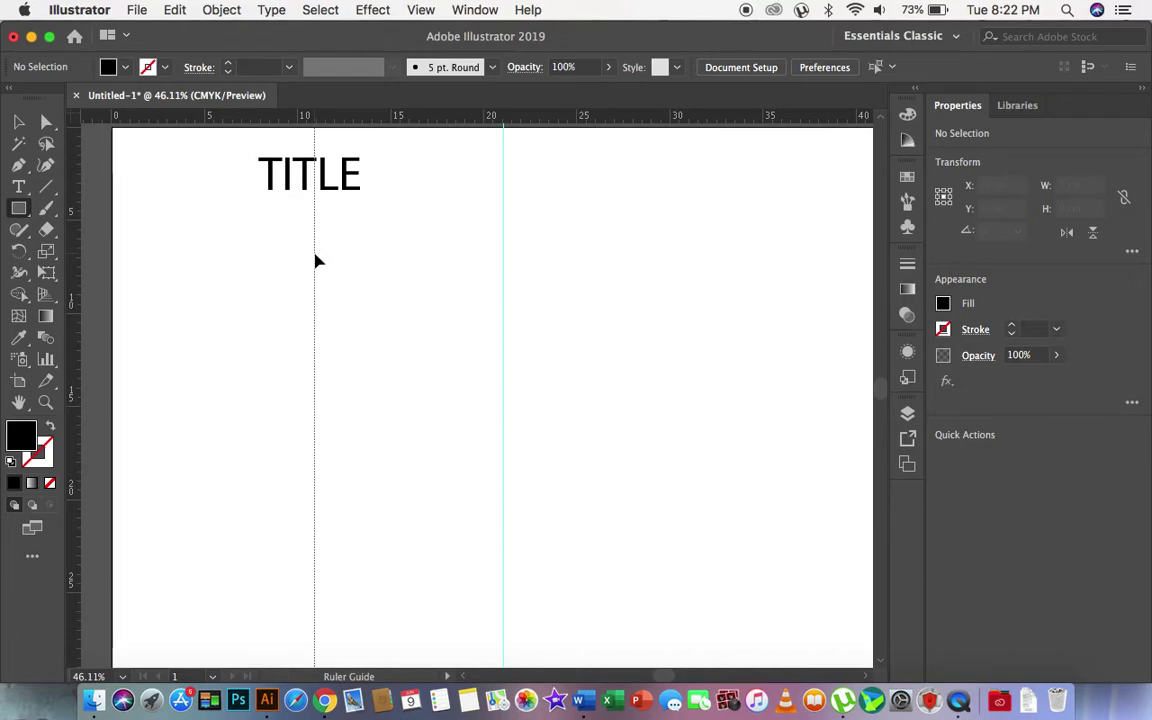
pyautogui.moveTo(315, 256); pyautogui.dragTo(314, 261)
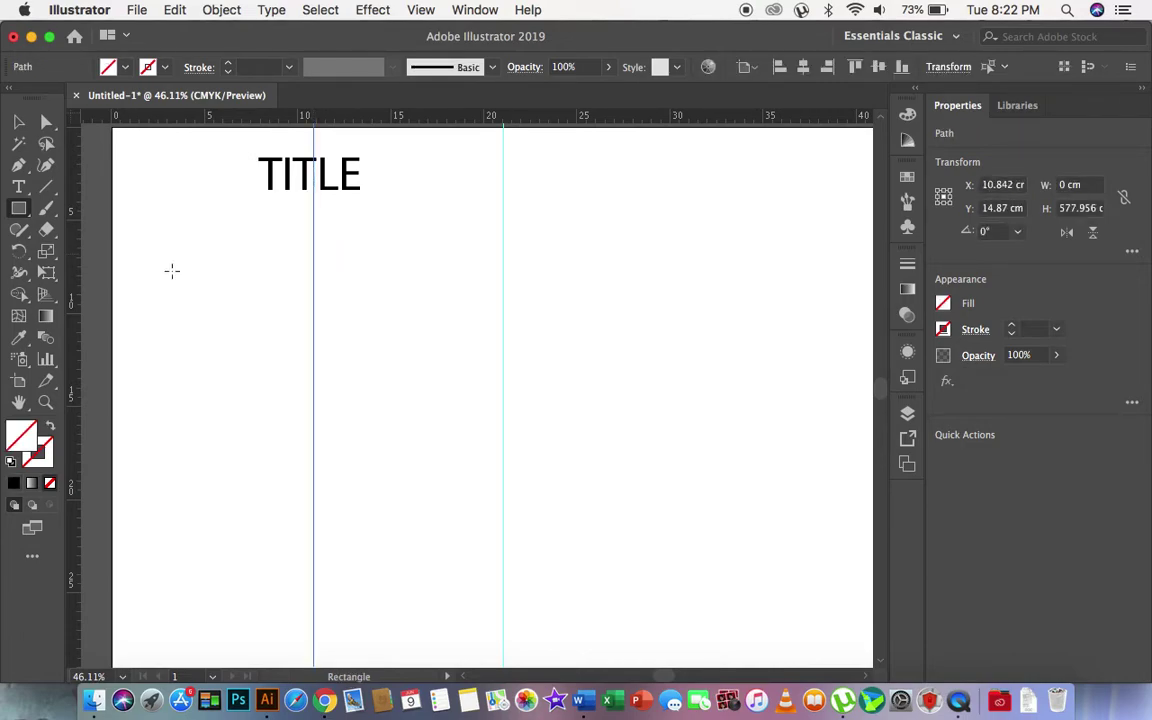
pyautogui.moveTo(78, 355); pyautogui.dragTo(697, 324)
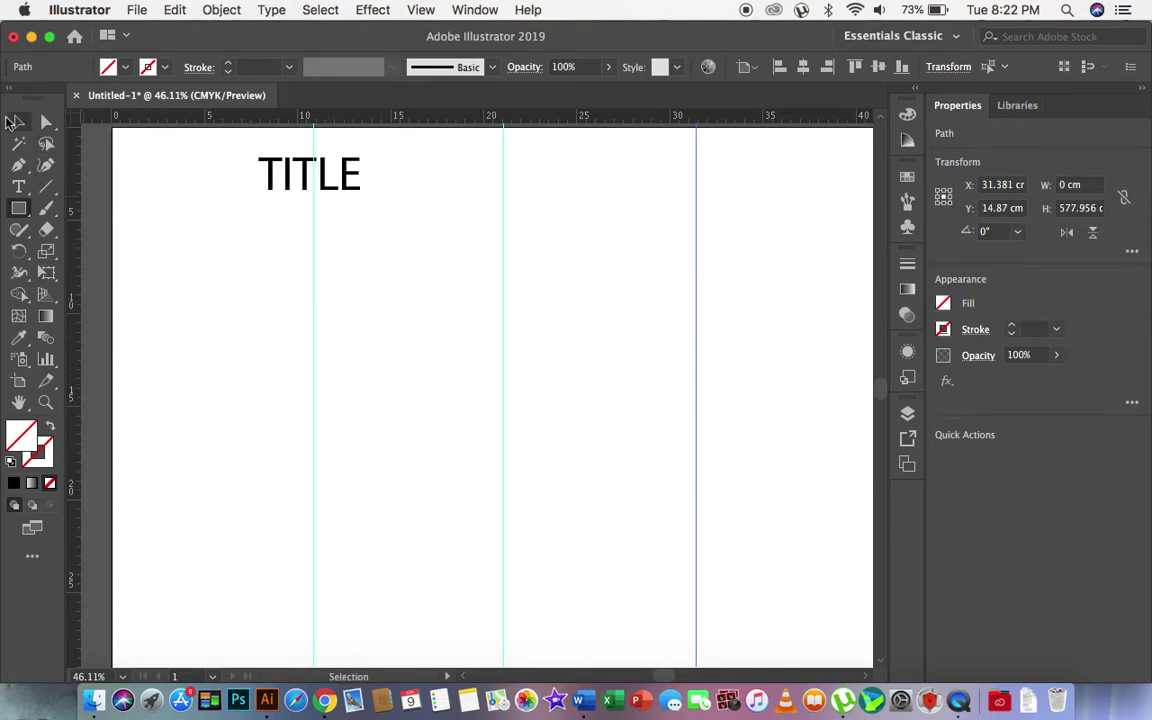
pyautogui.click(16, 121)
pyautogui.click(313, 295)
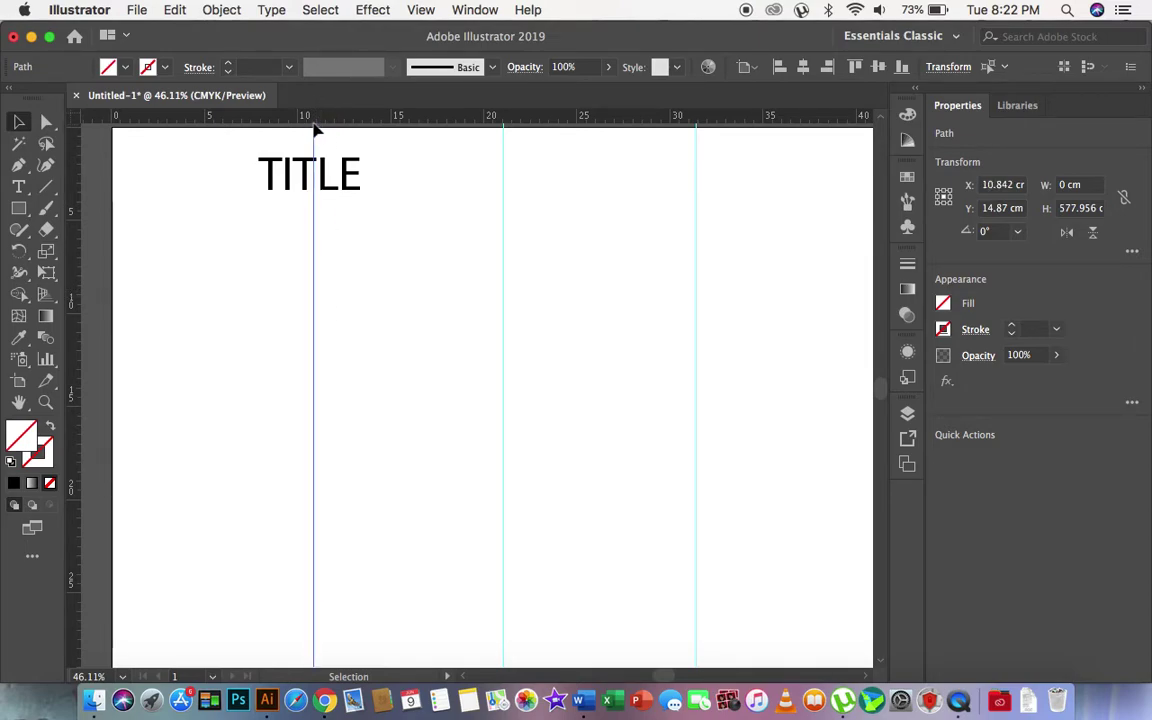
pyautogui.click(237, 278)
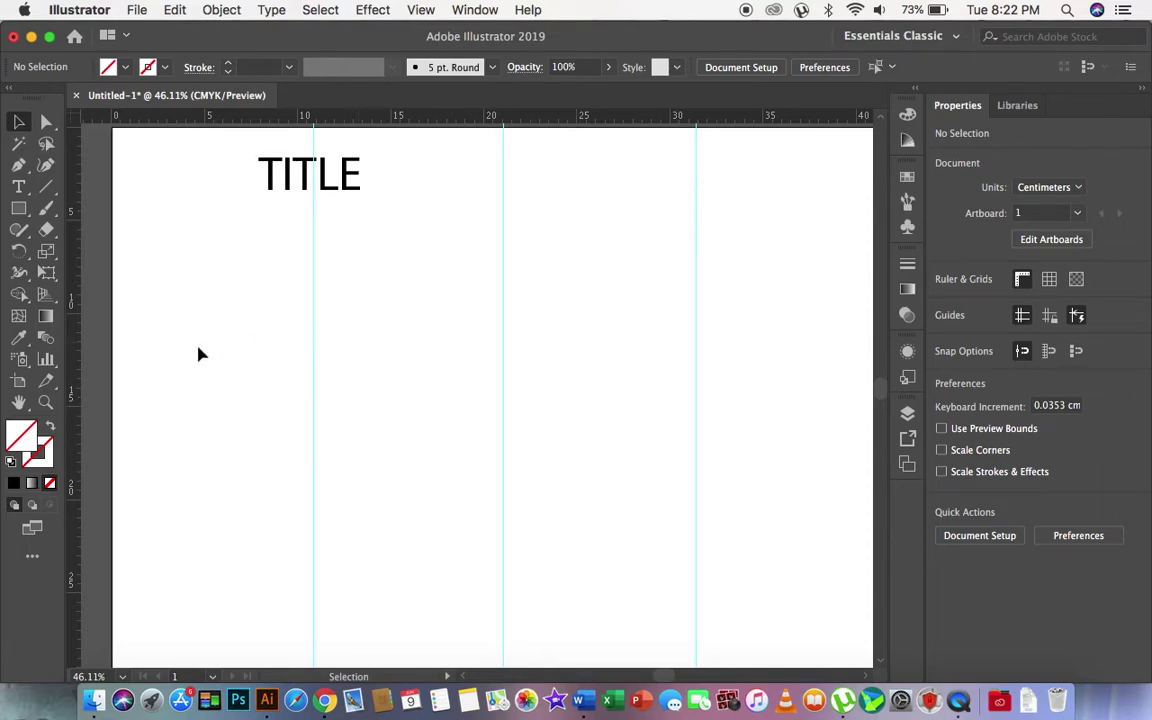
pyautogui.click(316, 366)
pyautogui.click(388, 345)
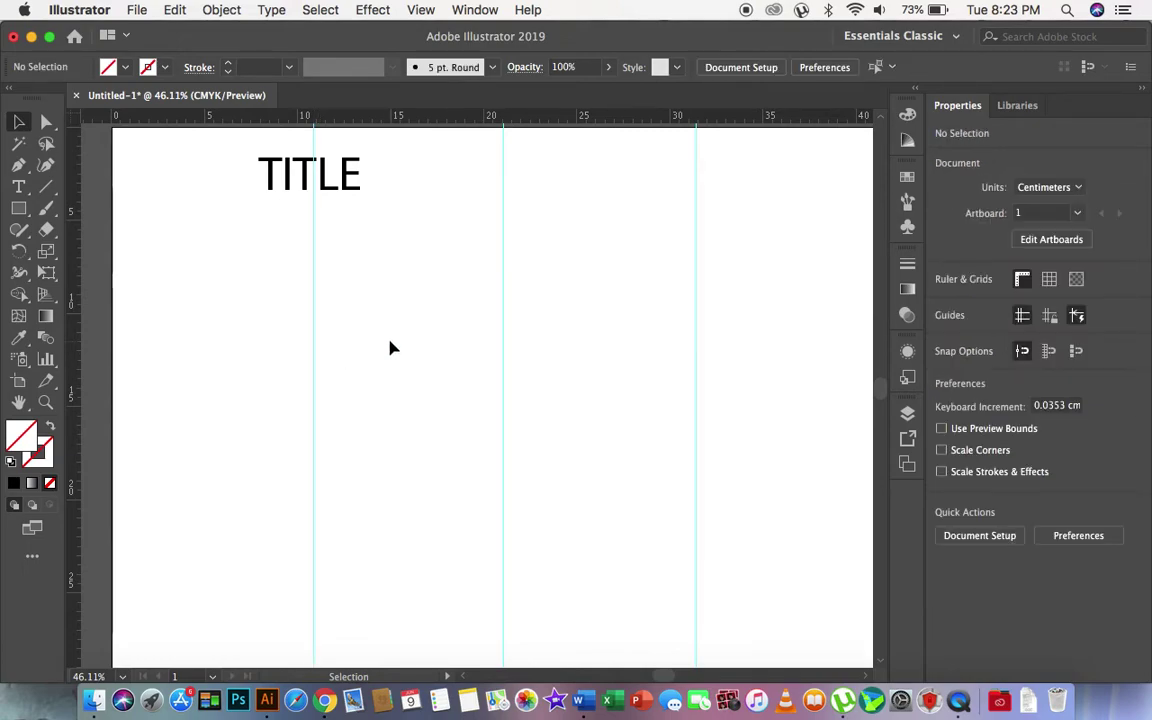
# Step: Draw a rectangle under TITLE in the first column and fill it with 20% grey
pyautogui.click(18, 208)
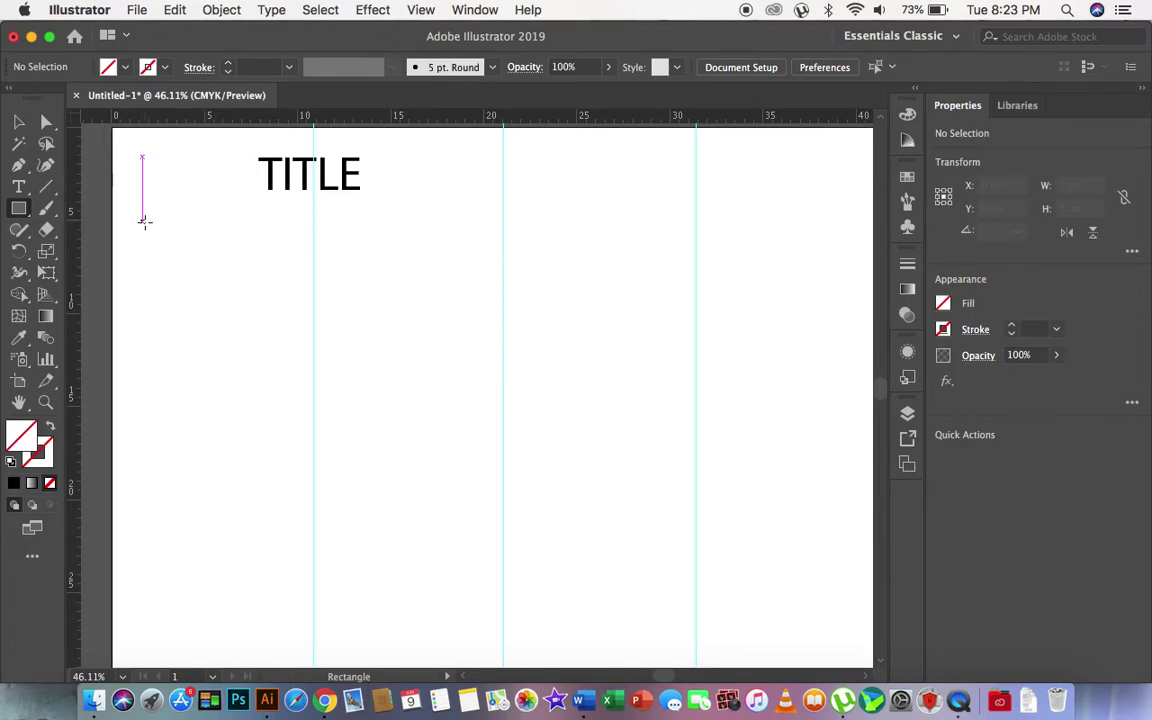
pyautogui.moveTo(151, 241)
pyautogui.mouseDown()
pyautogui.moveTo(297, 461)
pyautogui.moveTo(299, 416)
pyautogui.moveTo(299, 431)
pyautogui.mouseUp()
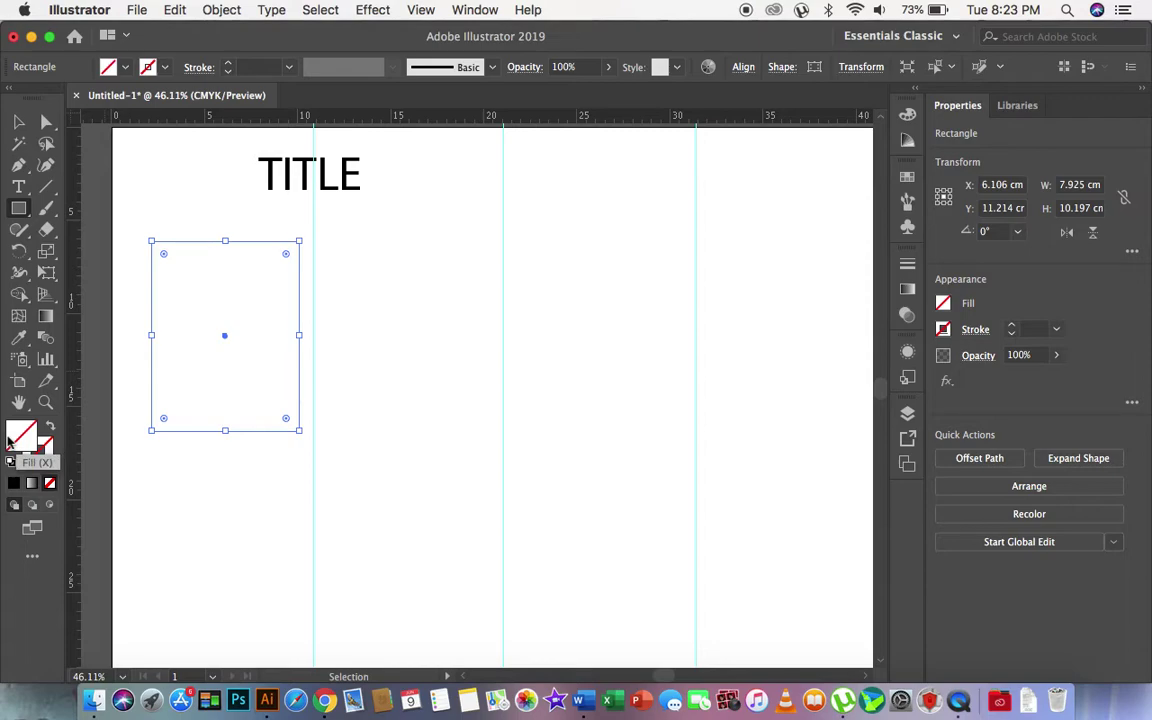
pyautogui.click(908, 178)
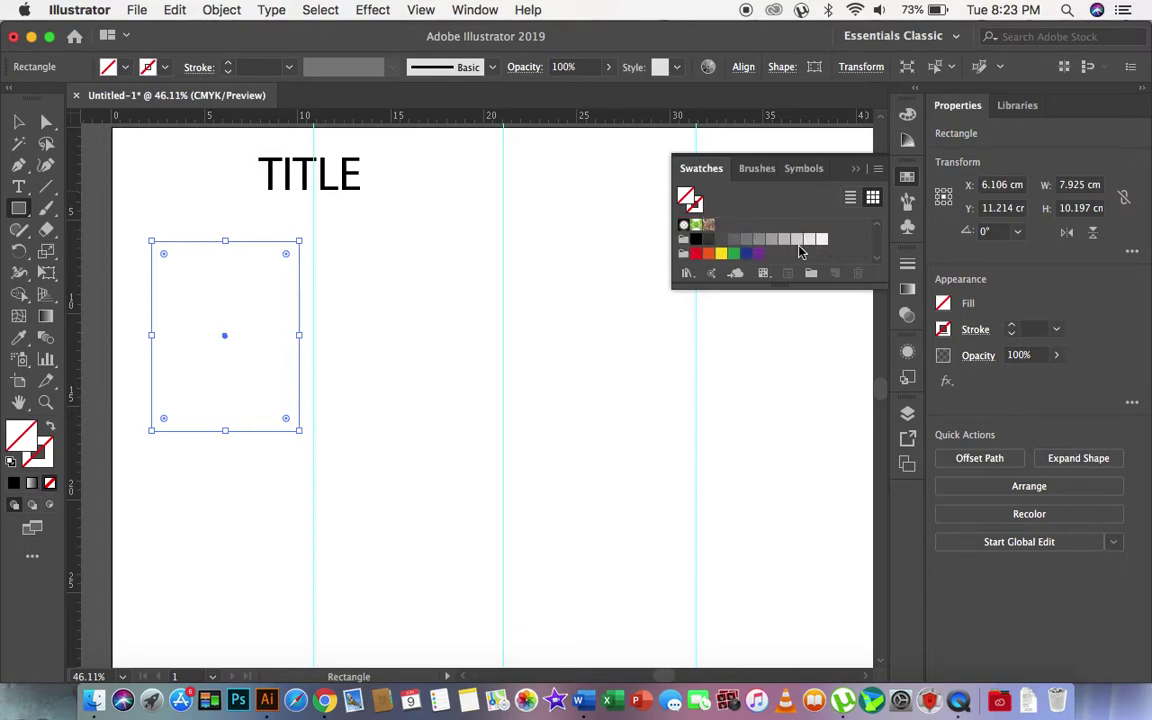
pyautogui.click(796, 239)
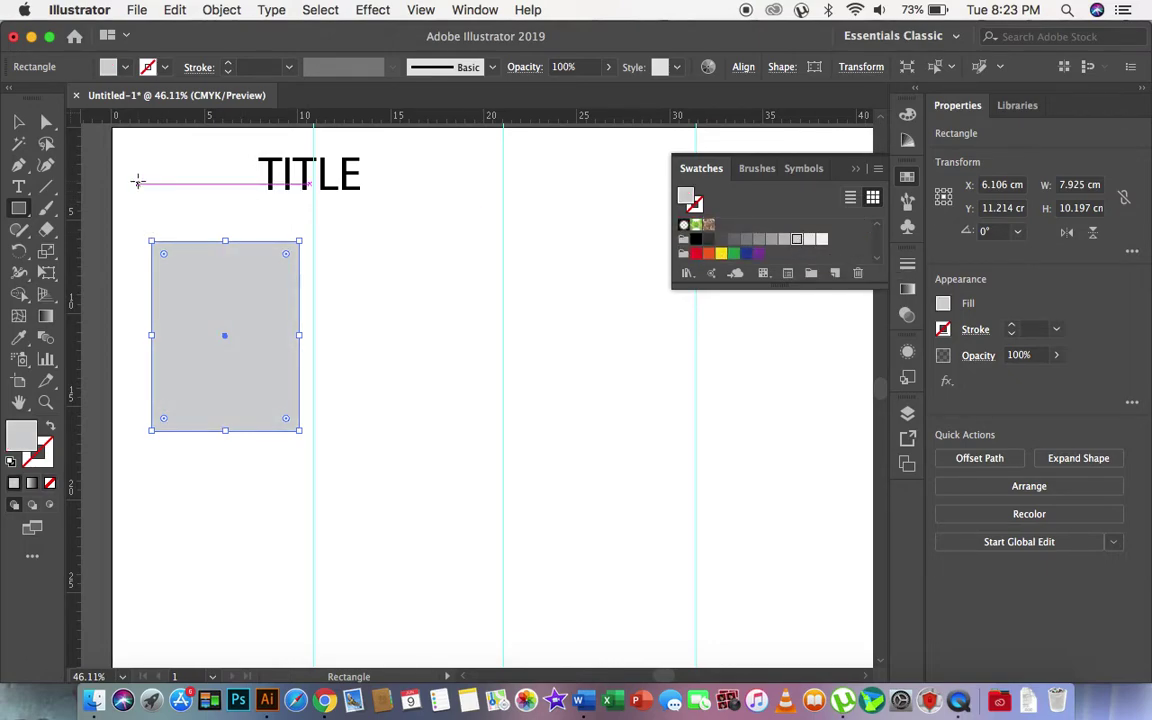
pyautogui.click(20, 121)
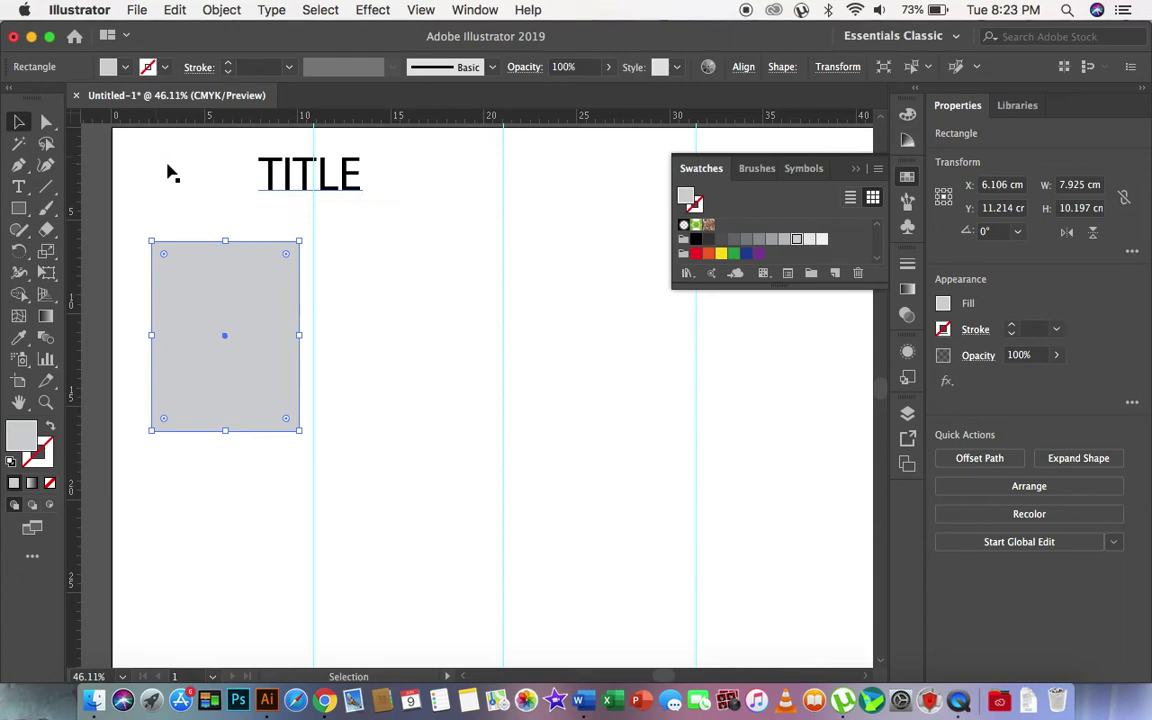
pyautogui.click(103, 247)
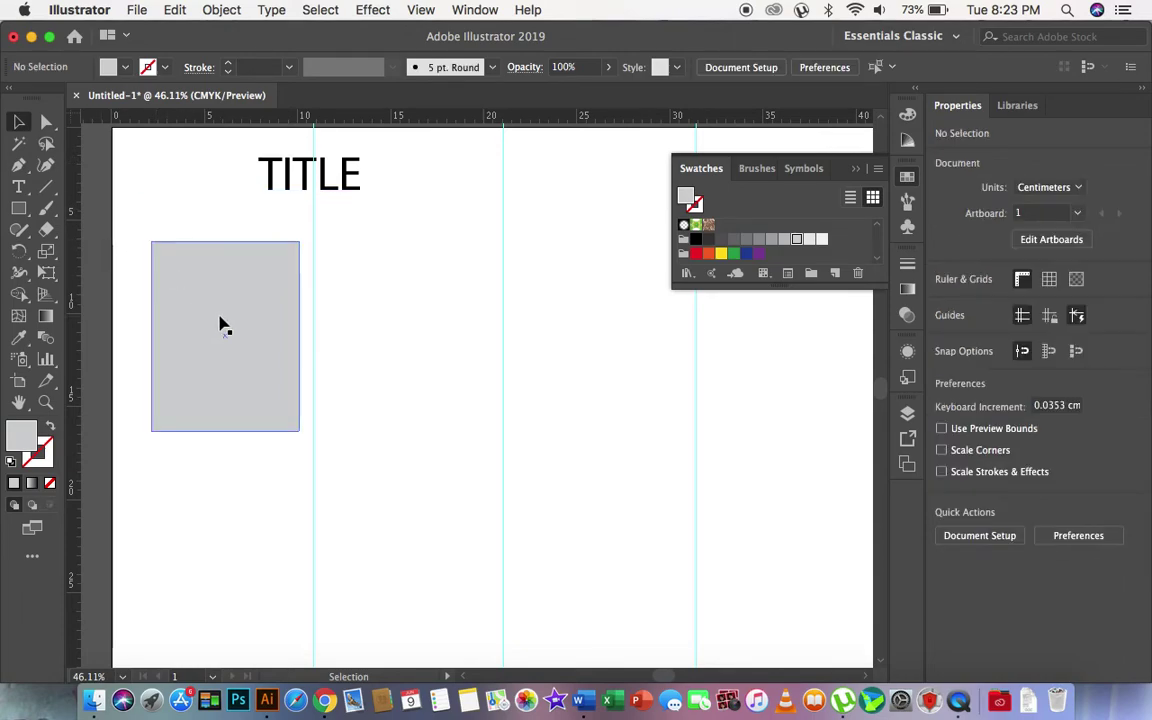
pyautogui.click(222, 325)
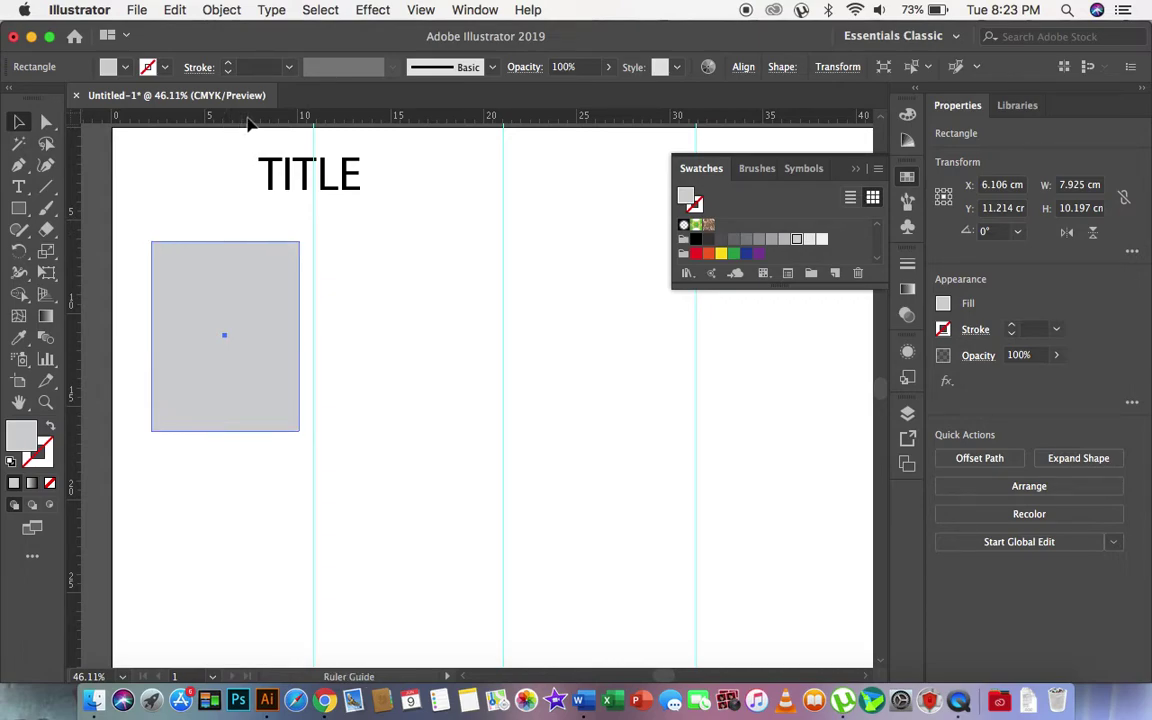
# Step: Add top, bottom, left and right margin guides from the rulers
pyautogui.moveTo(249, 122); pyautogui.dragTo(244, 162)
pyautogui.moveTo(77, 240); pyautogui.dragTo(152, 240)
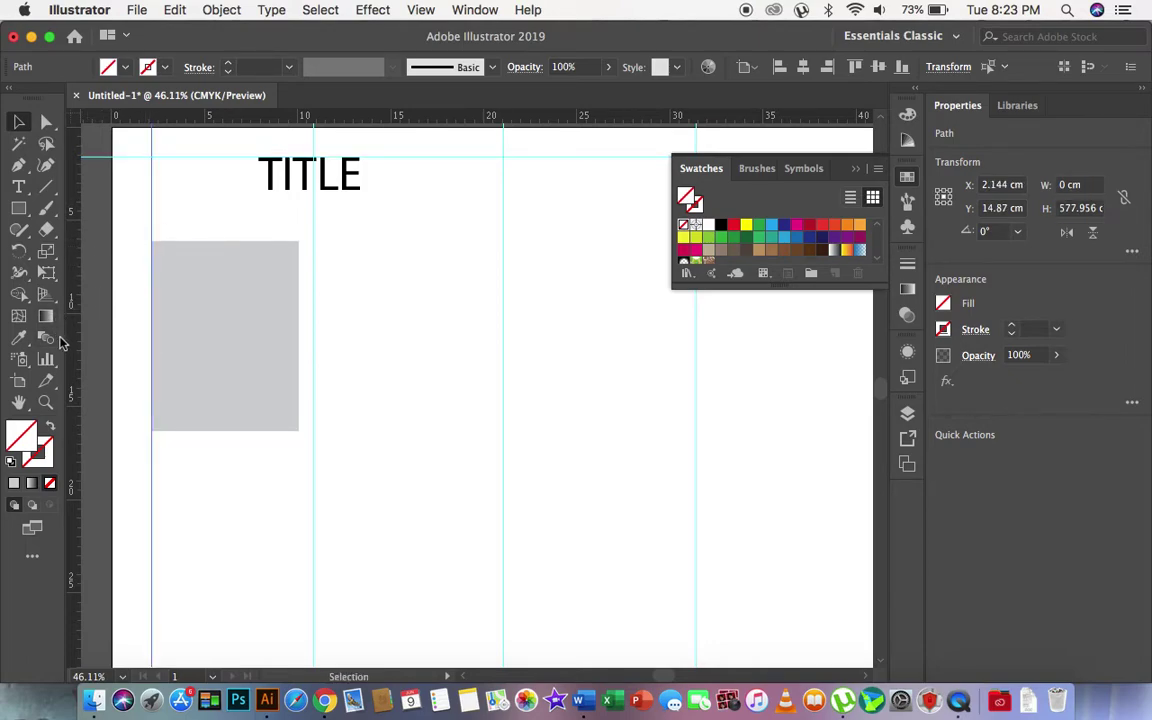
pyautogui.moveTo(72, 352); pyautogui.dragTo(834, 395)
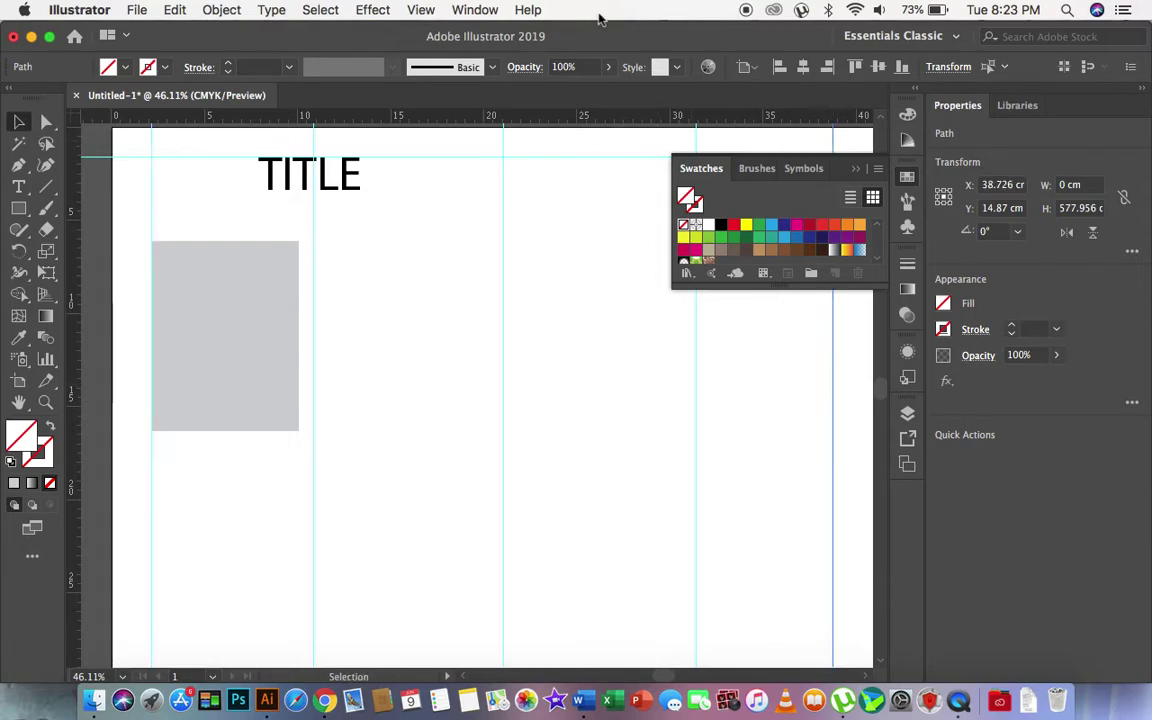
pyautogui.moveTo(543, 124); pyautogui.dragTo(545, 647)
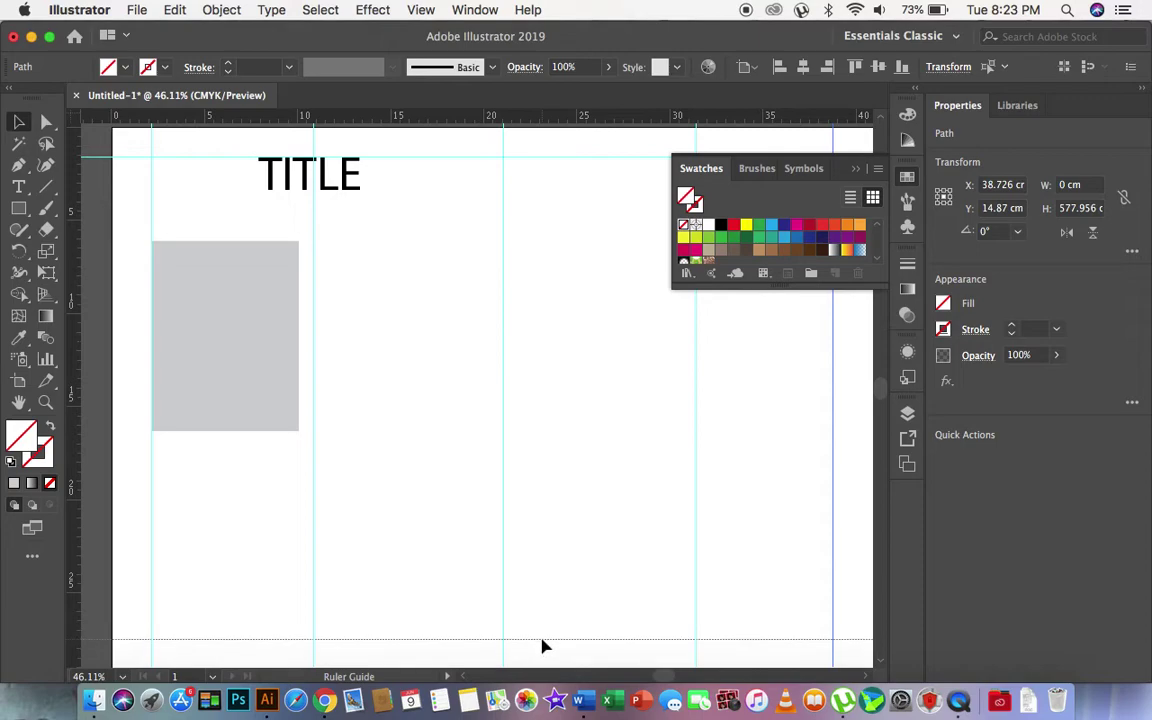
pyautogui.moveTo(545, 647); pyautogui.dragTo(545, 647)
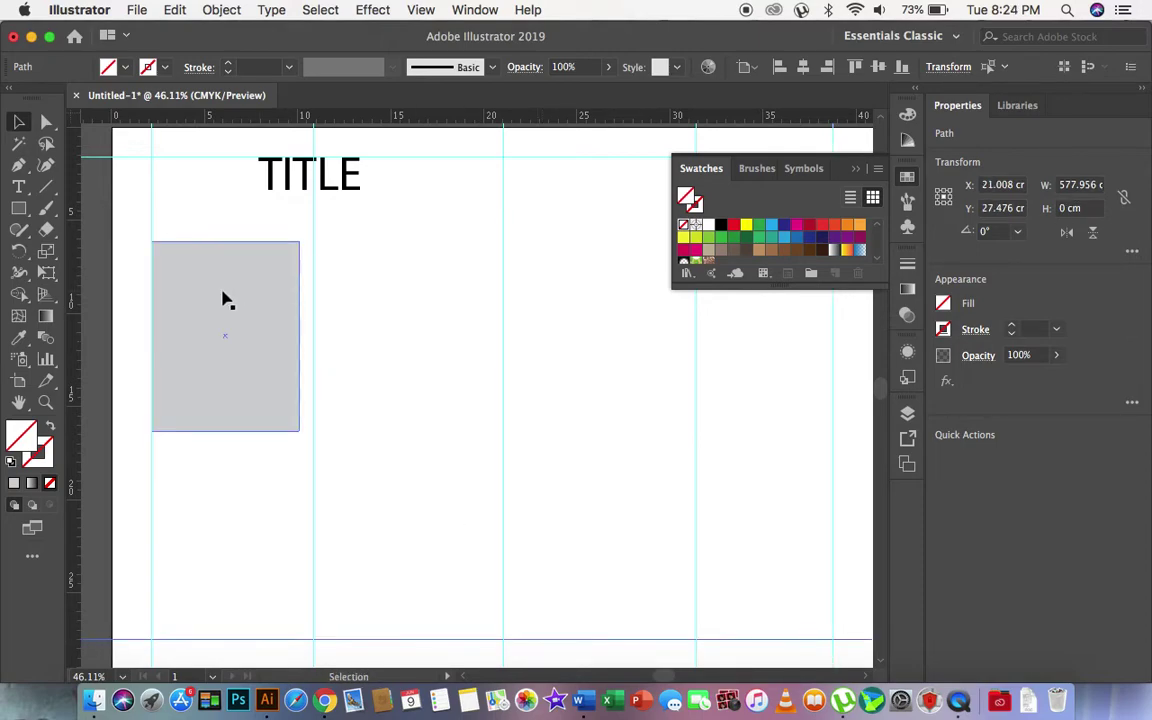
# Step: Widen the grey placeholder rectangle to about 8.2 × 10.2 cm
pyautogui.click(212, 339)
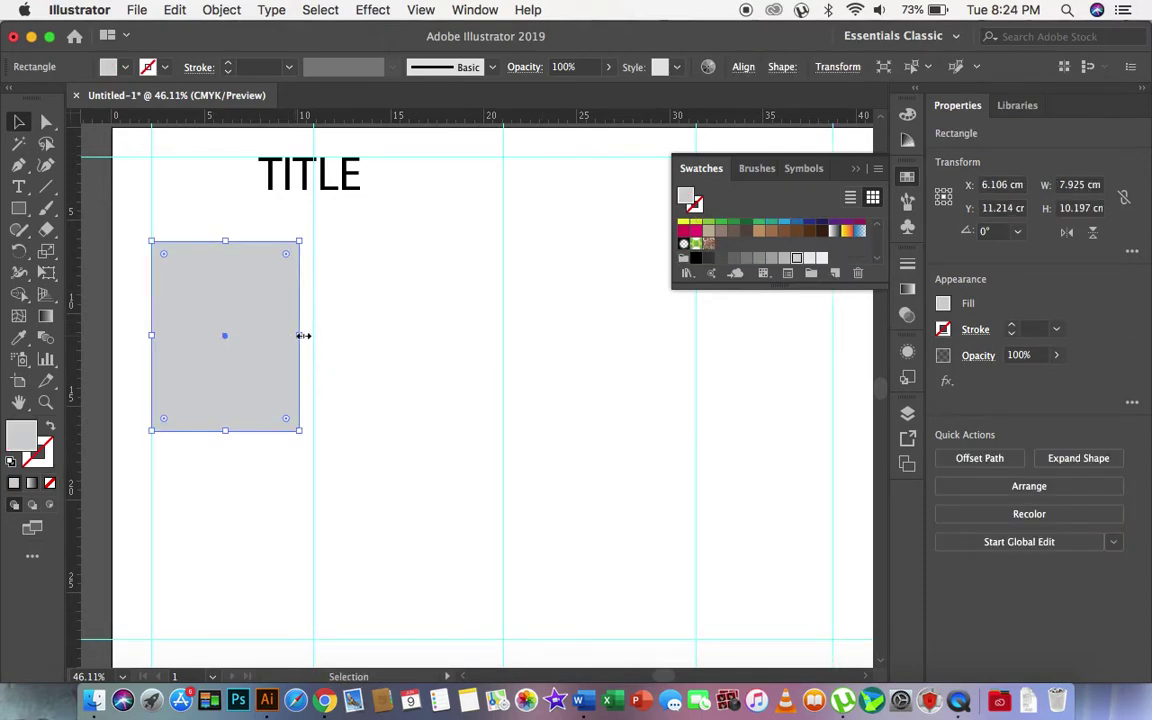
pyautogui.moveTo(303, 336); pyautogui.dragTo(306, 337)
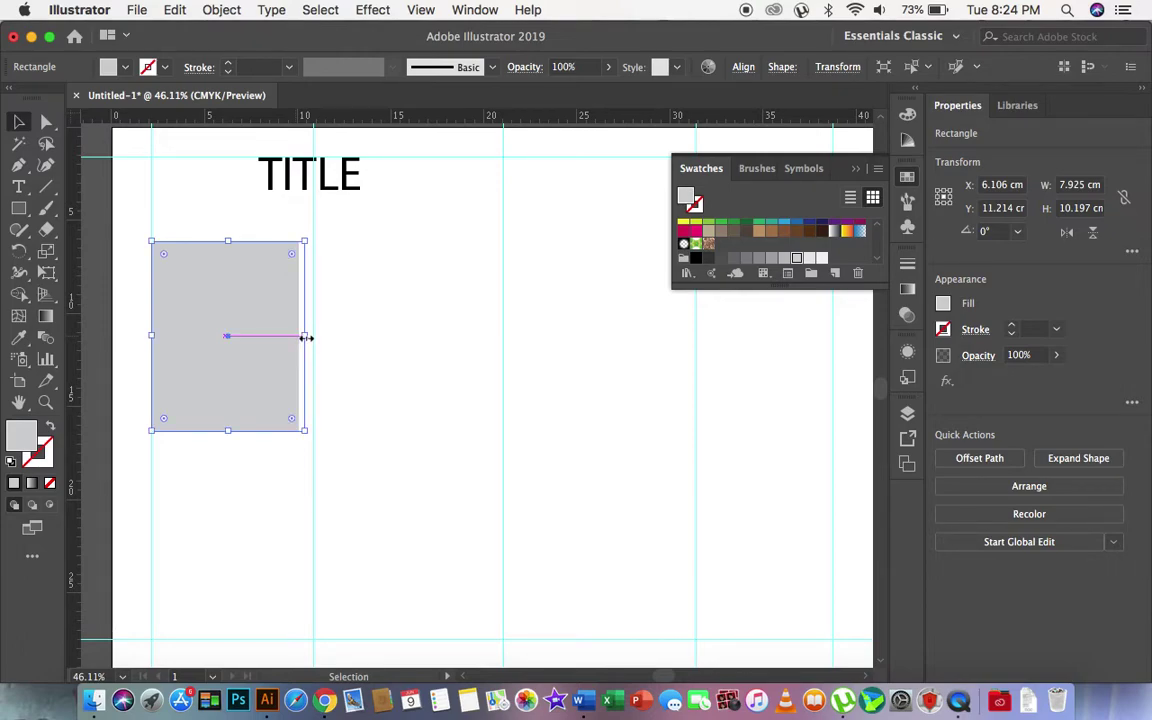
pyautogui.click(121, 385)
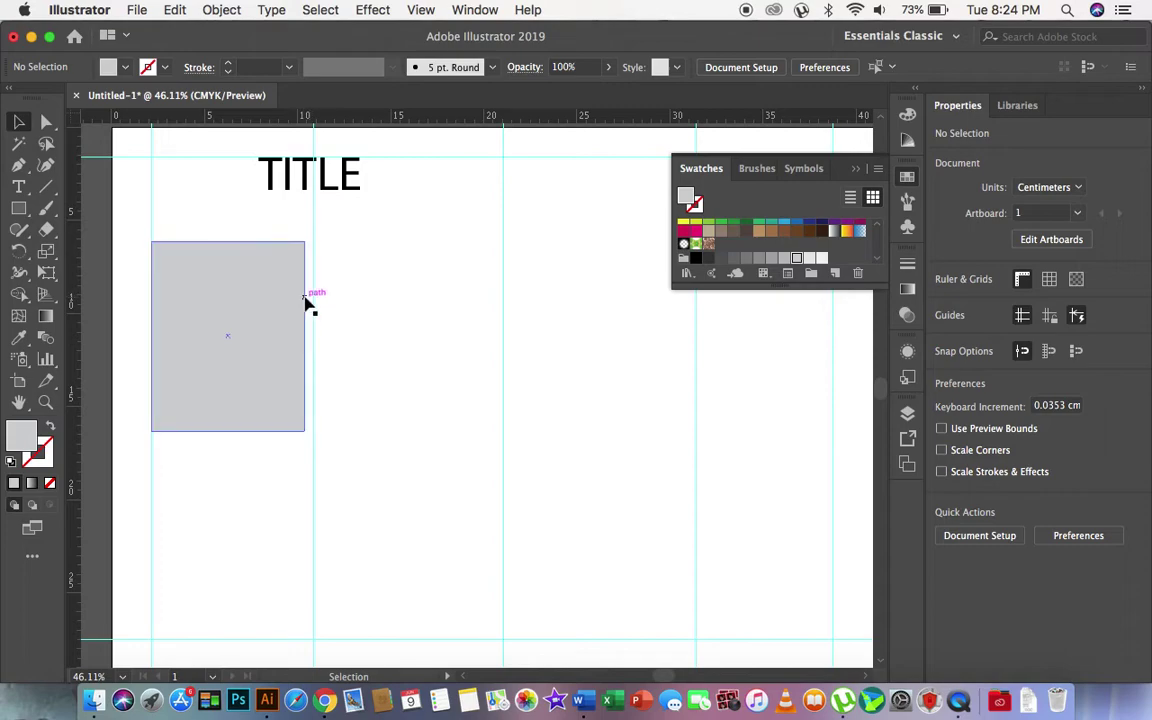
pyautogui.click(295, 313)
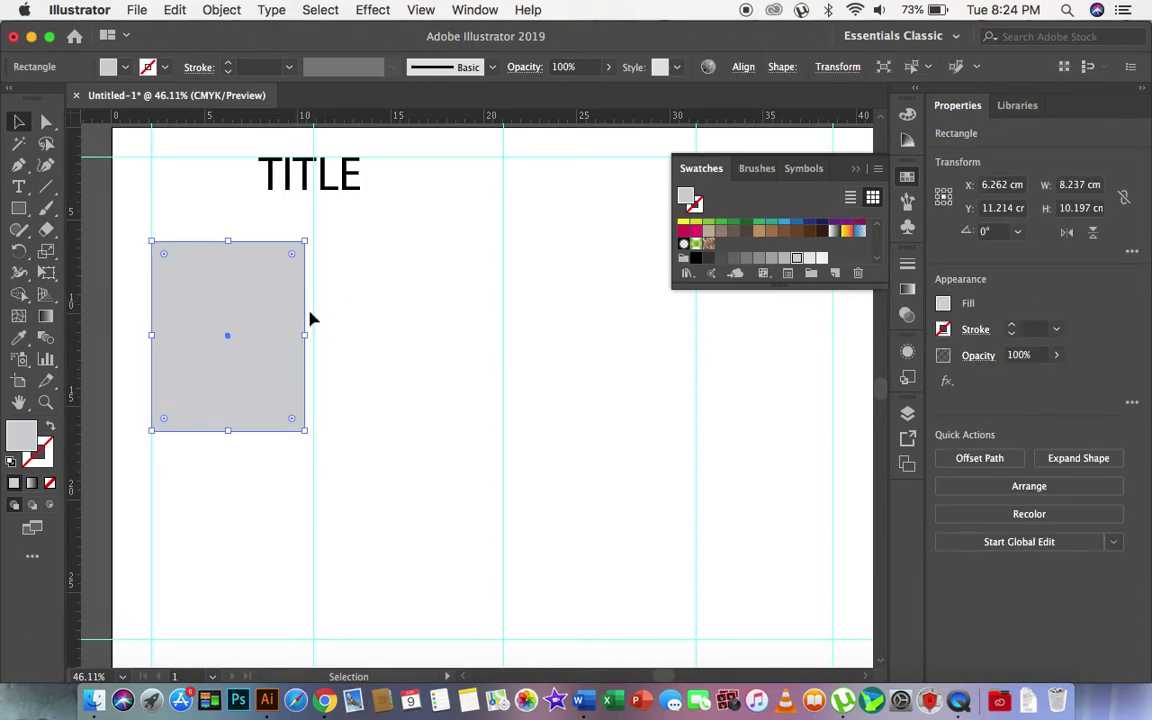
pyautogui.click(310, 318)
pyautogui.click(298, 342)
pyautogui.moveTo(307, 334); pyautogui.dragTo(307, 336)
pyautogui.keyDown('shift'); pyautogui.click(240, 280); pyautogui.keyUp('shift')
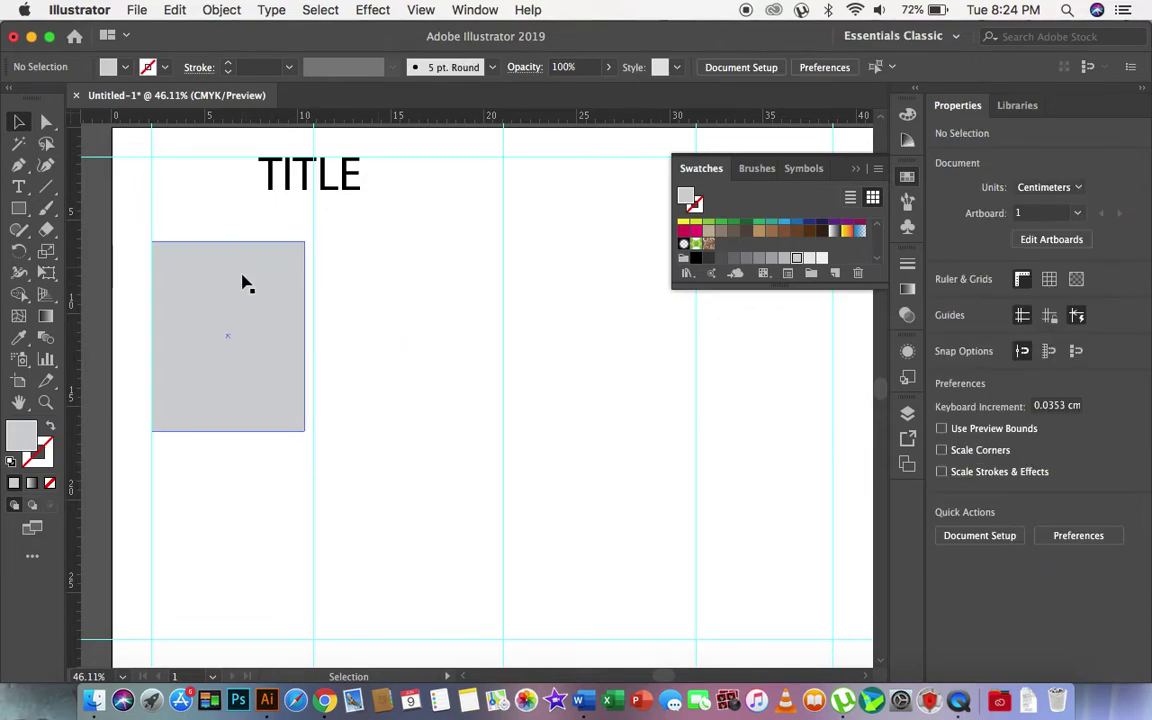
pyautogui.moveTo(244, 283); pyautogui.dragTo(348, 240)
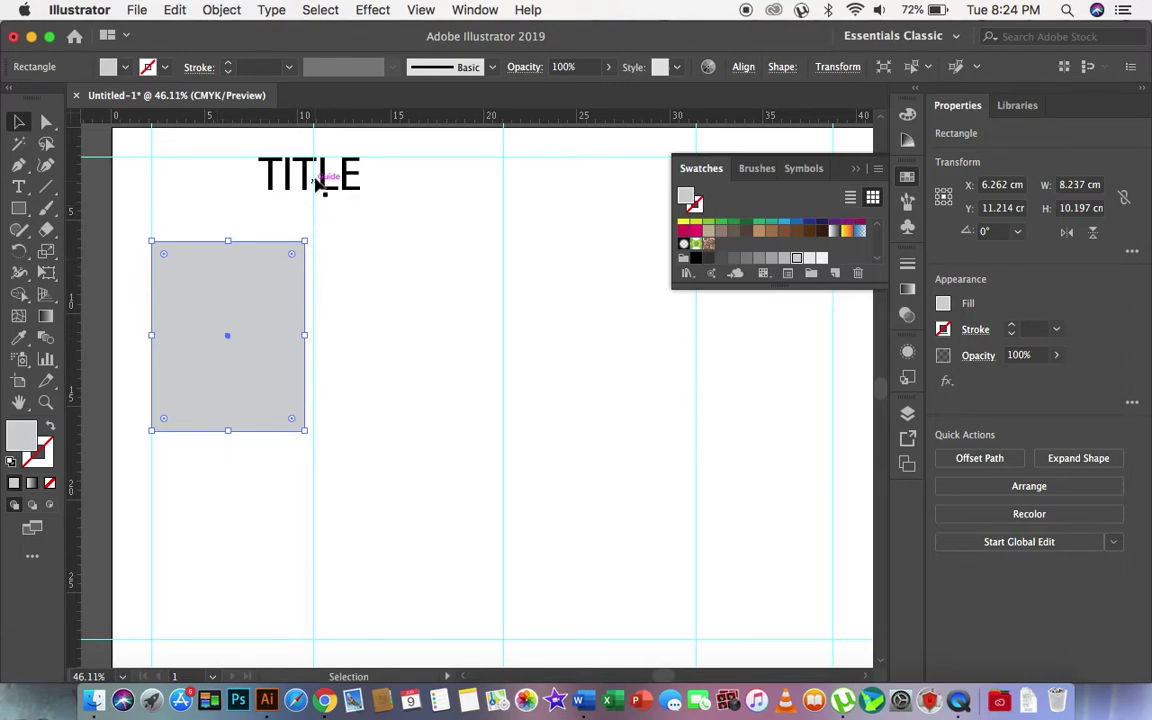
# Step: Toggle Snap to Point and widen the grey rectangle to the column guide, about 8.5 cm
pyautogui.click(421, 9)
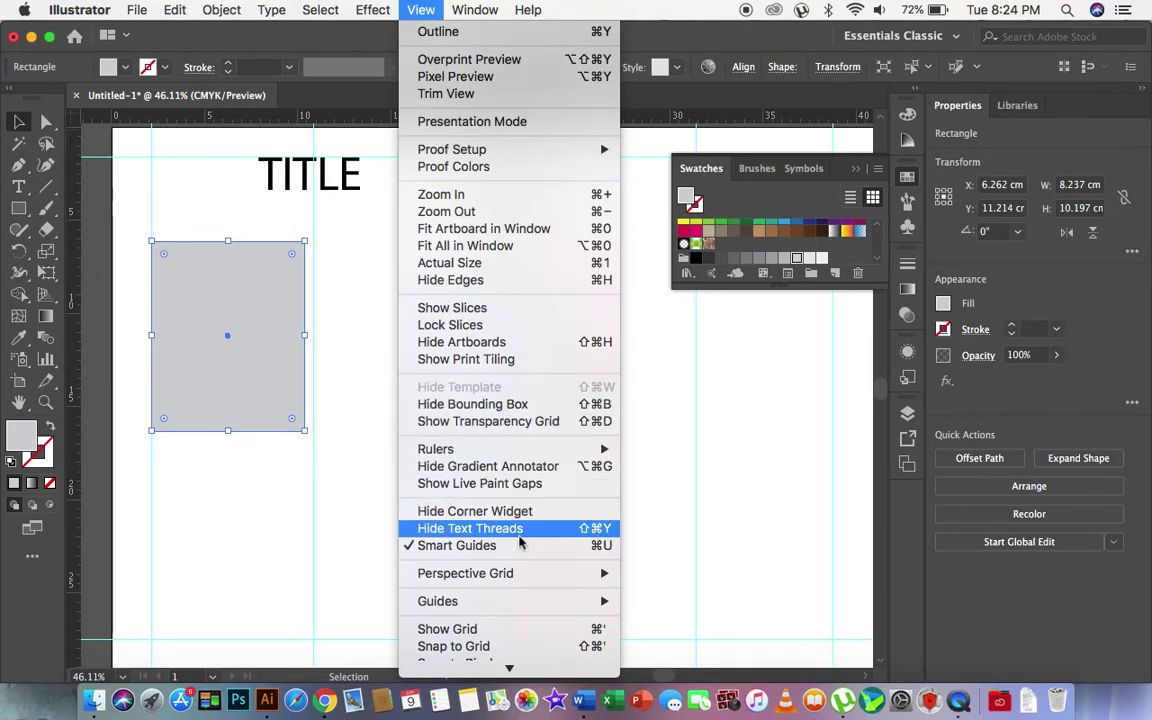
pyautogui.scroll(-3, 519, 542)
pyautogui.scroll(3, 420, 65)
pyautogui.scroll(-3, 450, 300)
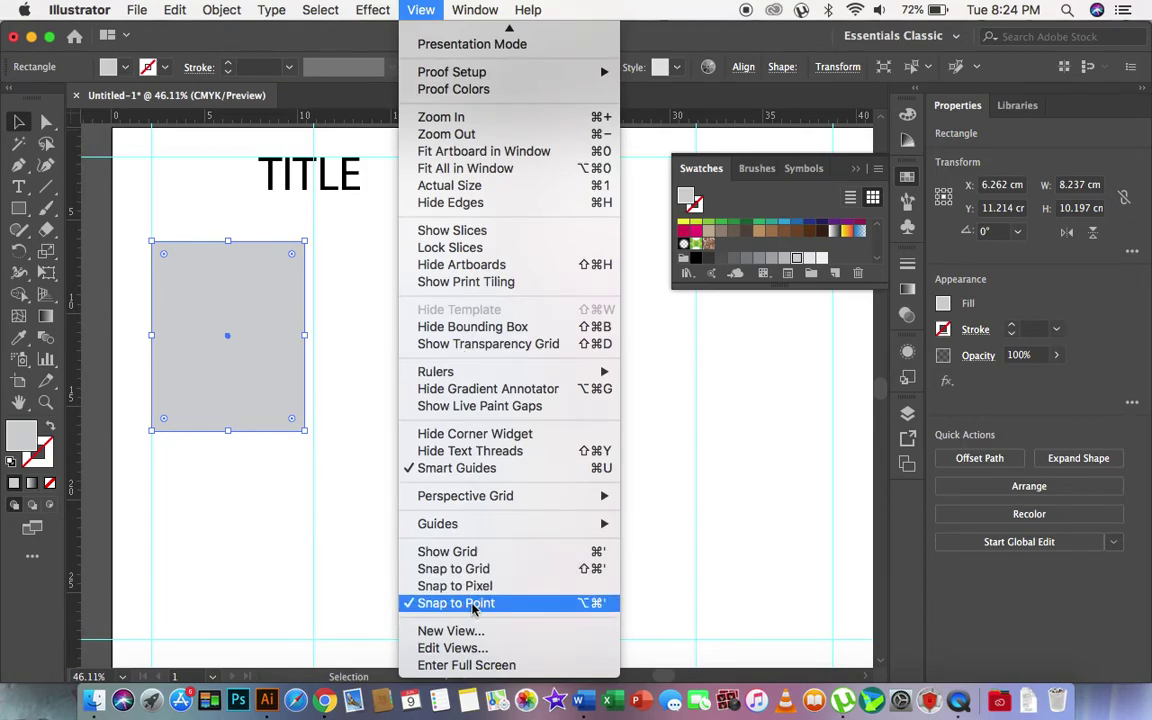
pyautogui.click(475, 604)
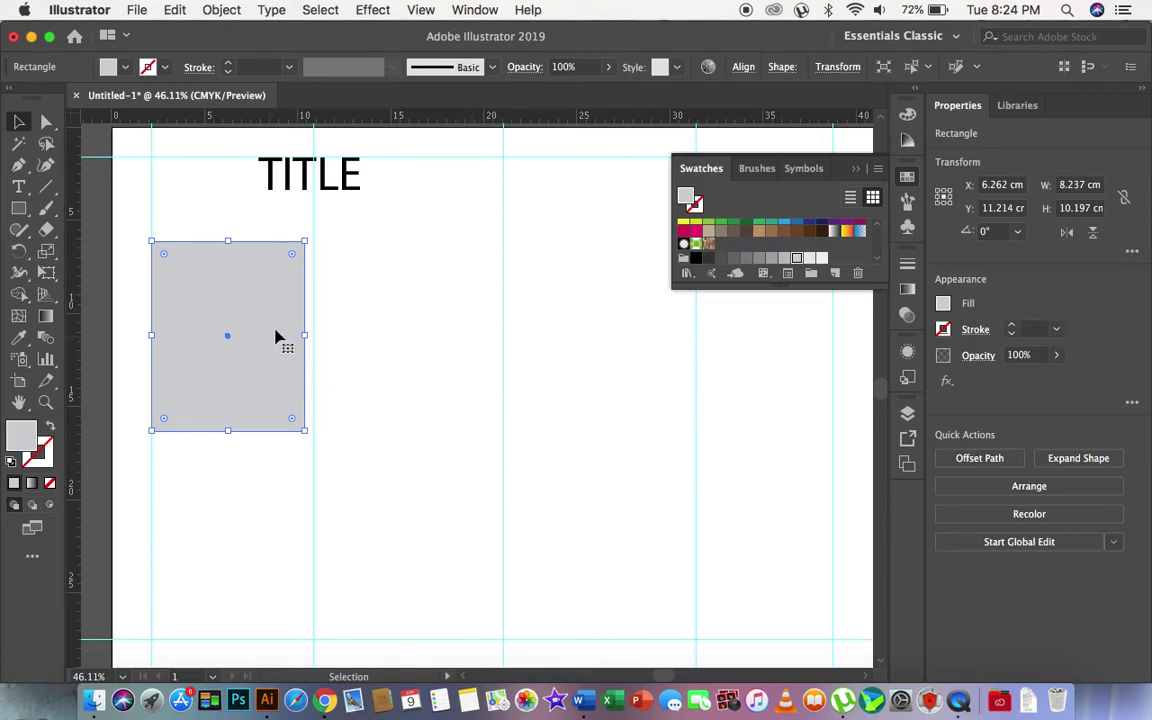
pyautogui.moveTo(307, 335)
pyautogui.mouseDown()
pyautogui.moveTo(245, 344)
pyautogui.moveTo(310, 335)
pyautogui.mouseUp()
pyautogui.press('super+z')
pyautogui.click(393, 406)
pyautogui.click(265, 355)
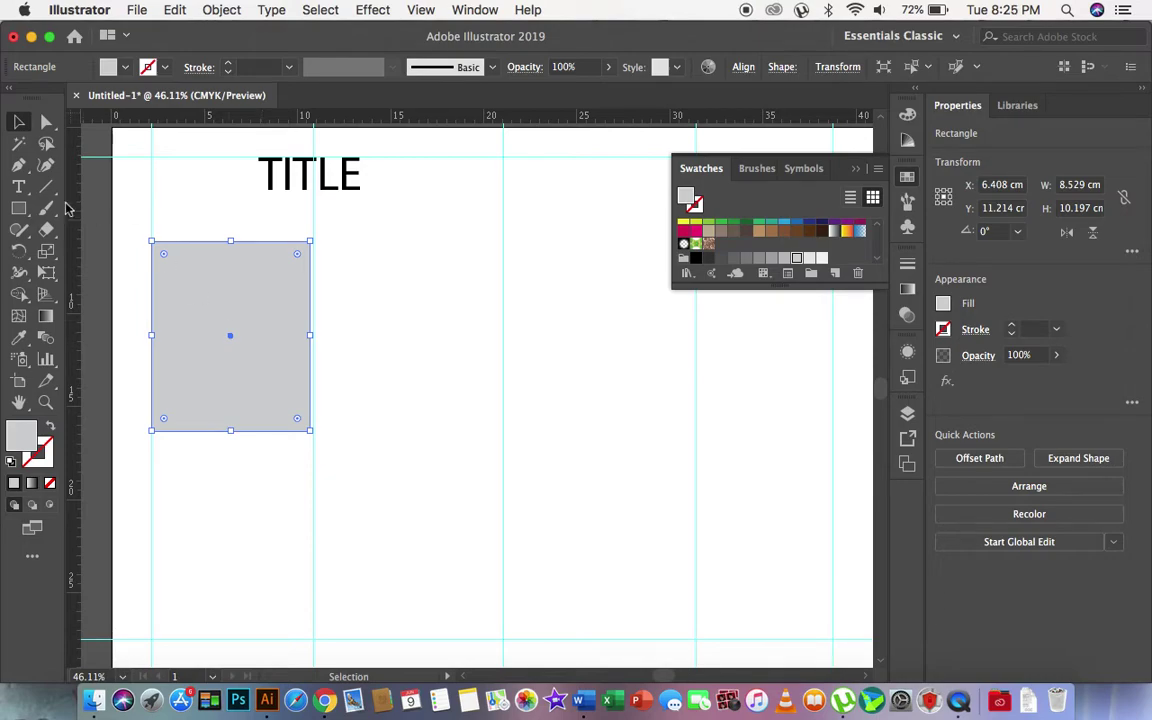
# Step: Draw a small grey square under the large rectangle and place a copy beside it
pyautogui.click(18, 206)
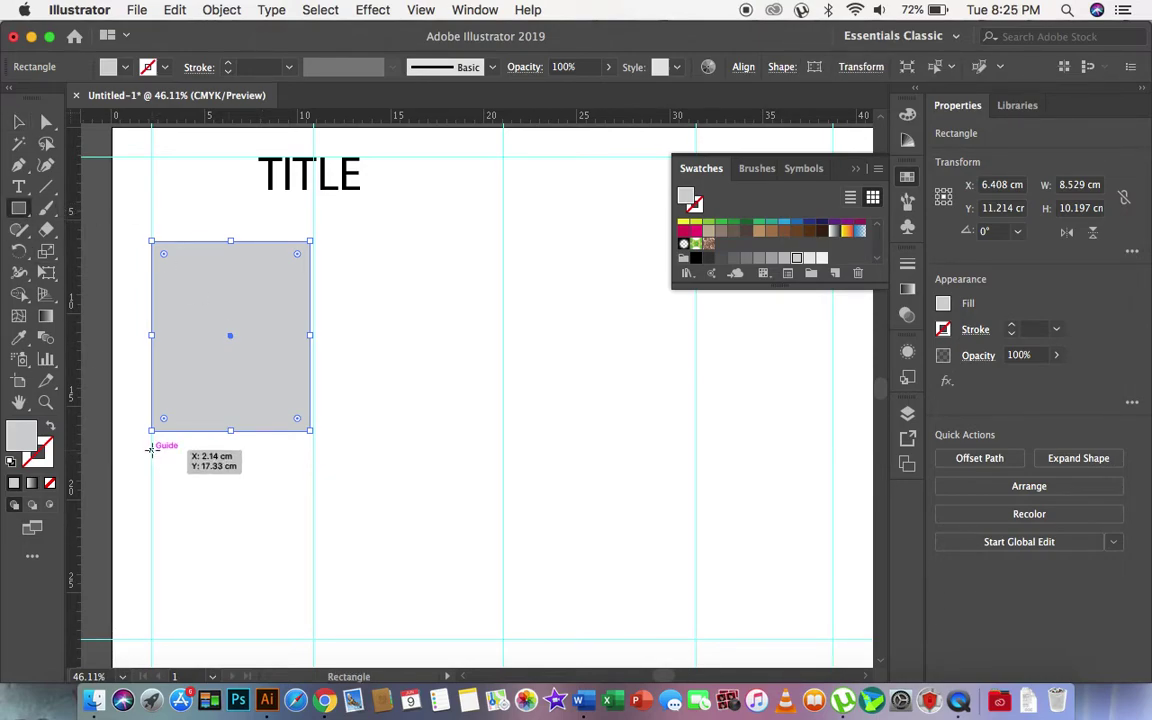
pyautogui.moveTo(152, 451); pyautogui.dragTo(221, 524)
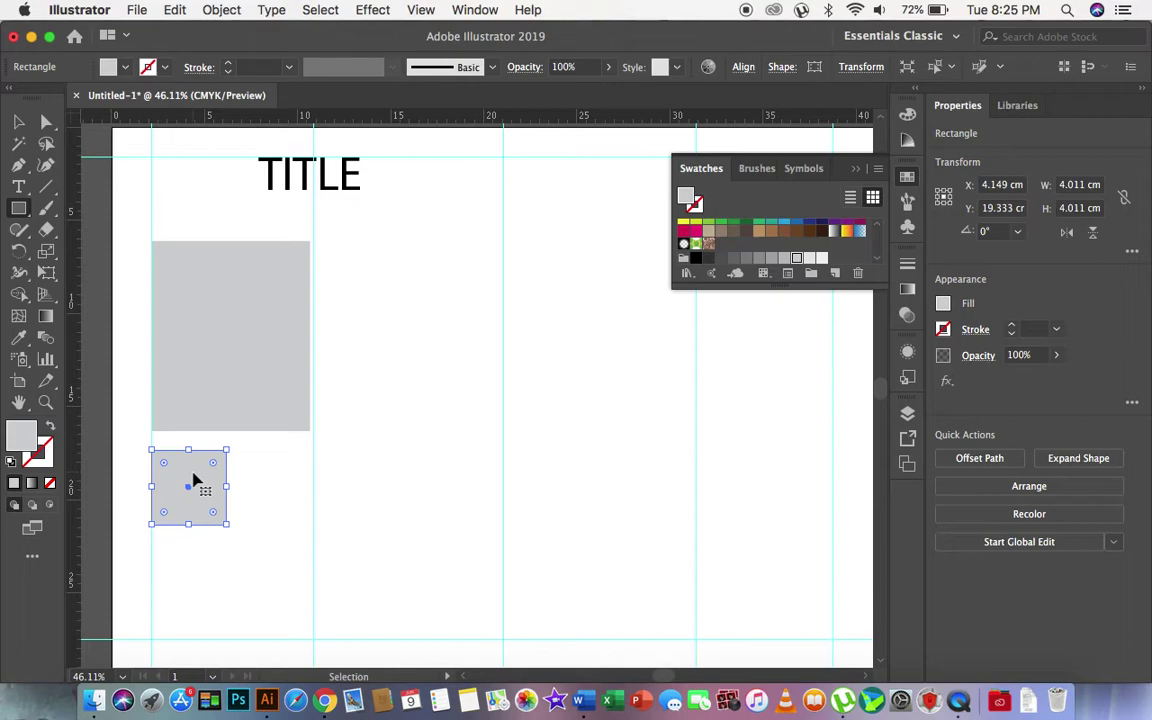
pyautogui.press('super+v')
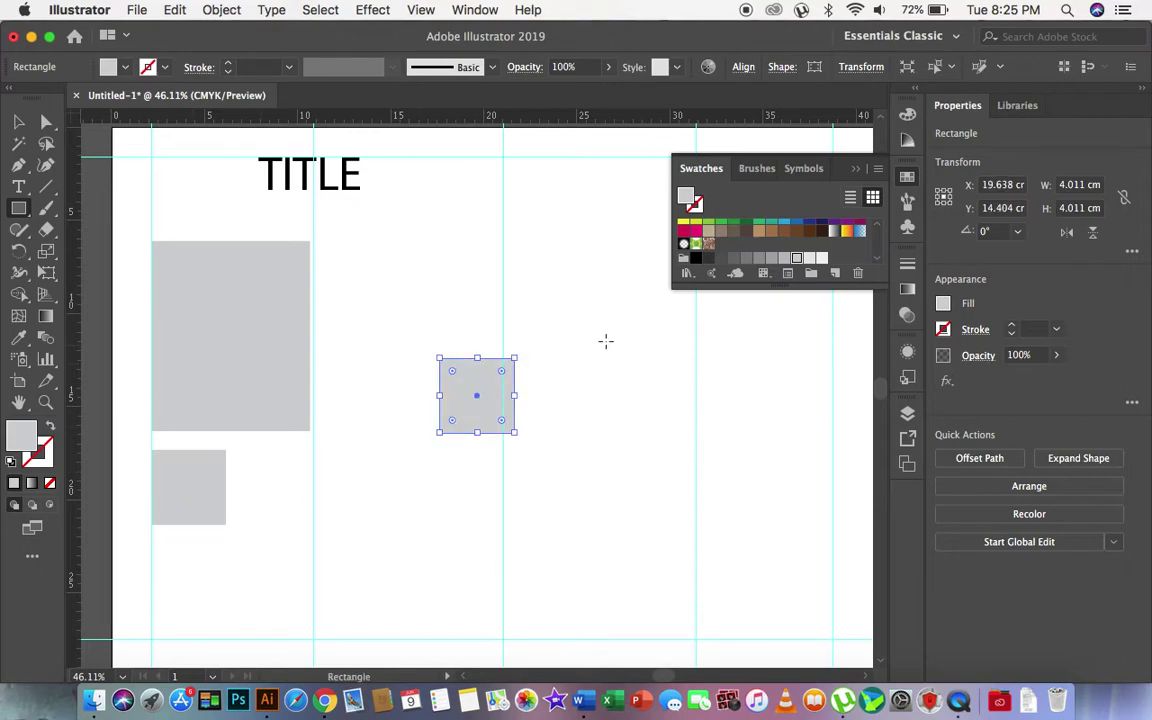
pyautogui.click(18, 122)
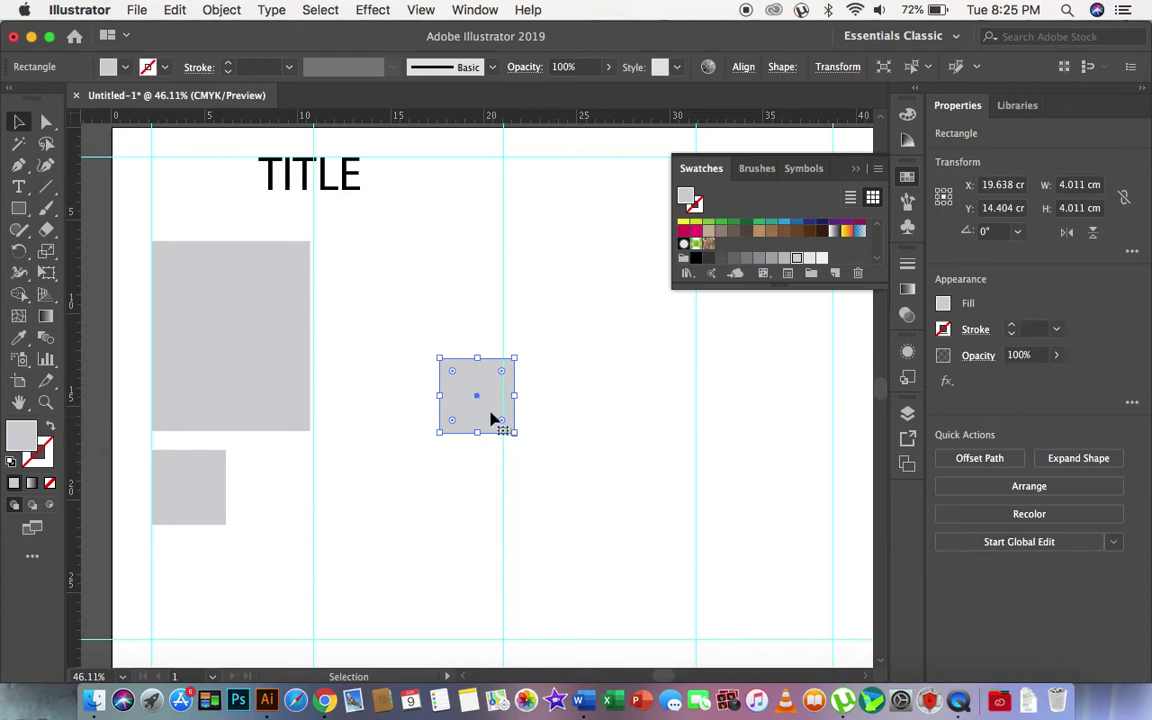
pyautogui.moveTo(490, 420); pyautogui.dragTo(285, 513)
pyautogui.click(405, 430)
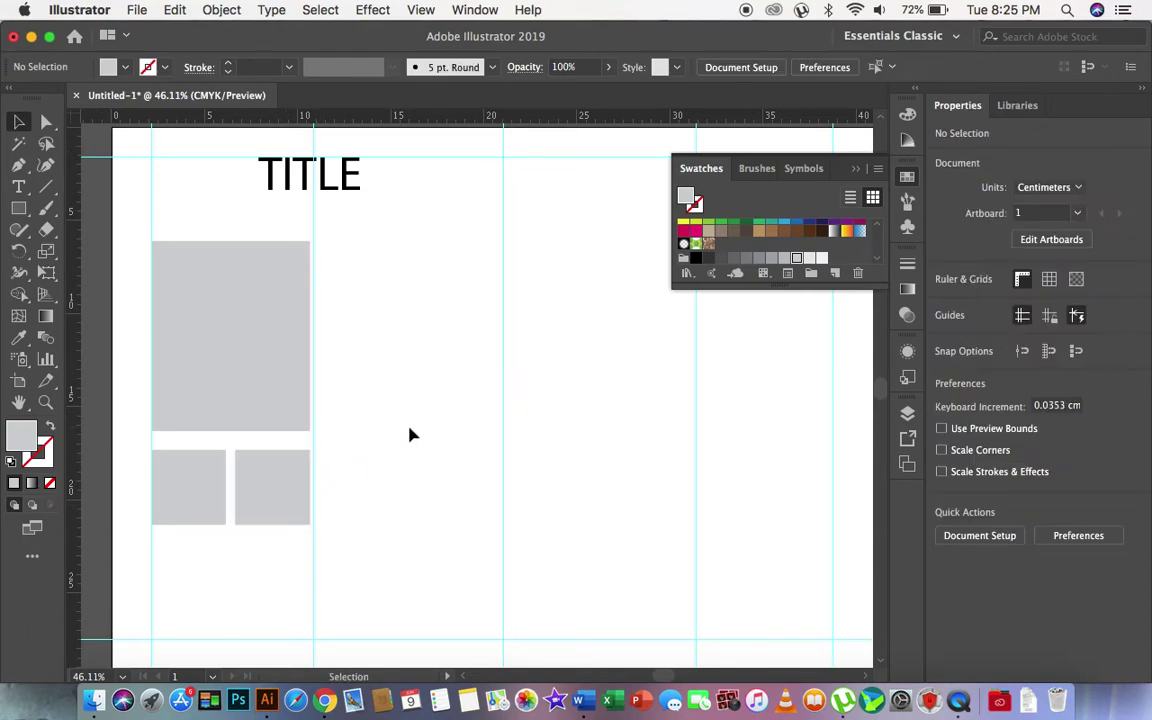
pyautogui.click(270, 485)
pyautogui.keyDown('shift'); pyautogui.click(200, 490); pyautogui.keyUp('shift')
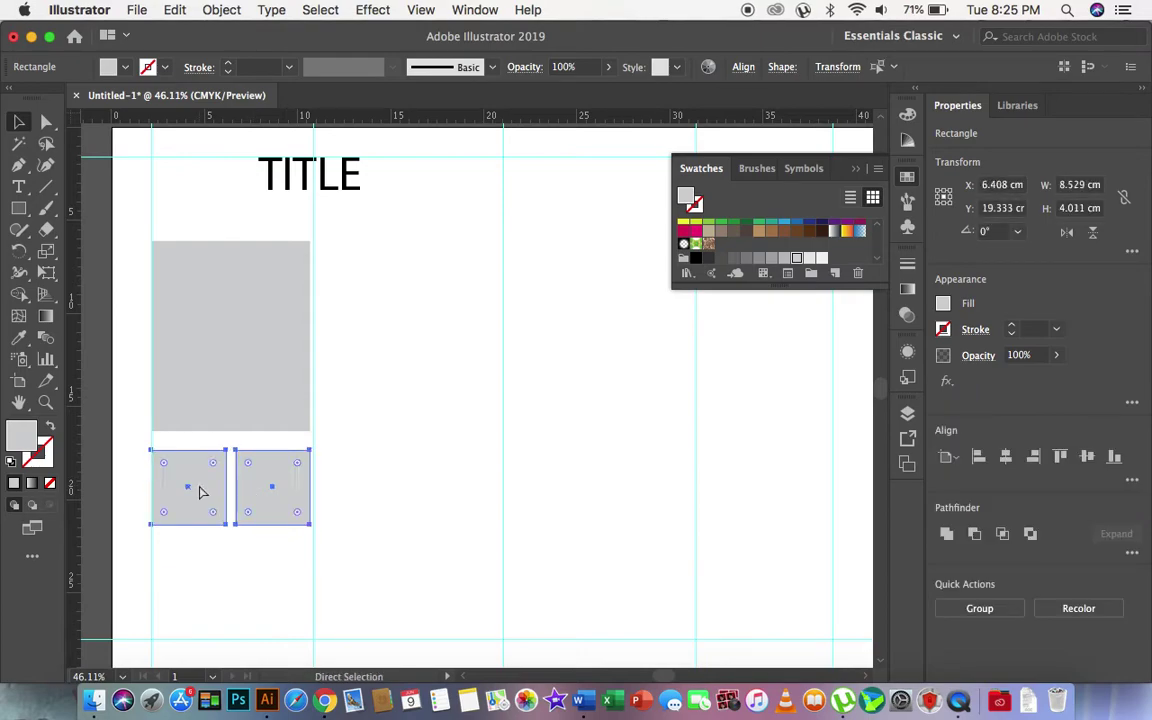
# Step: Duplicate the pair of small squares to the right of the column guide
pyautogui.press('v')
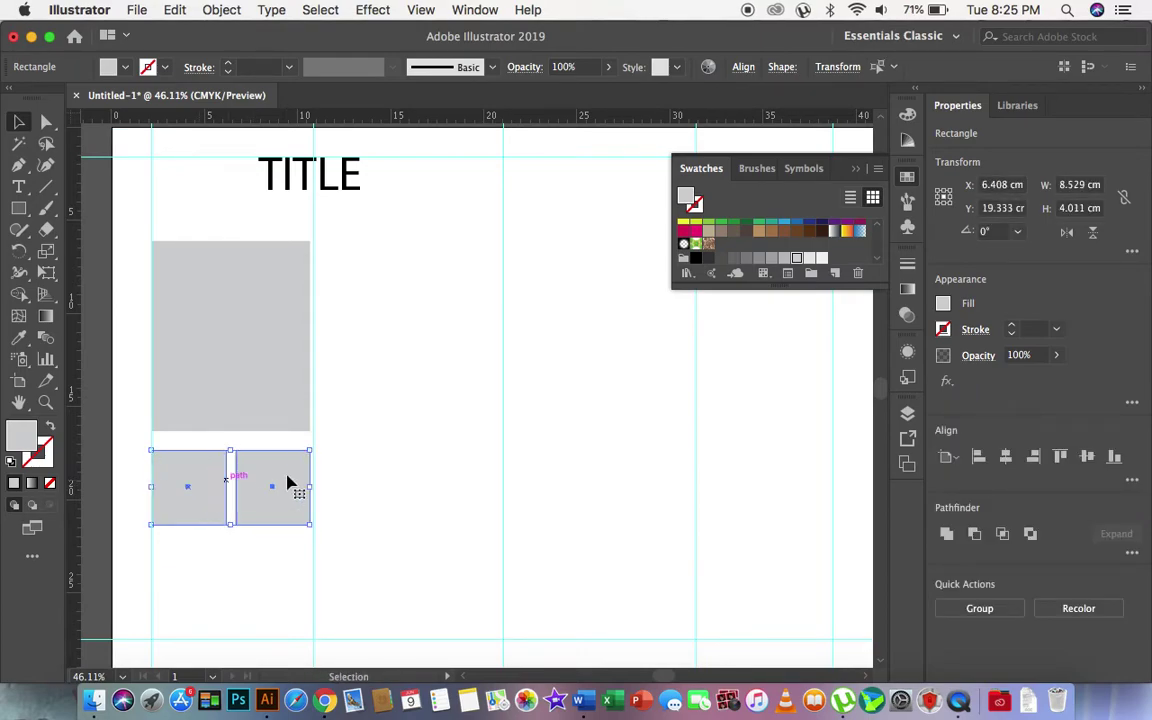
pyautogui.click(481, 473)
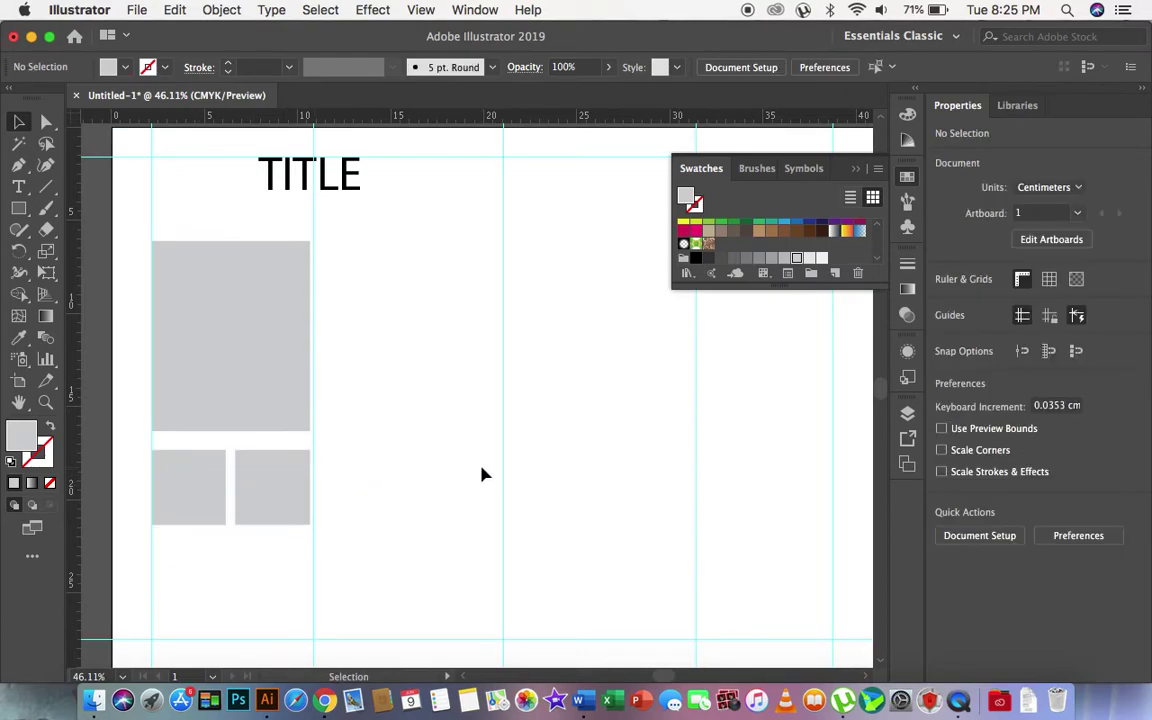
pyautogui.keyDown('shift'); pyautogui.click(288, 505); pyautogui.keyUp('shift')
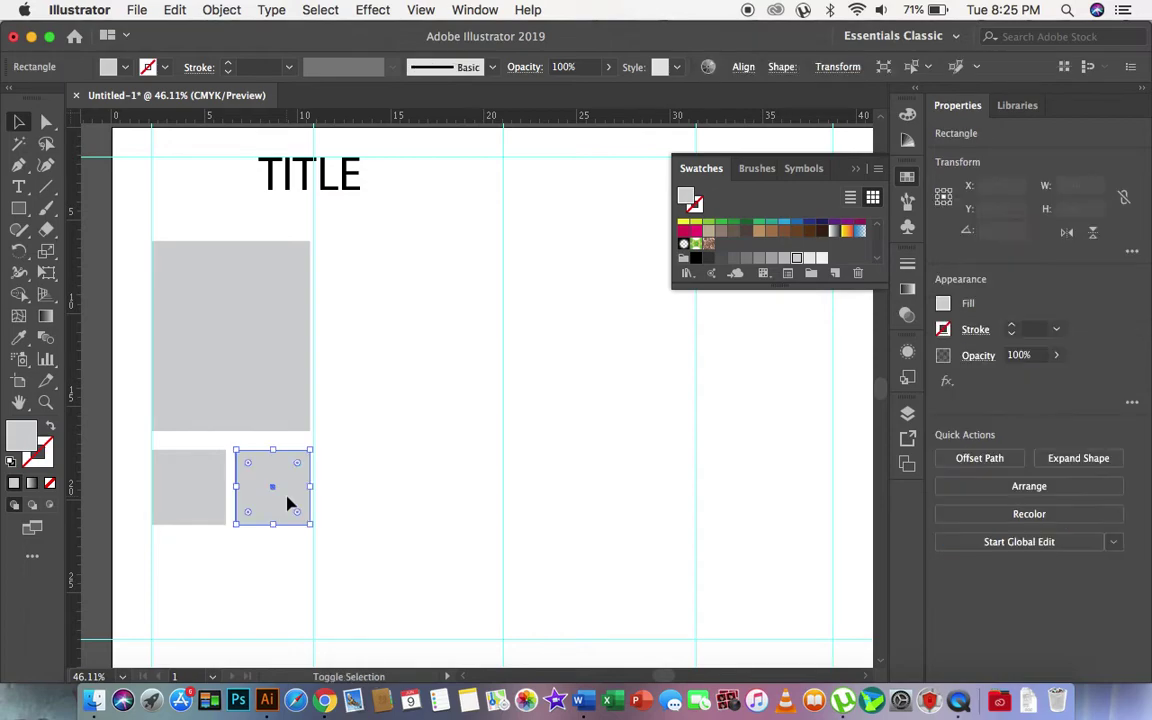
pyautogui.keyDown('shift'); pyautogui.click(181, 473); pyautogui.keyUp('shift')
pyautogui.press('a')
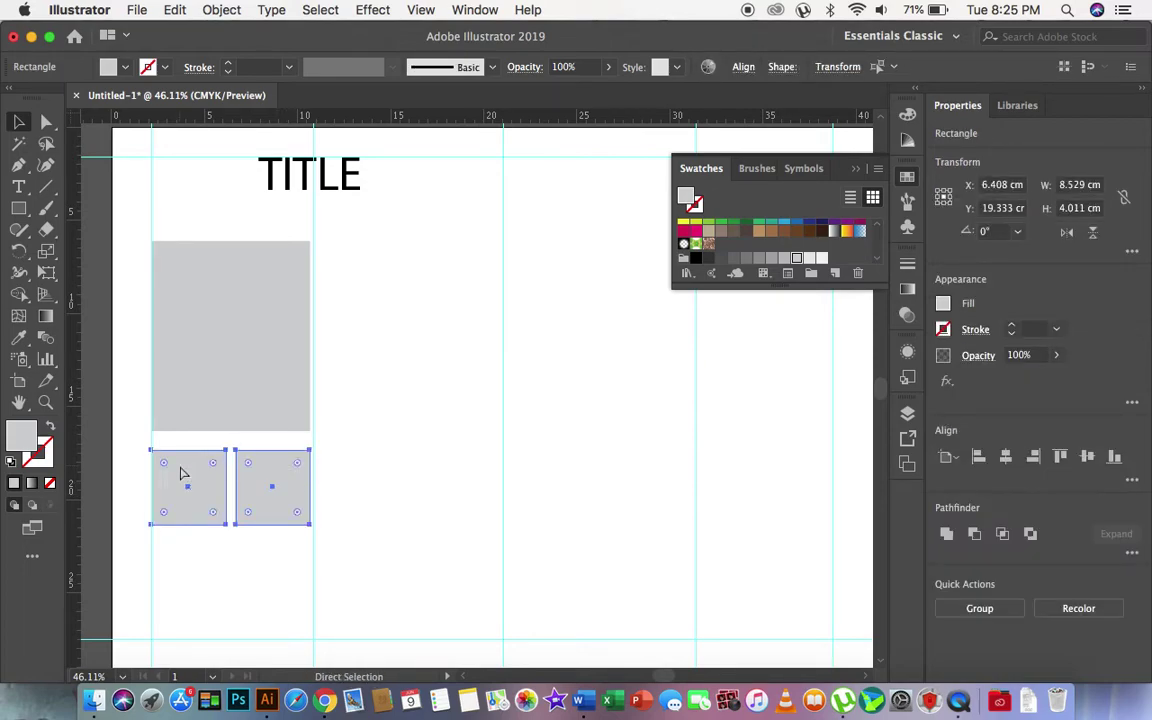
pyautogui.press('super+v')
pyautogui.moveTo(430, 403)
pyautogui.mouseDown()
pyautogui.moveTo(345, 478)
pyautogui.moveTo(370, 491)
pyautogui.mouseUp()
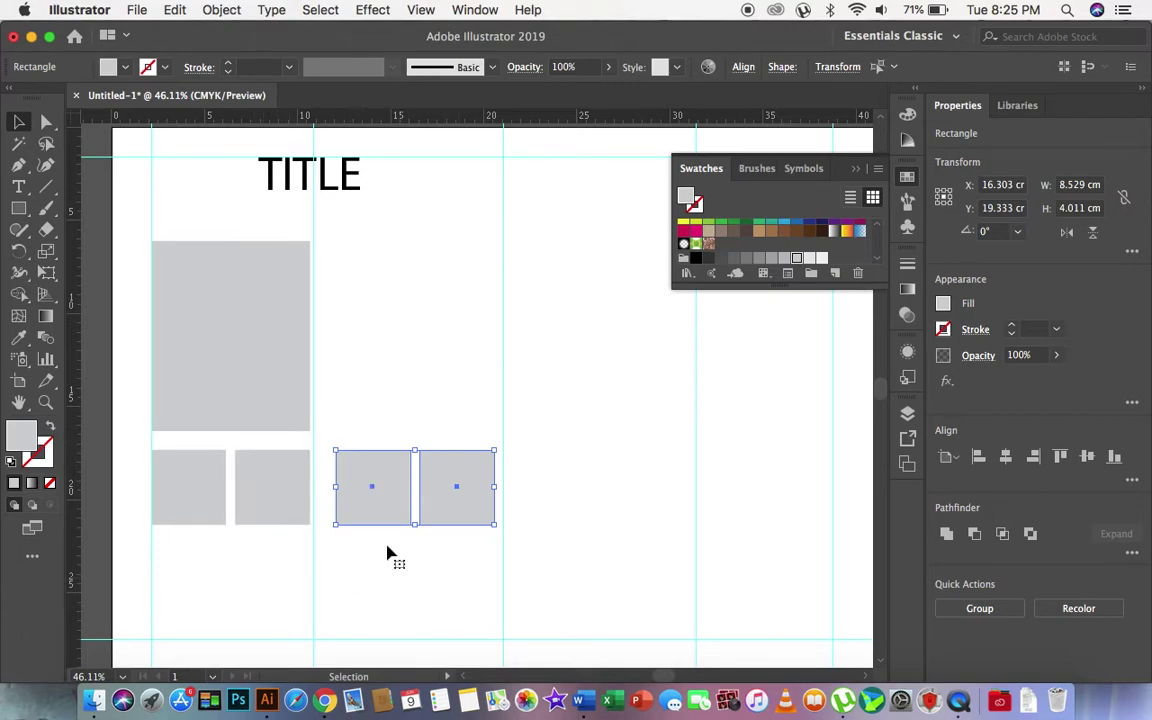
pyautogui.click(314, 215)
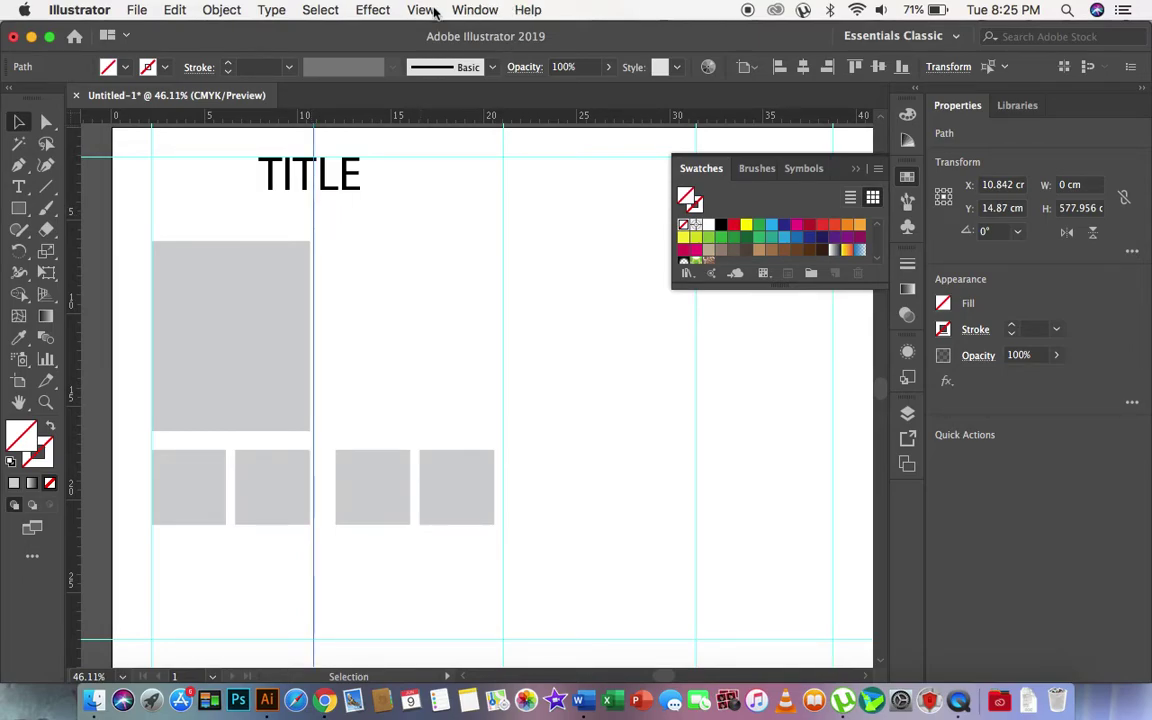
# Step: Nudge the column guide right and stretch the large rectangle's right edge to it
pyautogui.click(424, 10)
pyautogui.click(314, 222)
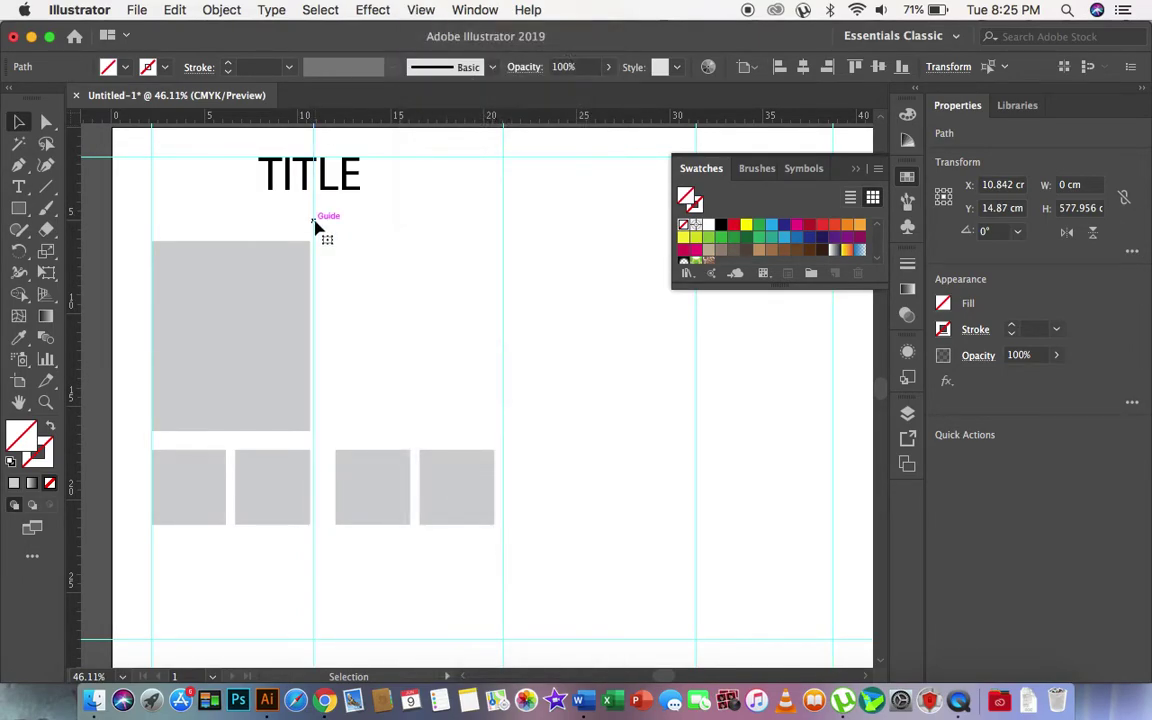
pyautogui.moveTo(314, 224); pyautogui.dragTo(324, 227)
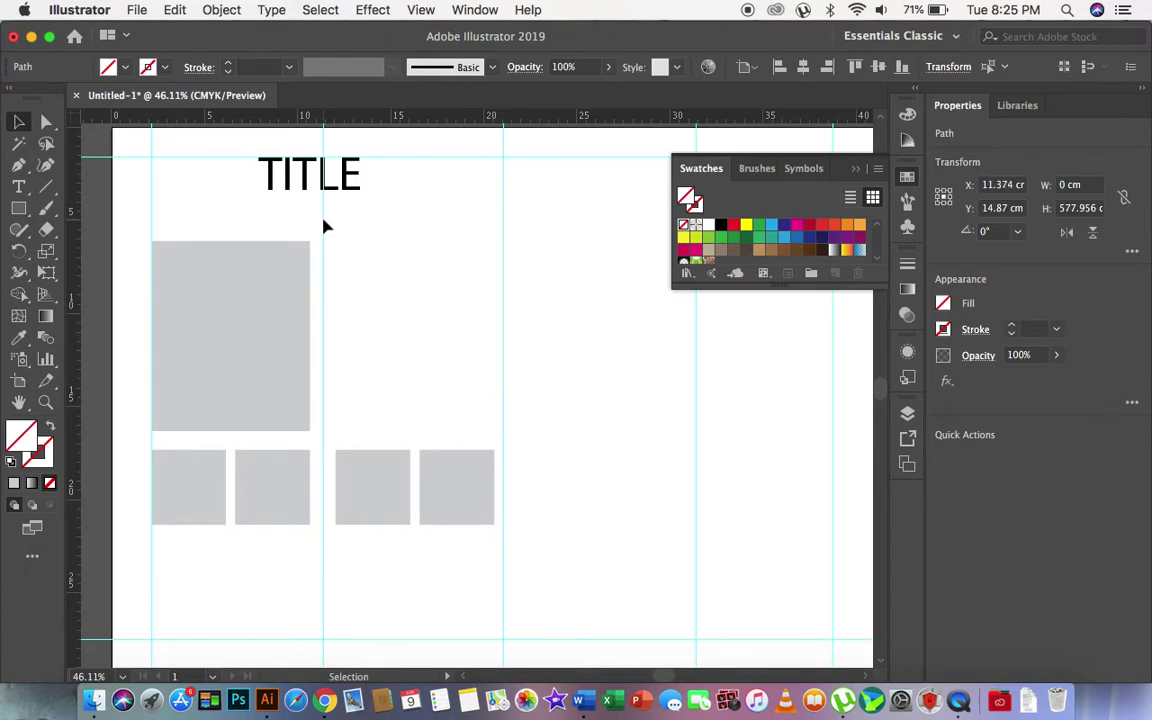
pyautogui.click(231, 303)
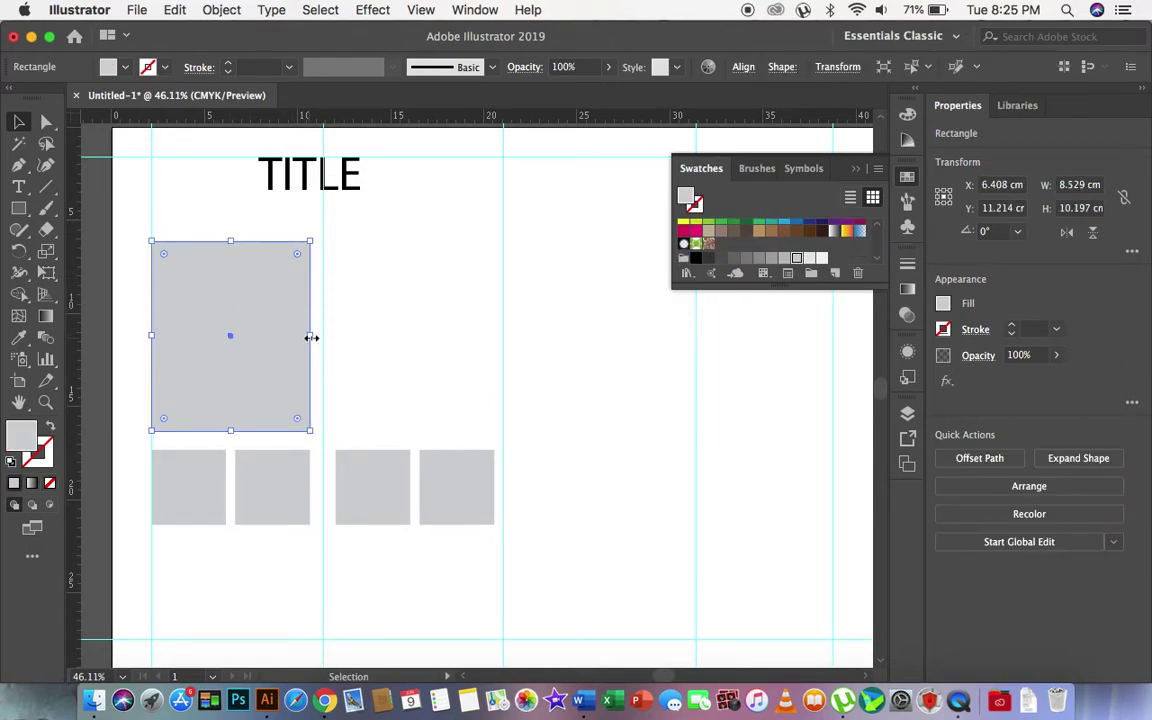
pyautogui.moveTo(311, 338); pyautogui.dragTo(320, 339)
# Step: Scale up the two left small squares so they reach the moved guide
pyautogui.click(288, 505)
pyautogui.keyDown('shift'); pyautogui.click(221, 496); pyautogui.keyUp('shift')
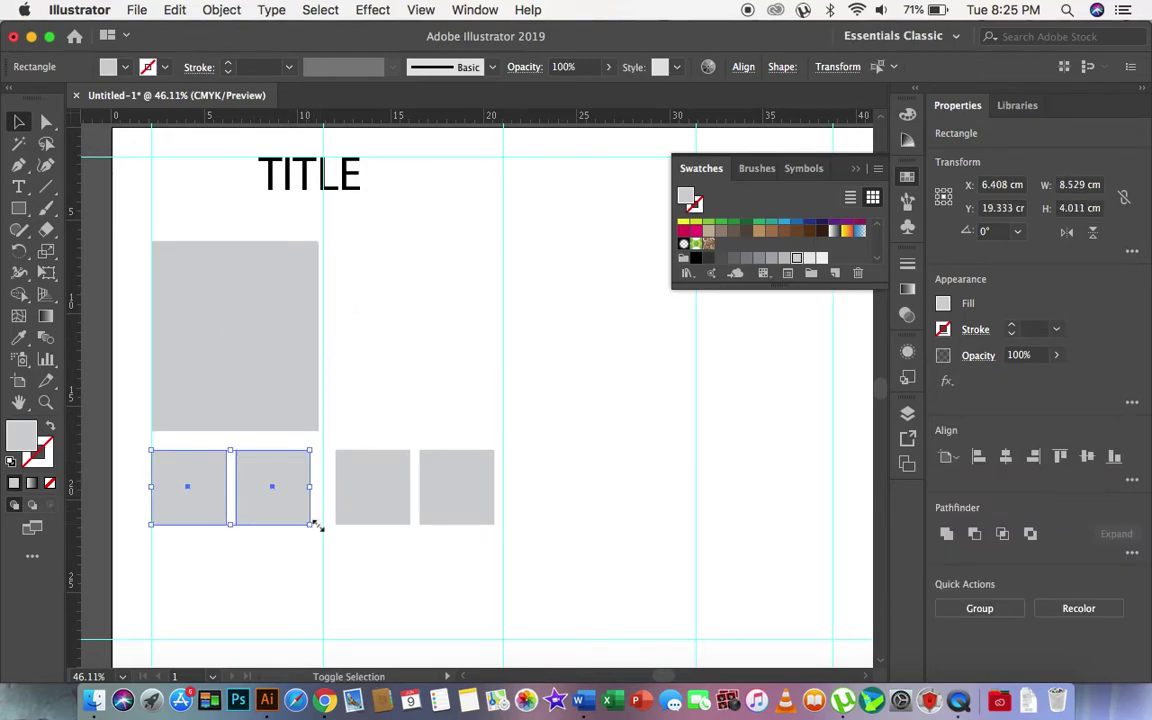
pyautogui.moveTo(314, 525); pyautogui.dragTo(320, 529)
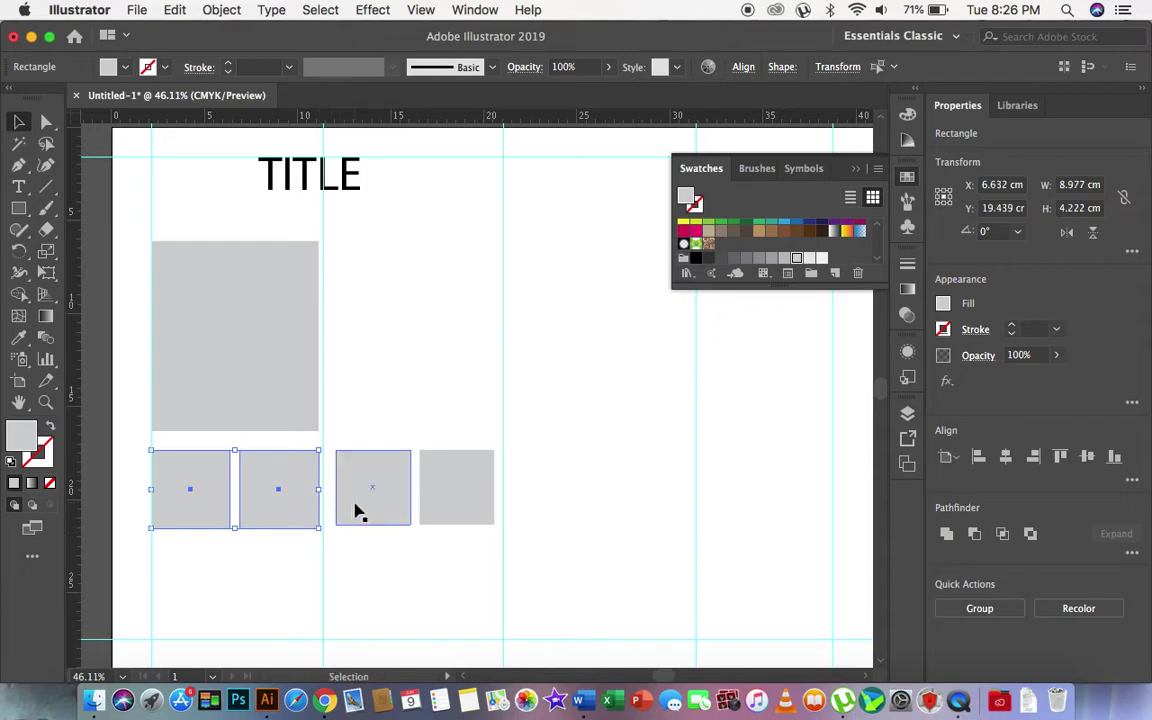
# Step: Replace the two right squares with a pasted copy of the resized left pair
pyautogui.click(357, 510)
pyautogui.keyDown('shift'); pyautogui.click(465, 500); pyautogui.keyUp('shift')
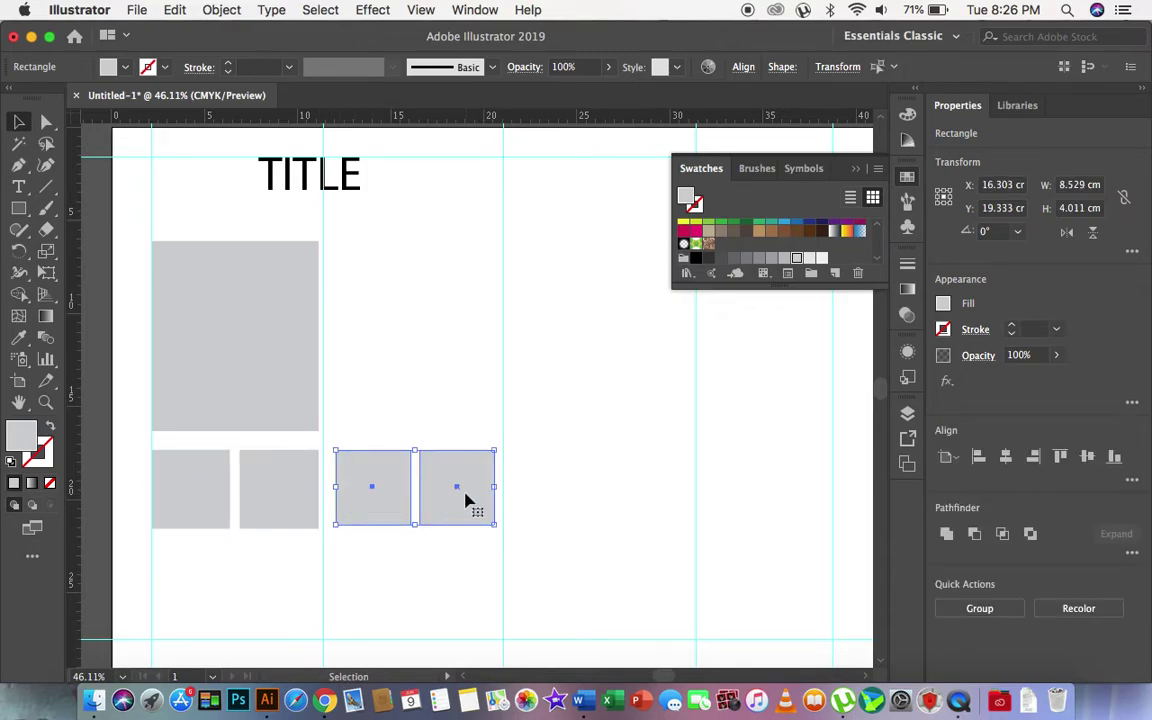
pyautogui.press('Delete')
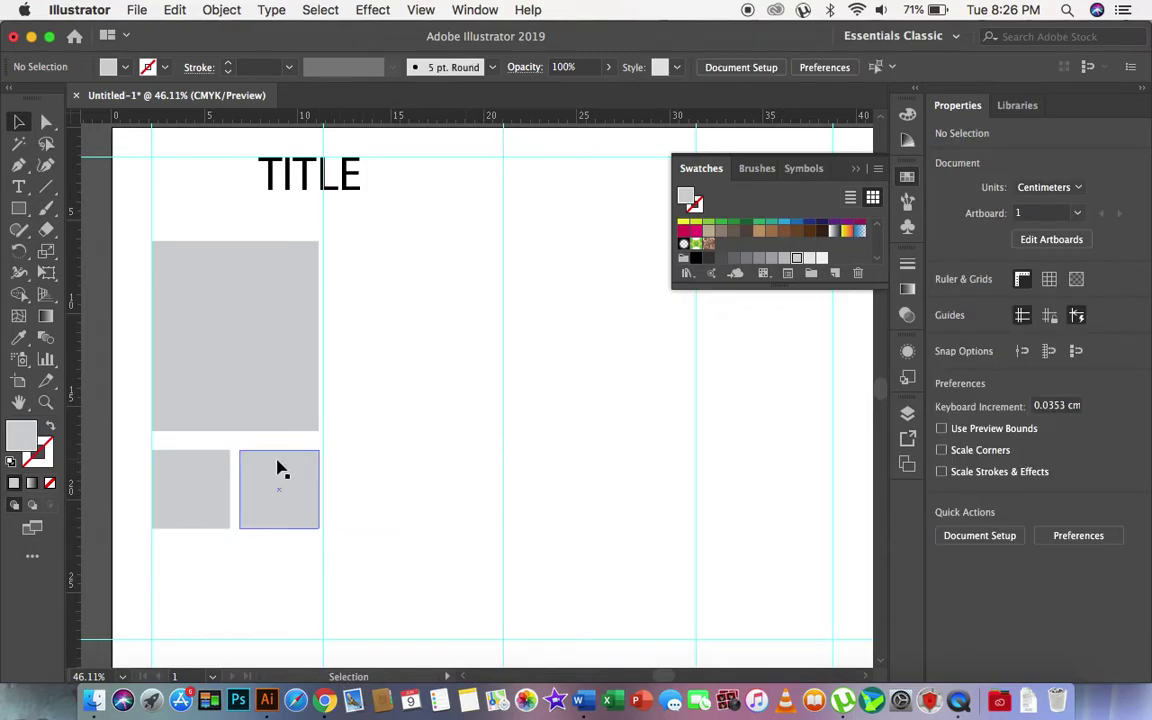
pyautogui.click(280, 470)
pyautogui.keyDown('shift'); pyautogui.click(193, 489); pyautogui.keyUp('shift')
pyautogui.press('super+c')
pyautogui.press('super+v')
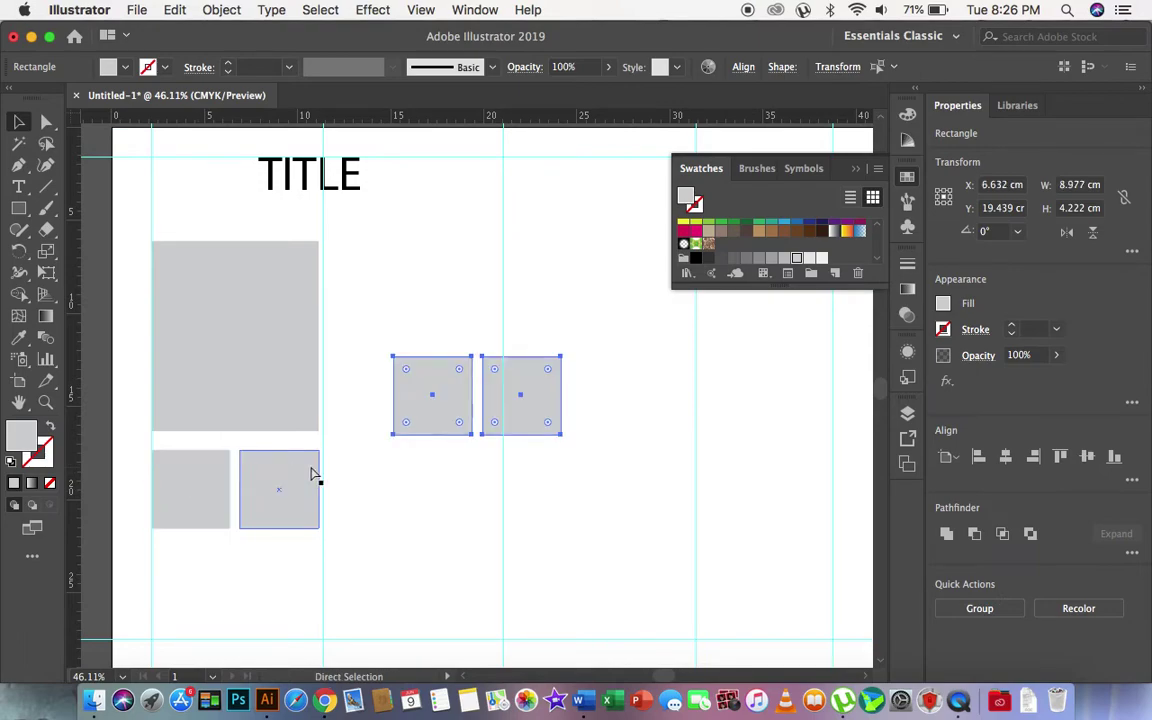
pyautogui.moveTo(428, 408); pyautogui.dragTo(366, 508)
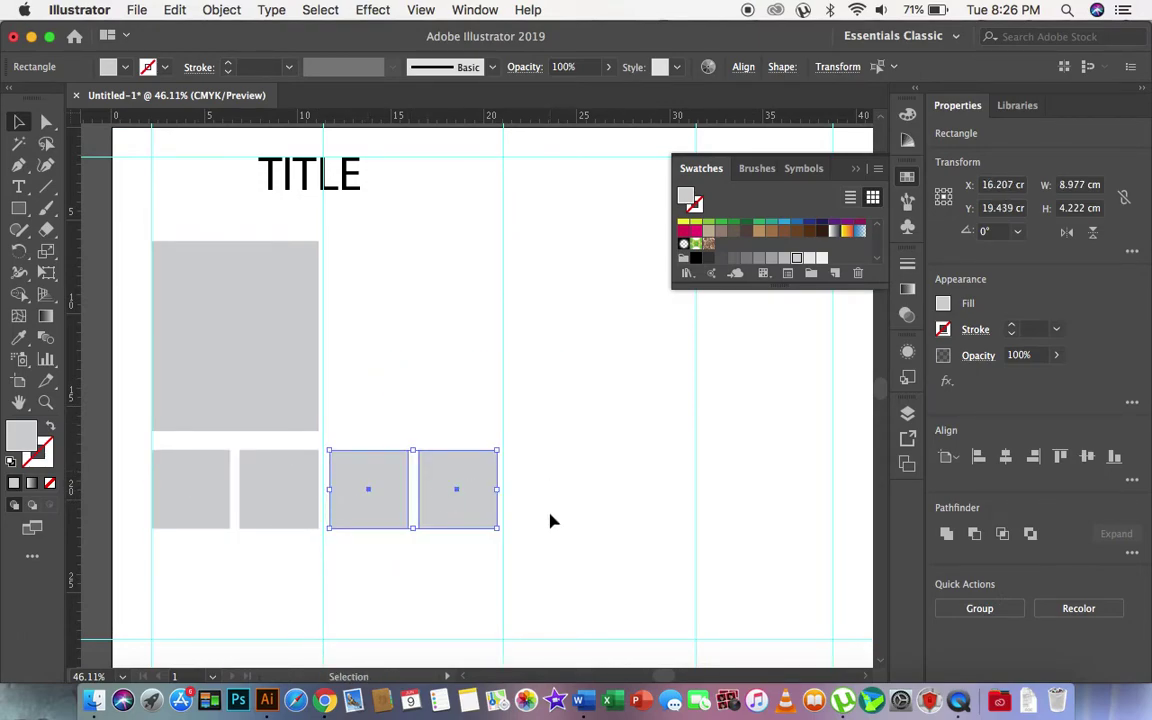
# Step: Place a copy of the rightmost square directly above it
pyautogui.click(622, 387)
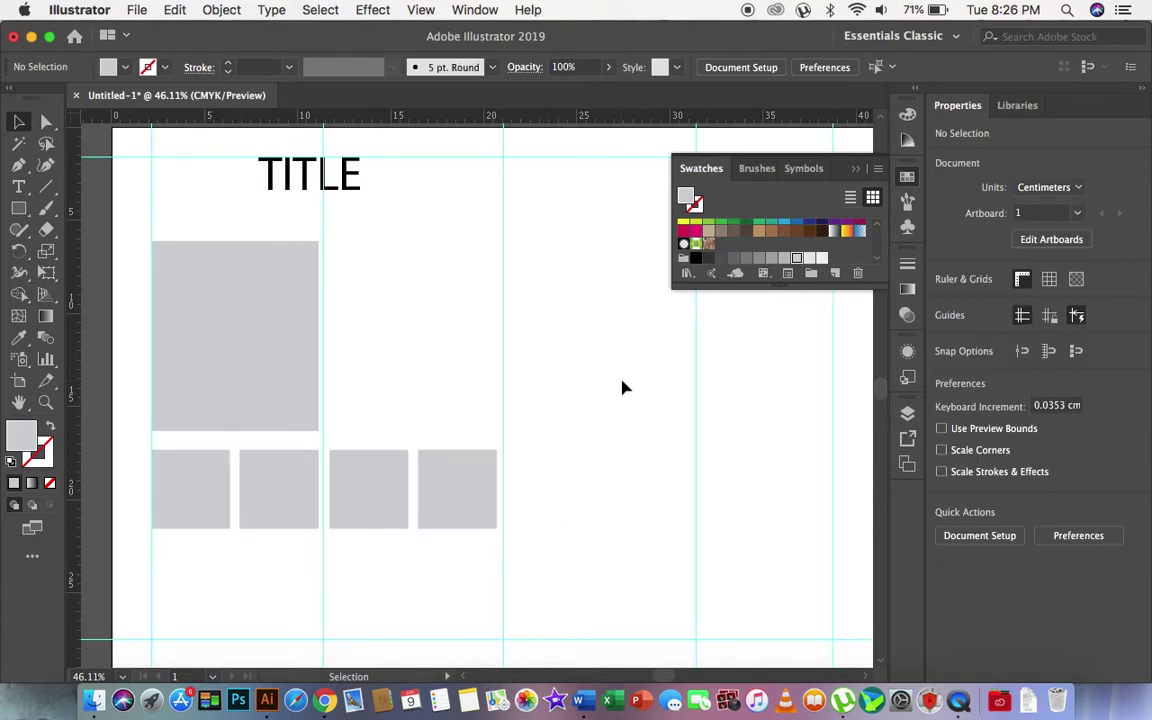
pyautogui.click(456, 499)
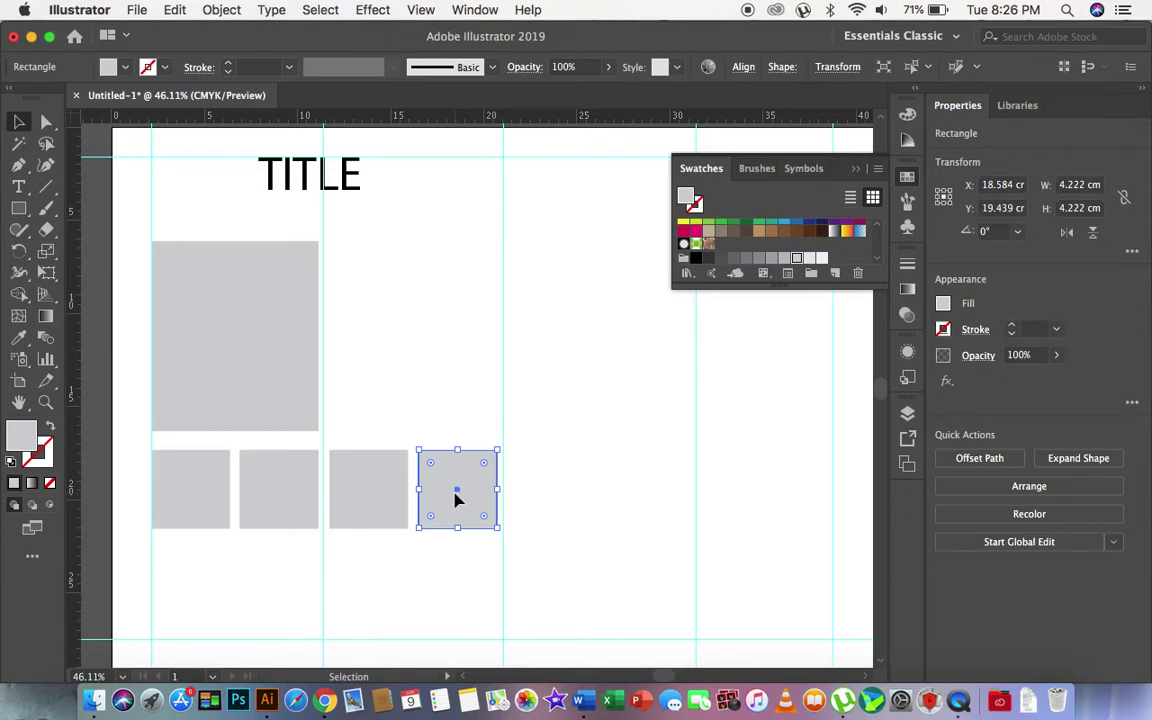
pyautogui.press('a')
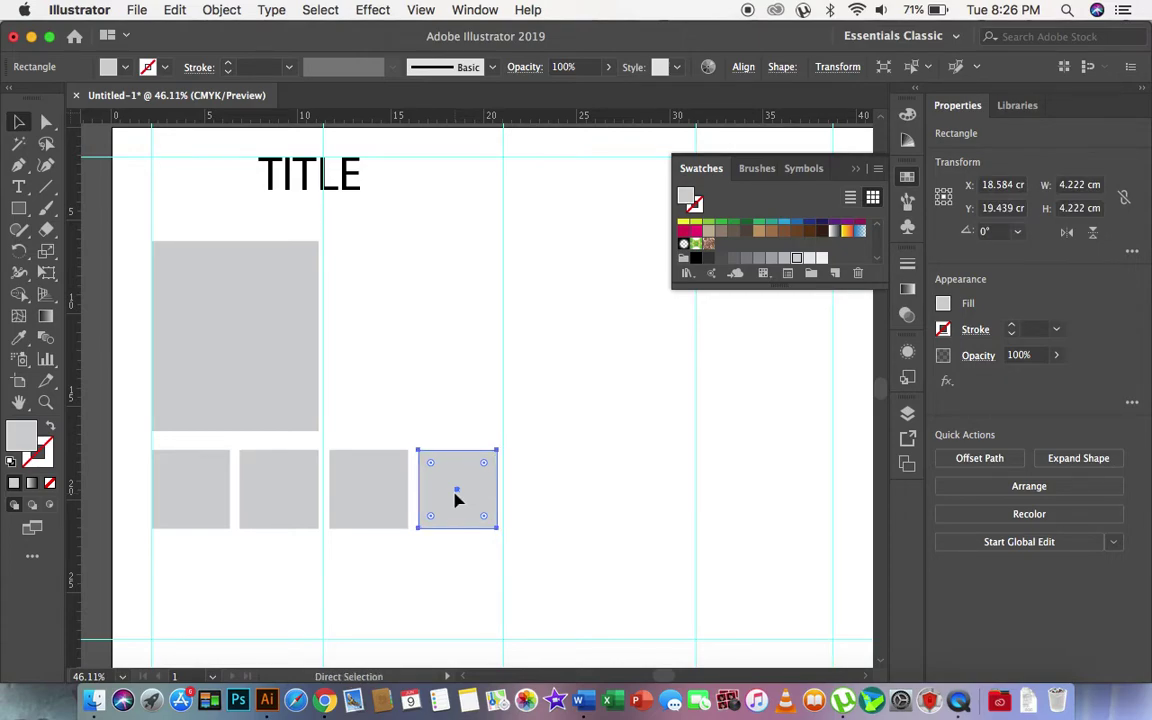
pyautogui.moveTo(456, 499); pyautogui.dragTo(463, 404)
pyautogui.click(578, 404)
# Step: Delete the horizontal guide along the large placeholder's bottom edge
pyautogui.click(450, 400)
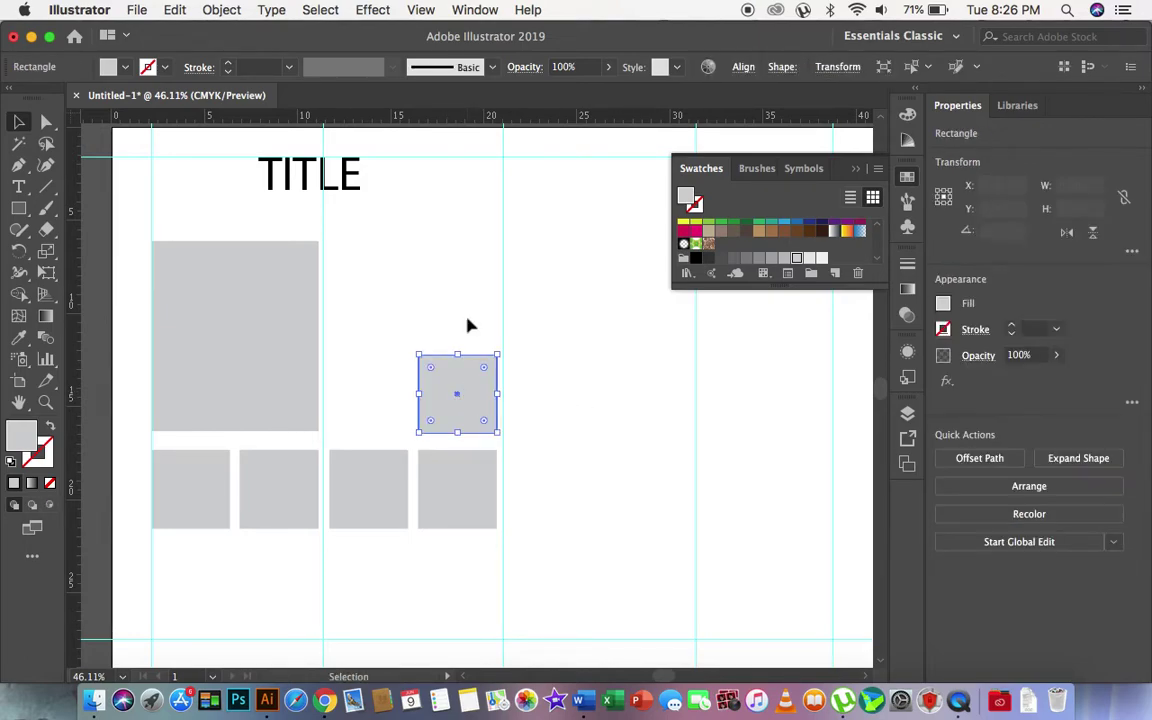
pyautogui.moveTo(445, 116); pyautogui.dragTo(410, 436)
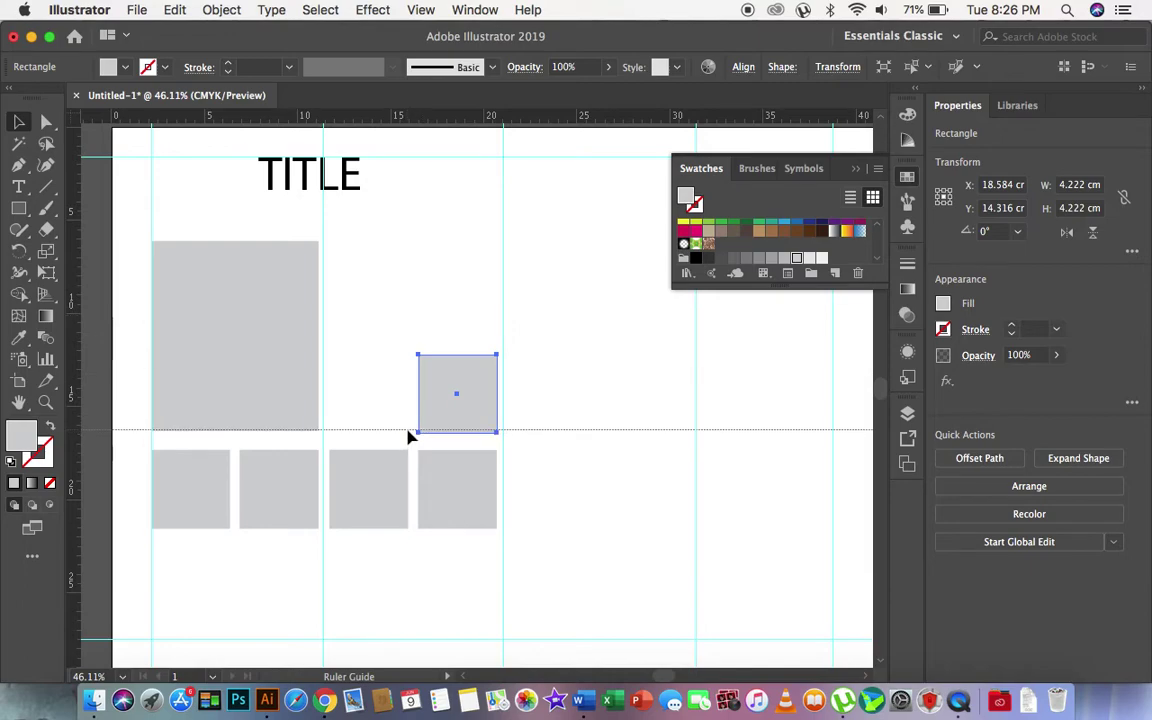
pyautogui.moveTo(410, 436); pyautogui.dragTo(410, 436)
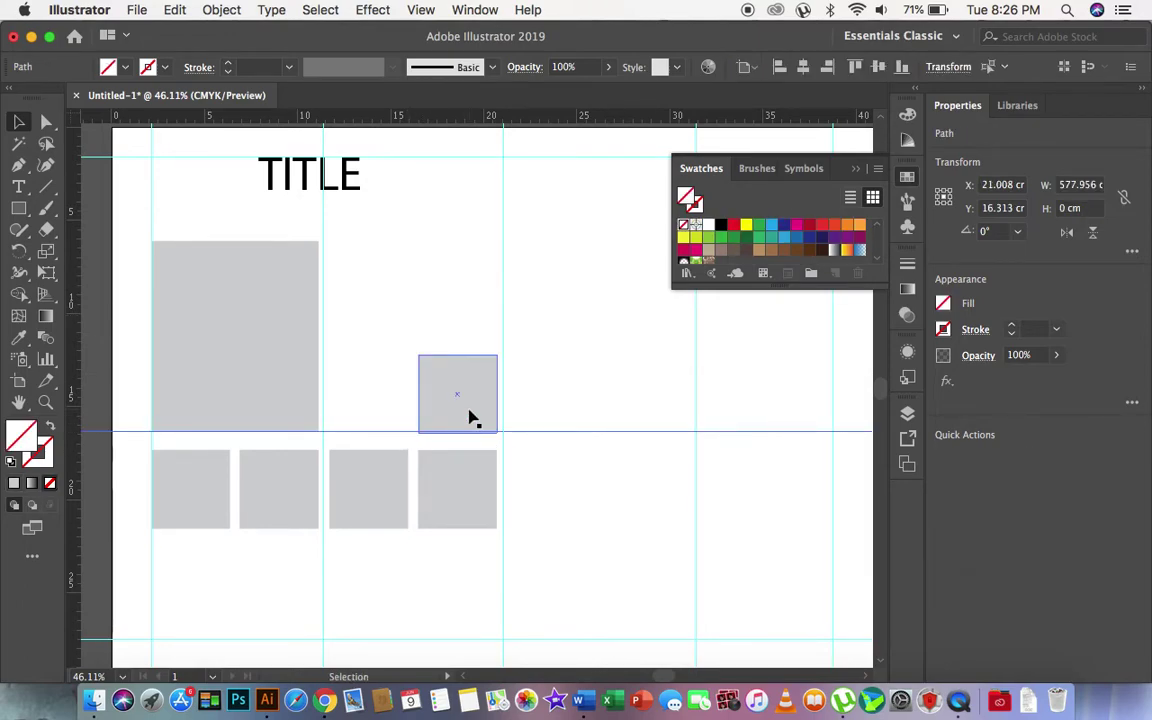
pyautogui.click(470, 415)
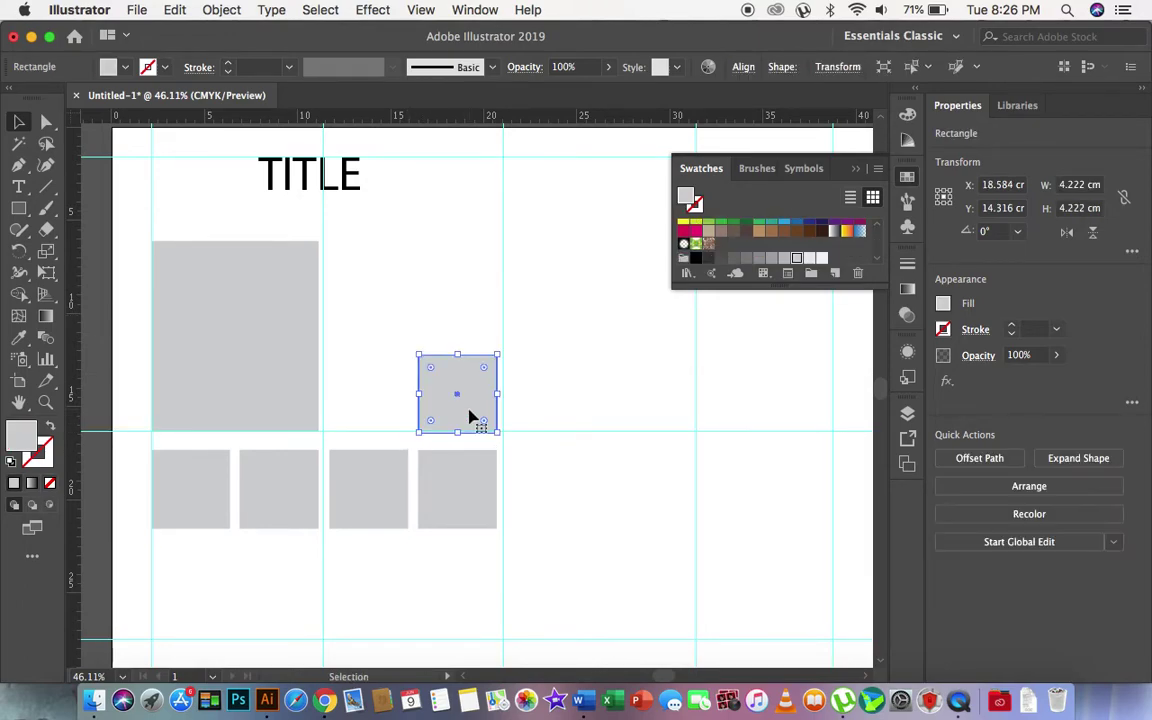
pyautogui.click(609, 396)
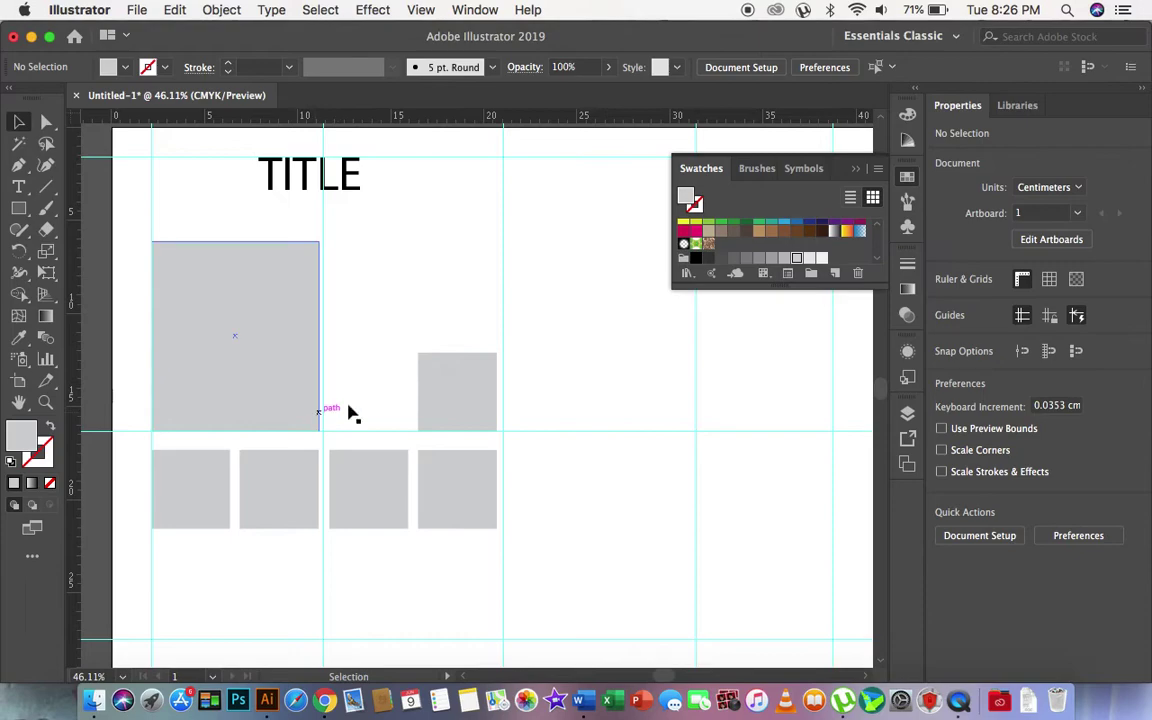
pyautogui.click(529, 431)
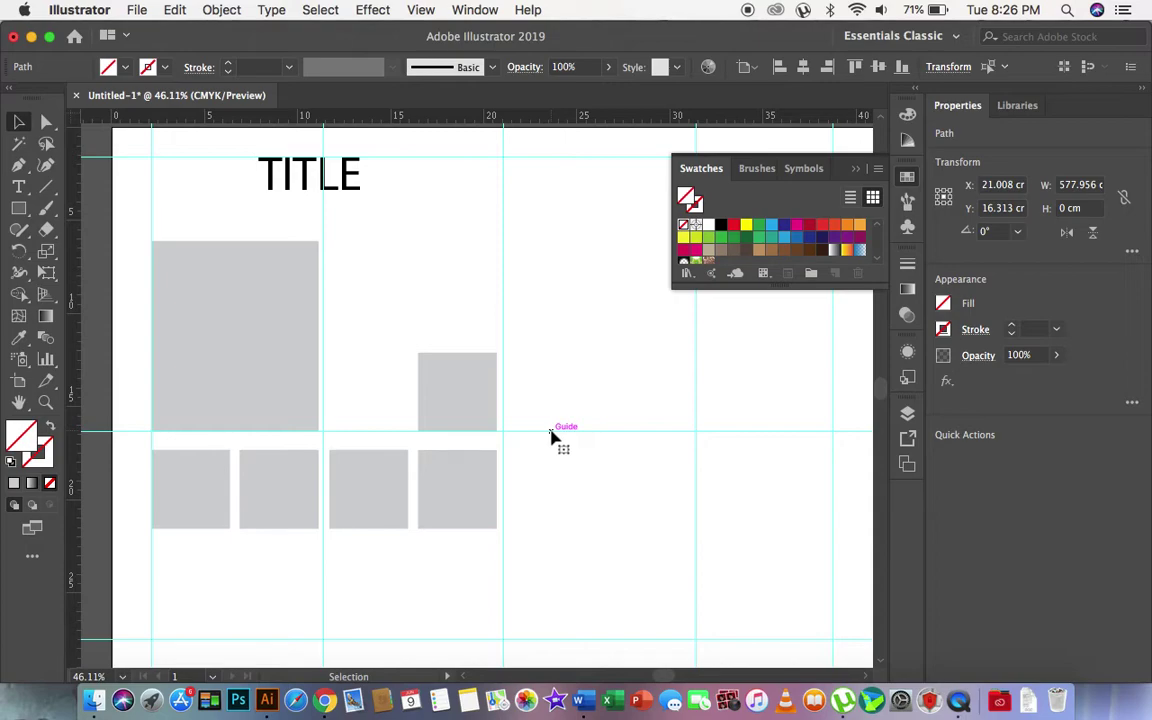
pyautogui.press('Delete')
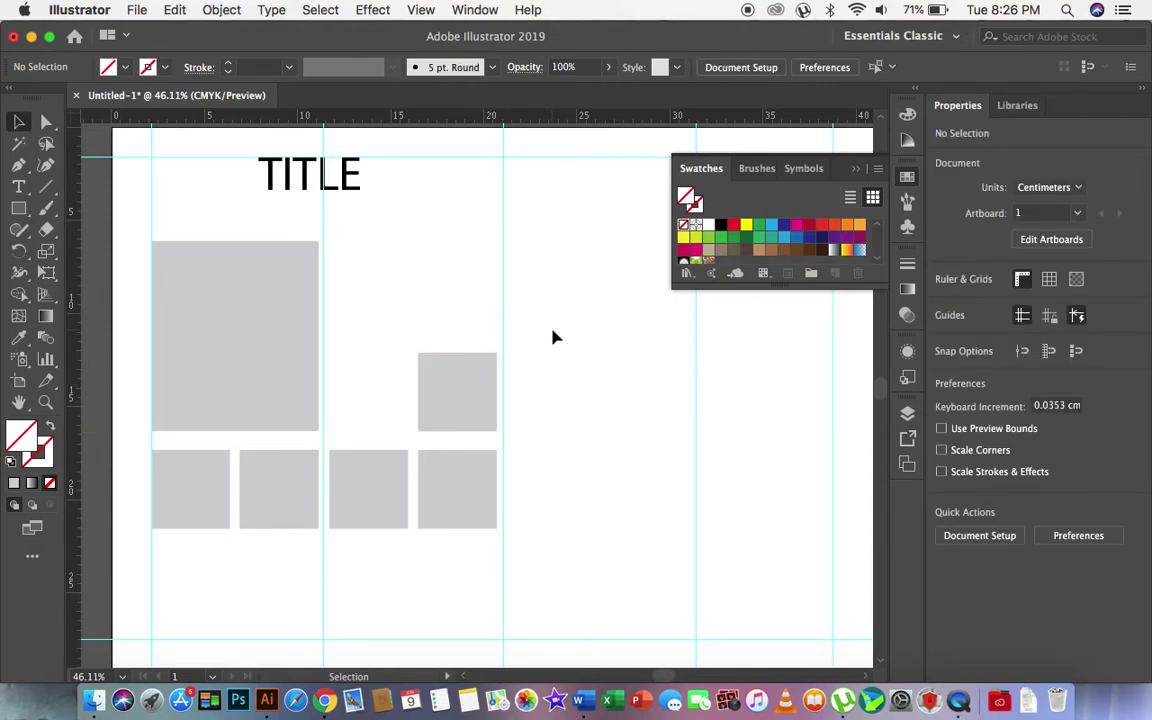
# Step: Check the large placeholder and each small square by selecting them in turn
pyautogui.click(253, 368)
pyautogui.click(203, 501)
pyautogui.click(258, 317)
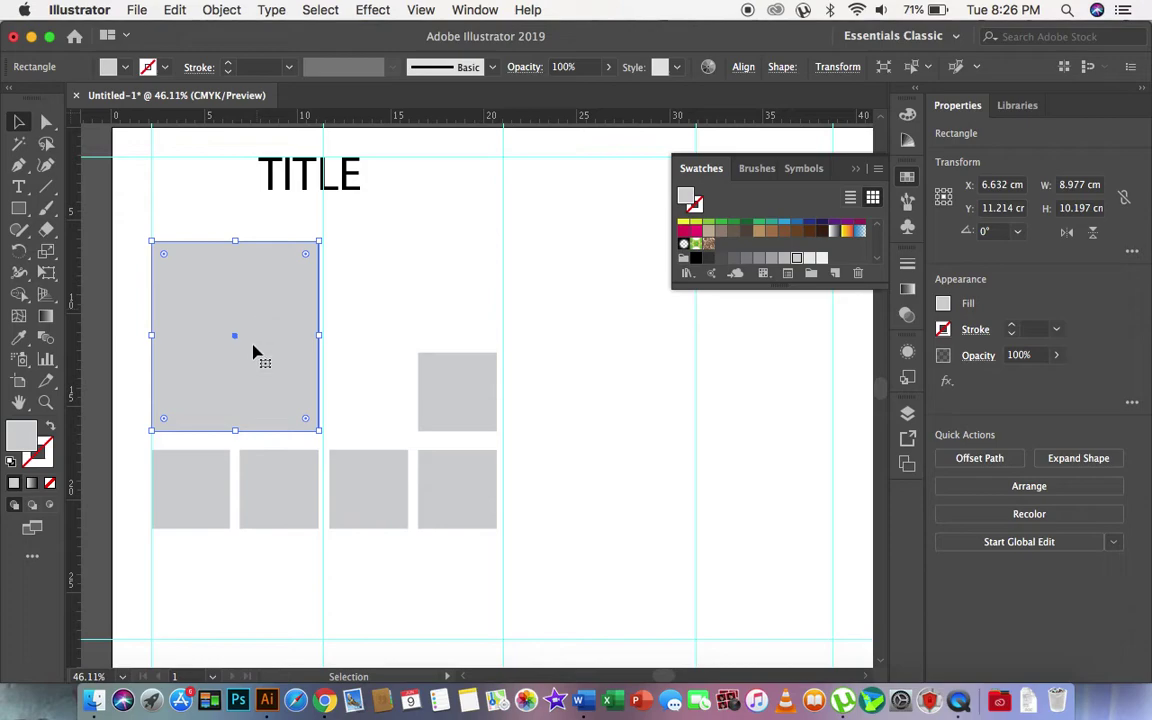
pyautogui.click(214, 488)
pyautogui.click(272, 484)
pyautogui.click(356, 497)
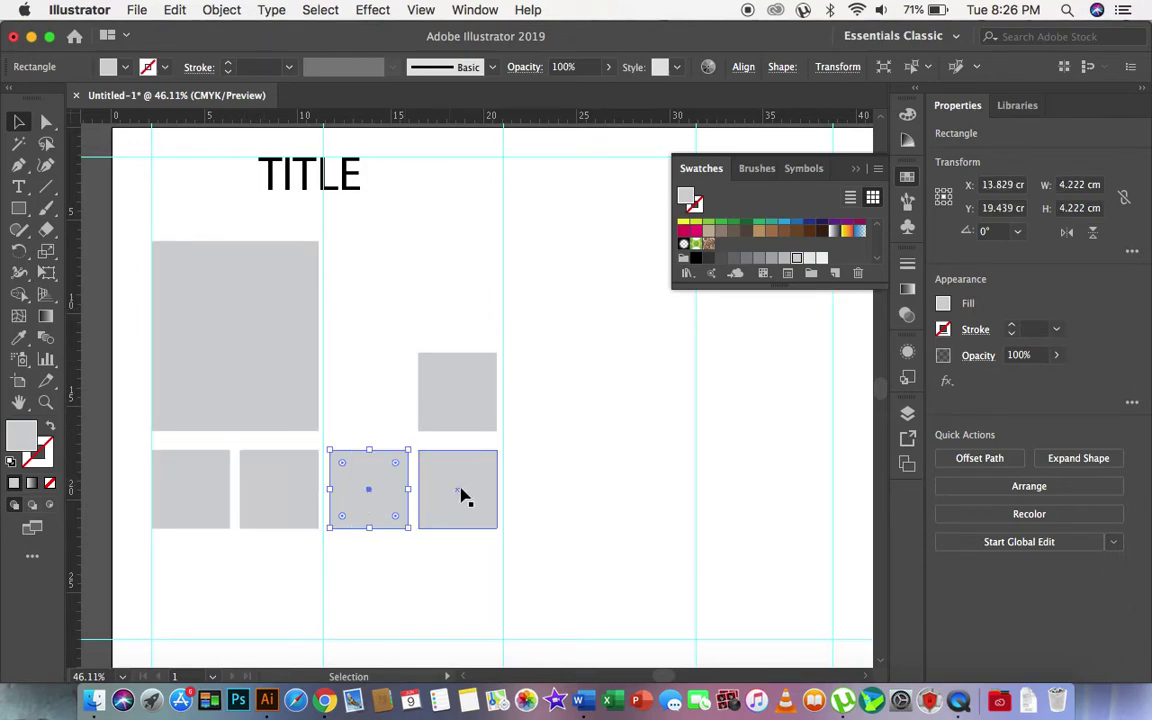
pyautogui.click(462, 493)
pyautogui.click(452, 387)
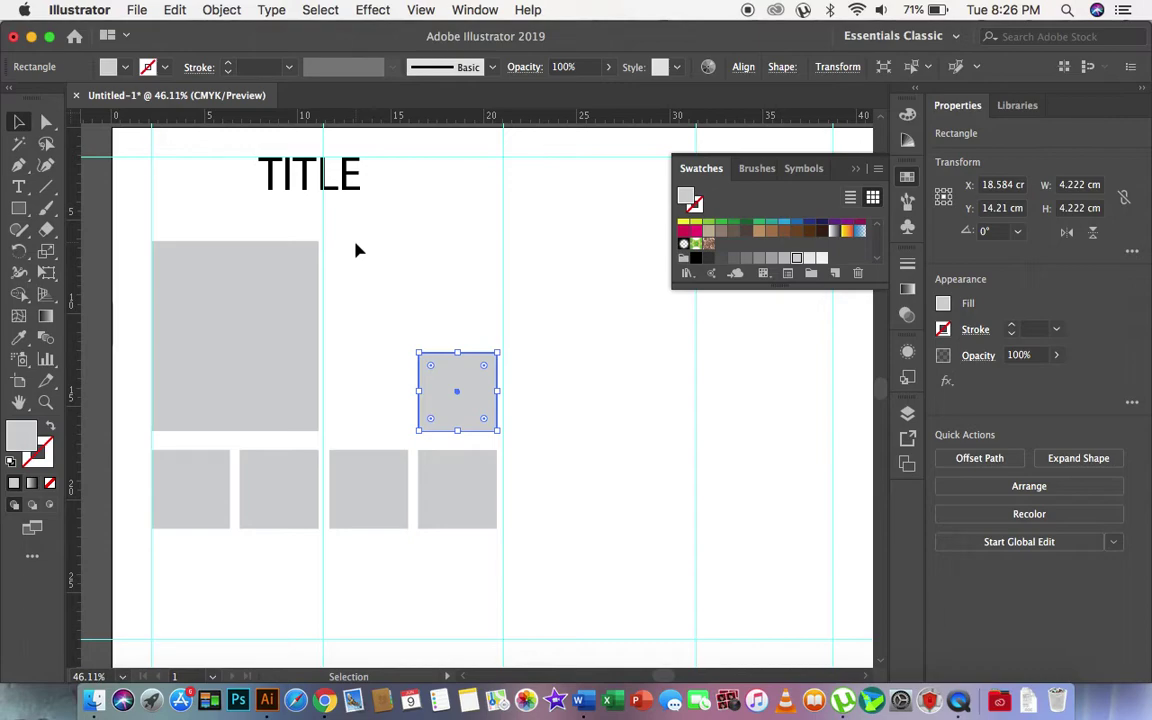
pyautogui.click(18, 186)
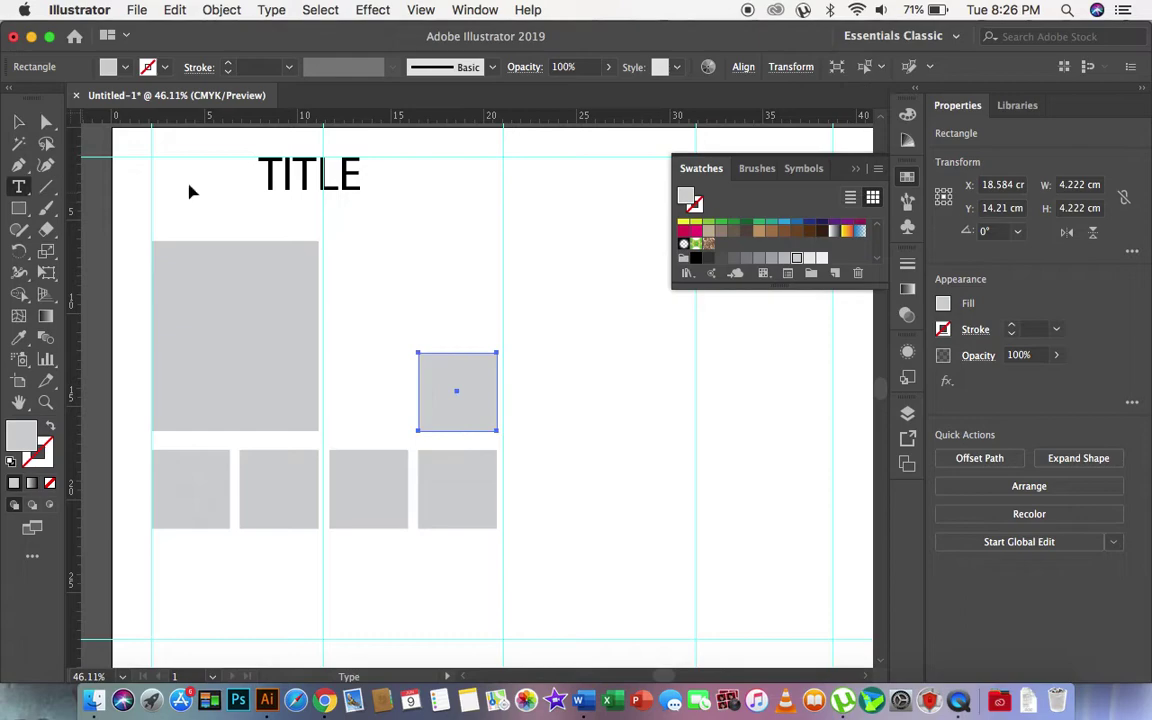
# Step: Type 'SUBTITLE 1' above the right column and scale it down
pyautogui.click(361, 240)
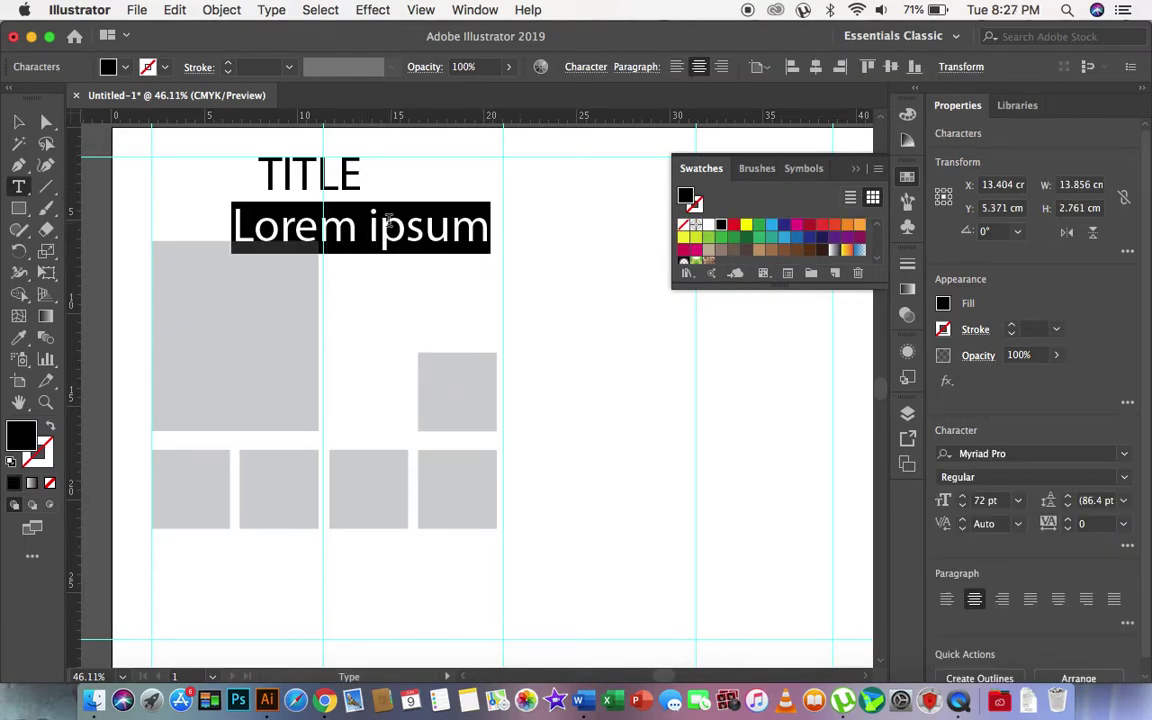
pyautogui.press('super+z')
pyautogui.click(361, 289)
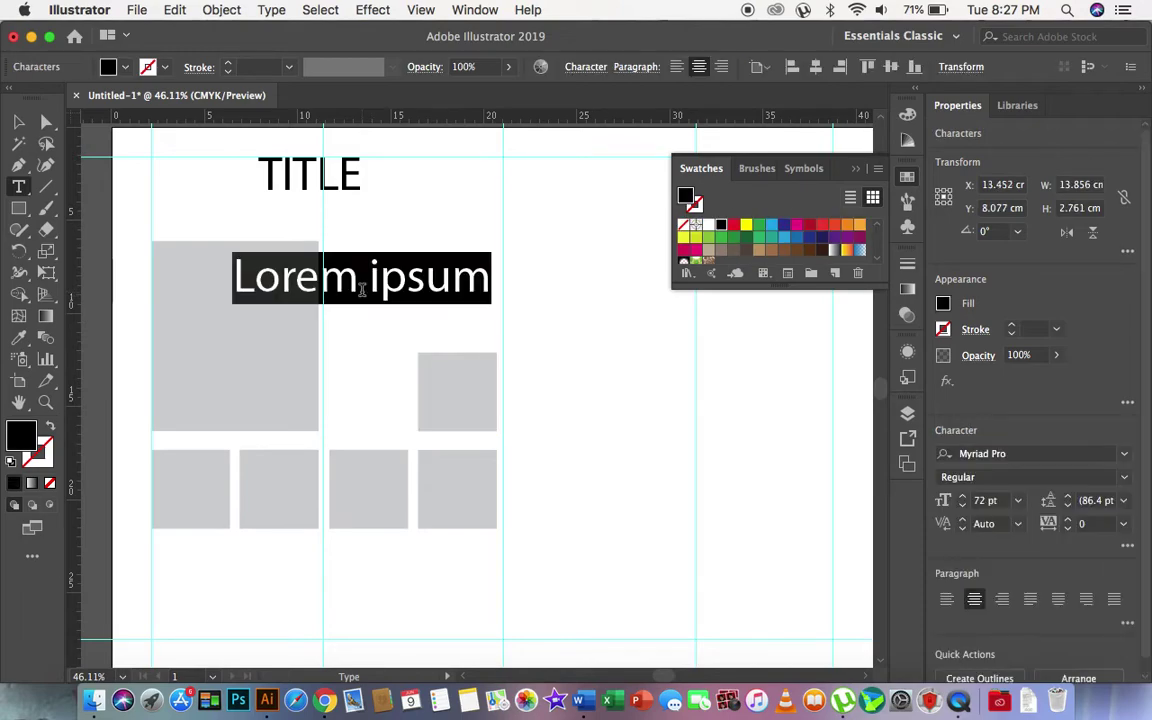
pyautogui.write('SUb')
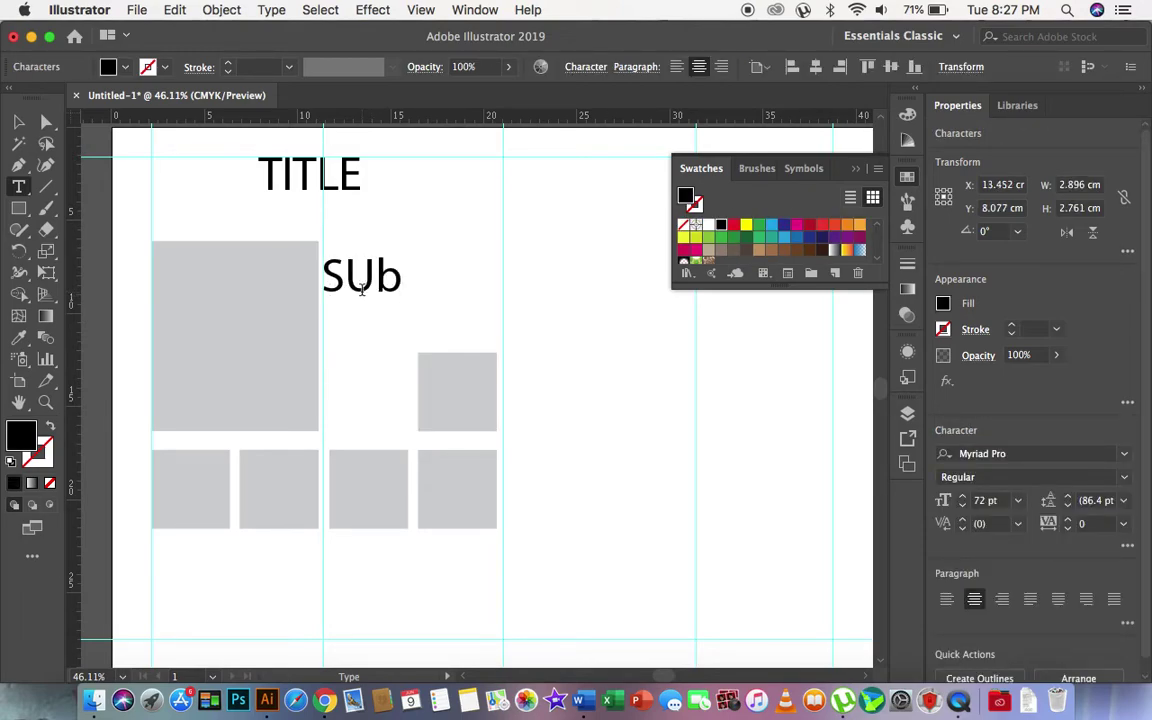
pyautogui.press('BackSpace')
pyautogui.write('BTITL')
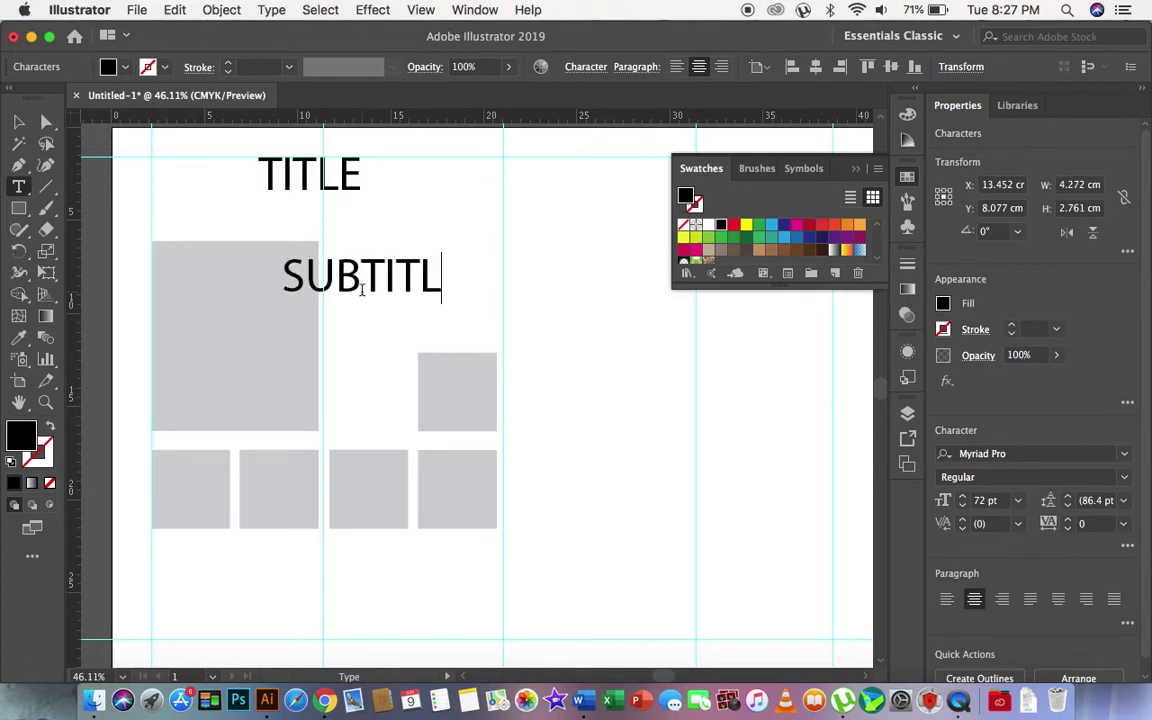
pyautogui.write('E 1')
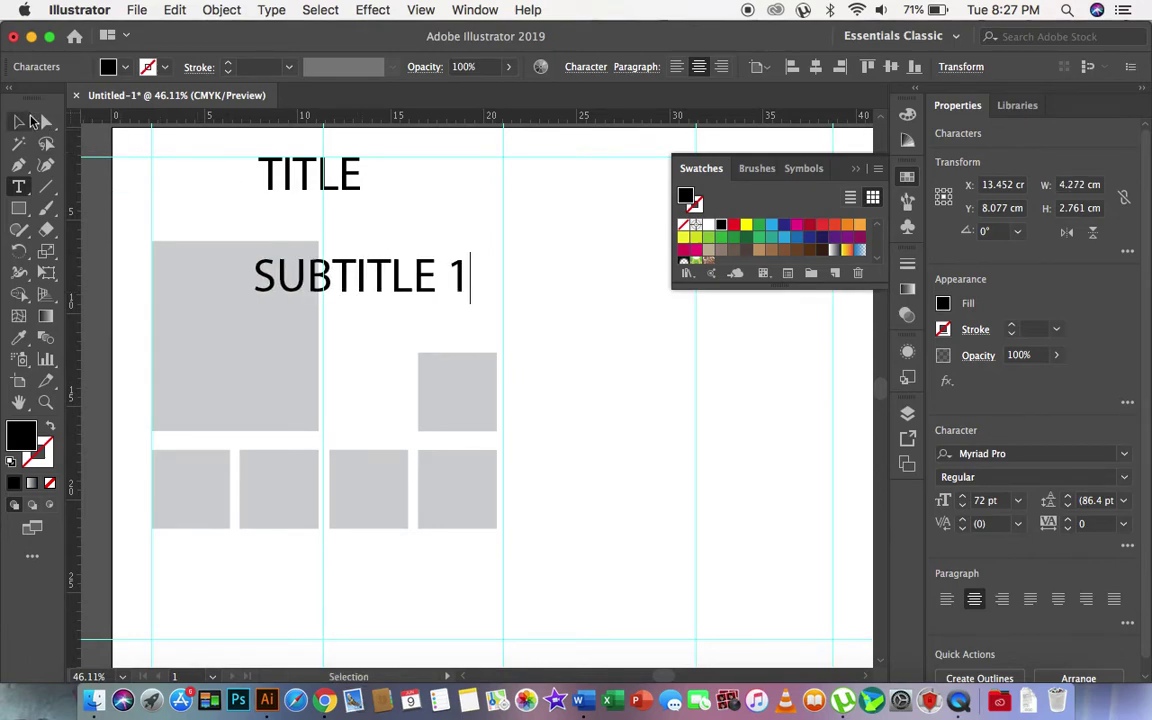
pyautogui.click(18, 121)
pyautogui.click(258, 300)
pyautogui.moveTo(258, 300); pyautogui.dragTo(426, 250)
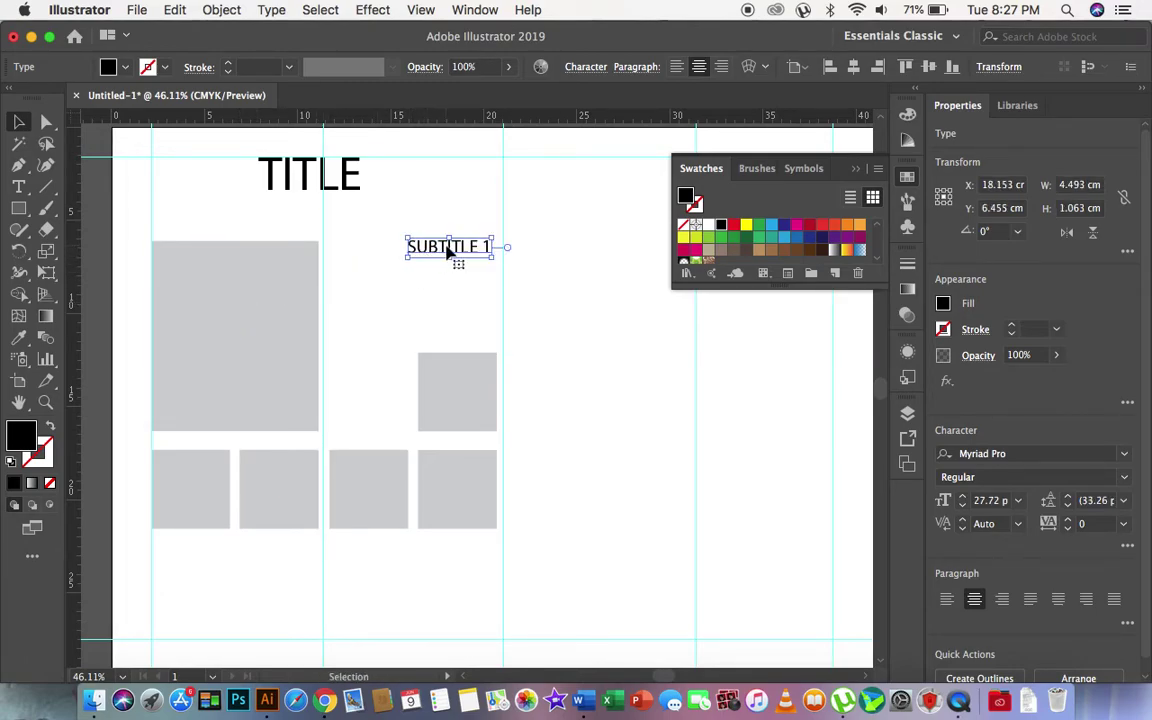
# Step: Set the SUBTITLE 1 text to 14 pt in the Character settings
pyautogui.doubleClick(447, 247)
pyautogui.tripleClick(447, 246)
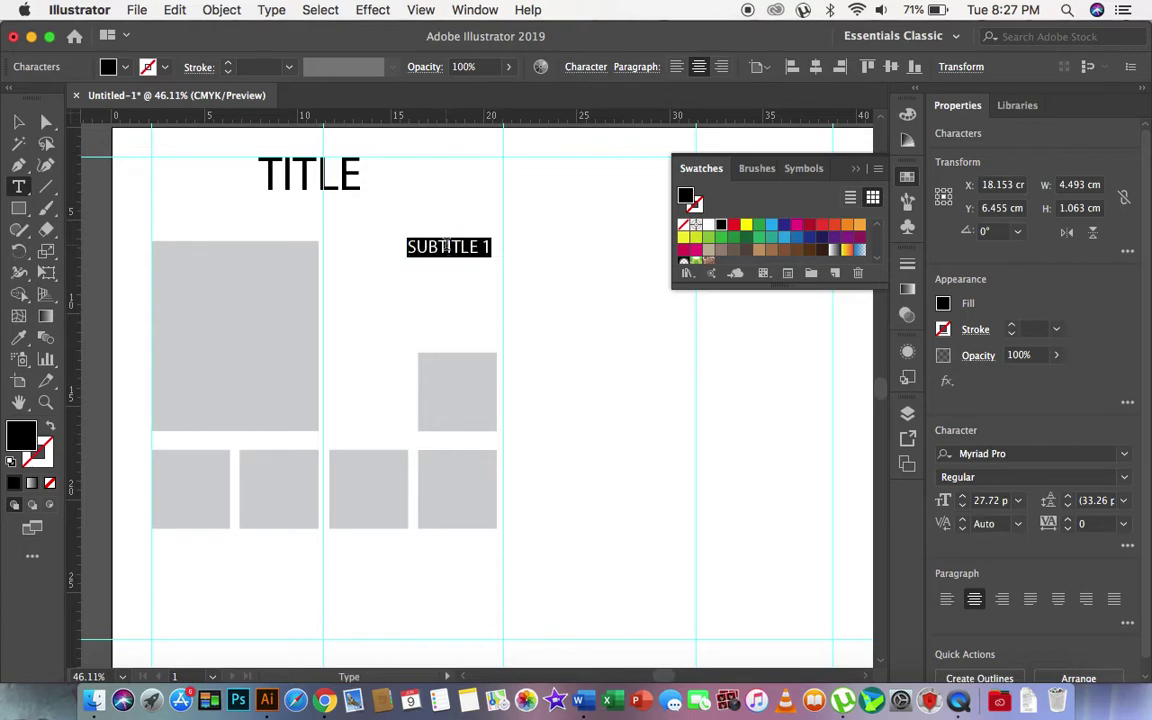
pyautogui.click(581, 70)
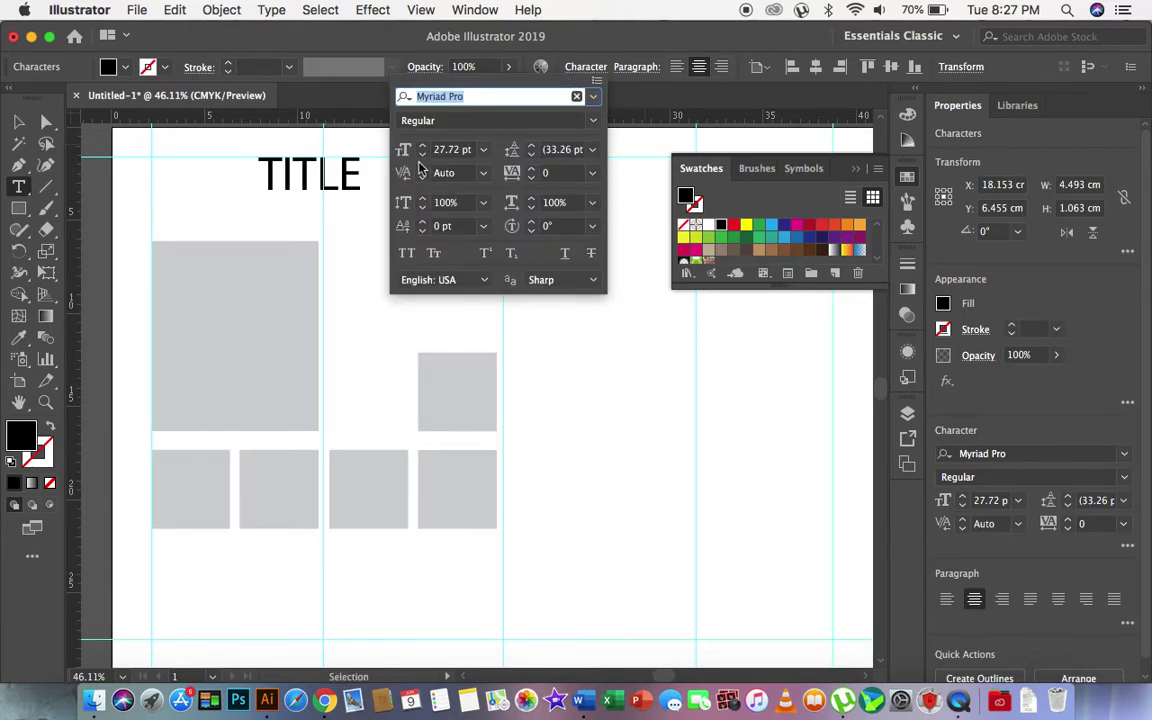
pyautogui.click(452, 150)
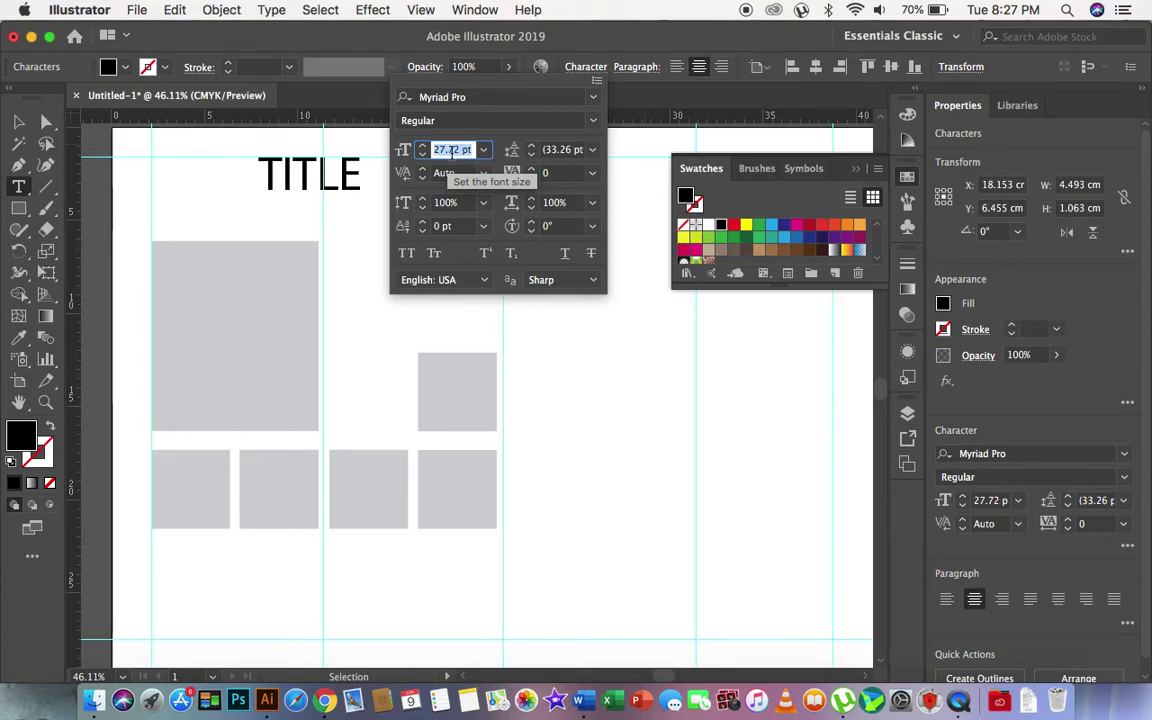
pyautogui.write('14')
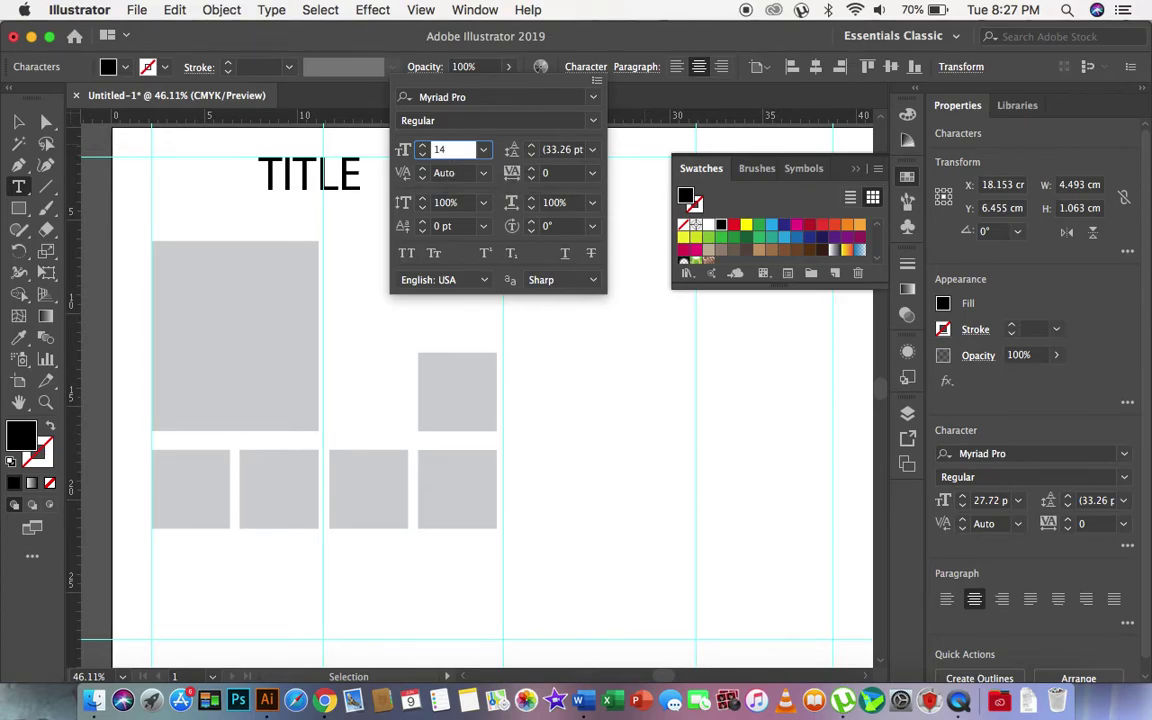
pyautogui.press('Return')
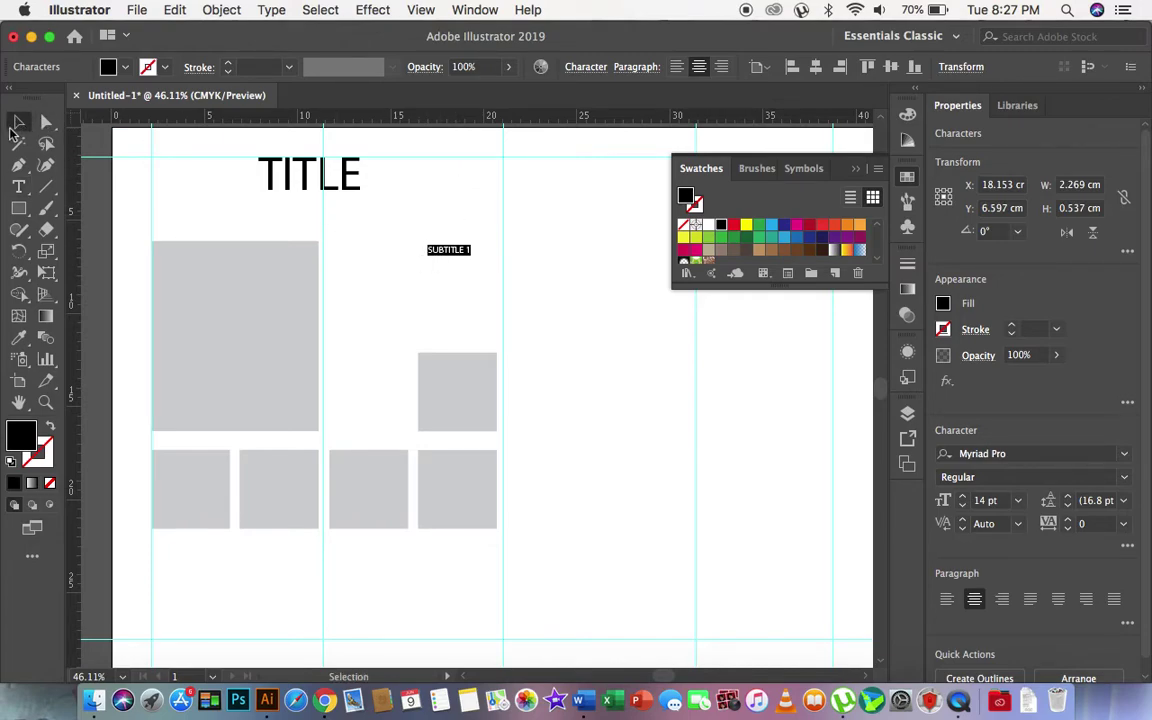
pyautogui.click(18, 122)
# Step: Nudge SUBTITLE 1 right and copy it under the raised square as SUBTITLE 2
pyautogui.click(630, 368)
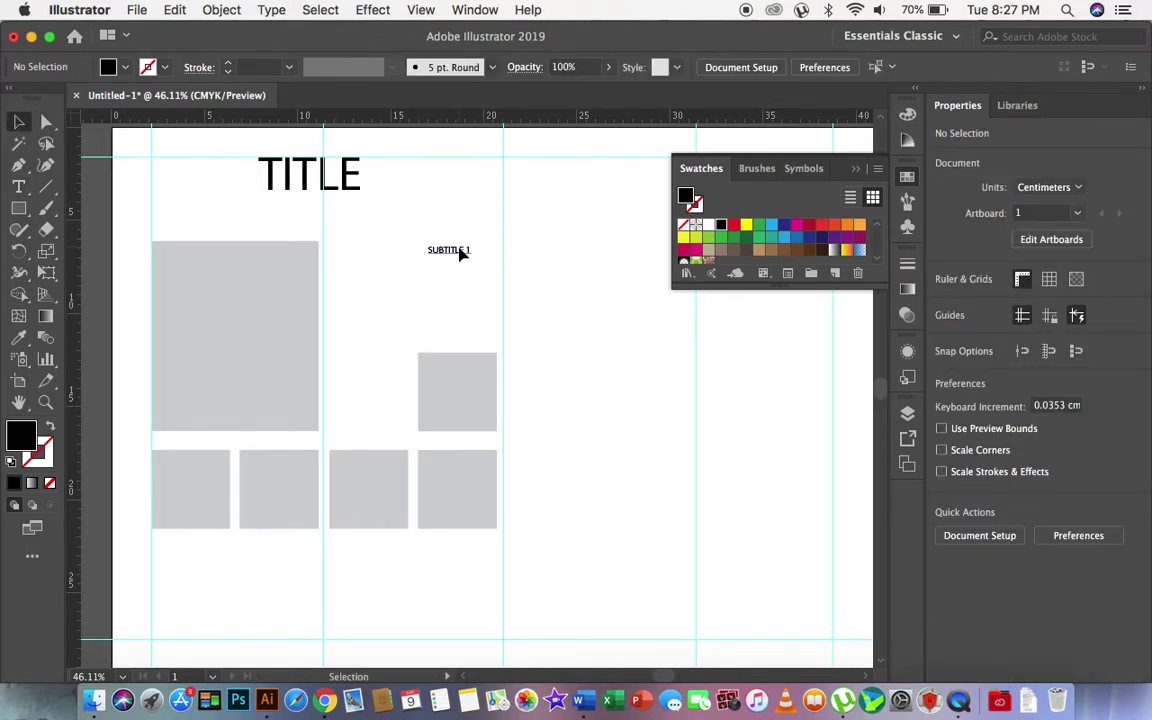
pyautogui.moveTo(461, 254); pyautogui.dragTo(484, 254)
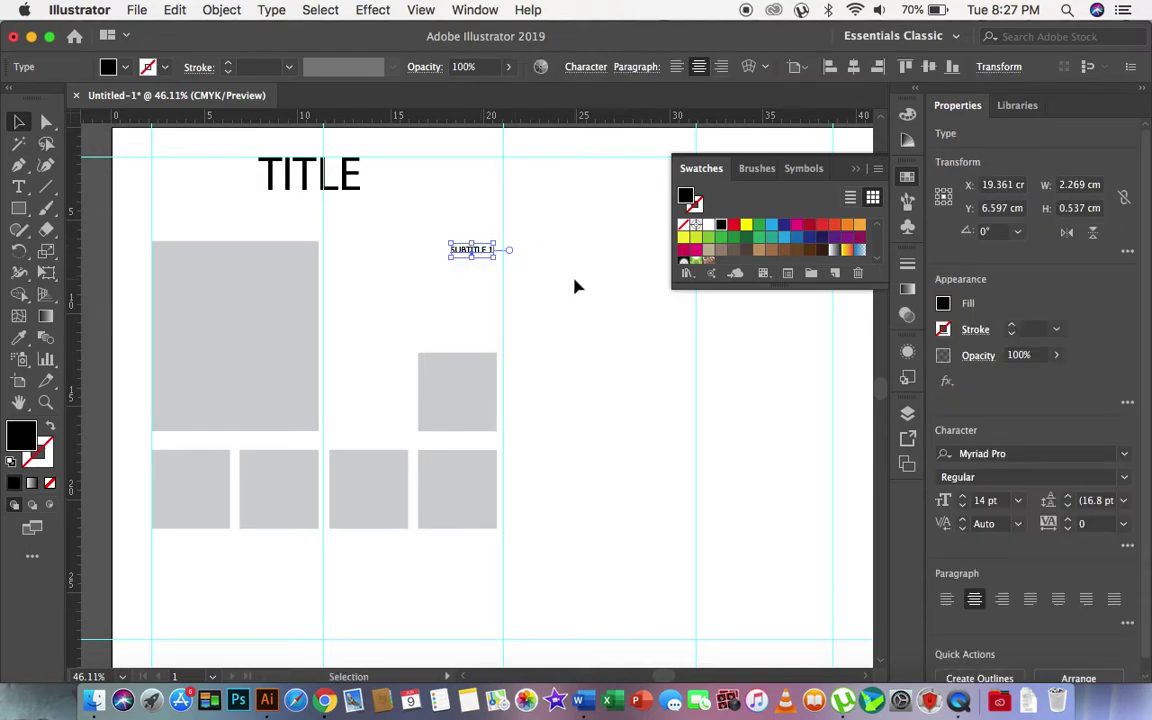
pyautogui.click(576, 285)
pyautogui.click(474, 254)
pyautogui.press('a')
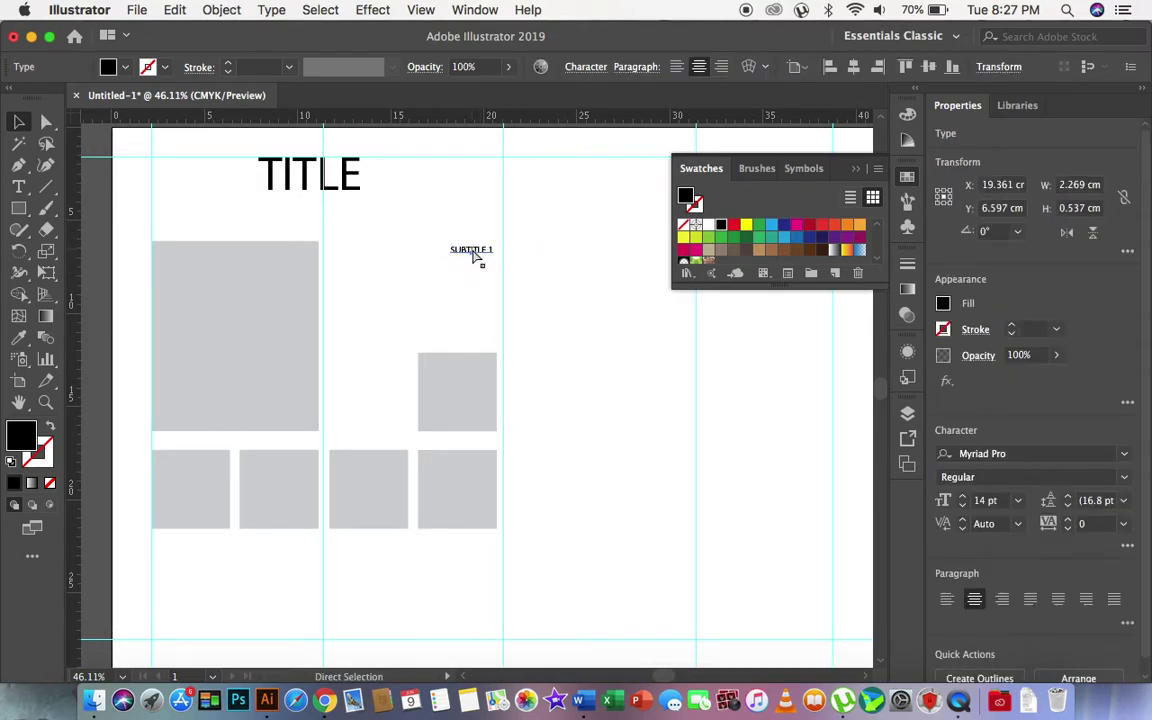
pyautogui.keyDown('alt'); pyautogui.moveTo(475, 255); pyautogui.dragTo(465, 440); pyautogui.keyUp('alt')
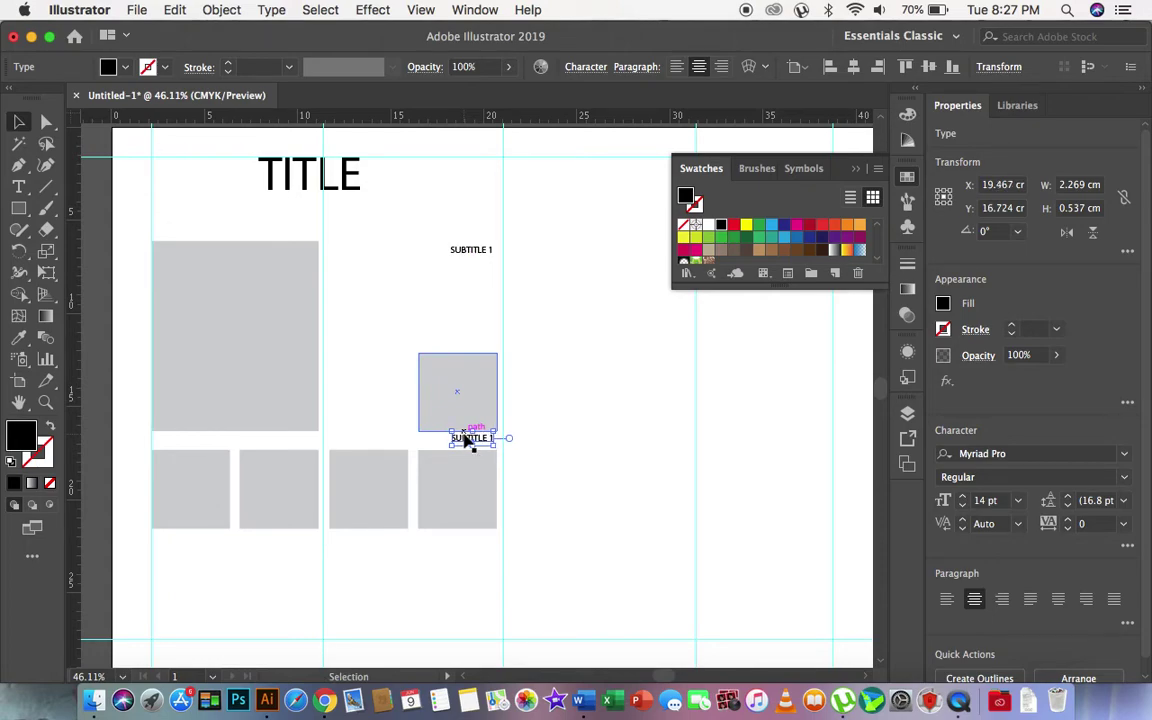
pyautogui.click(475, 440)
pyautogui.doubleClick(478, 440)
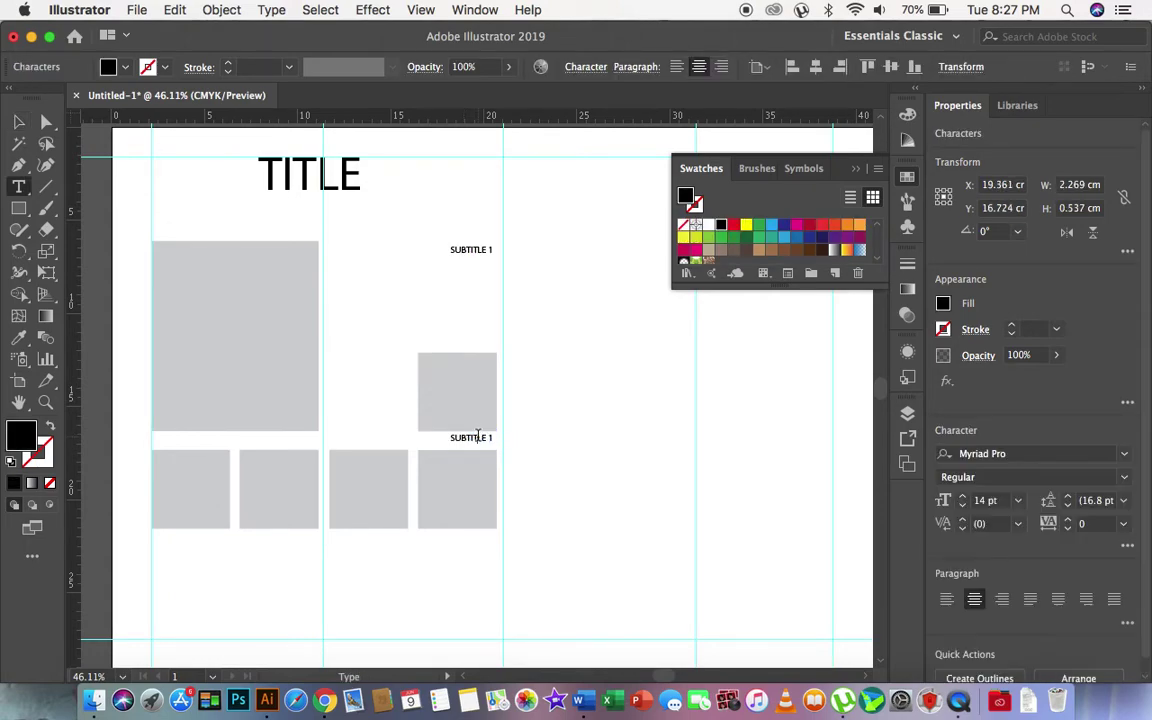
pyautogui.press('Right')
pyautogui.hotkey('ctrl', 'shift', 'a')
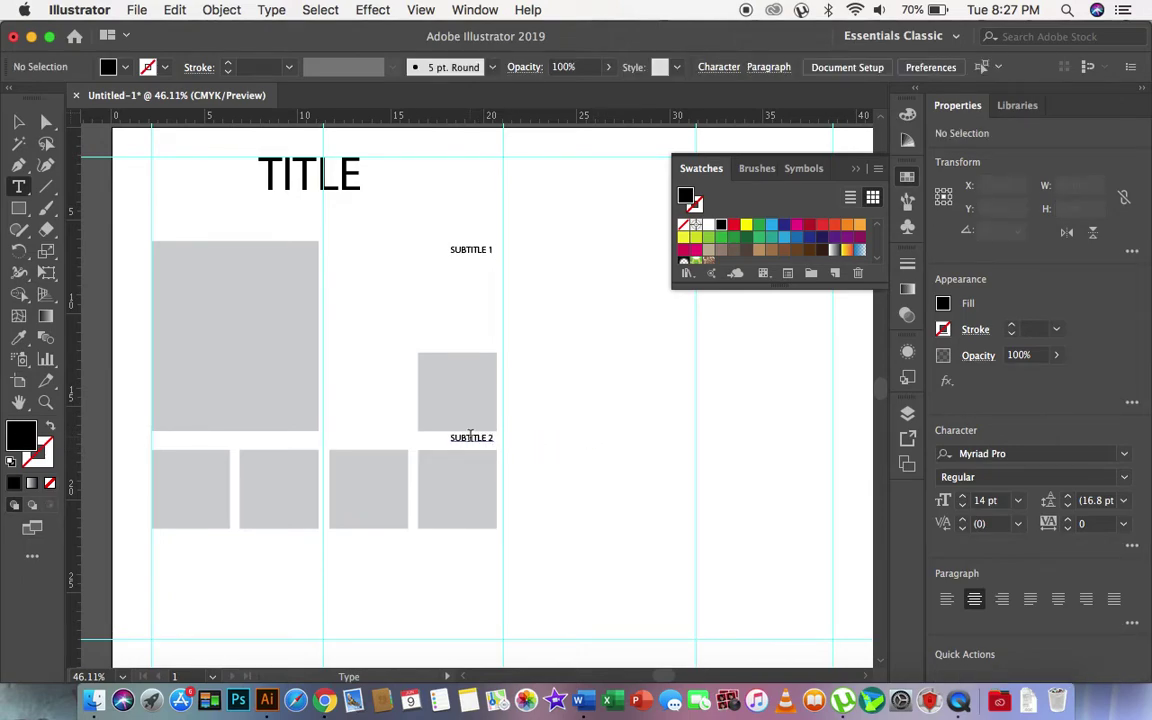
pyautogui.click(19, 122)
# Step: Copy the caption under the bottom-left square and change it to SUBTITLE 4
pyautogui.click(472, 441)
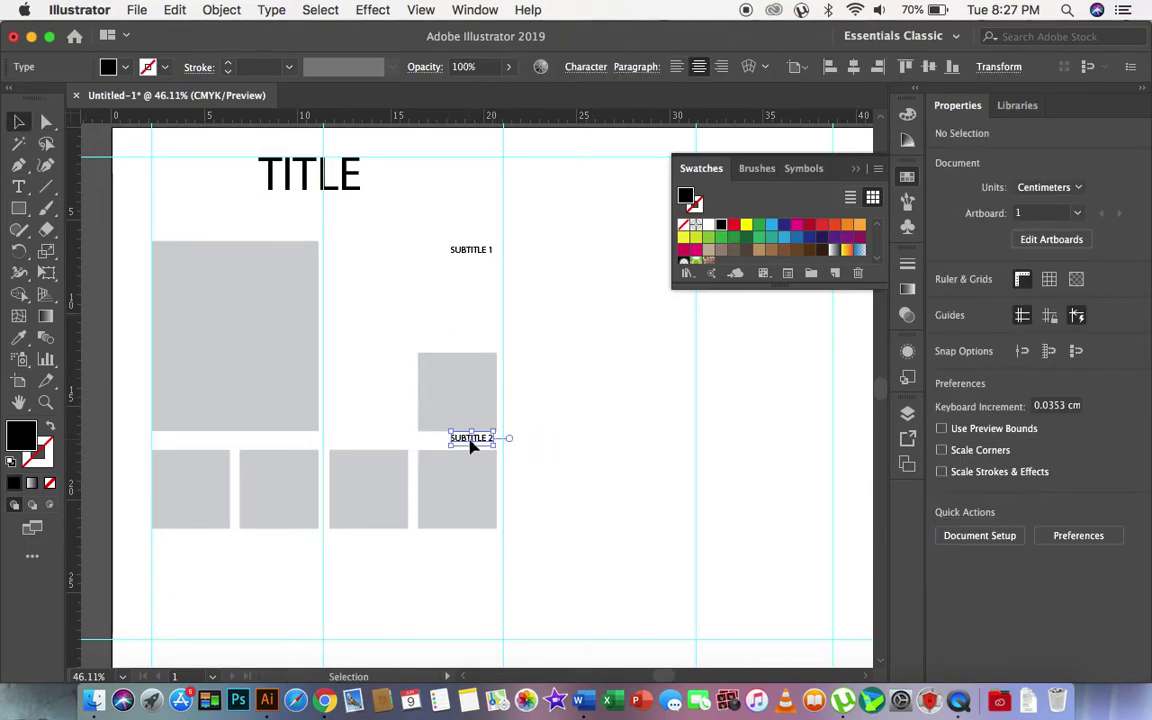
pyautogui.moveTo(472, 447)
pyautogui.keyDown('alt'); pyautogui.mouseDown()
pyautogui.moveTo(474, 396)
pyautogui.moveTo(160, 547)
pyautogui.mouseUp(); pyautogui.keyUp('alt')
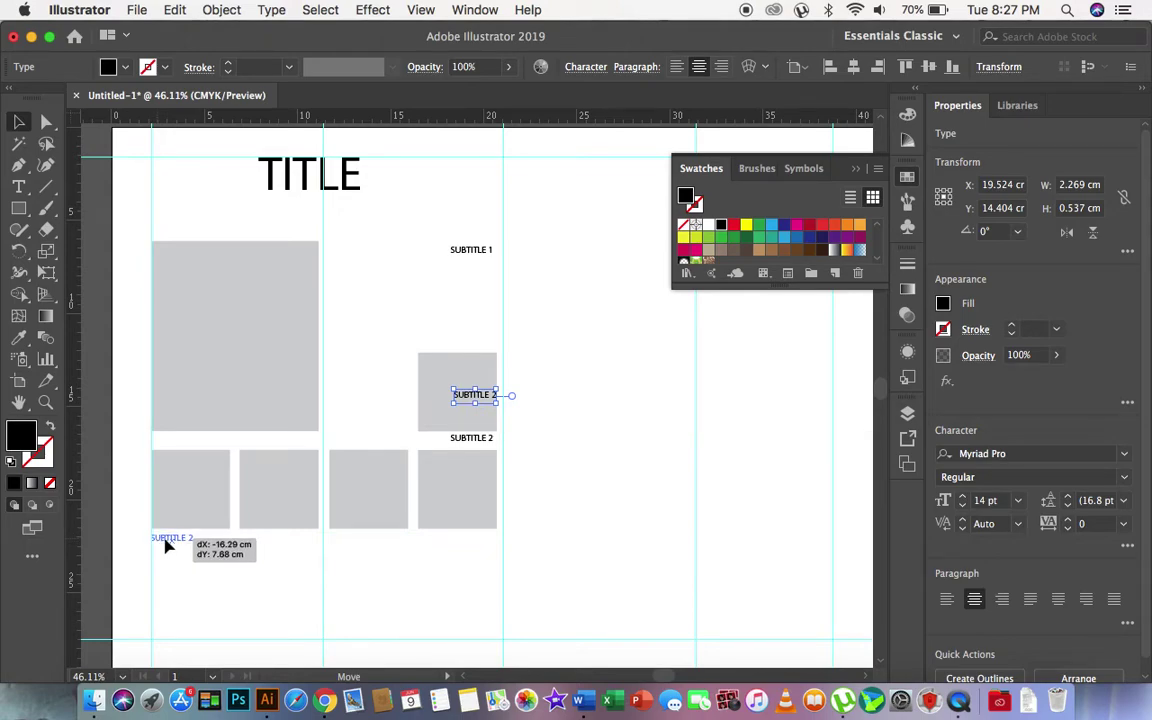
pyautogui.moveTo(160, 547); pyautogui.dragTo(194, 544)
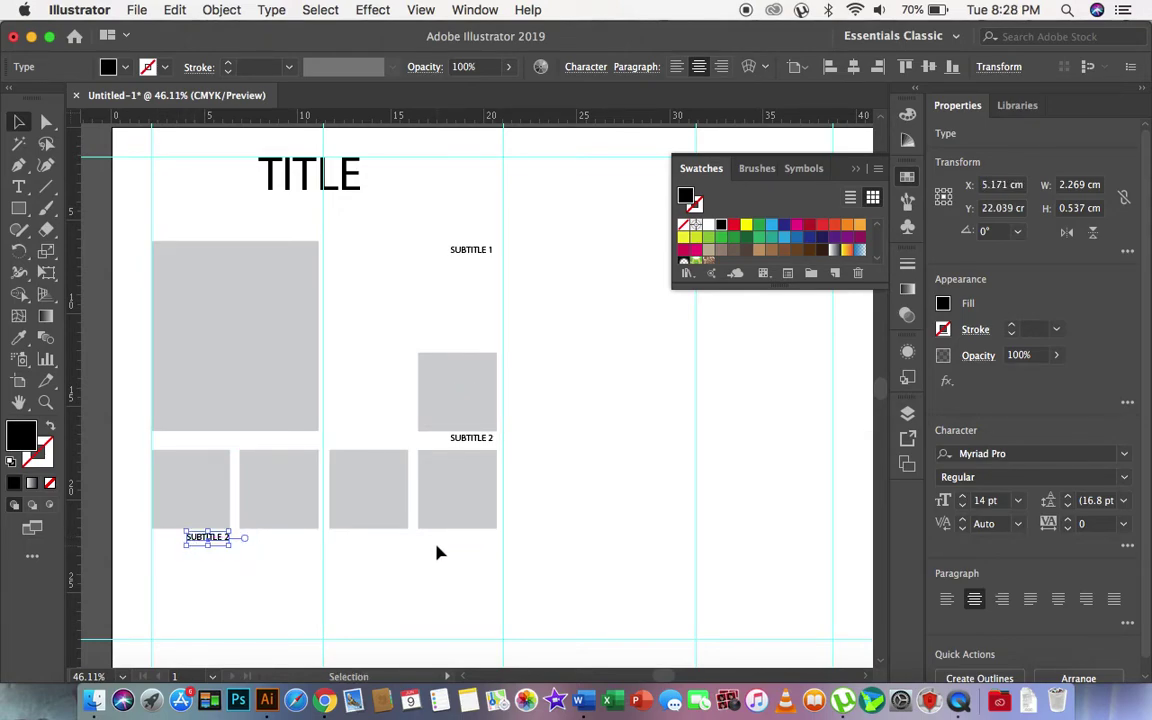
pyautogui.doubleClick(217, 540)
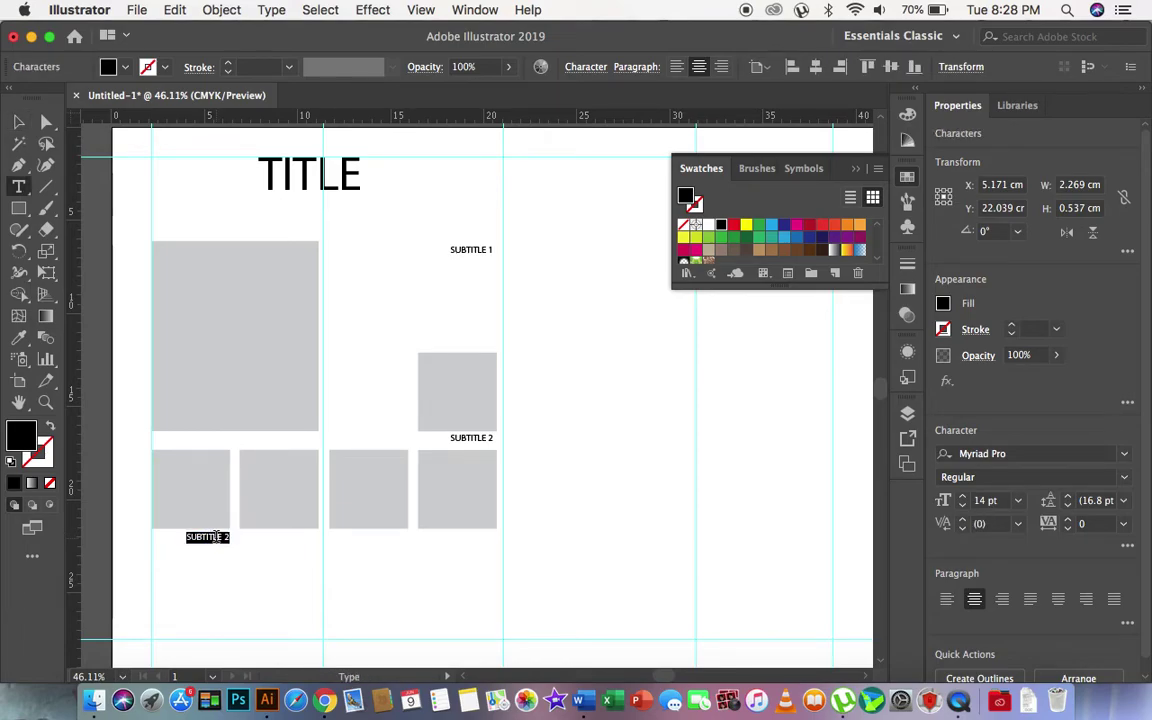
pyautogui.write('4')
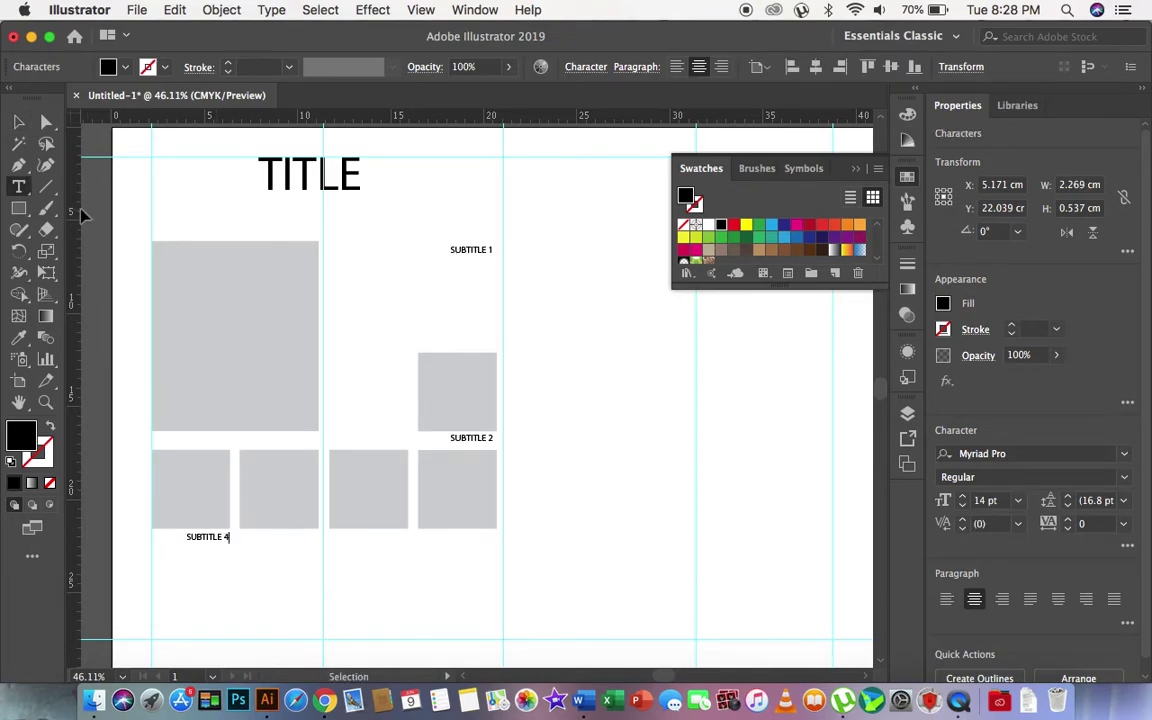
pyautogui.press('Escape')
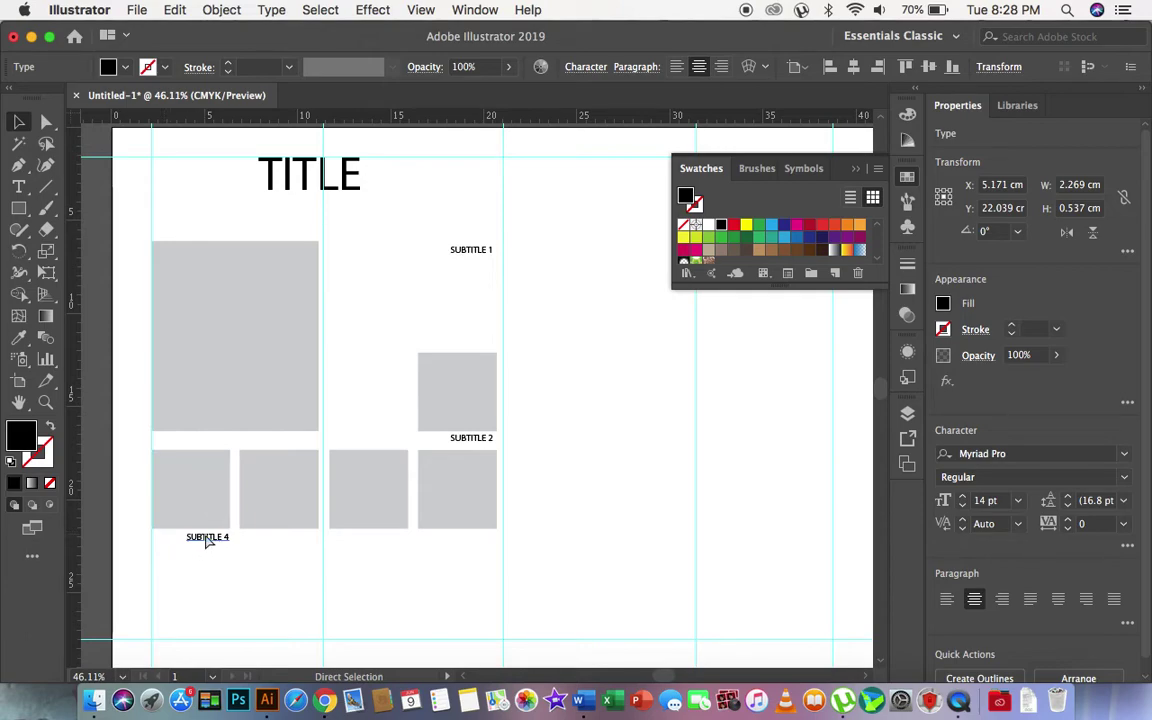
# Step: Duplicate SUBTITLE 4 under the second, third and fourth bottom squares
pyautogui.keyDown('alt'); pyautogui.keyDown('shift'); pyautogui.moveTo(199, 541); pyautogui.dragTo(289, 540); pyautogui.keyUp('shift'); pyautogui.keyUp('alt')
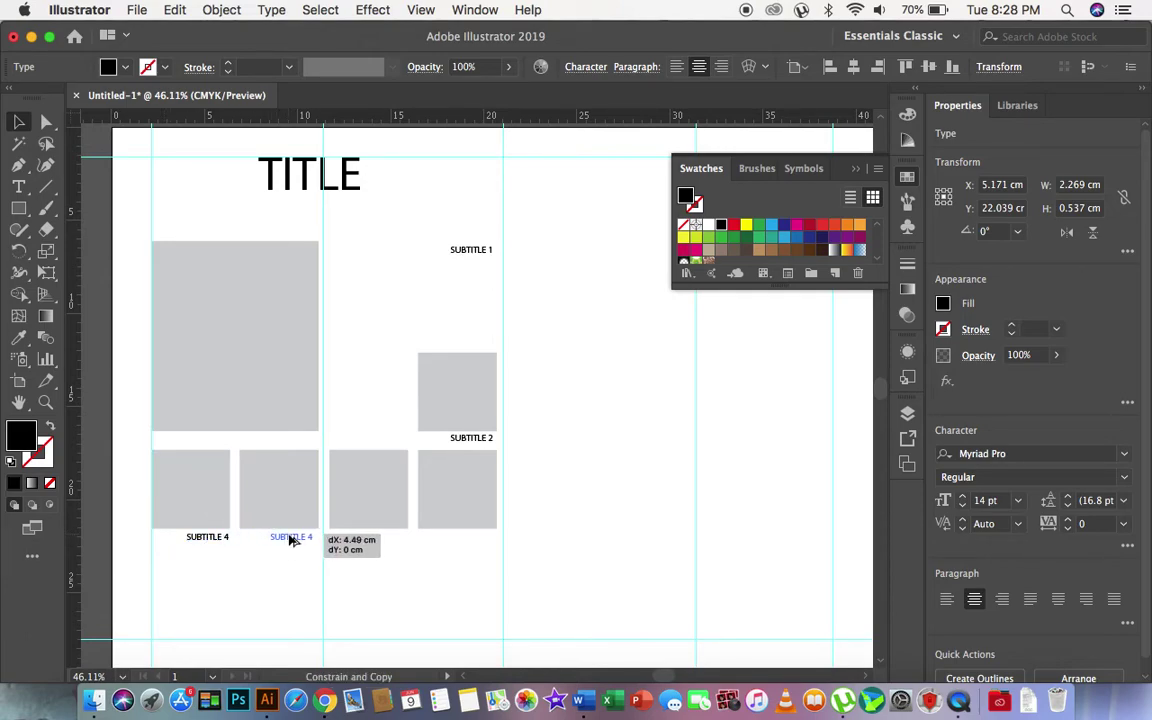
pyautogui.keyDown('alt'); pyautogui.keyDown('shift'); pyautogui.moveTo(289, 540); pyautogui.dragTo(297, 541); pyautogui.keyUp('shift'); pyautogui.keyUp('alt')
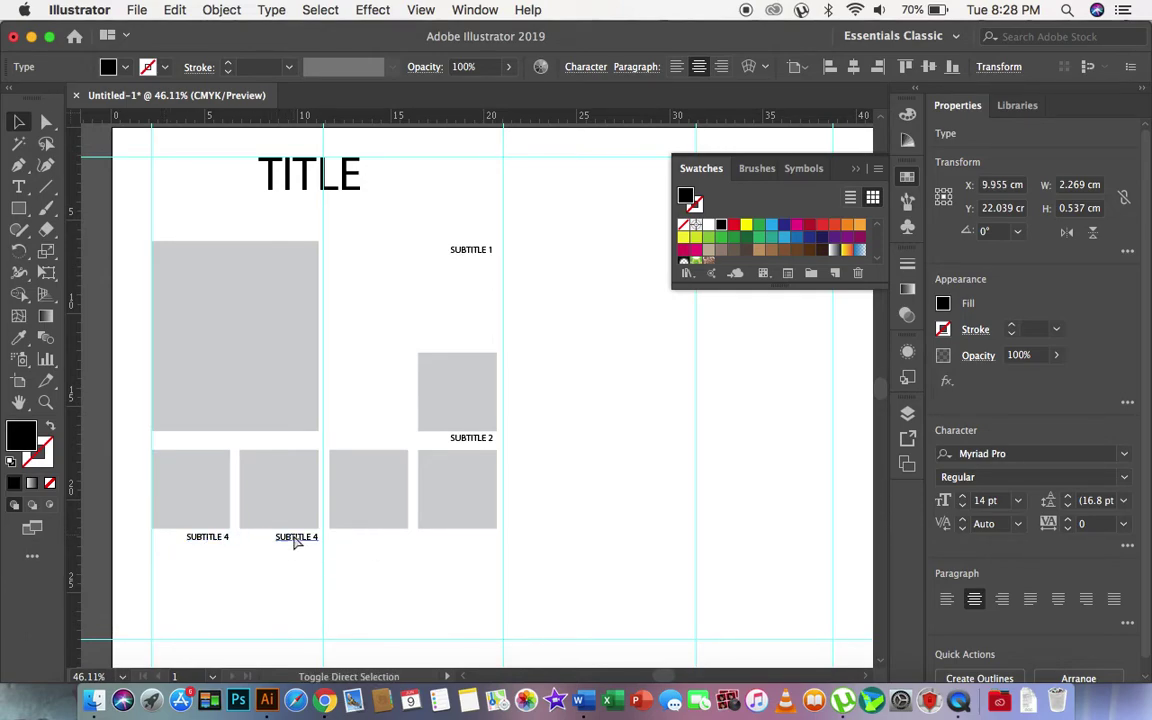
pyautogui.press('super+shift+a')
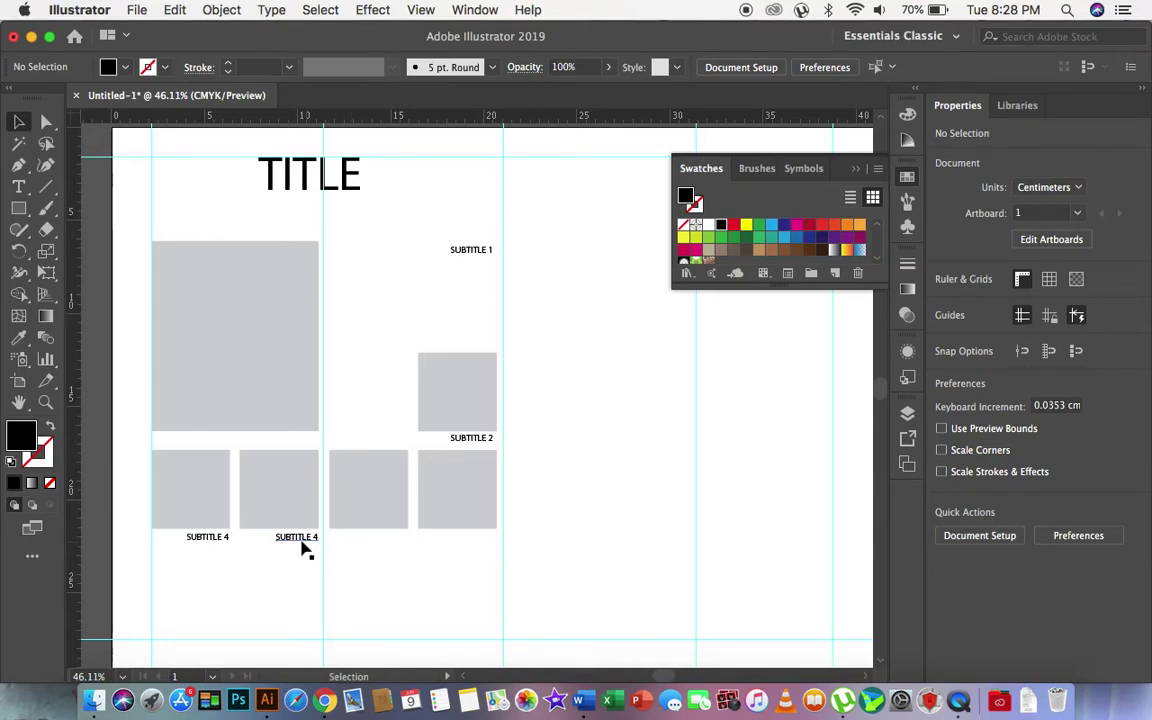
pyautogui.click(297, 540)
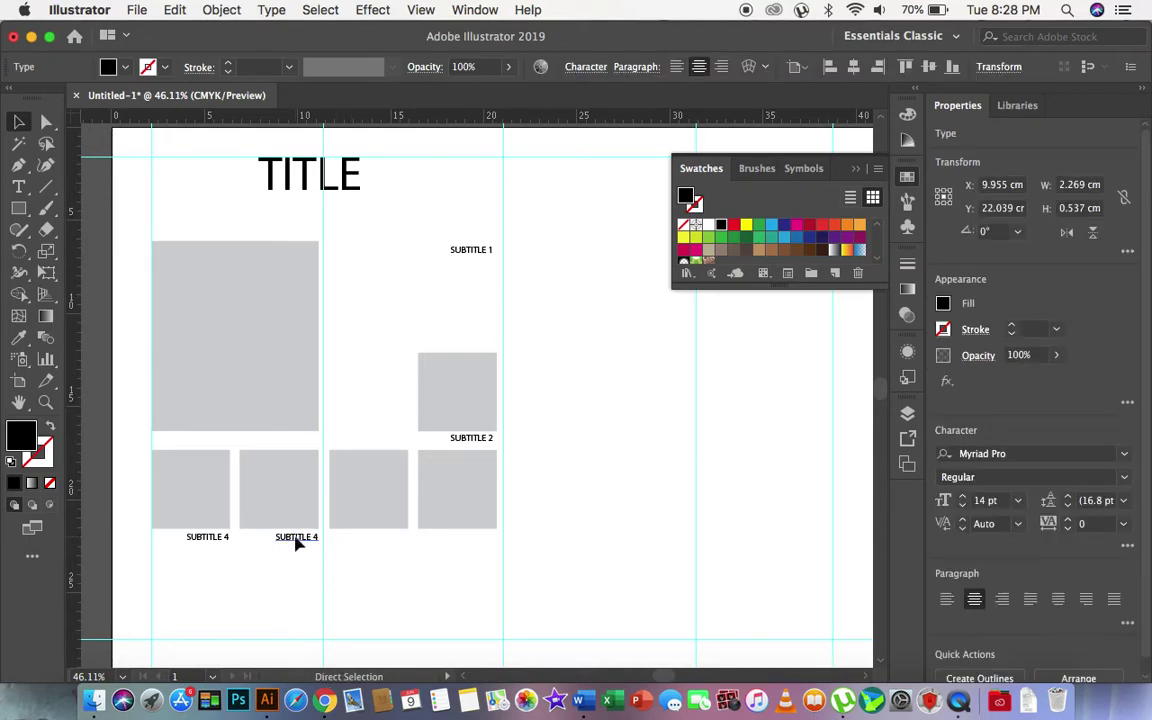
pyautogui.moveTo(297, 542); pyautogui.dragTo(474, 550)
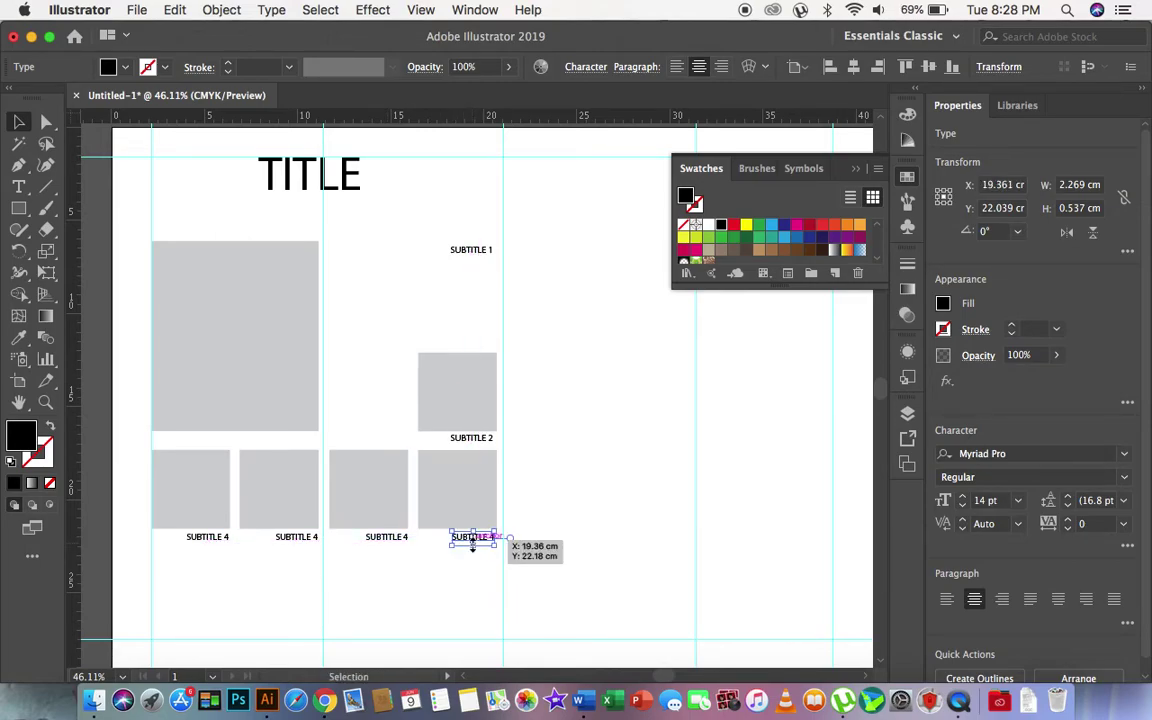
pyautogui.moveTo(474, 550); pyautogui.dragTo(478, 550)
# Step: Renumber the first bottom caption to SUBTITLE 3
pyautogui.press('t')
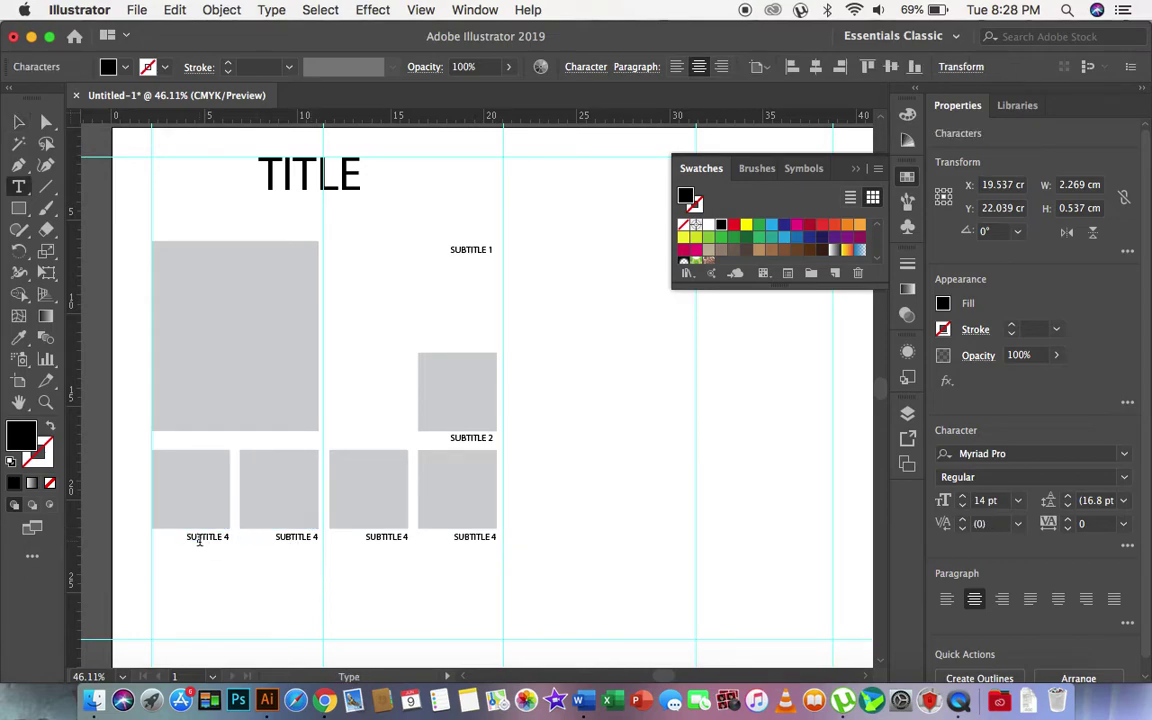
pyautogui.click(226, 538)
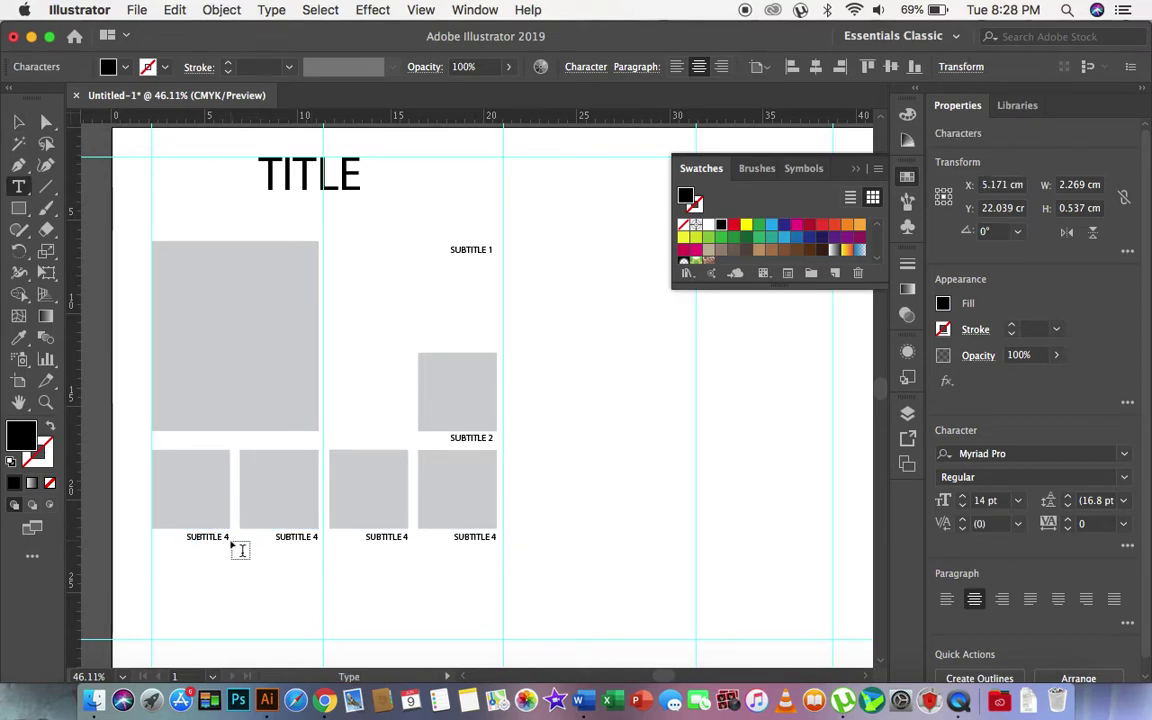
pyautogui.click(240, 550)
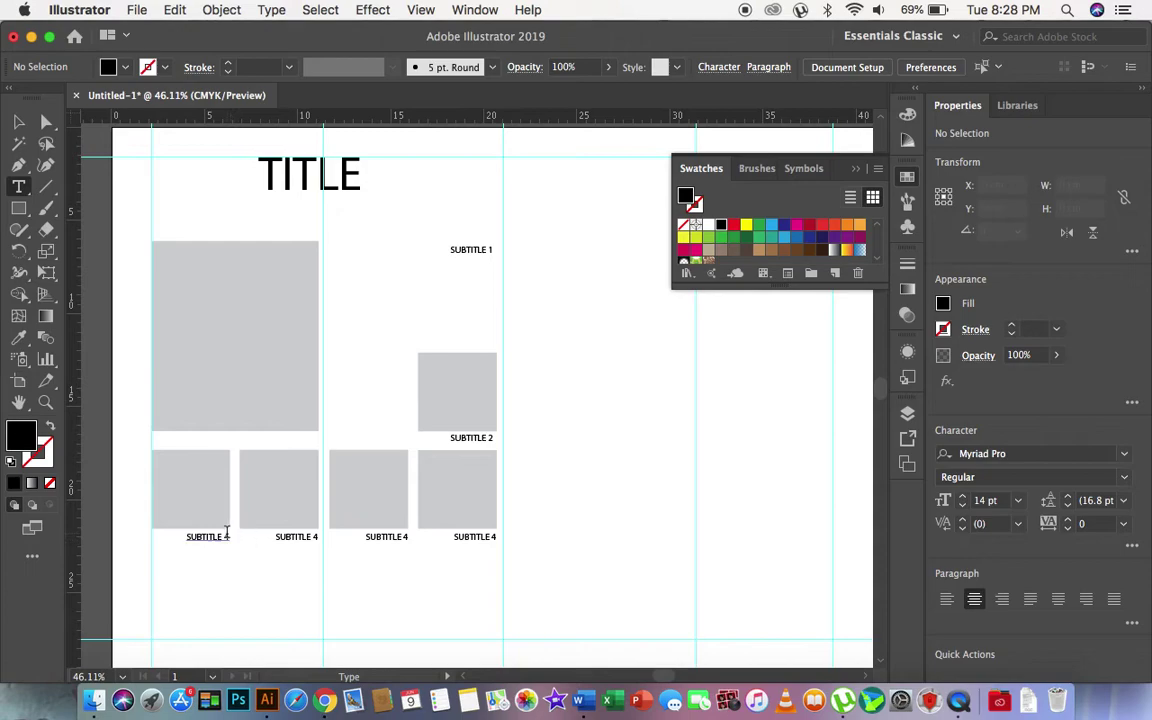
pyautogui.click(222, 536)
pyautogui.doubleClick(222, 536)
pyautogui.click(222, 536)
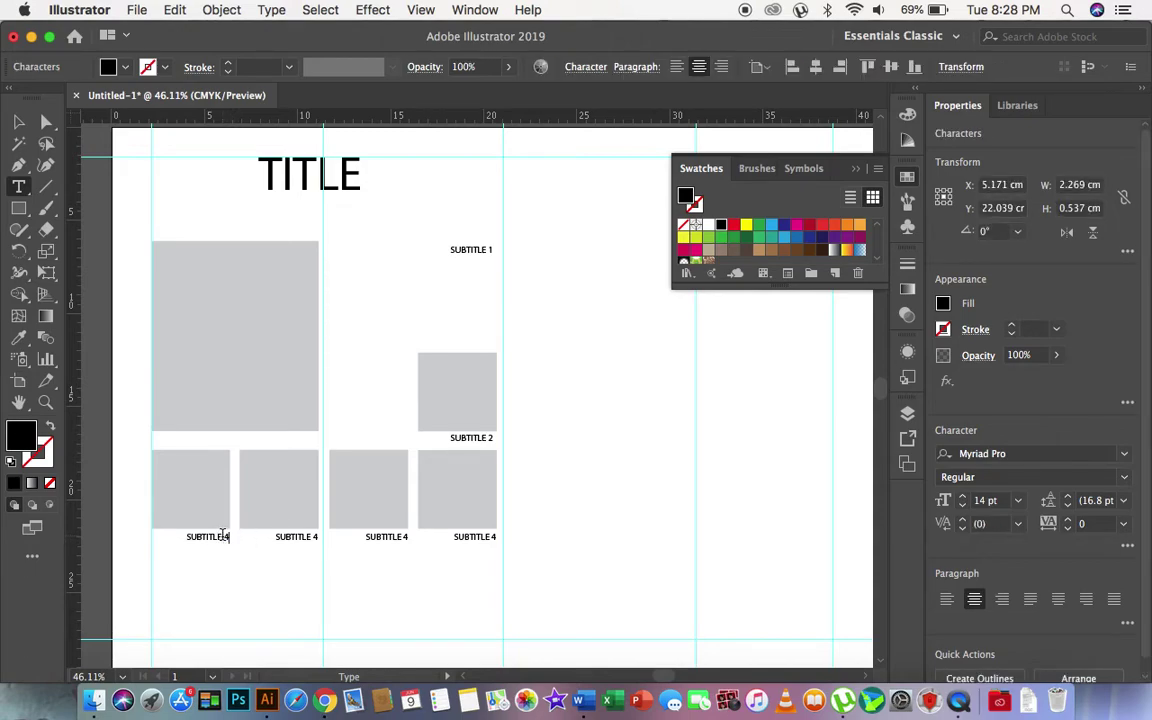
pyautogui.press('BackSpace')
pyautogui.write('3')
# Step: Renumber the third and fourth captions to SUBTITLE 5 and SUBTITLE 6
pyautogui.doubleClick(386, 537)
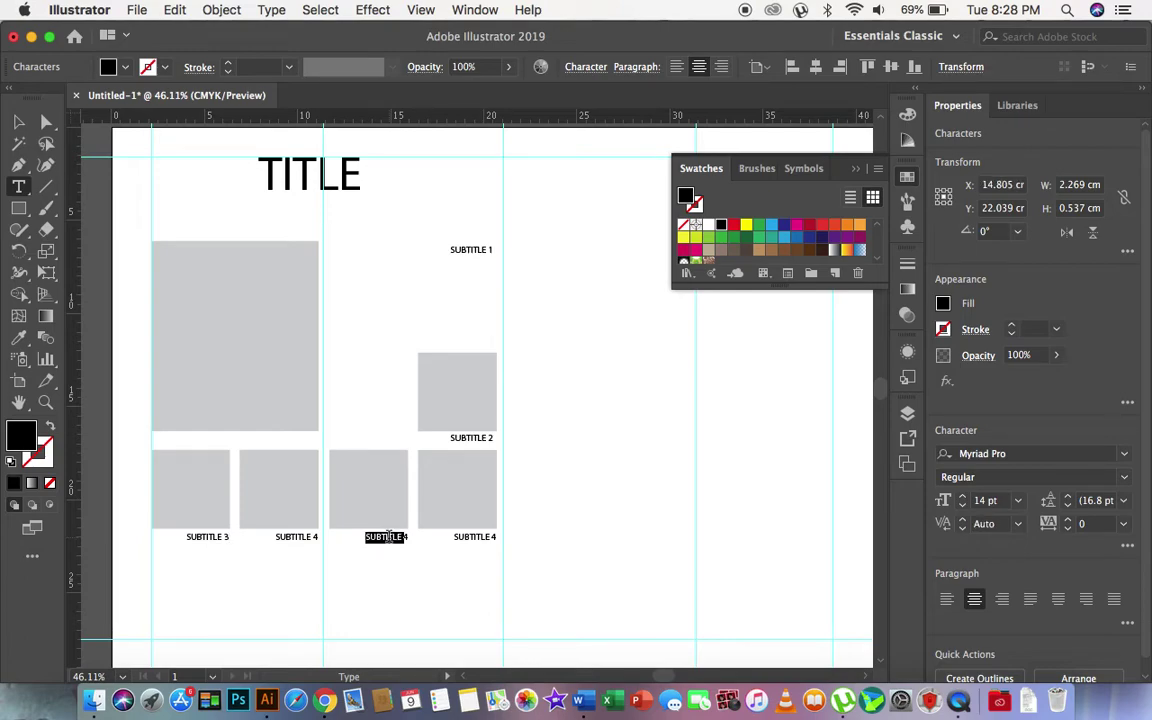
pyautogui.press('Right')
pyautogui.press('BackSpace')
pyautogui.write('5')
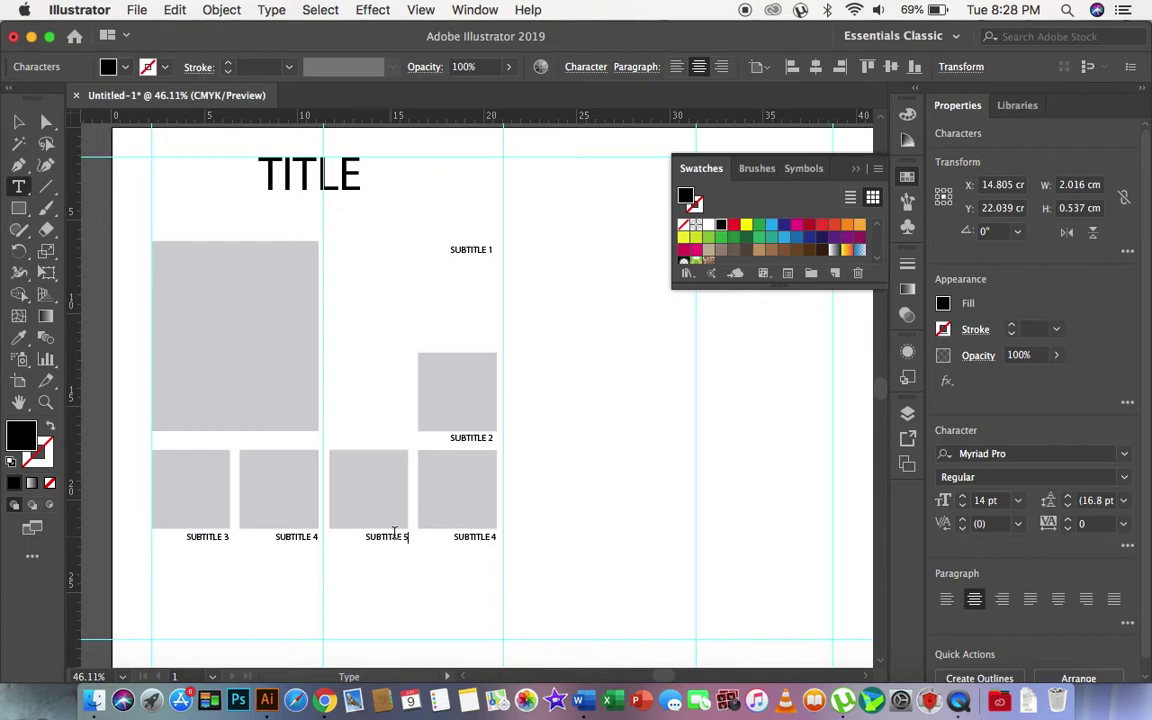
pyautogui.tripleClick(473, 537)
pyautogui.click(473, 537)
pyautogui.write('6')
pyautogui.click(18, 121)
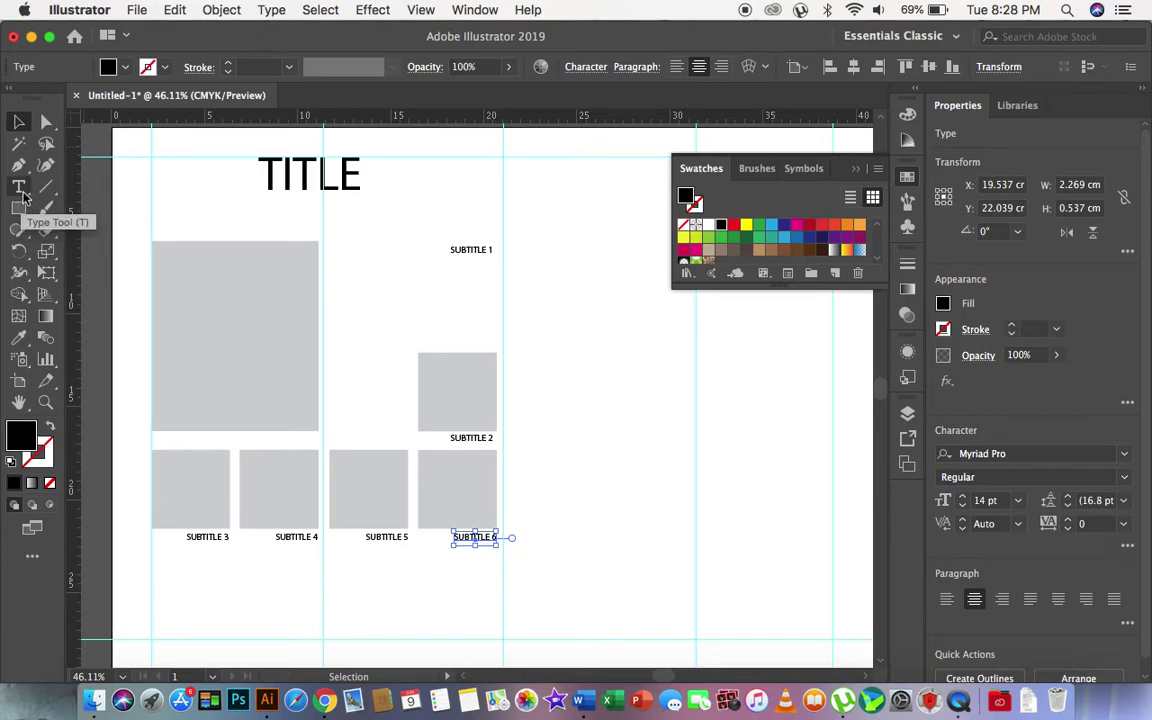
pyautogui.click(18, 186)
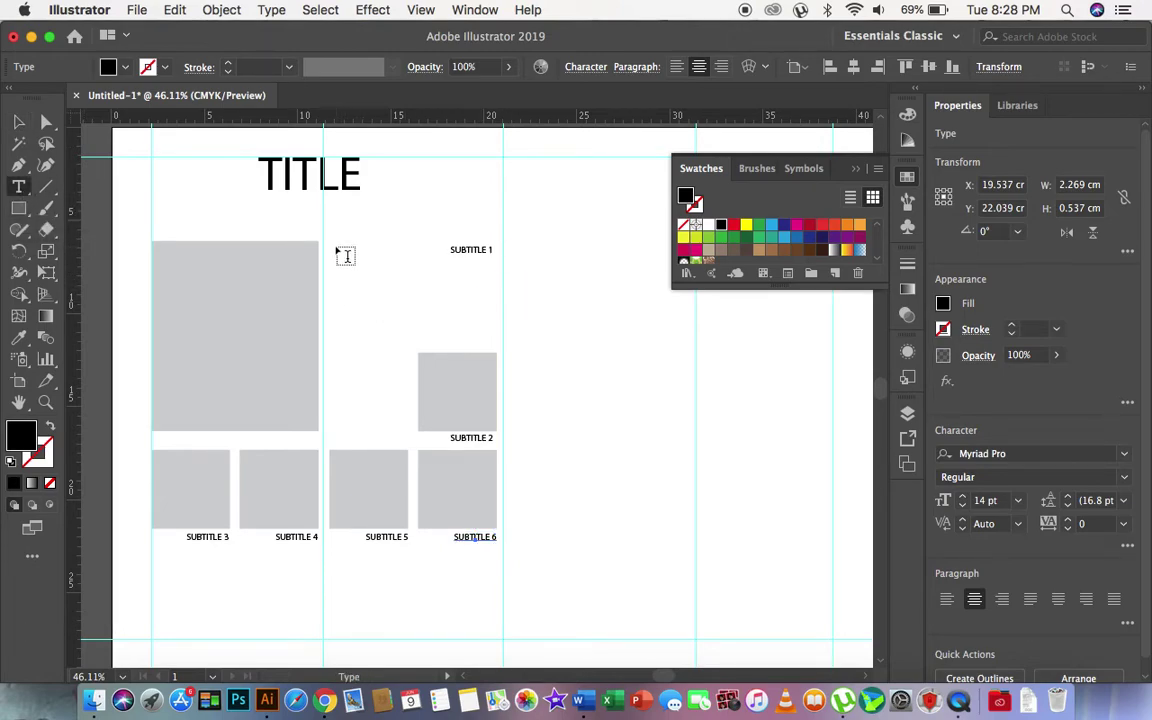
# Step: Fill a narrow area text frame beside the large picture with left-aligned lorem ipsum
pyautogui.moveTo(329, 243); pyautogui.dragTo(413, 436)
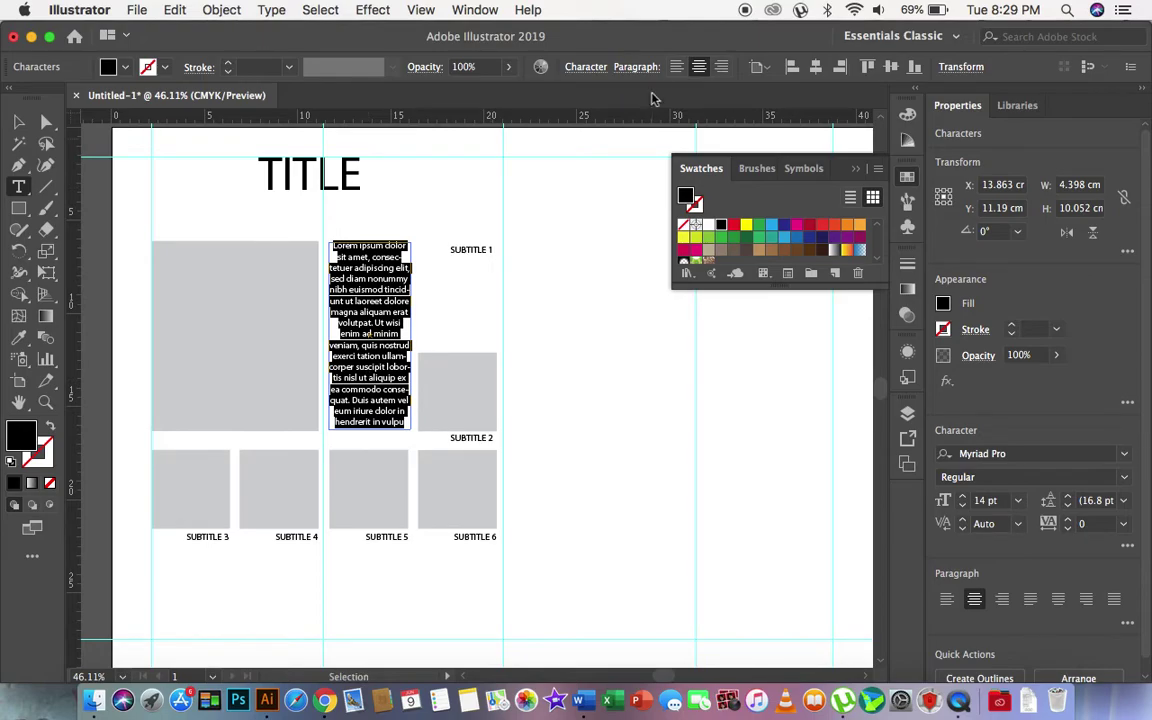
pyautogui.click(677, 66)
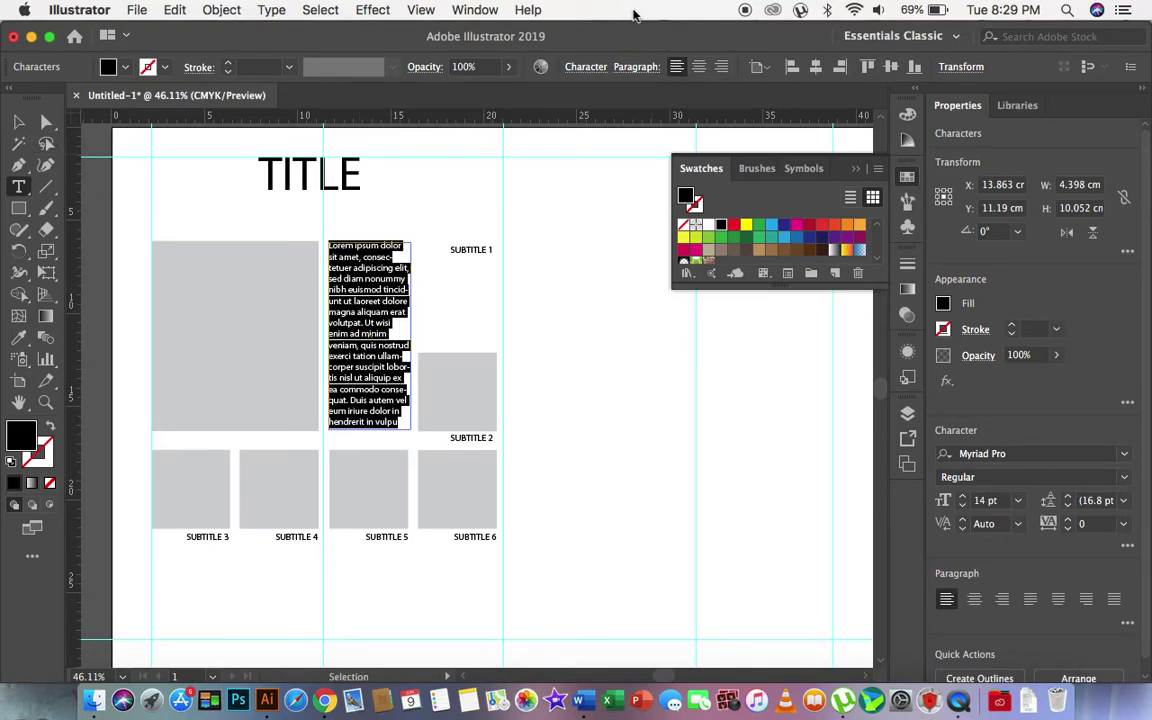
pyautogui.click(18, 121)
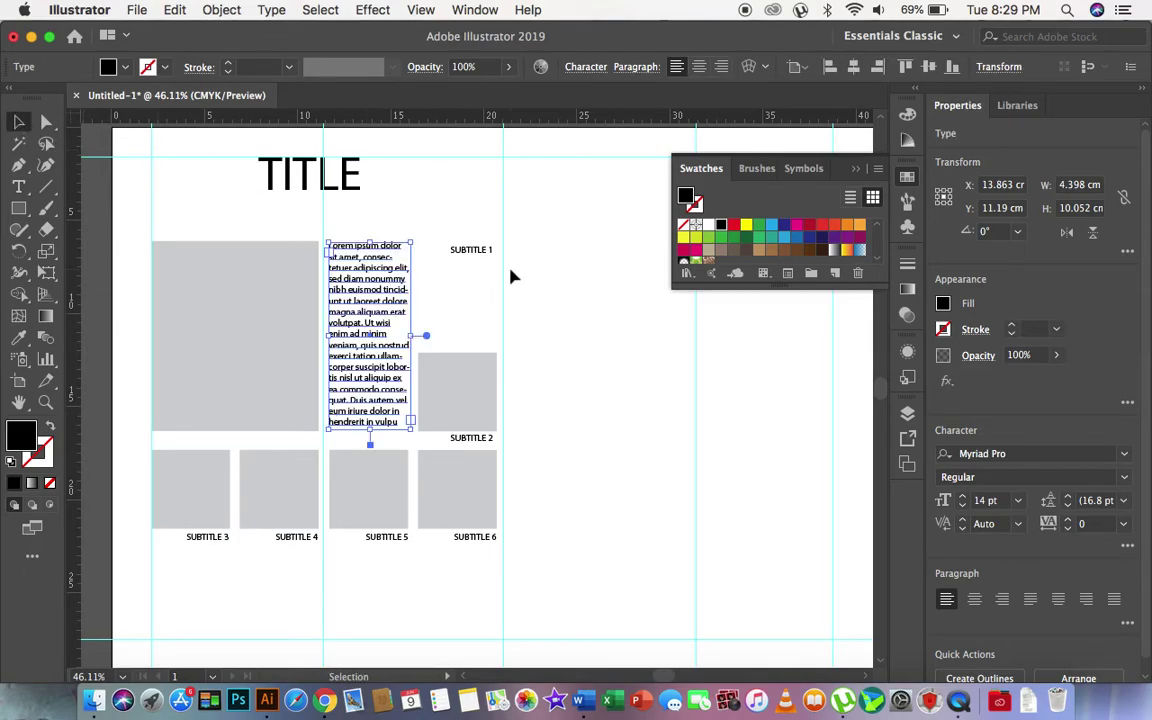
pyautogui.click(588, 285)
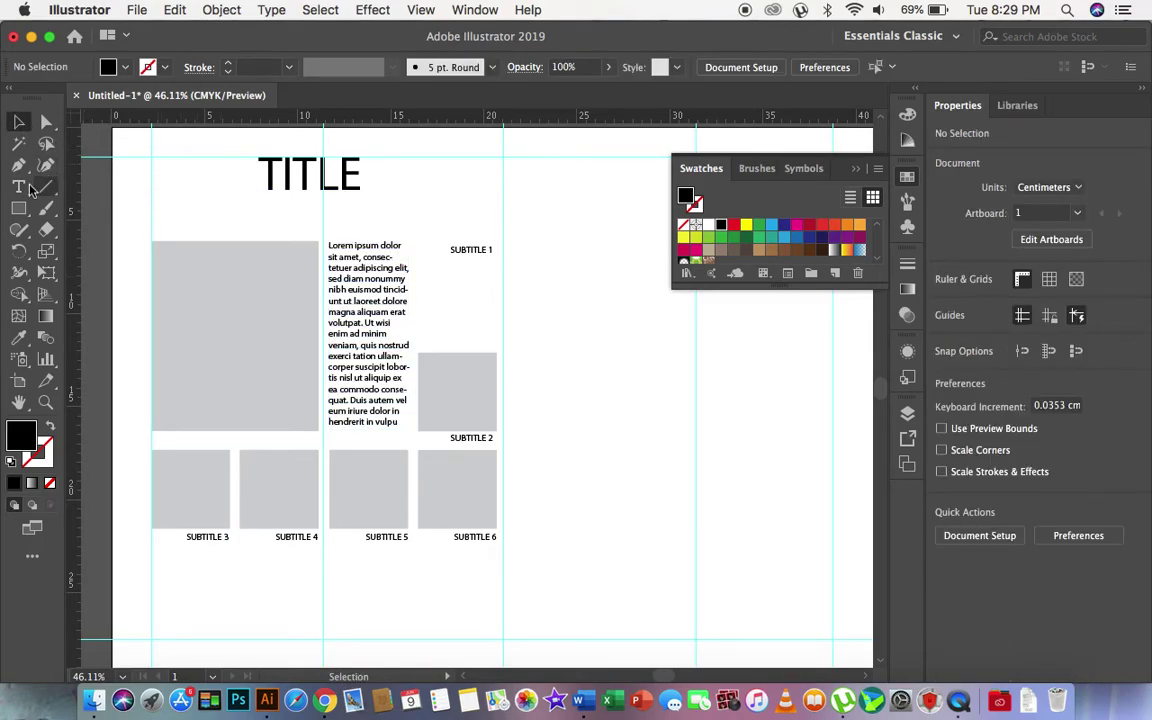
# Step: Zoom in on the lorem ipsum column, then back out to the spread
pyautogui.click(371, 346)
pyautogui.click(431, 266)
pyautogui.press('z')
pyautogui.moveTo(386, 266); pyautogui.dragTo(446, 312)
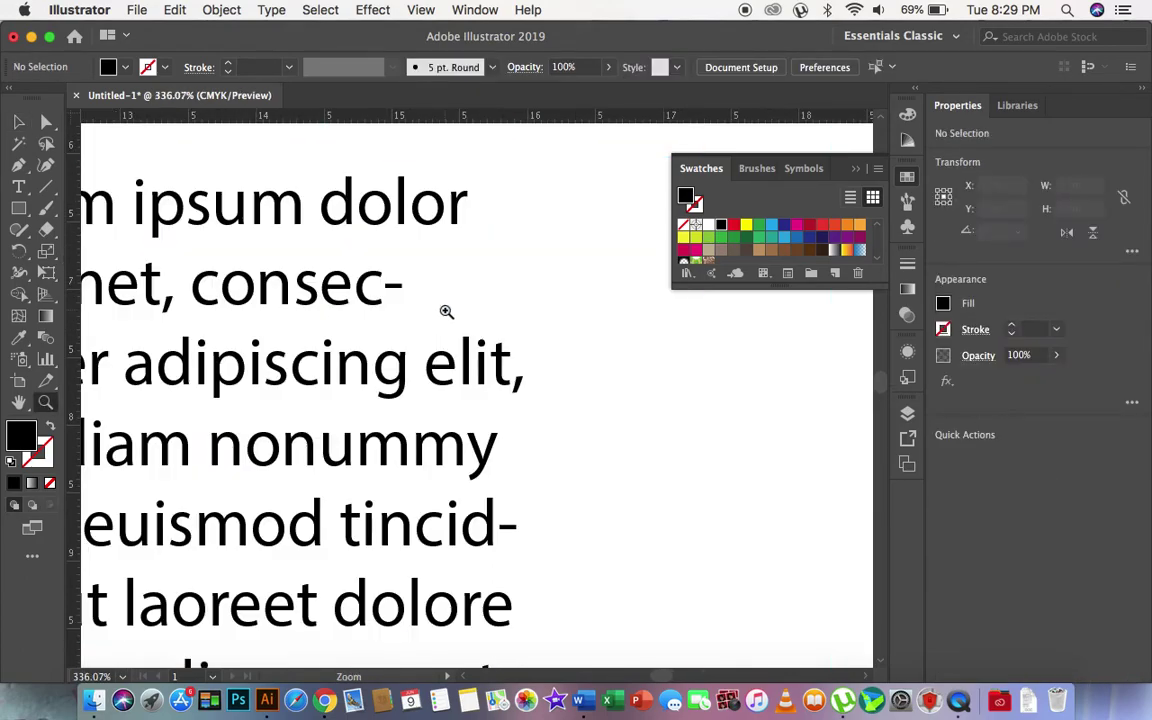
pyautogui.keyDown('alt'); pyautogui.click(347, 427); pyautogui.keyUp('alt')
pyautogui.keyDown('alt'); pyautogui.click(417, 406); pyautogui.keyUp('alt')
pyautogui.keyDown('alt'); pyautogui.click(470, 391); pyautogui.keyUp('alt')
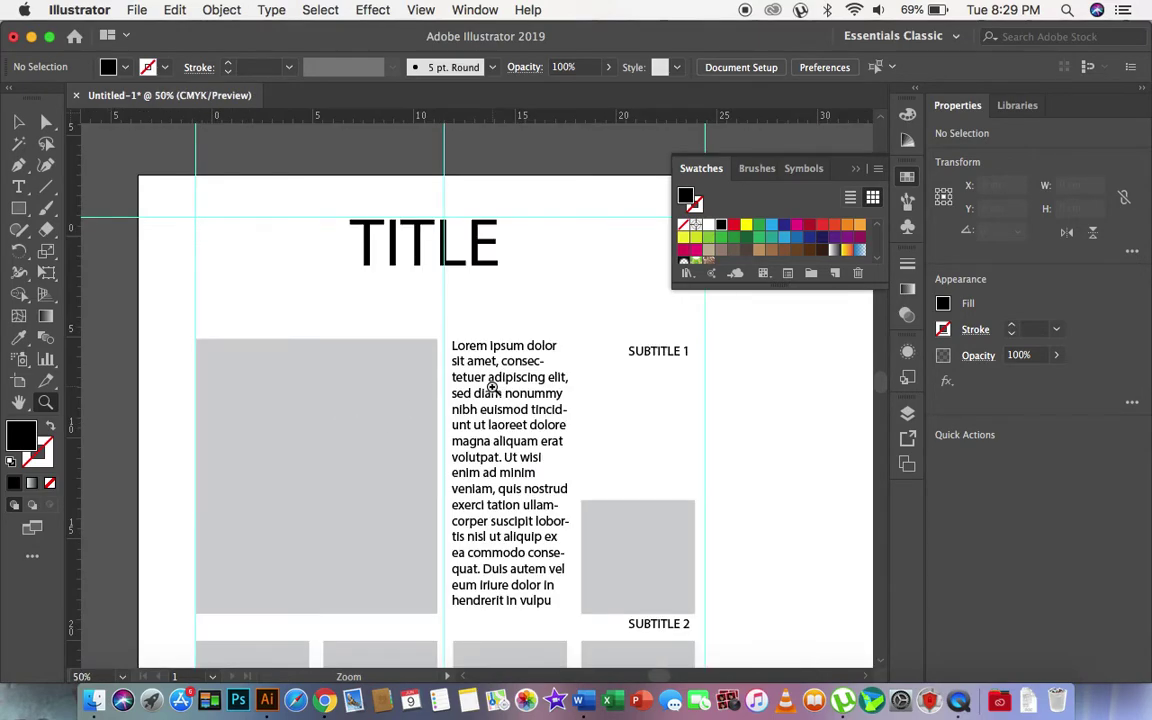
pyautogui.click(441, 387)
pyautogui.press('v')
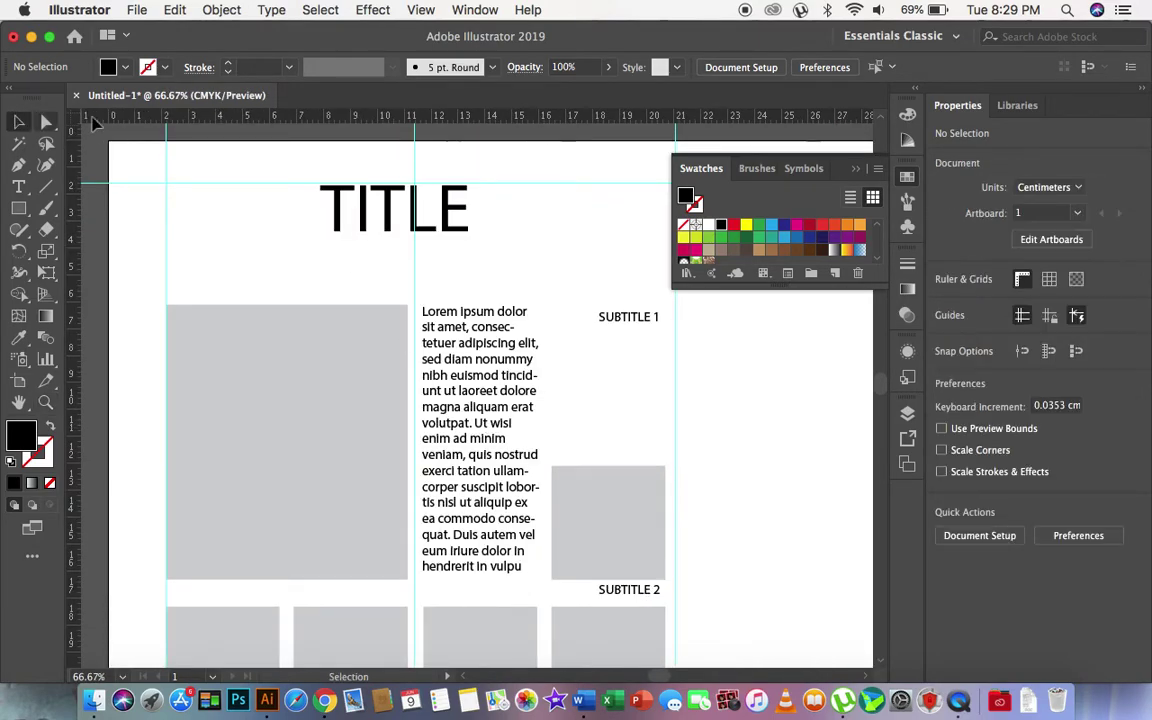
# Step: Turn off hyphenation and justify the column with its last line left-aligned
pyautogui.click(452, 390)
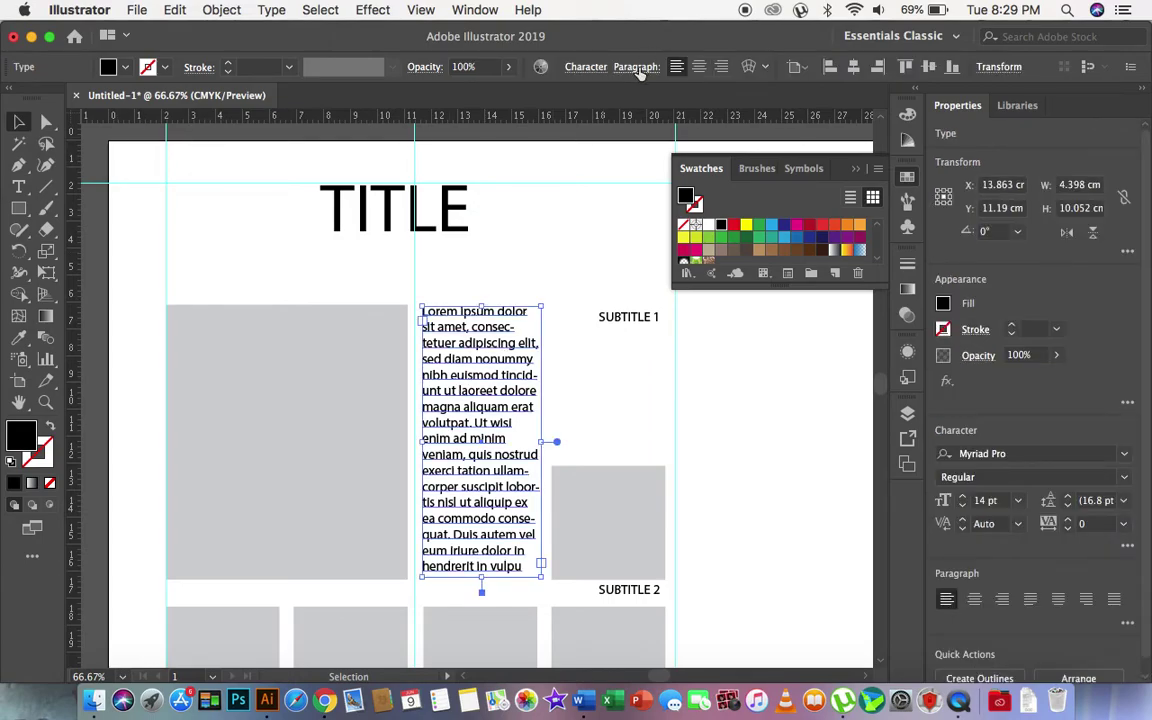
pyautogui.click(638, 67)
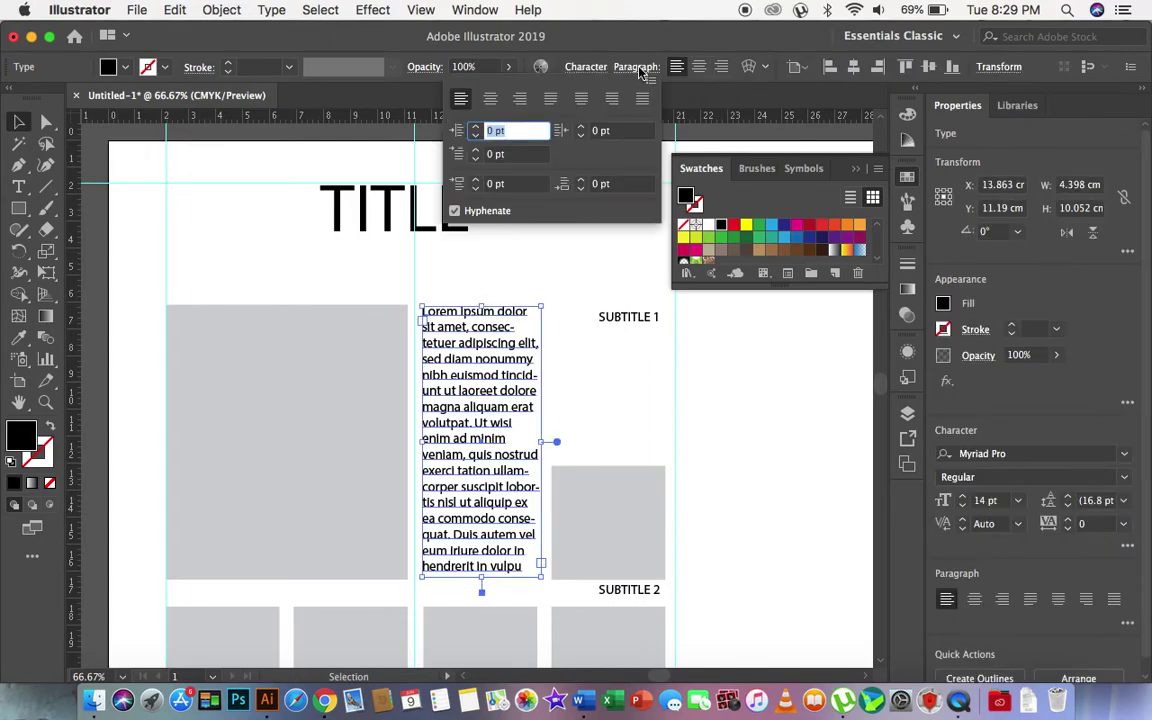
pyautogui.click(497, 213)
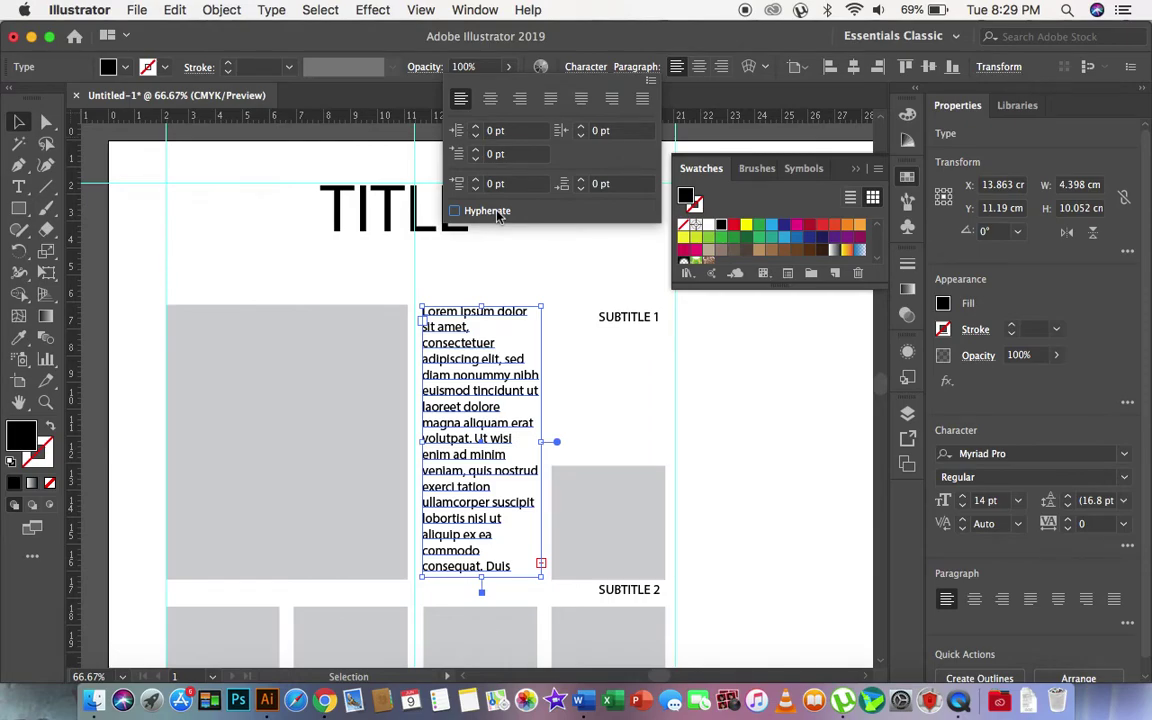
pyautogui.click(643, 67)
pyautogui.click(636, 70)
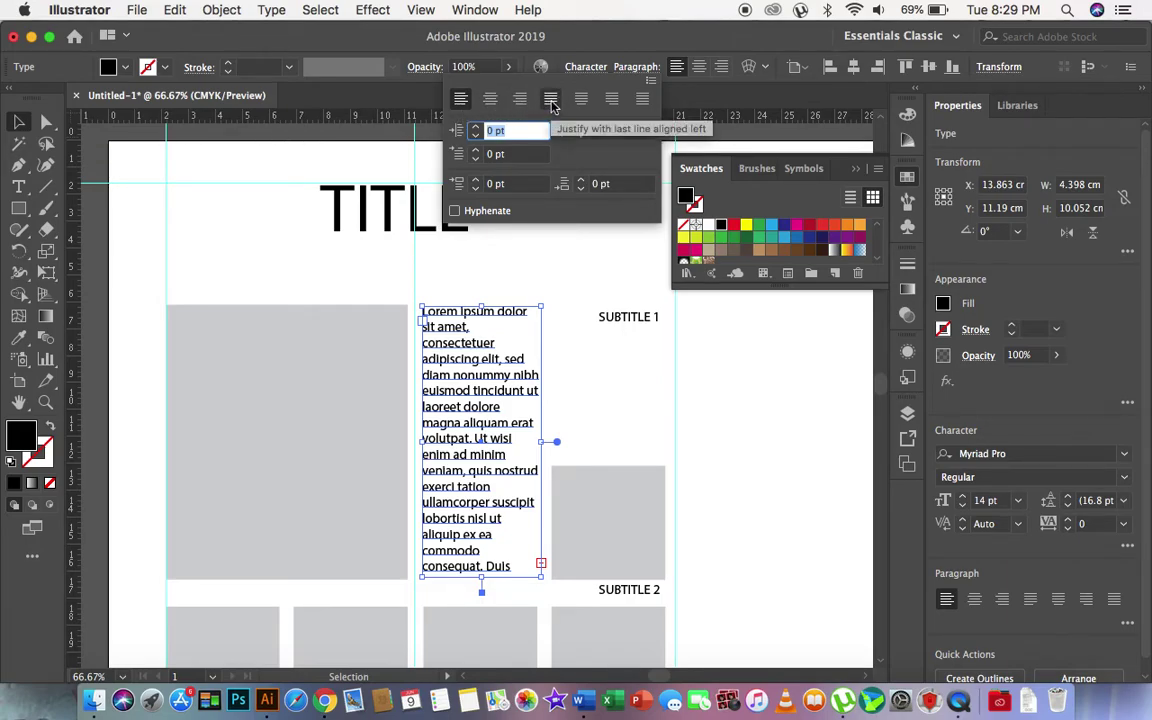
pyautogui.click(551, 100)
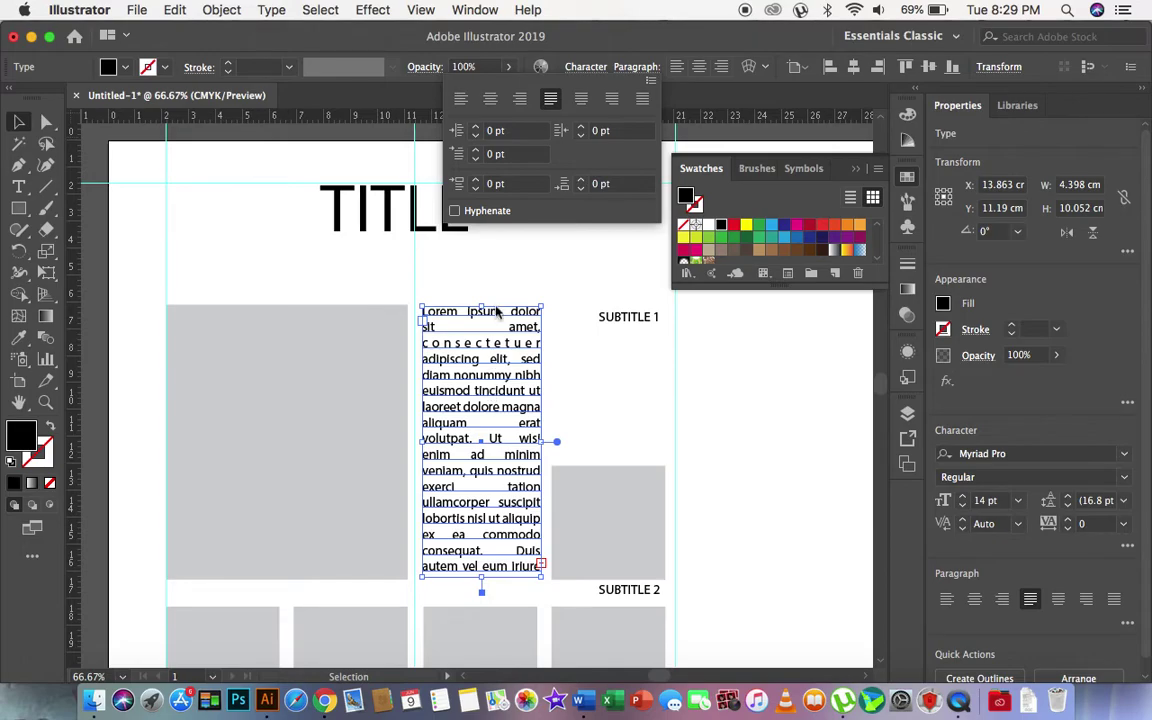
pyautogui.click(737, 368)
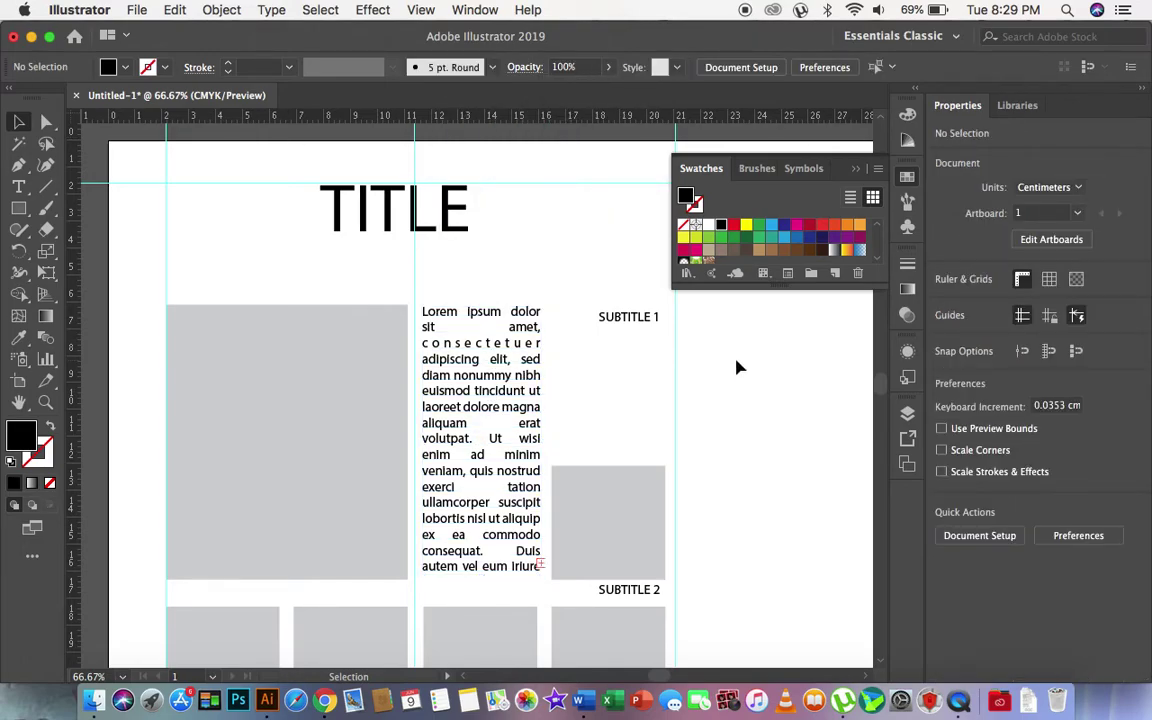
pyautogui.click(440, 393)
# Step: Add a lorem ipsum frame under SUBTITLE 1, aligned to the square below and trimmed to fit
pyautogui.click(18, 186)
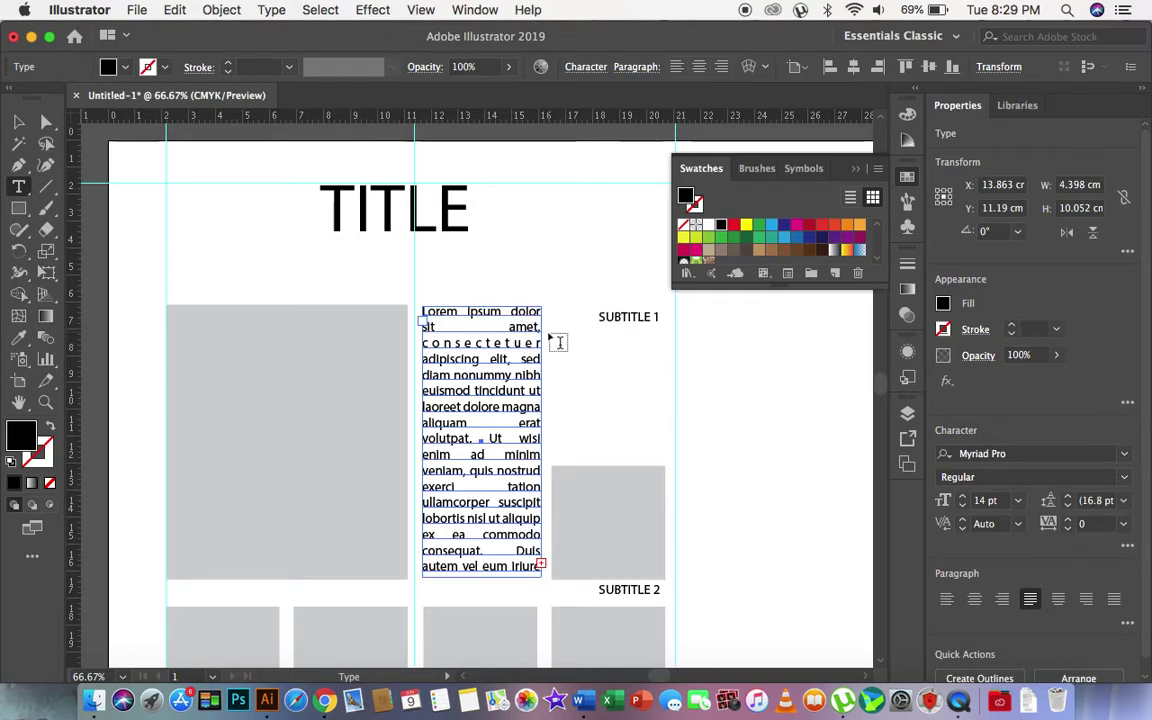
pyautogui.moveTo(549, 335); pyautogui.dragTo(668, 457)
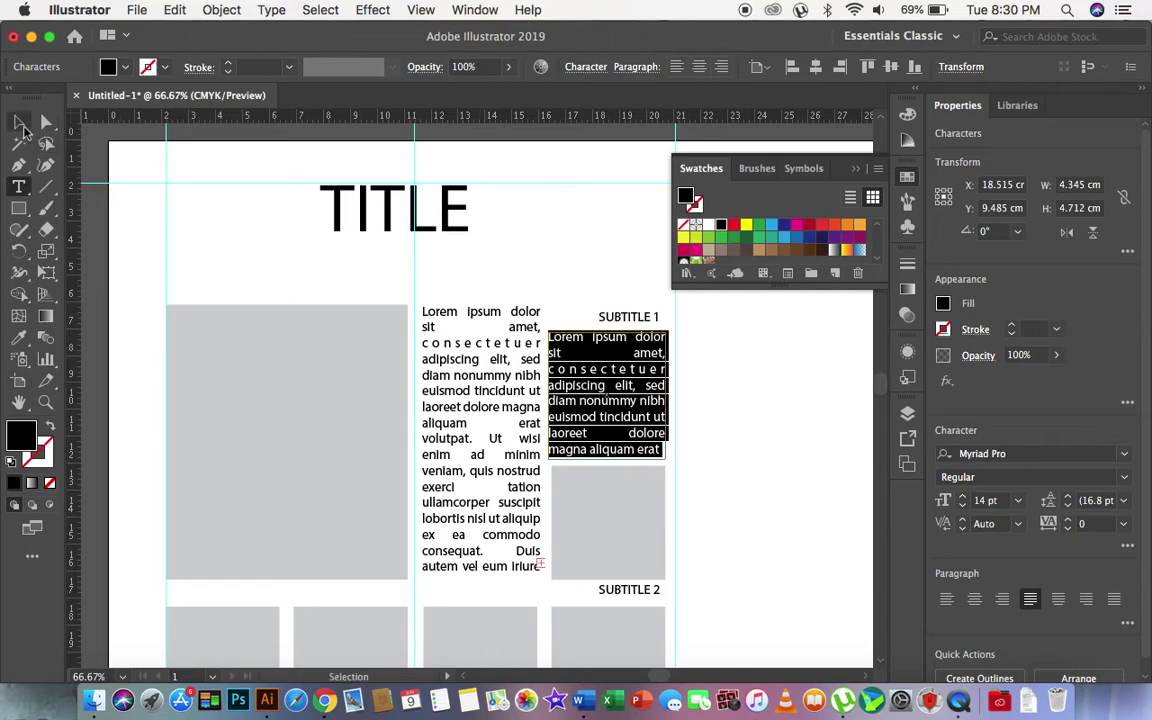
pyautogui.click(18, 121)
pyautogui.moveTo(547, 395); pyautogui.dragTo(552, 395)
pyautogui.click(683, 400)
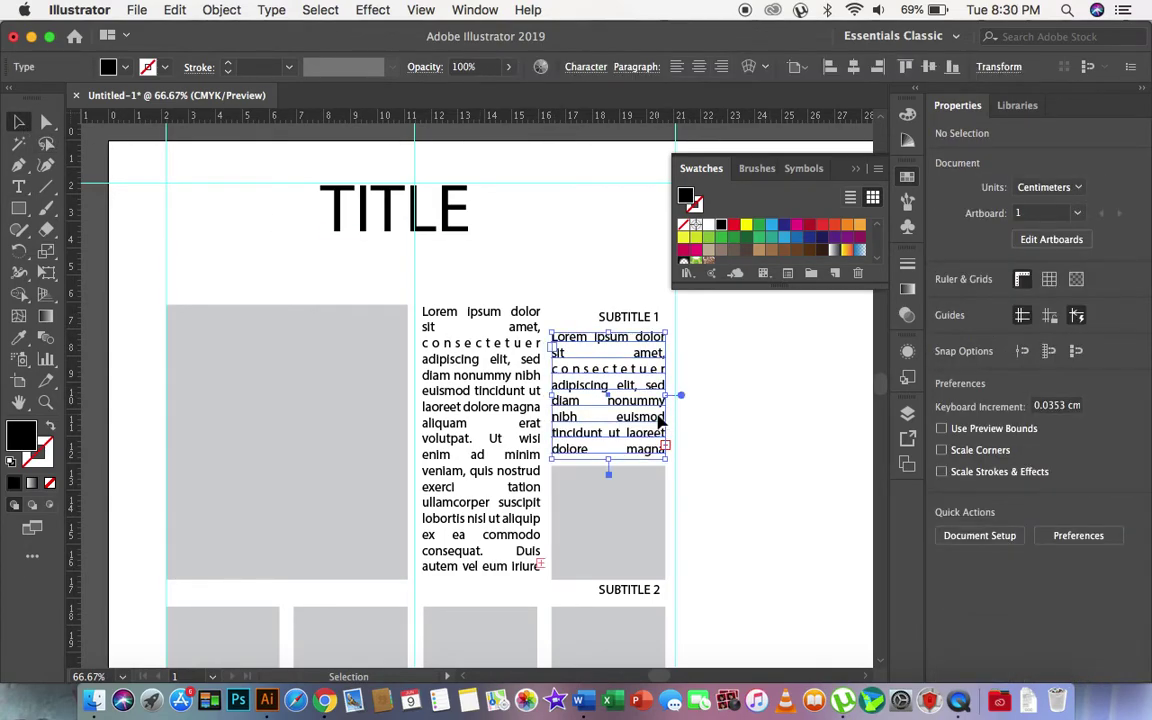
pyautogui.doubleClick(648, 414)
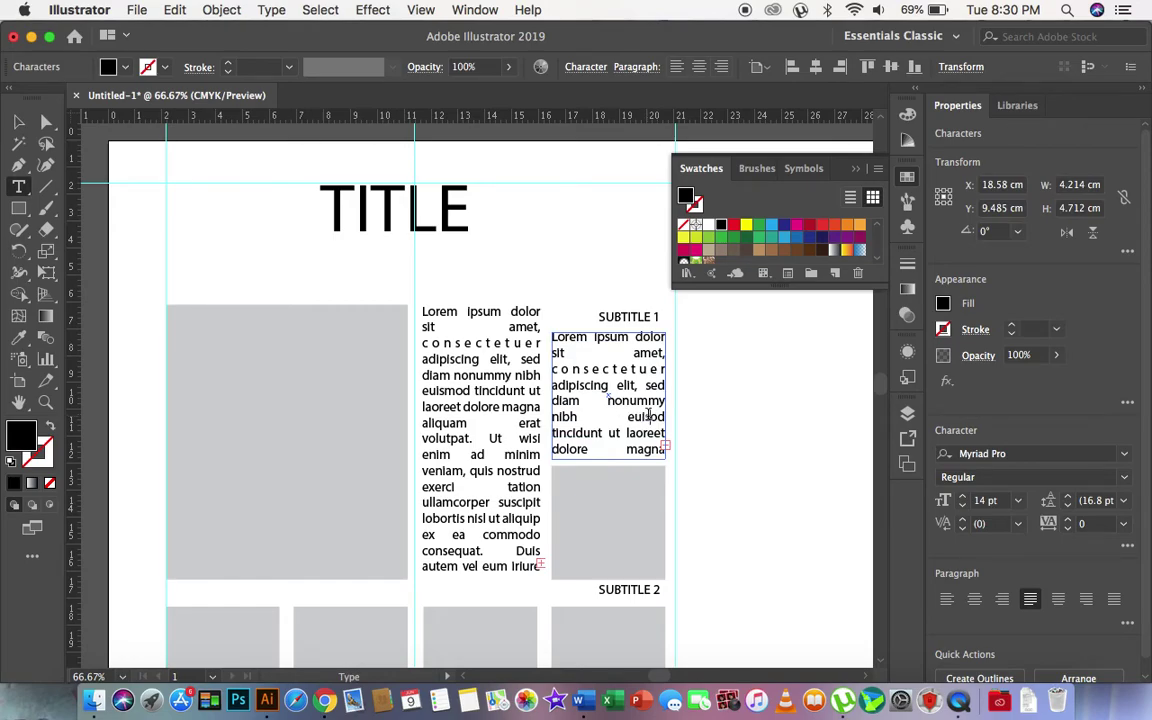
pyautogui.press('BackSpace')
pyautogui.press('super+shift+a')
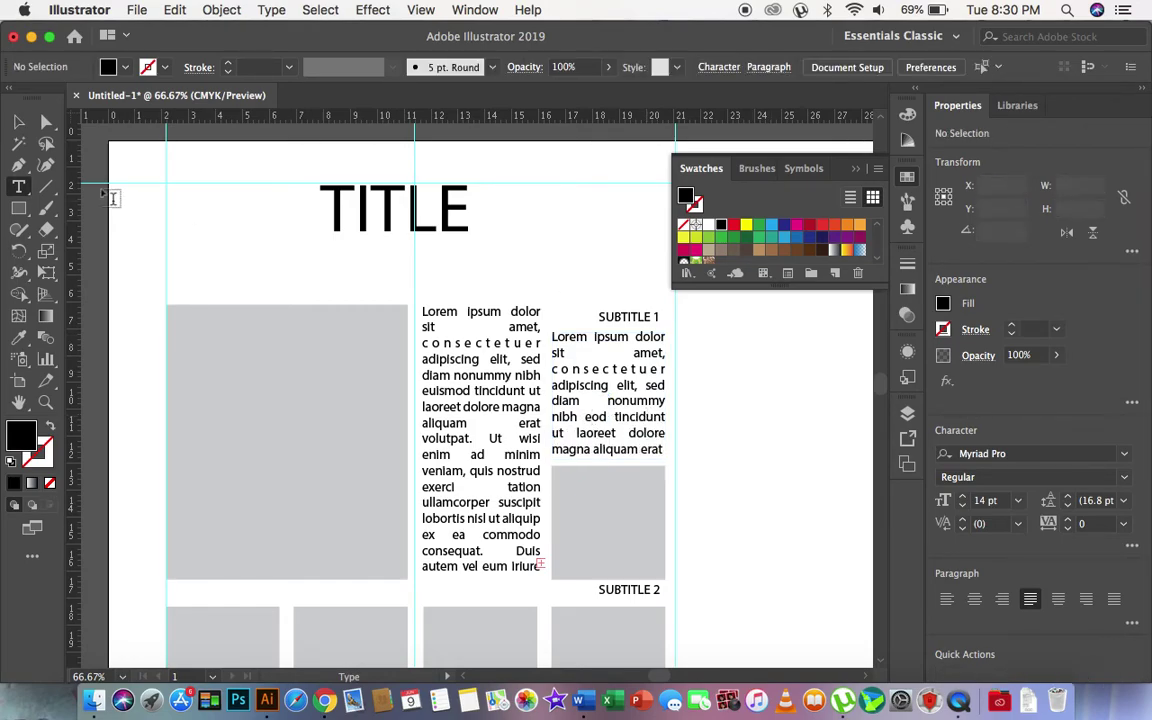
pyautogui.press('v')
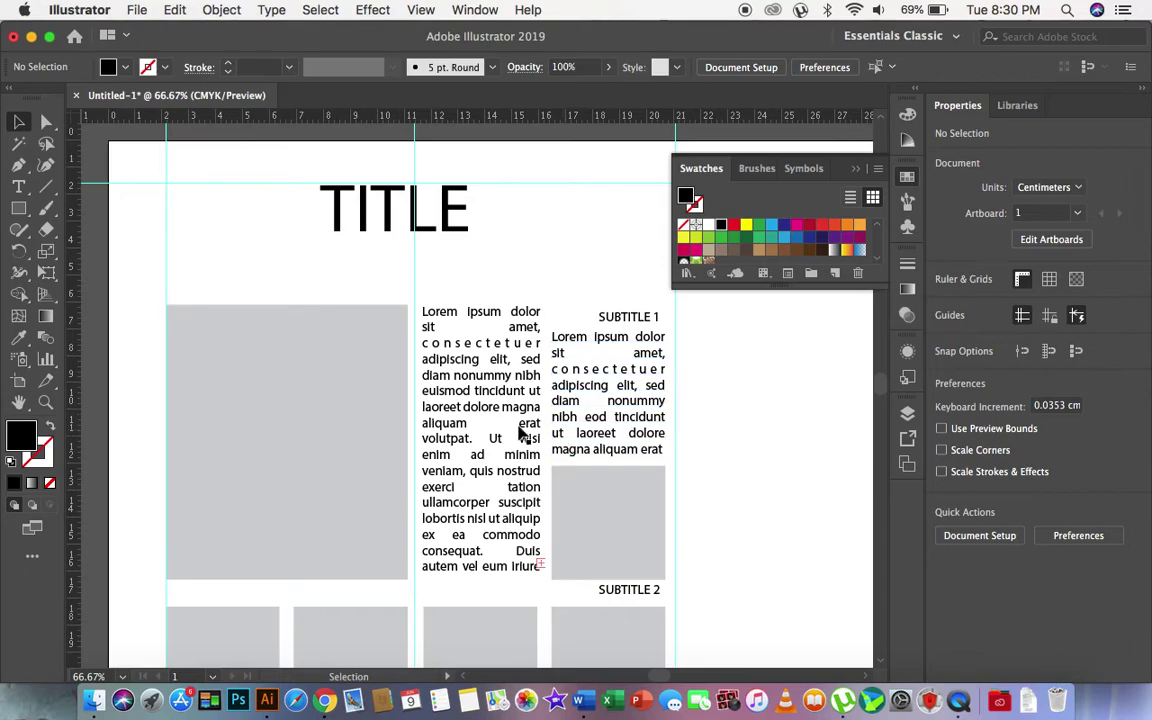
# Step: Draw a Lorem ipsum text area below SUBTITLE 3 and shorten it slightly from the top
pyautogui.scroll(-5, 450, 432)
pyautogui.scroll(-2, 448, 434)
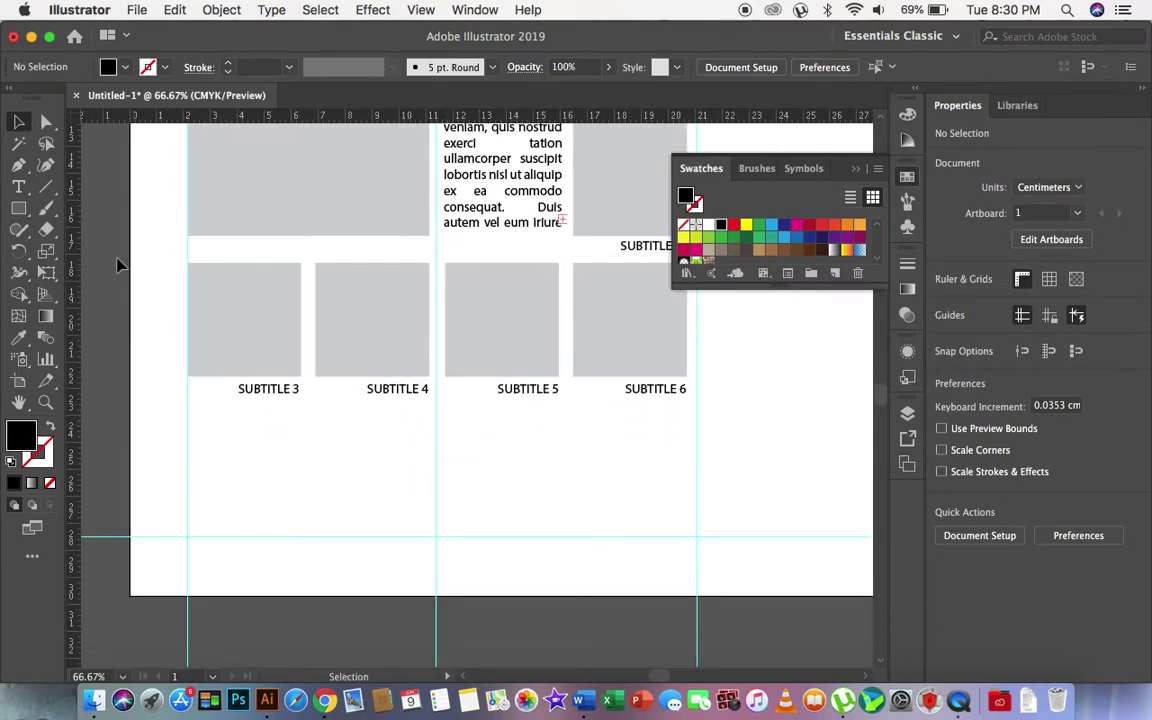
pyautogui.click(18, 186)
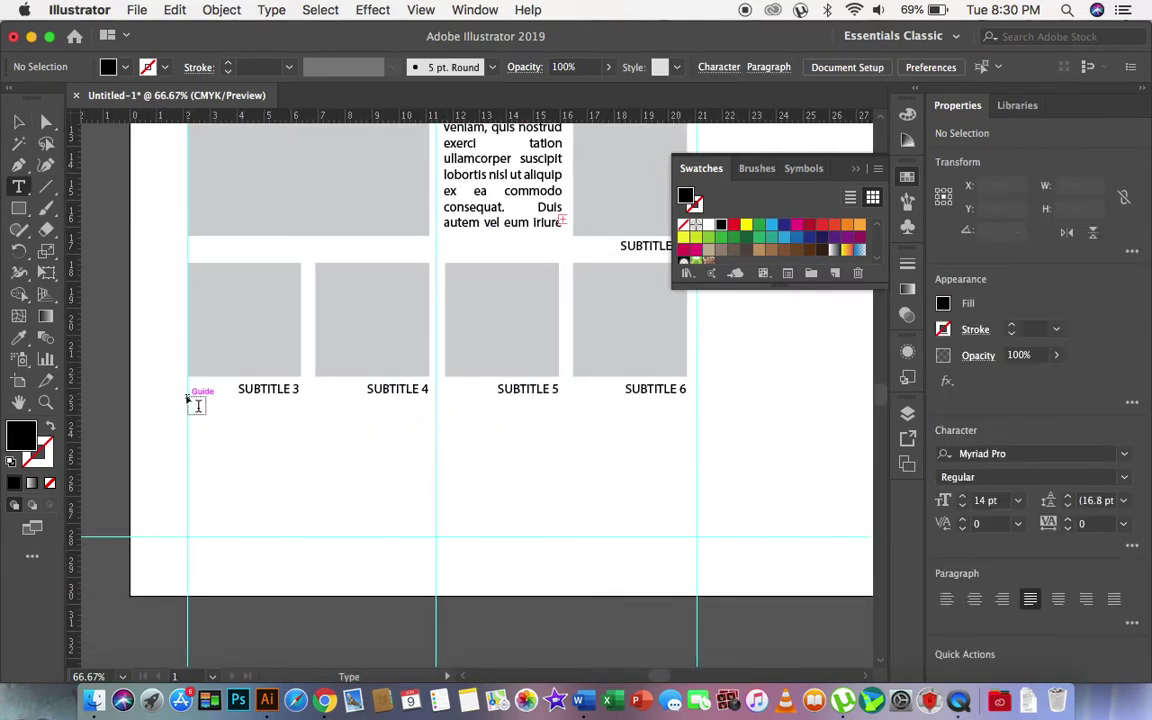
pyautogui.moveTo(187, 399); pyautogui.dragTo(302, 541)
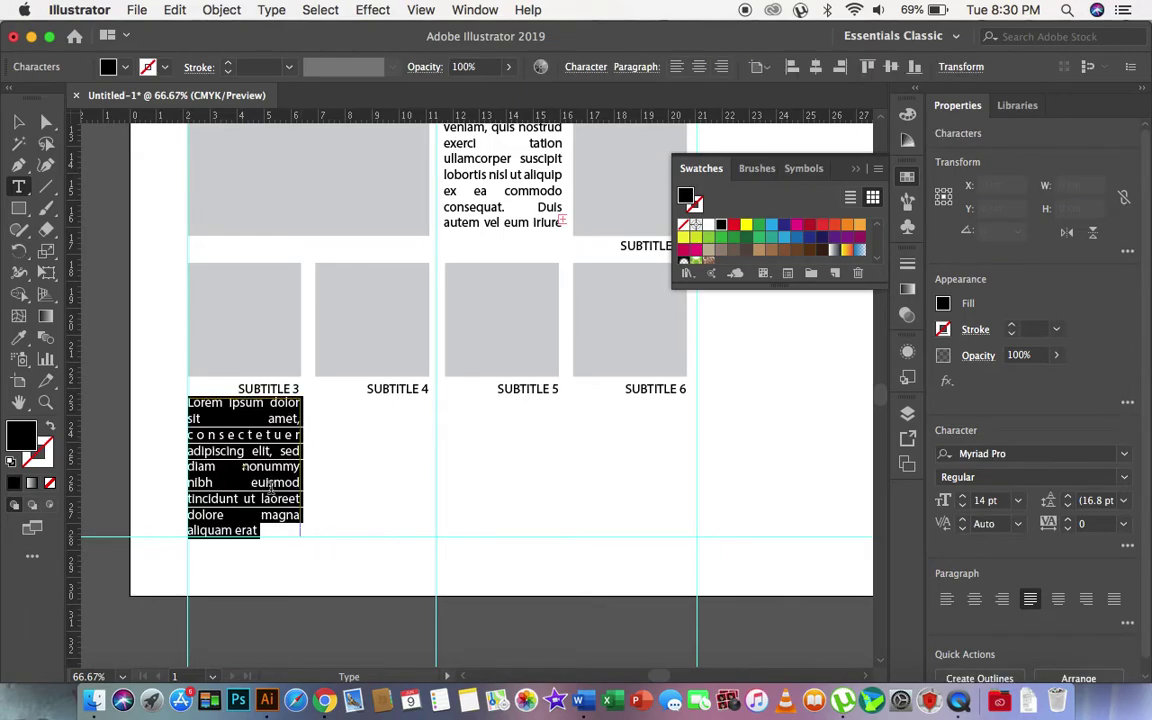
pyautogui.click(18, 121)
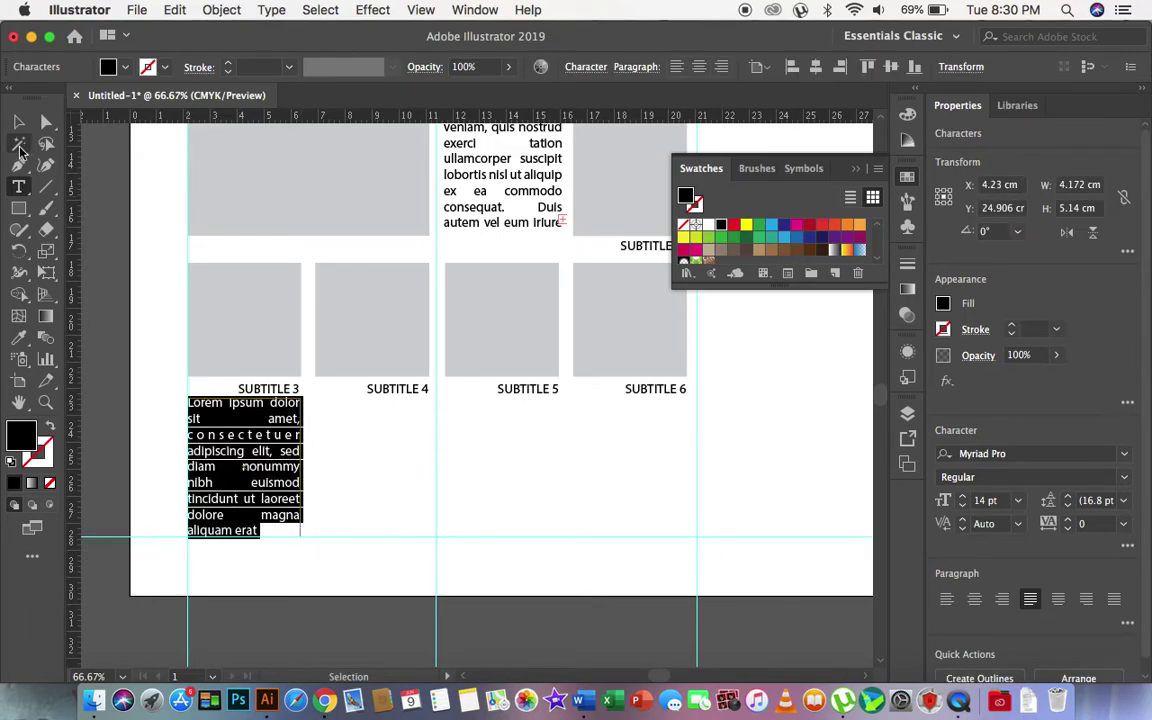
pyautogui.click(128, 426)
pyautogui.click(236, 432)
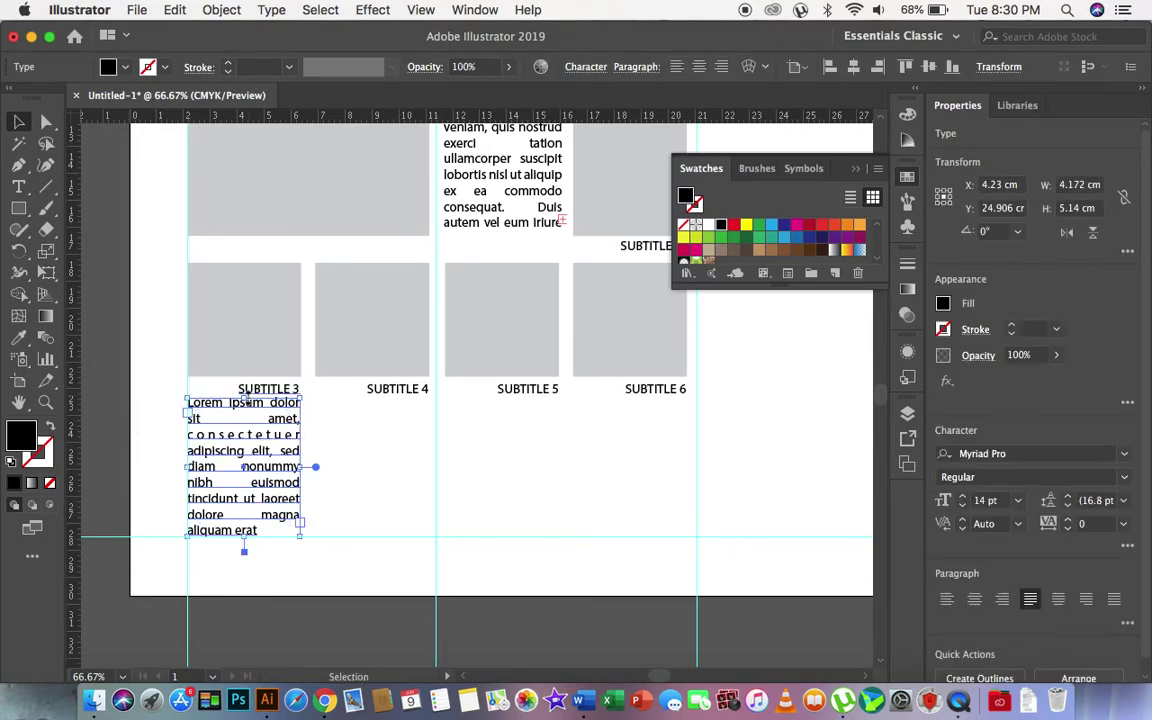
pyautogui.moveTo(244, 400); pyautogui.dragTo(244, 404)
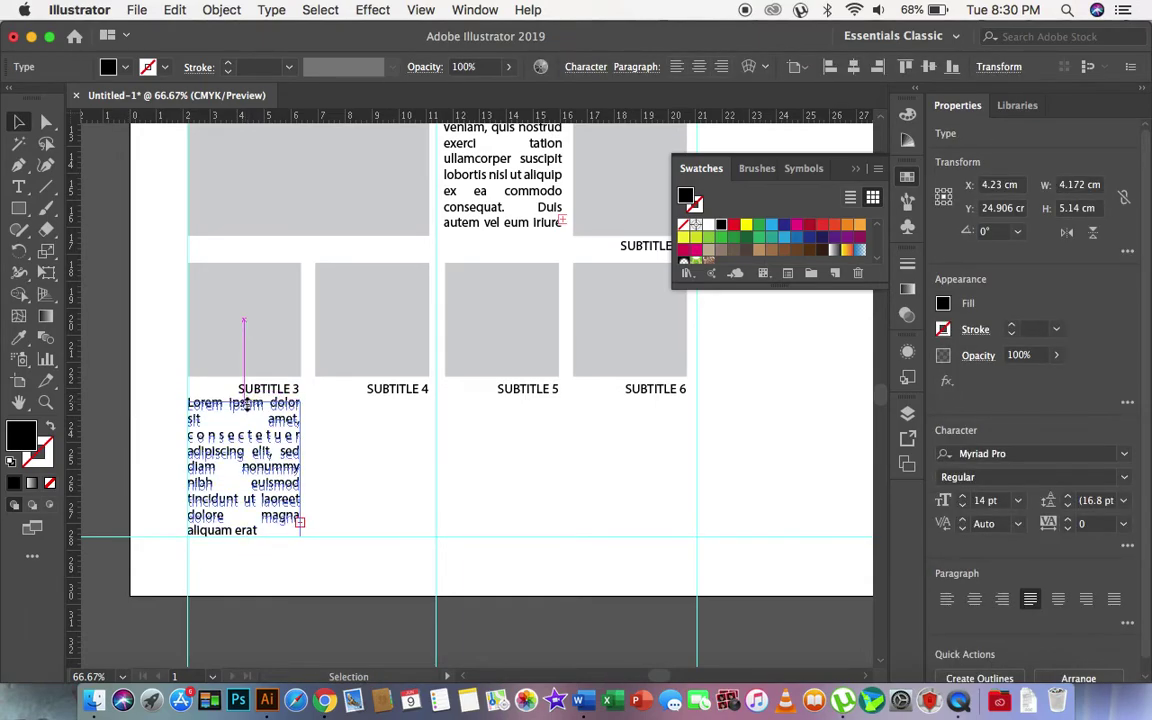
# Step: Trim the SUBTITLE 3 text by deleting the word 'magna'
pyautogui.doubleClick(277, 502)
pyautogui.hotkey('ctrl', 'a')
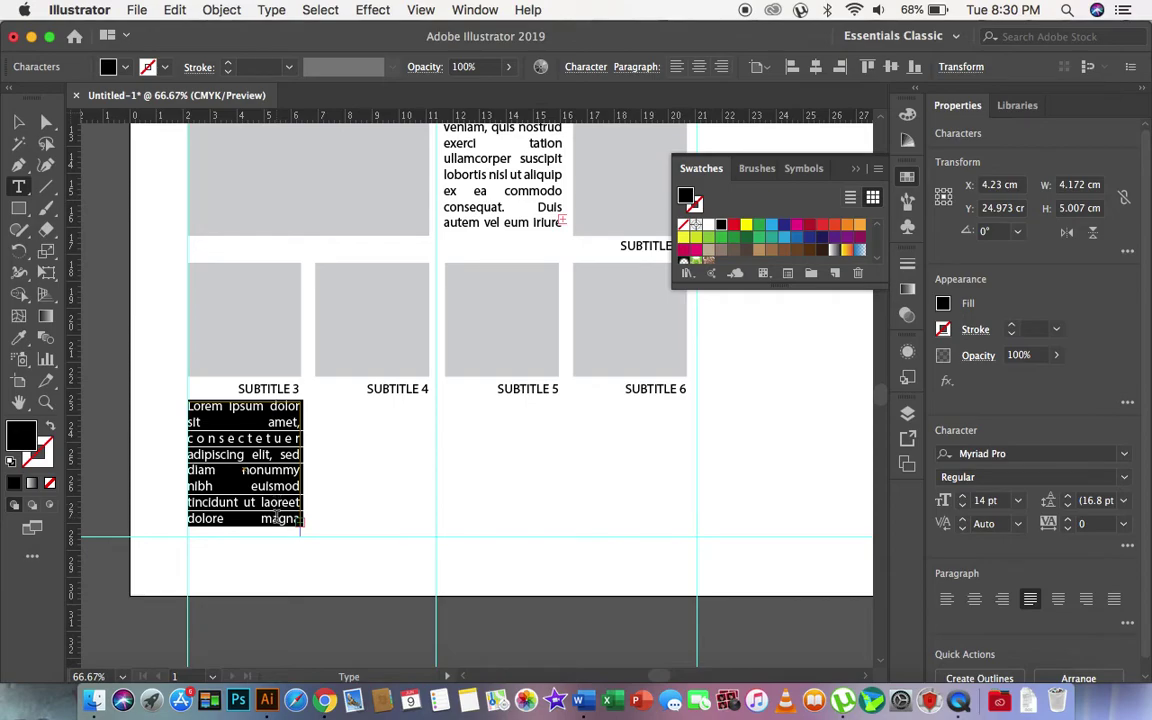
pyautogui.doubleClick(277, 518)
pyautogui.press('BackSpace')
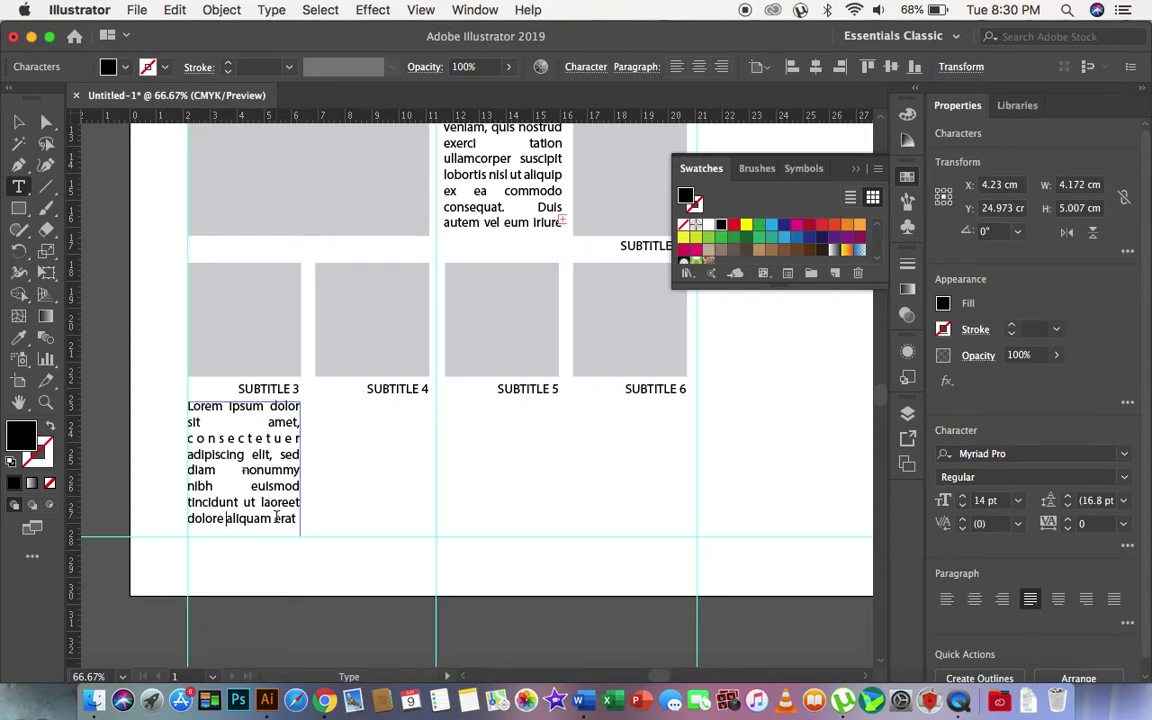
pyautogui.click(18, 121)
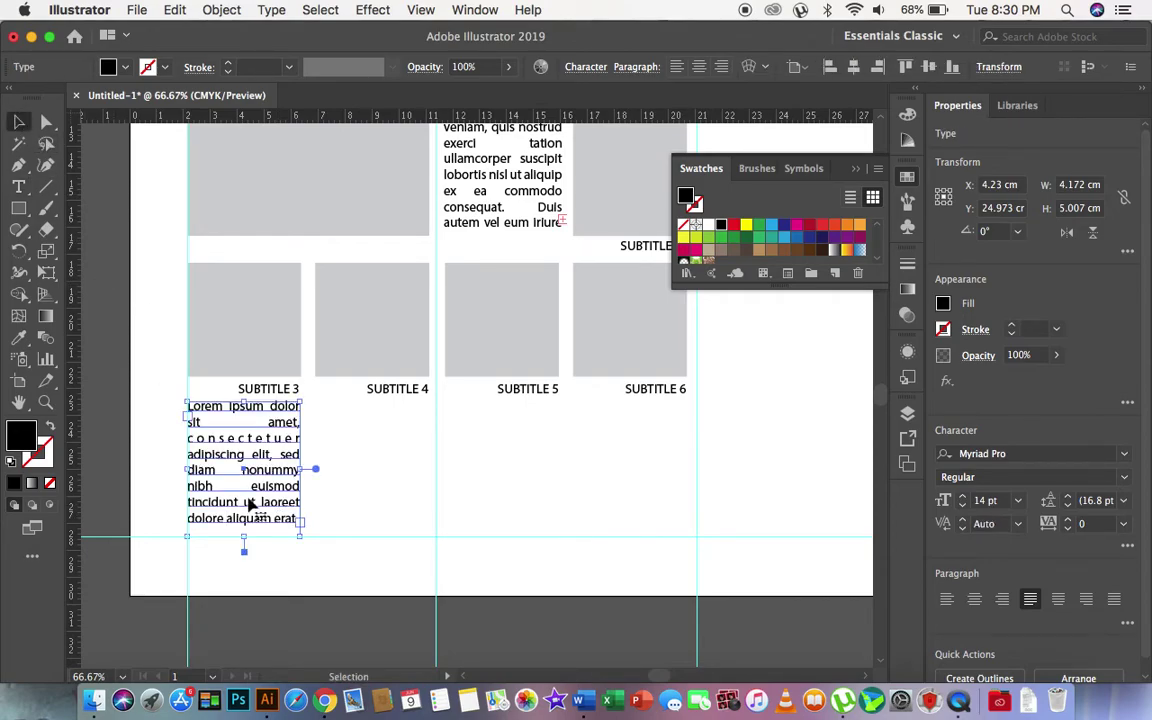
# Step: Alt-drag copies of the text frame under SUBTITLE 4, then under SUBTITLE 5 and 6
pyautogui.press('a')
pyautogui.moveTo(249, 452); pyautogui.dragTo(372, 462)
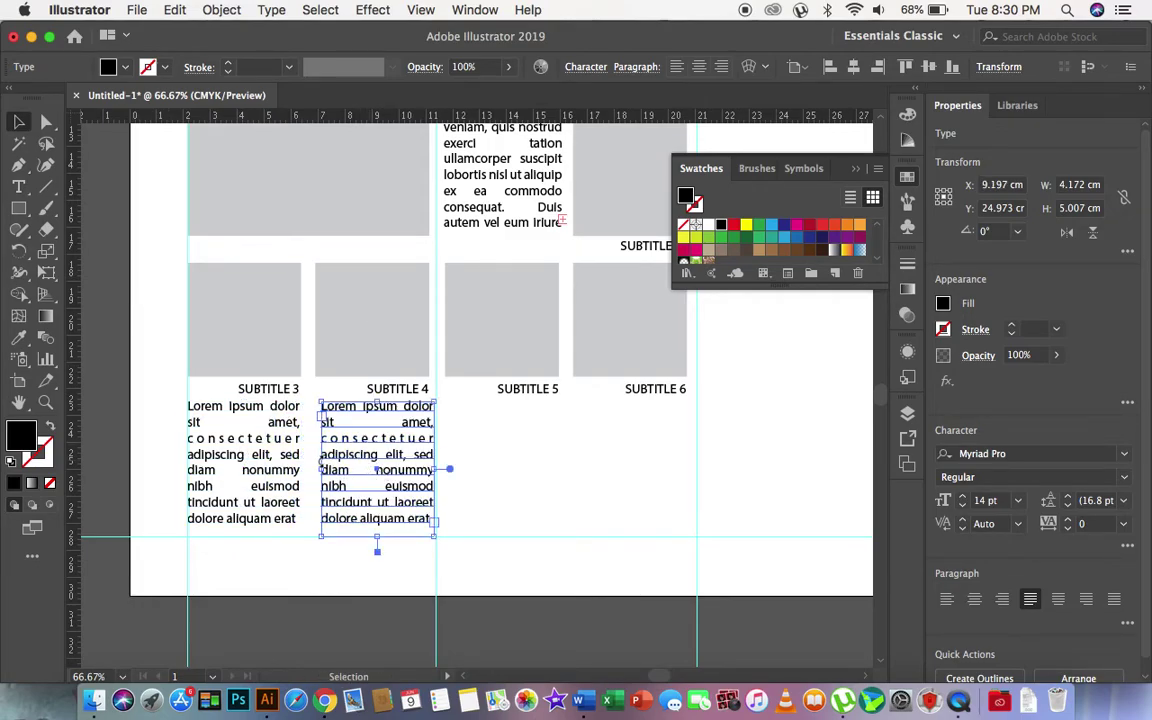
pyautogui.press('Left')
pyautogui.press('Left')
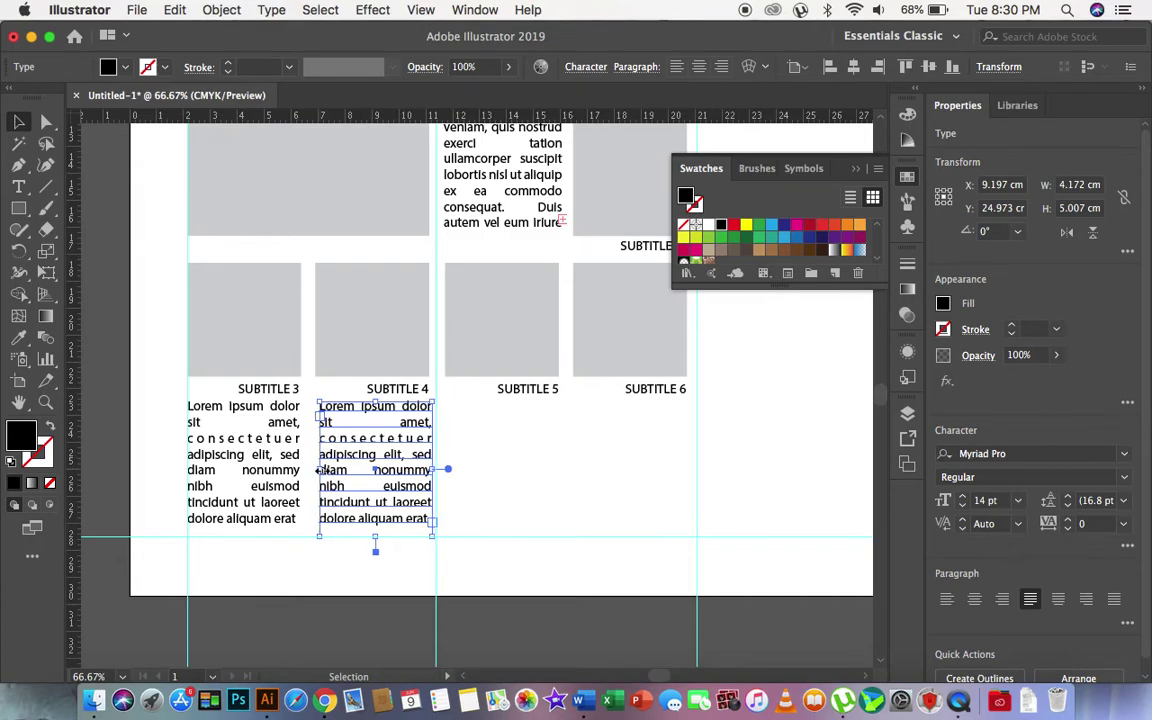
pyautogui.press('Left')
pyautogui.press('Left')
pyautogui.press('Left')
pyautogui.keyDown('shift'); pyautogui.click(252, 490); pyautogui.keyUp('shift')
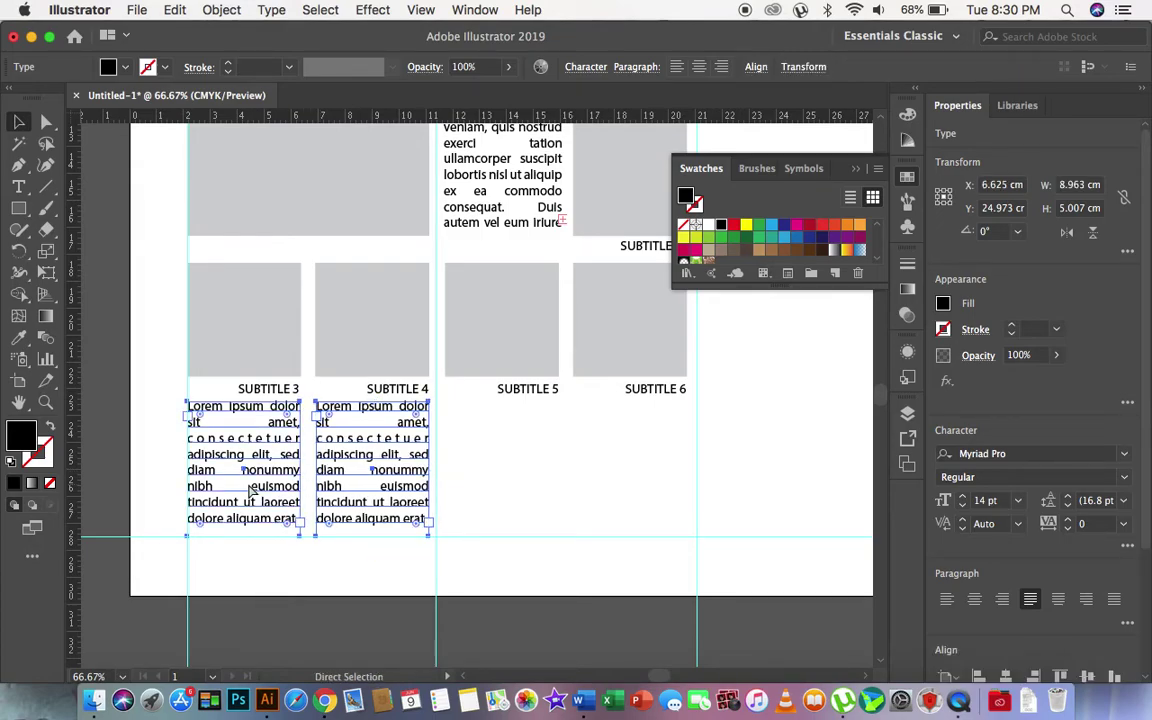
pyautogui.moveTo(252, 490); pyautogui.dragTo(512, 493)
pyautogui.click(802, 404)
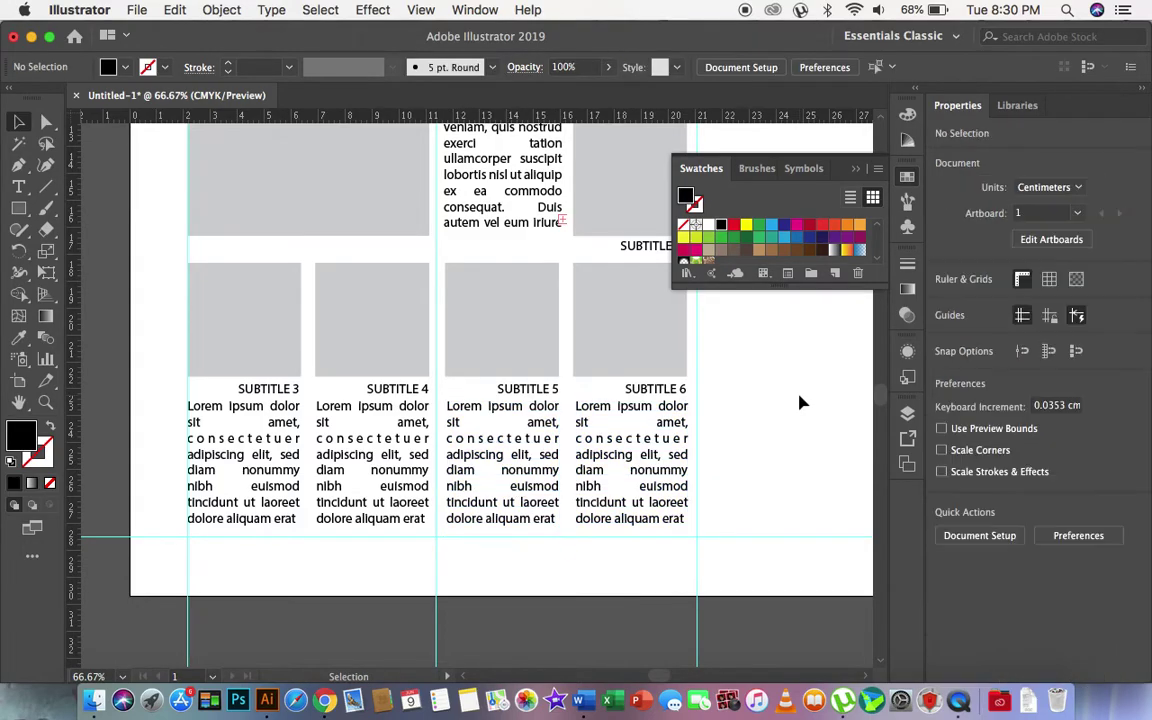
pyautogui.click(45, 402)
# Step: Delete 'nostrud' and nearby words from the long column beside the picture, leaving it ending at 'vulpu'
pyautogui.keyDown('alt'); pyautogui.click(584, 350); pyautogui.keyUp('alt')
pyautogui.keyDown('alt'); pyautogui.click(584, 350); pyautogui.keyUp('alt')
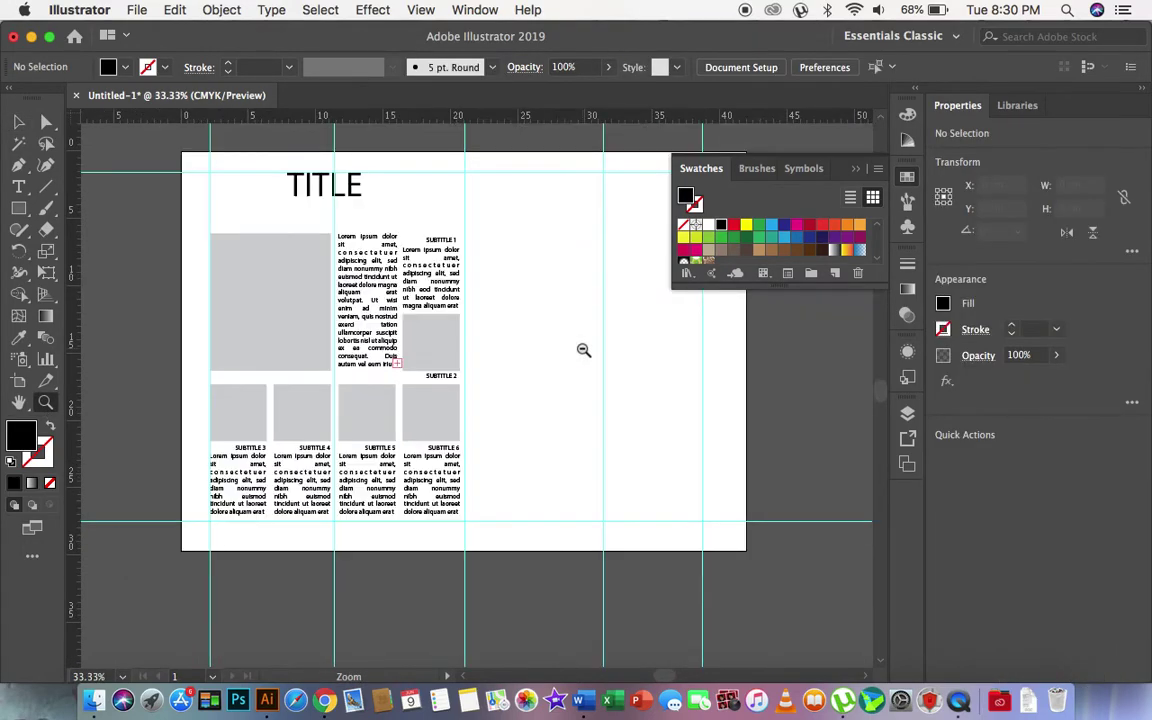
pyautogui.click(425, 385)
pyautogui.click(314, 353)
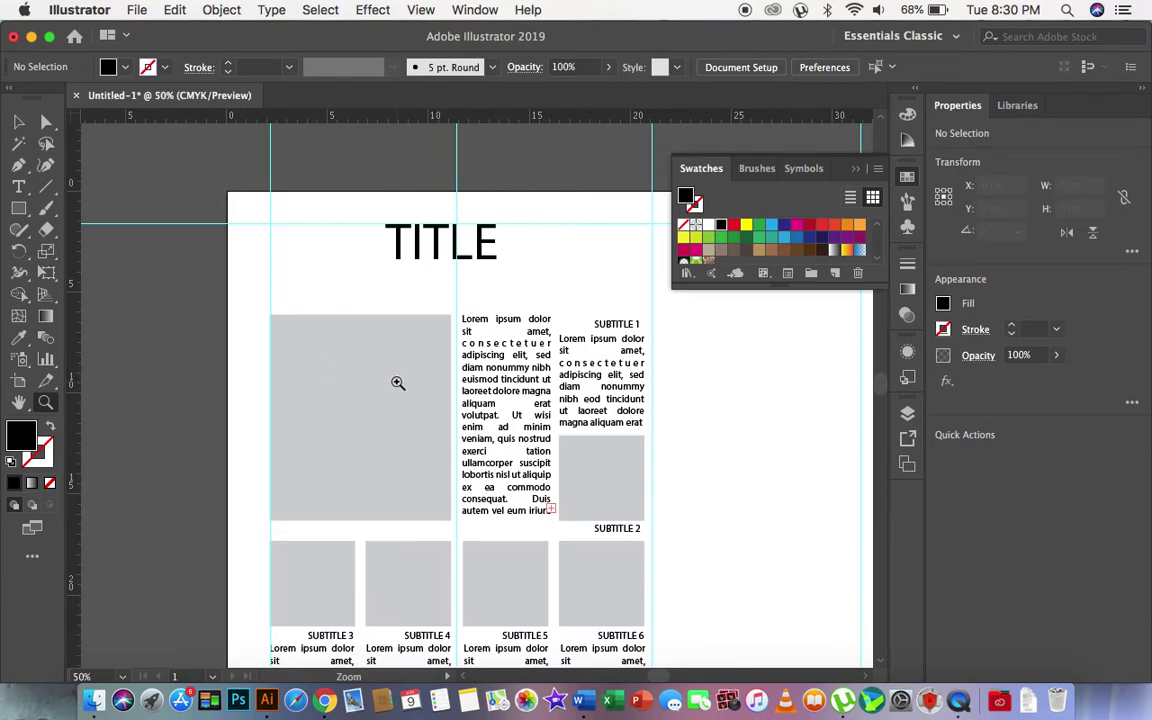
pyautogui.hscroll(5, 397, 383)
pyautogui.scroll(-3, 397, 383)
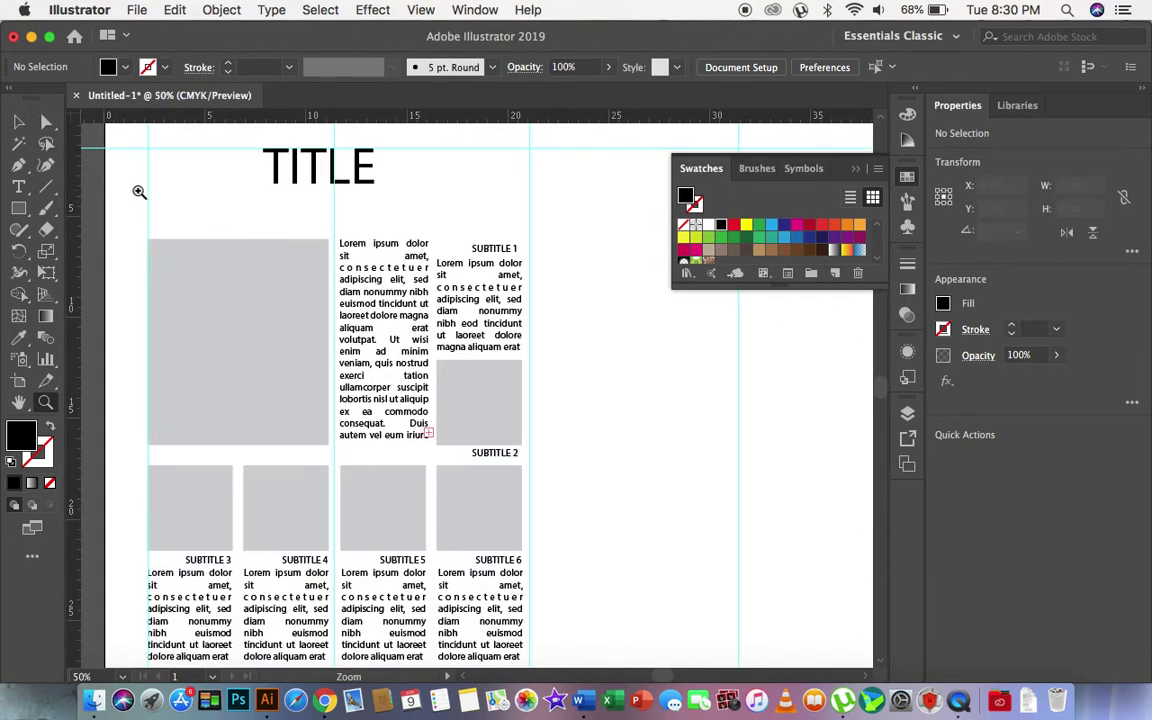
pyautogui.press('v')
pyautogui.click(422, 311)
pyautogui.tripleClick(422, 311)
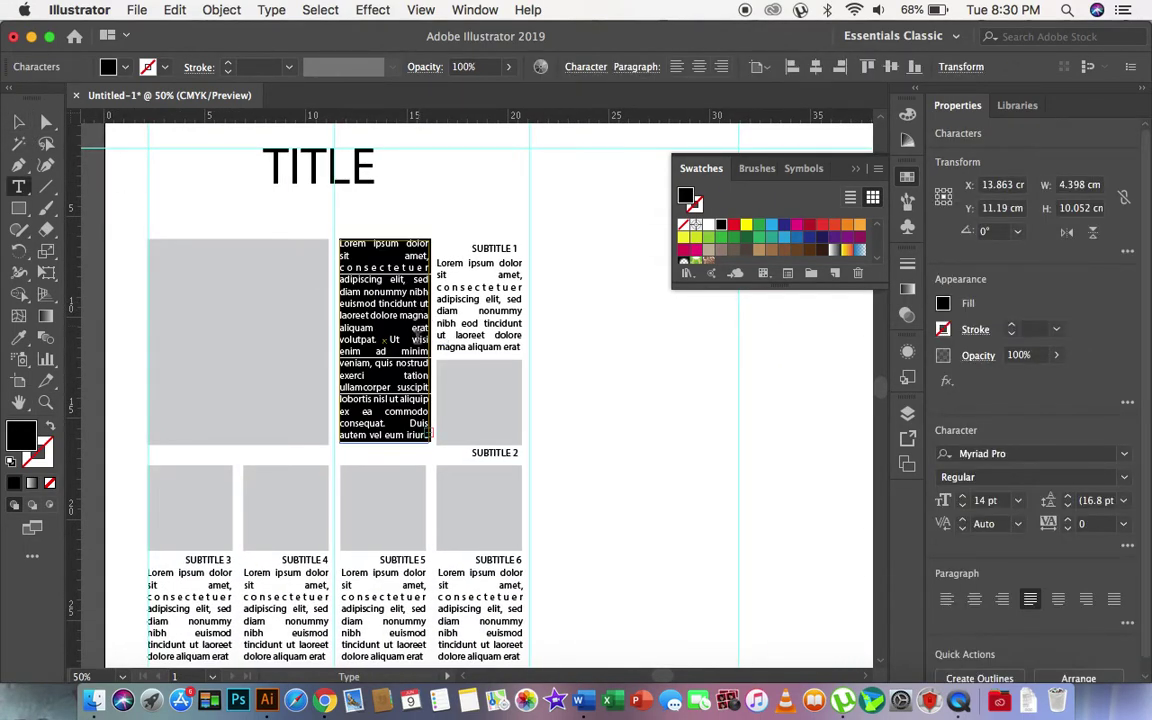
pyautogui.doubleClick(412, 364)
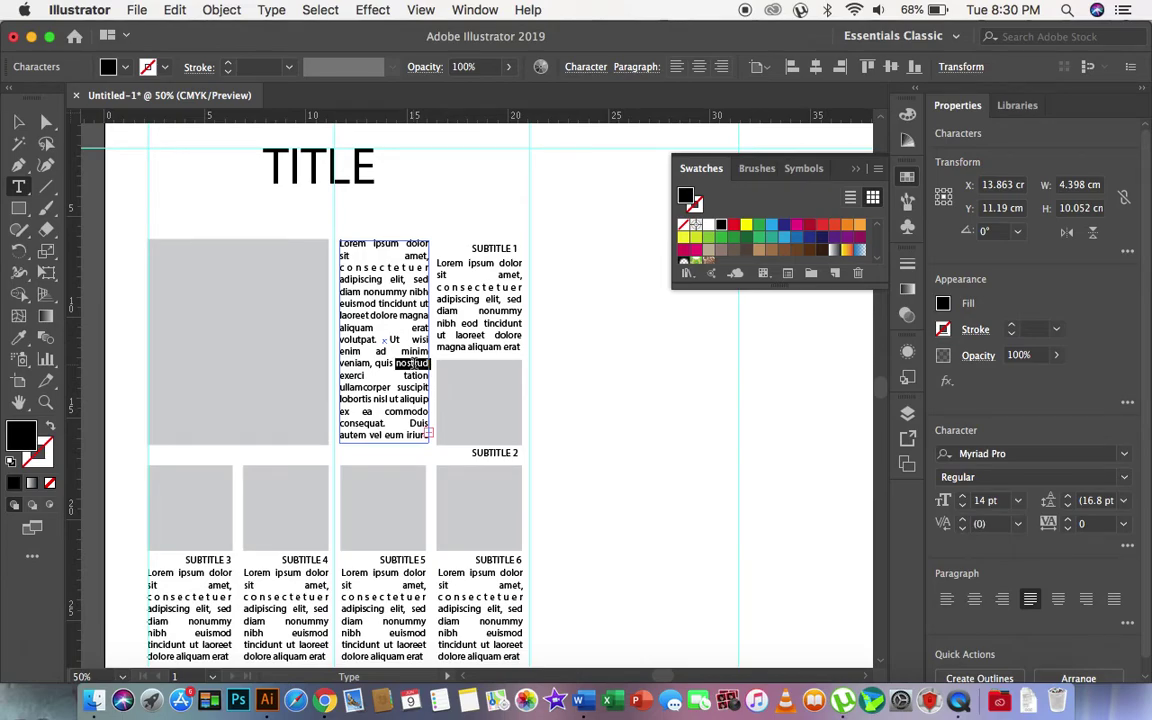
pyautogui.press('BackSpace')
pyautogui.press('BackSpace')
pyautogui.press('BackSpace')
pyautogui.press('BackSpace')
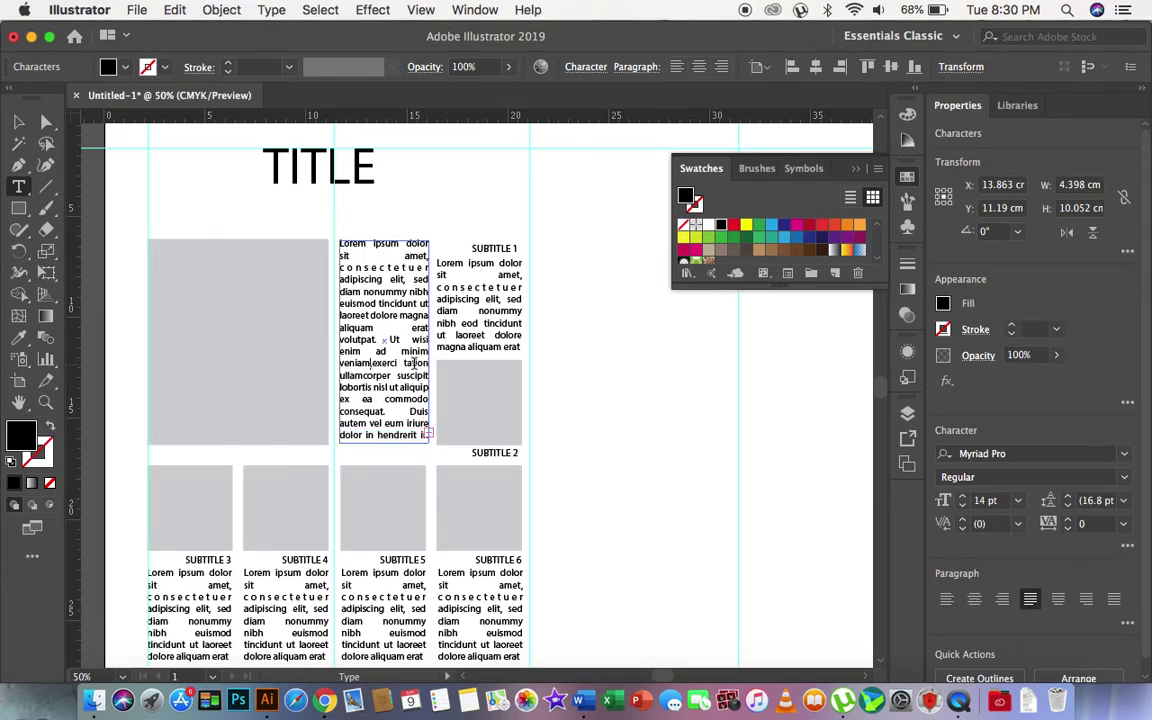
pyautogui.press('BackSpace')
pyautogui.press('BackSpace')
pyautogui.press('BackSpace')
pyautogui.press('BackSpace')
pyautogui.press('BackSpace')
pyautogui.press('BackSpace')
pyautogui.press('BackSpace')
pyautogui.press('BackSpace')
pyautogui.press('BackSpace')
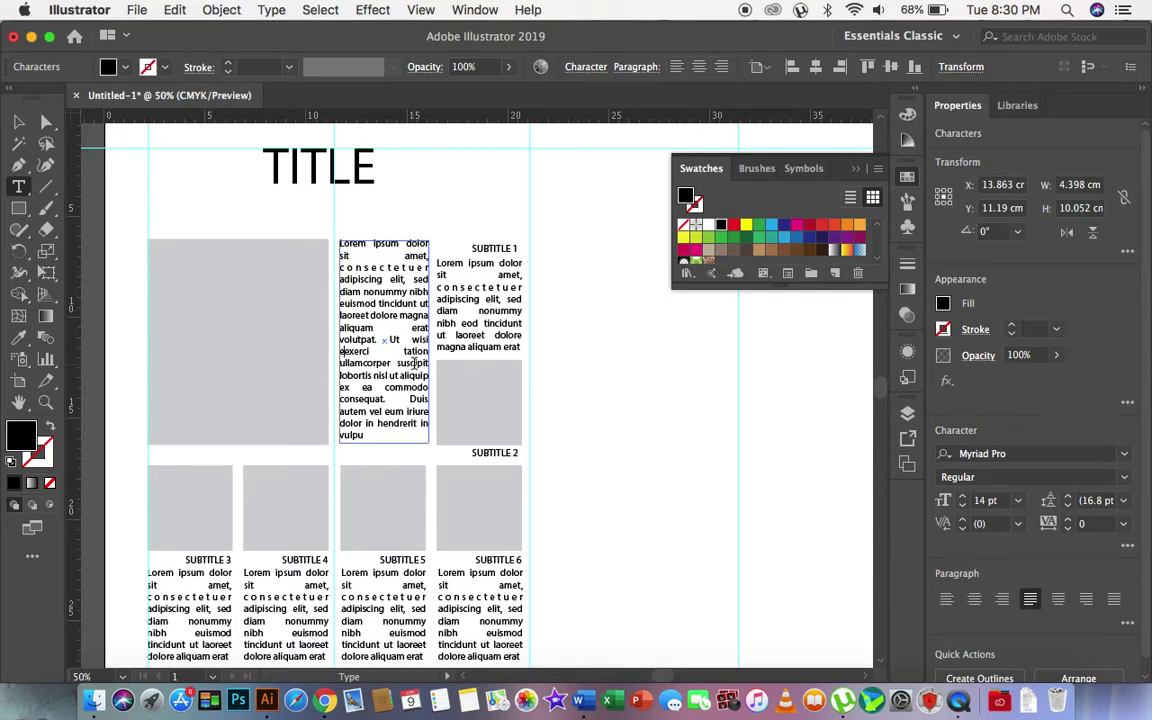
pyautogui.click(18, 121)
# Step: Make the TITLE text frame taller and try a larger font size for its text
pyautogui.click(659, 366)
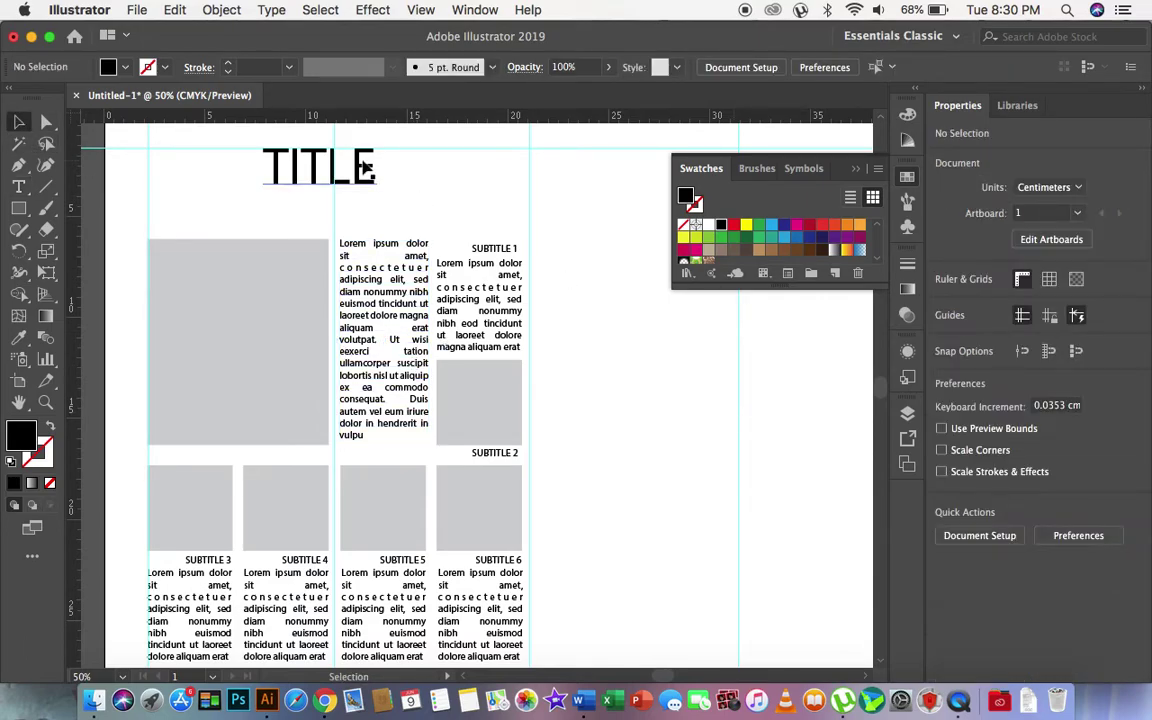
pyautogui.click(360, 170)
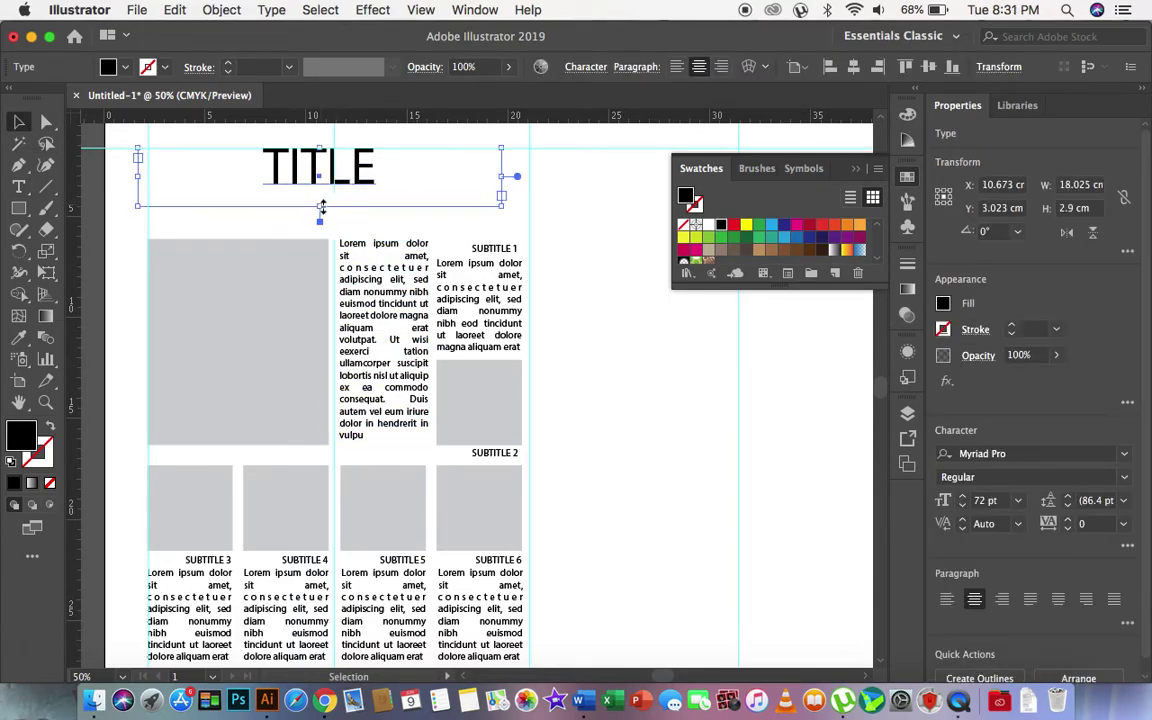
pyautogui.moveTo(322, 207); pyautogui.dragTo(322, 226)
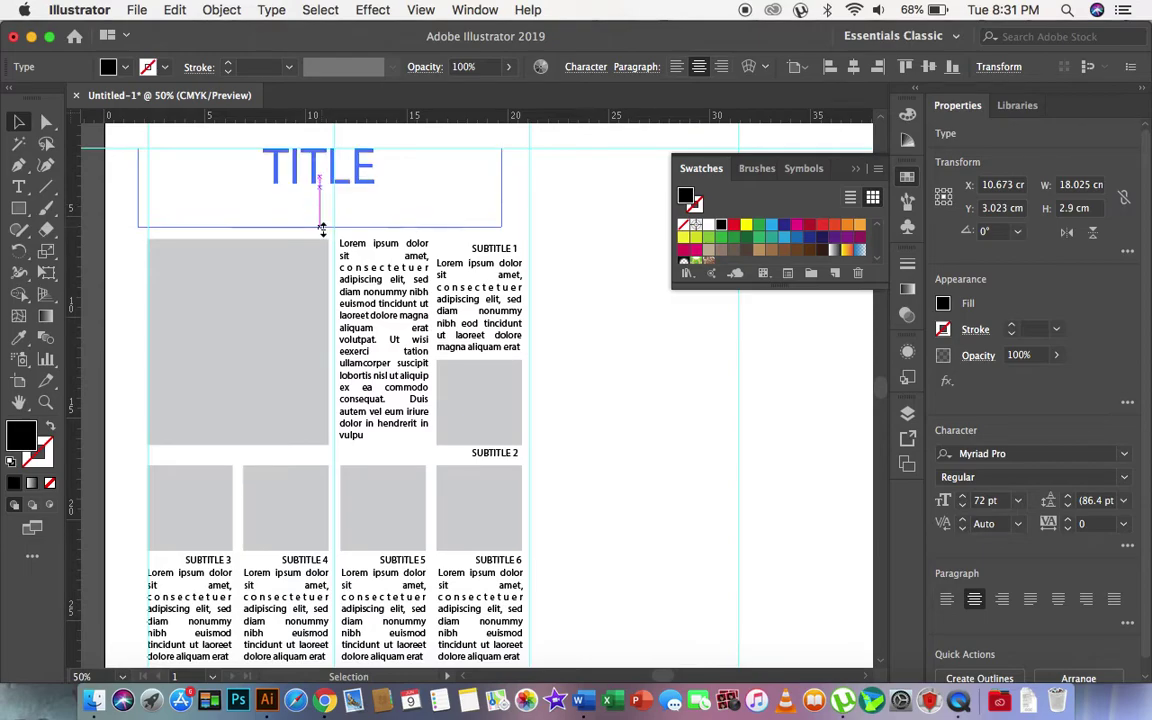
pyautogui.doubleClick(312, 168)
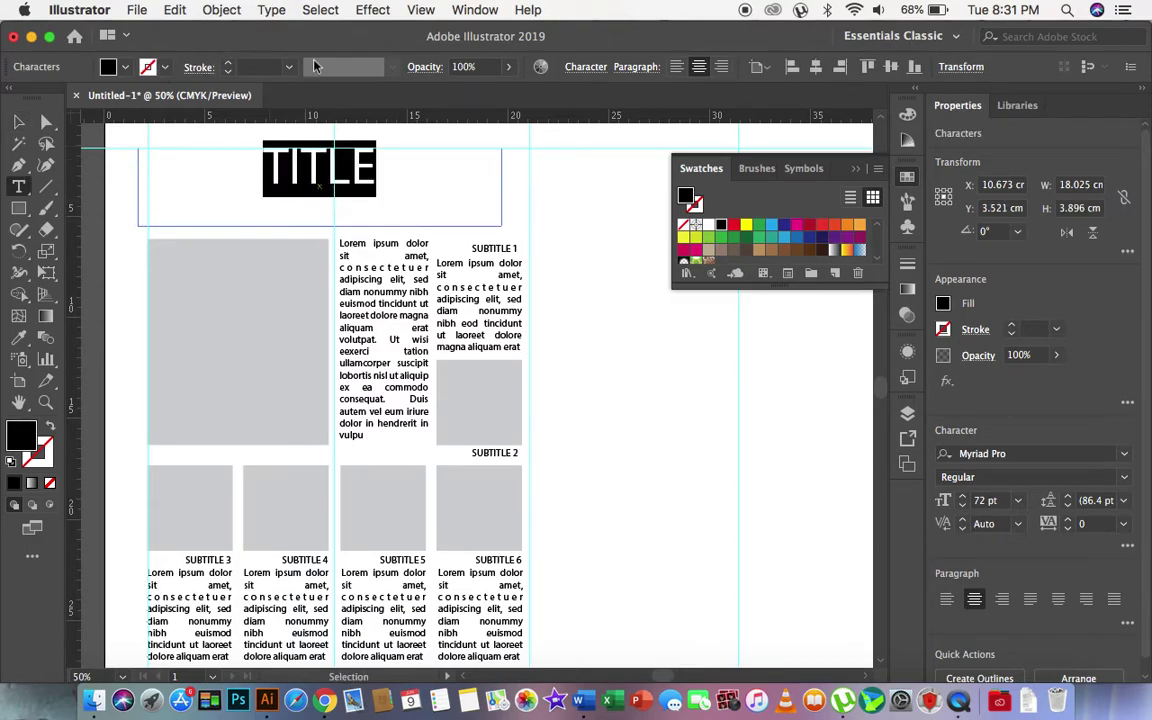
pyautogui.click(592, 70)
pyautogui.click(588, 67)
pyautogui.click(452, 149)
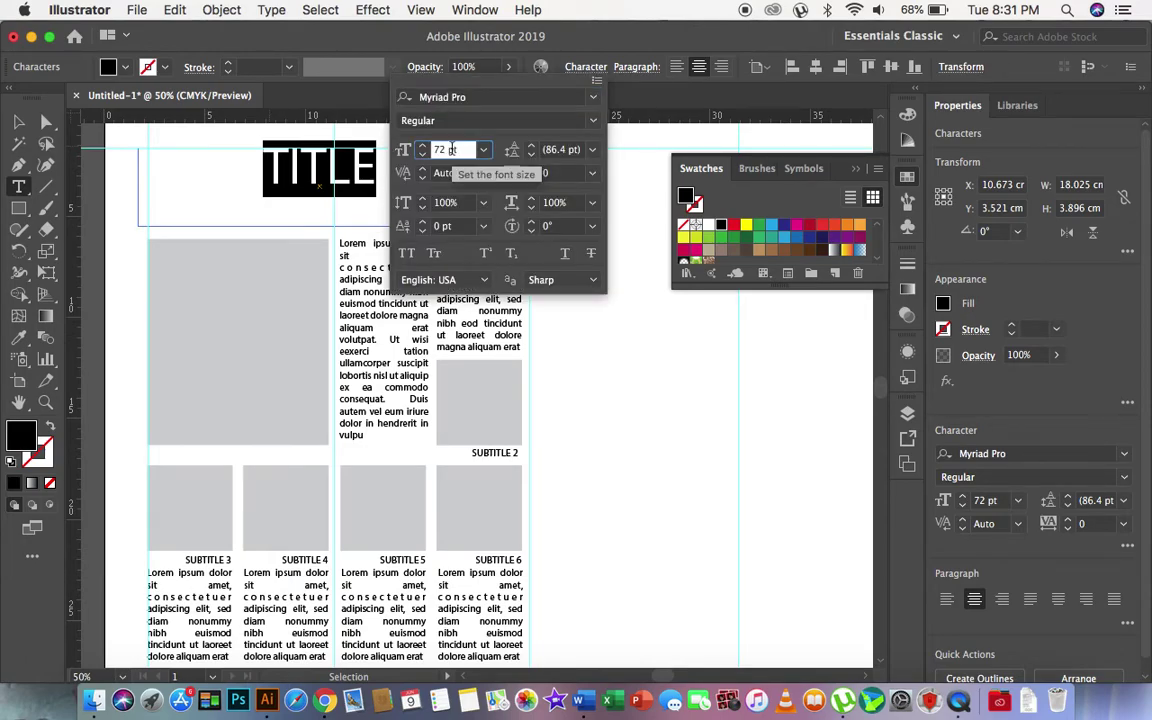
pyautogui.write('1010')
pyautogui.press('Return')
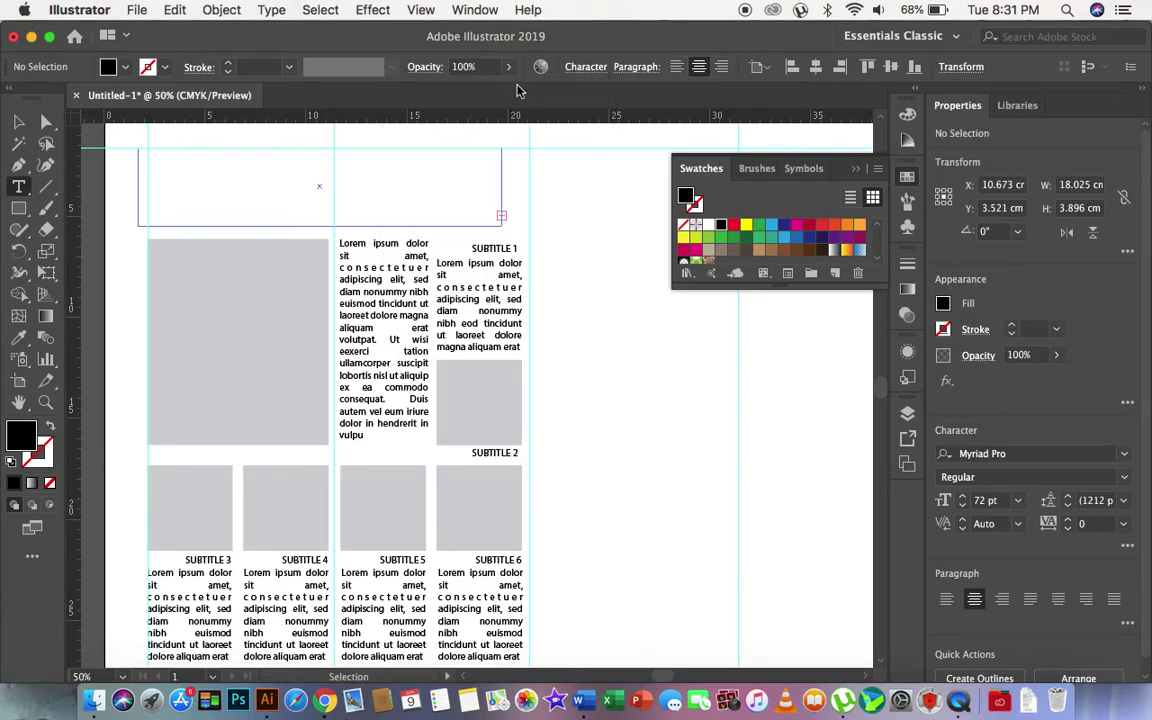
# Step: Undo the oversized size, set TITLE to 101 pt and add 'MAIN' before it
pyautogui.press('super+z')
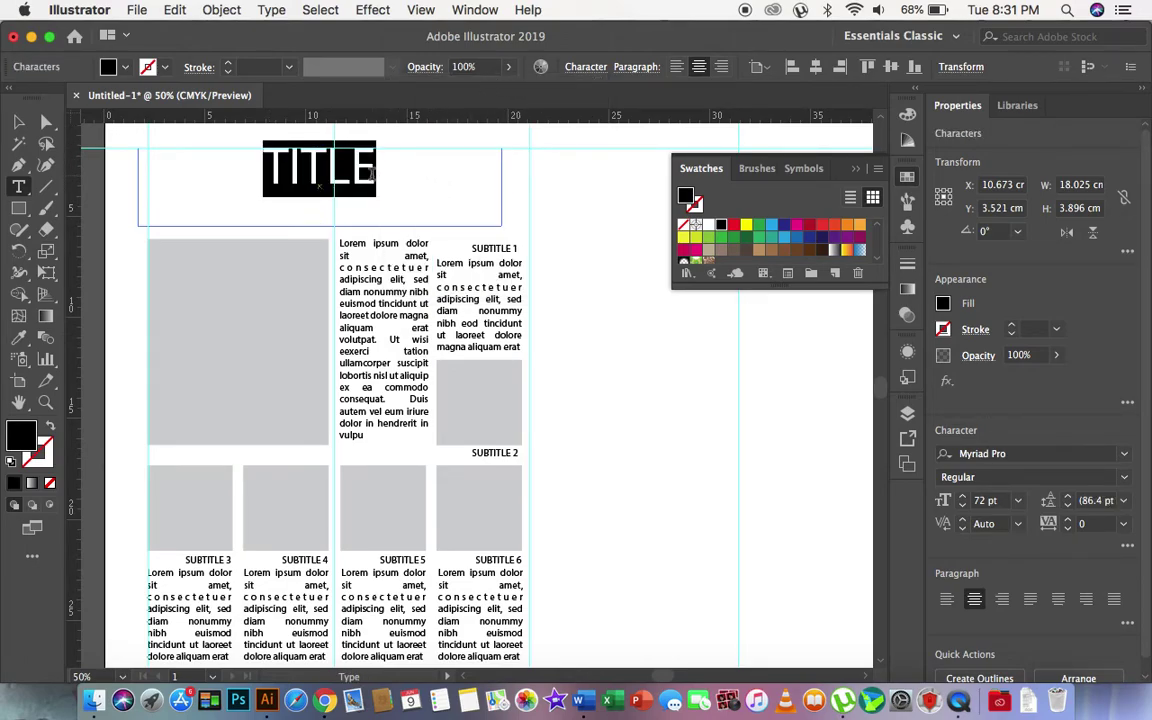
pyautogui.click(588, 68)
pyautogui.click(461, 151)
pyautogui.write('101')
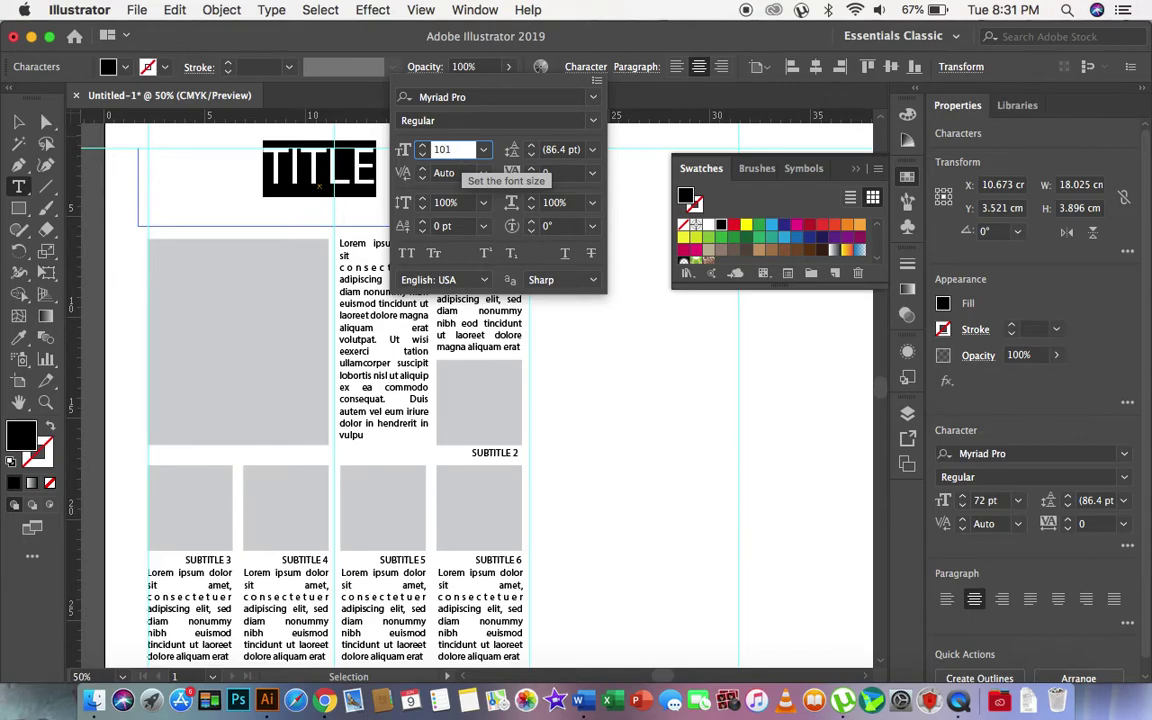
pyautogui.press('Return')
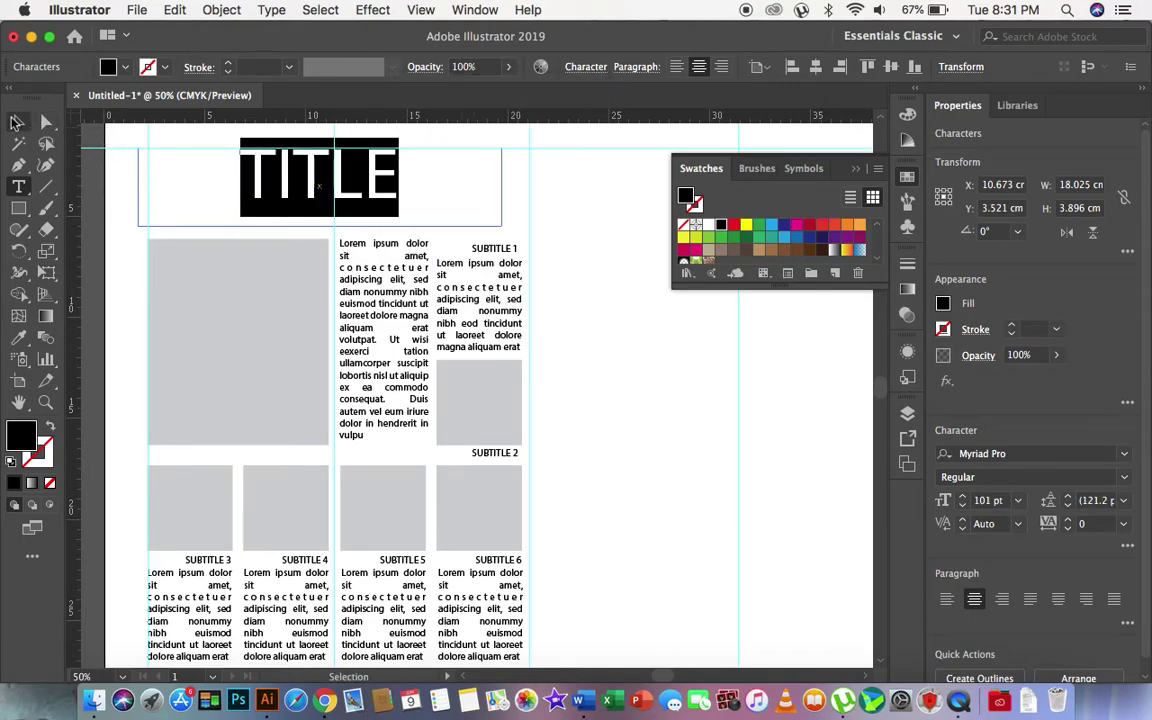
pyautogui.click(244, 167)
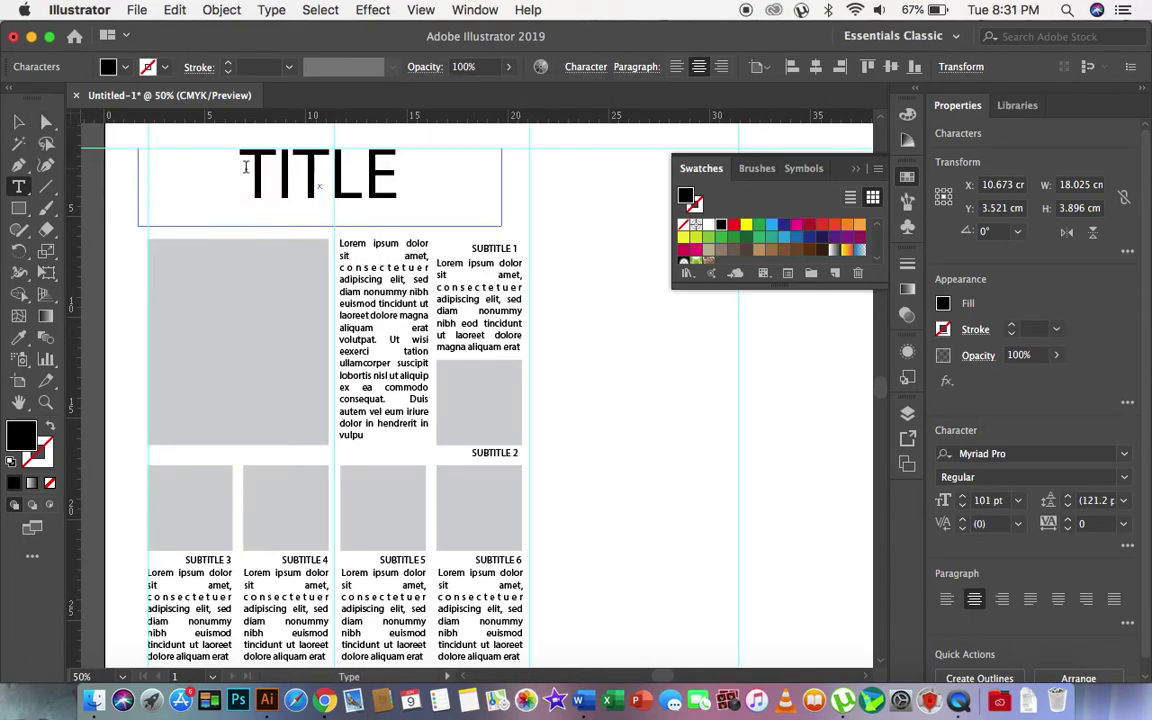
pyautogui.write('MAIN')
pyautogui.click(20, 122)
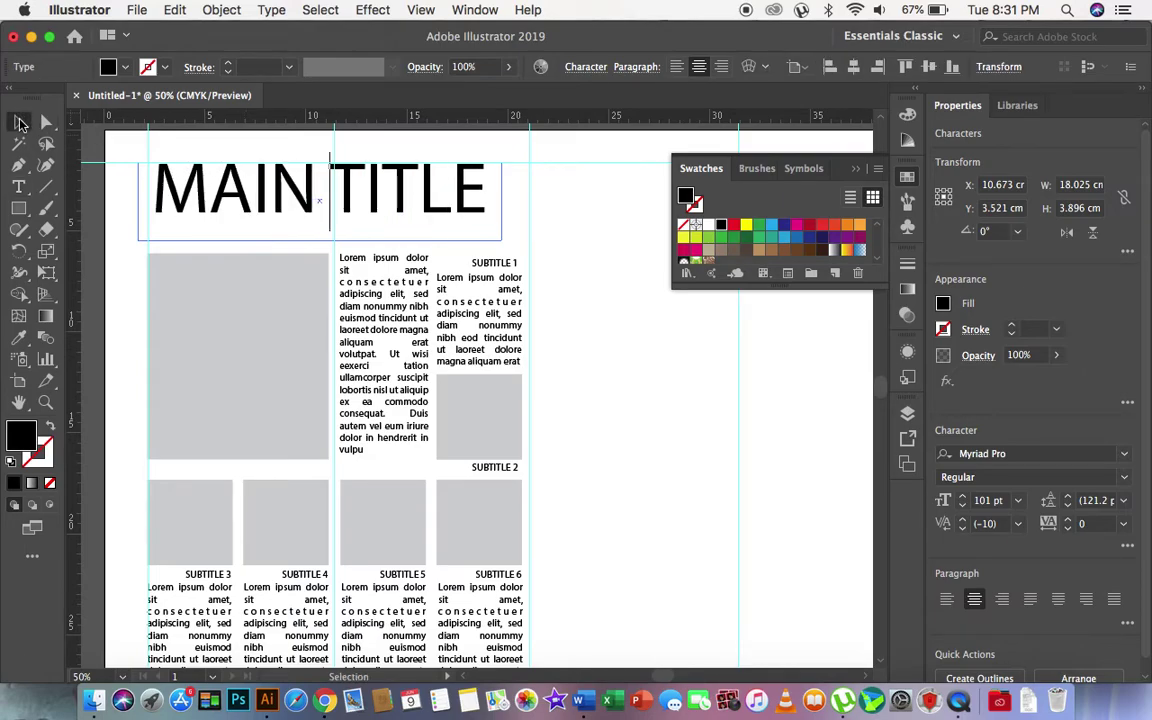
pyautogui.click(610, 255)
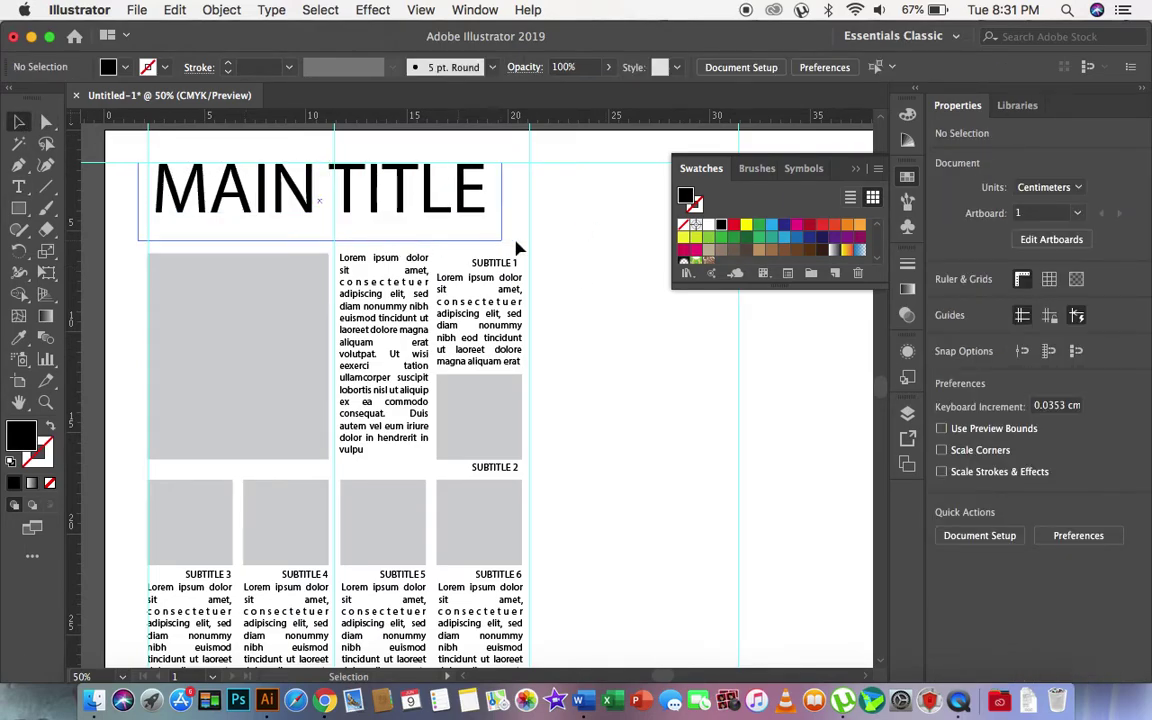
pyautogui.scroll(-3, 575, 329)
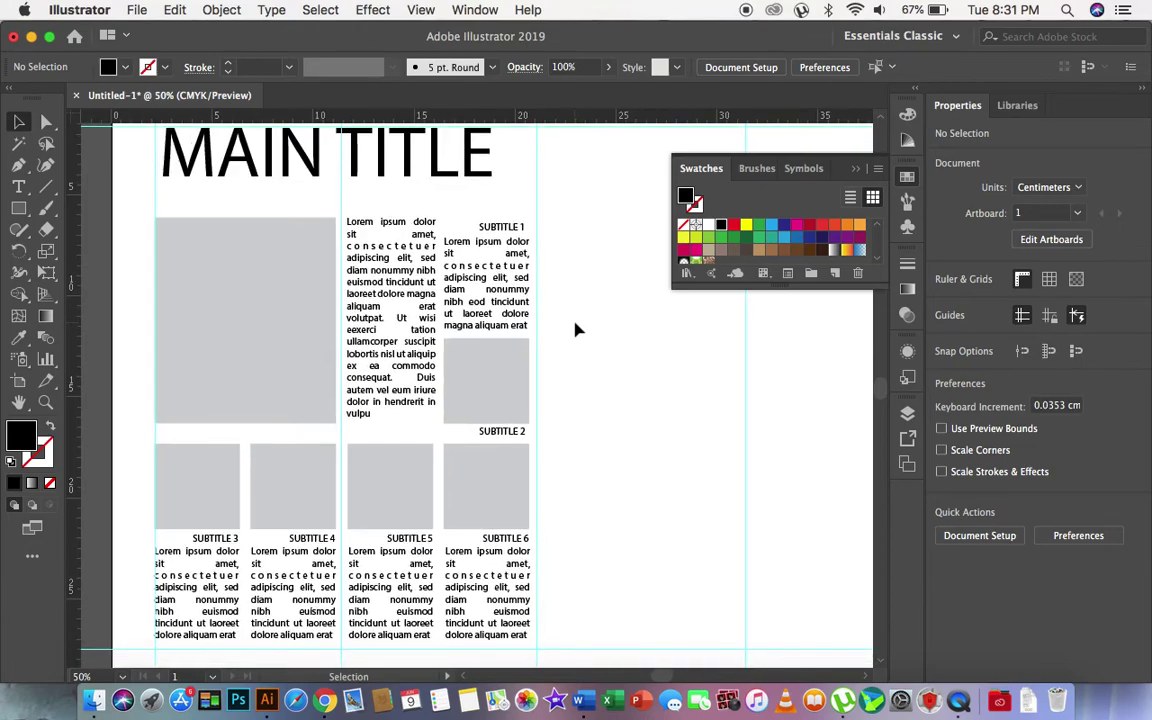
pyautogui.scroll(3, 565, 322)
pyautogui.click(351, 222)
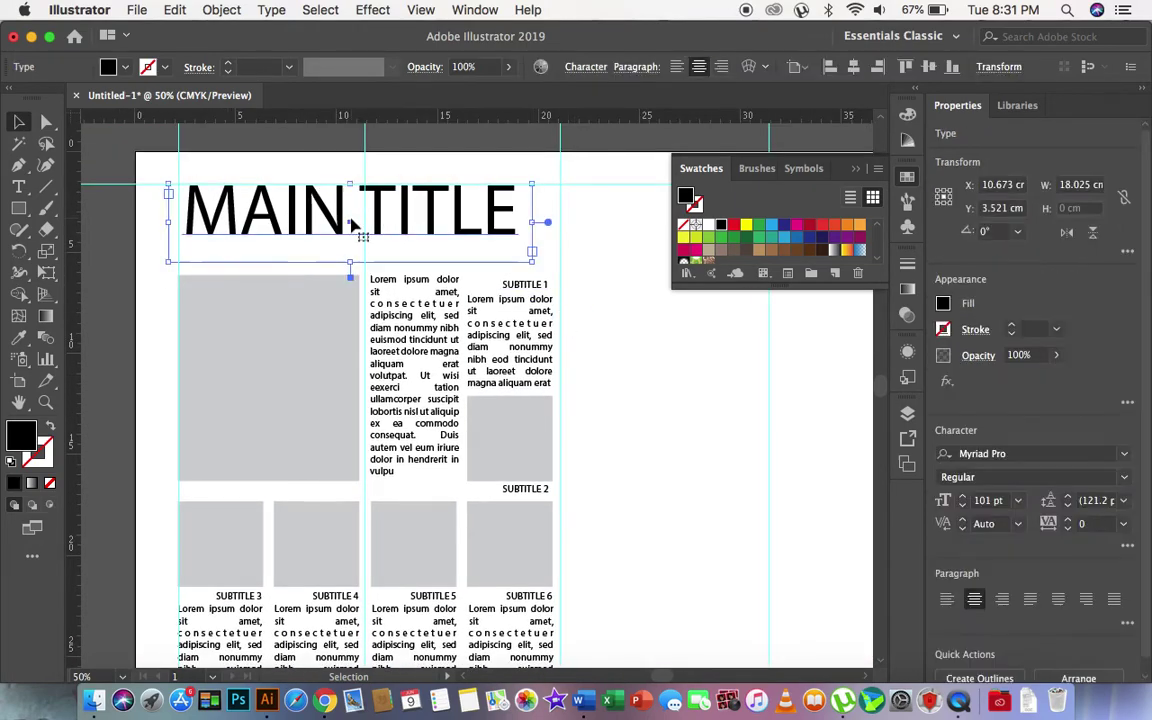
pyautogui.click(270, 380)
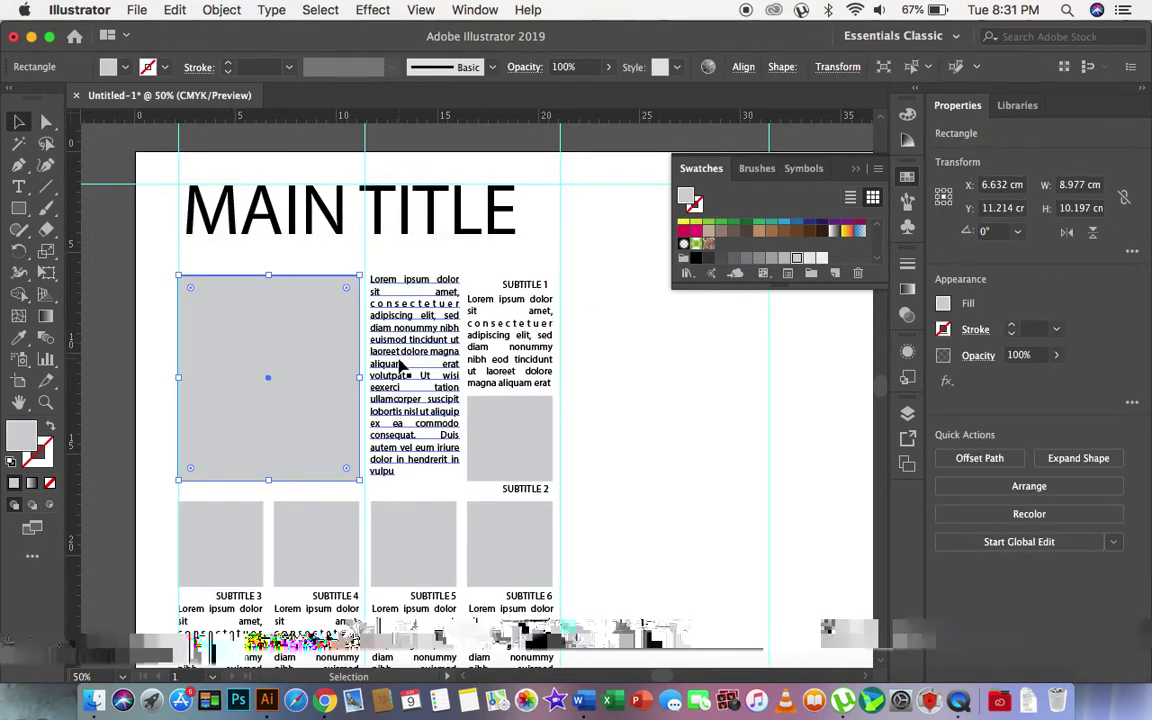
pyautogui.scroll(-5, 400, 366)
pyautogui.click(548, 176)
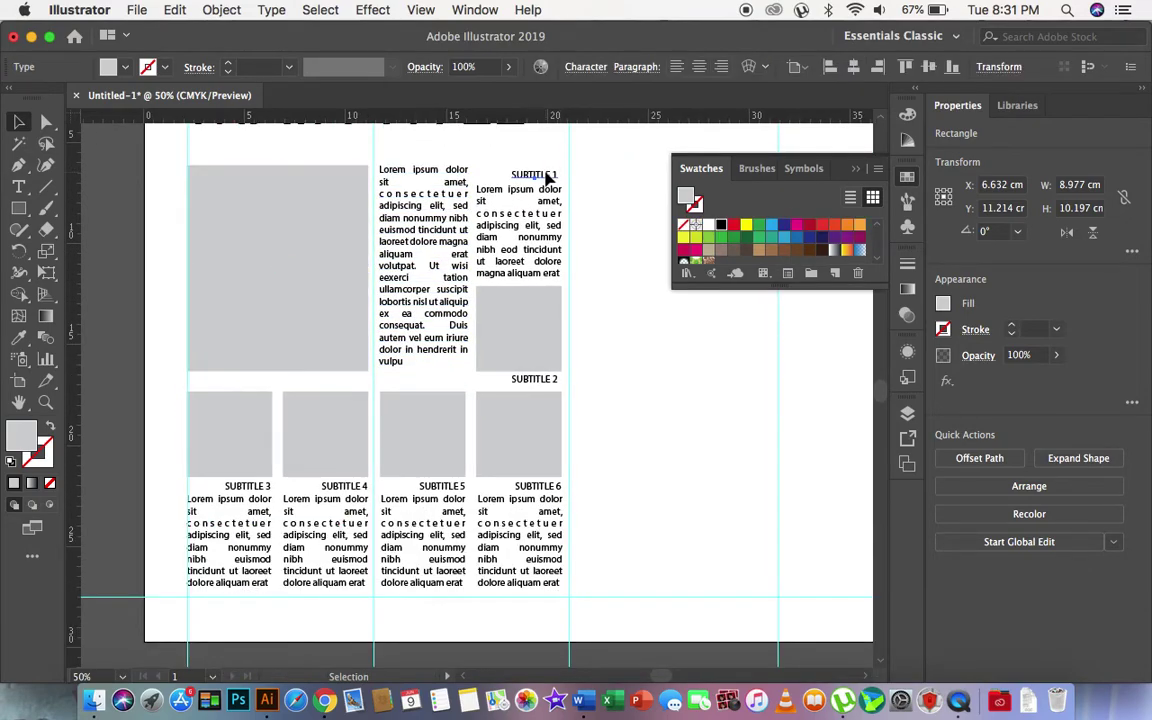
pyautogui.click(543, 386)
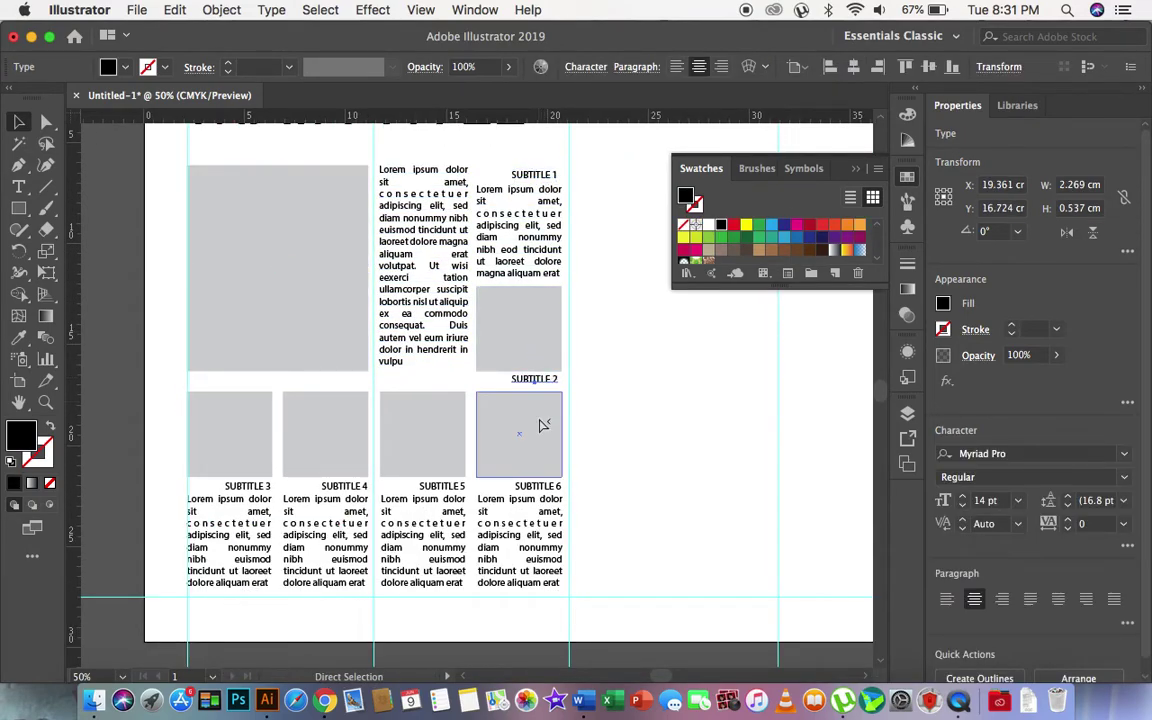
pyautogui.click(537, 490)
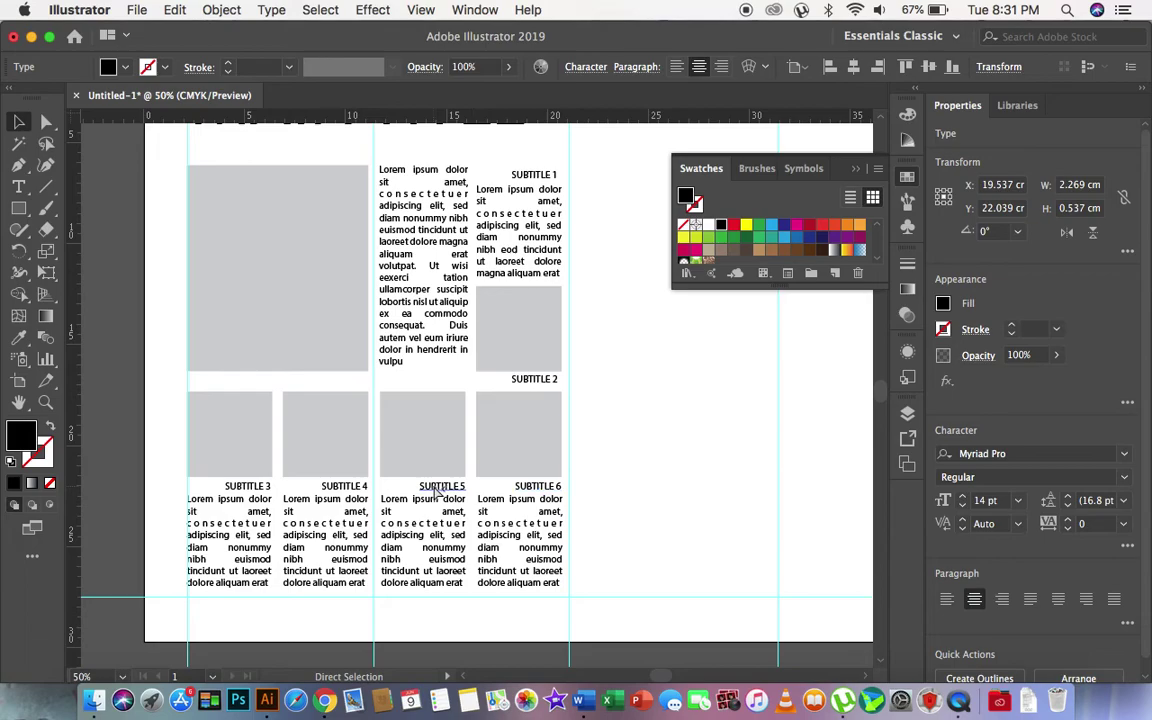
pyautogui.click(437, 490)
pyautogui.click(340, 487)
pyautogui.click(245, 487)
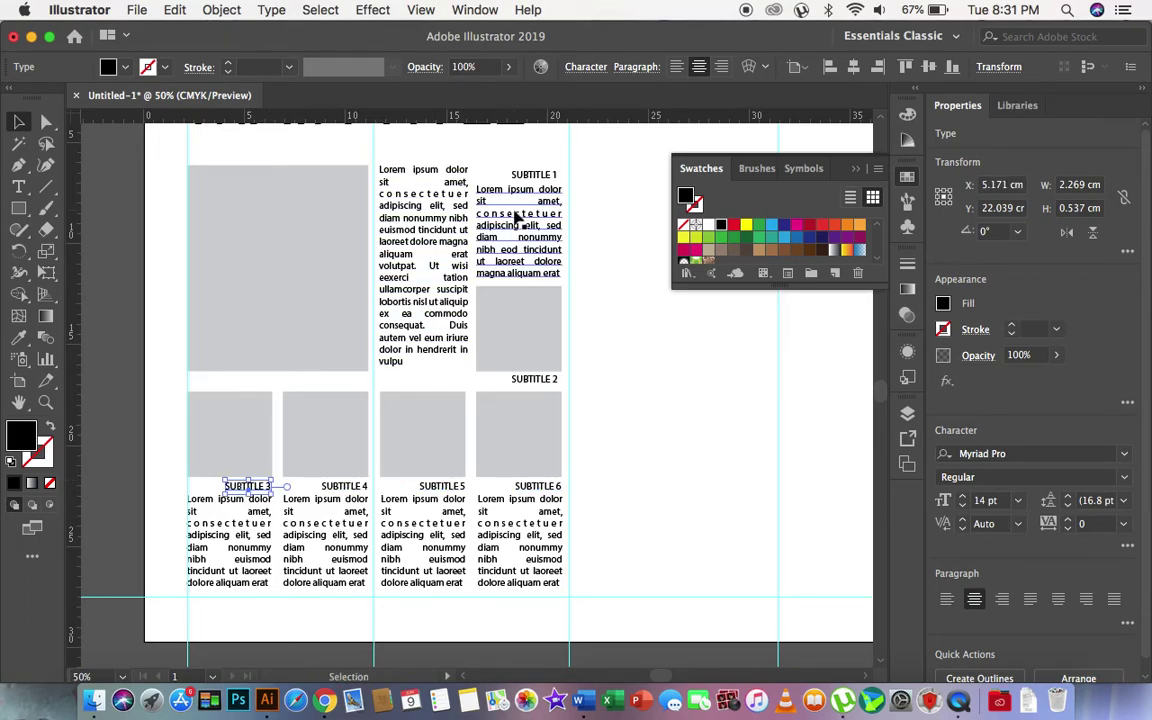
pyautogui.click(537, 177)
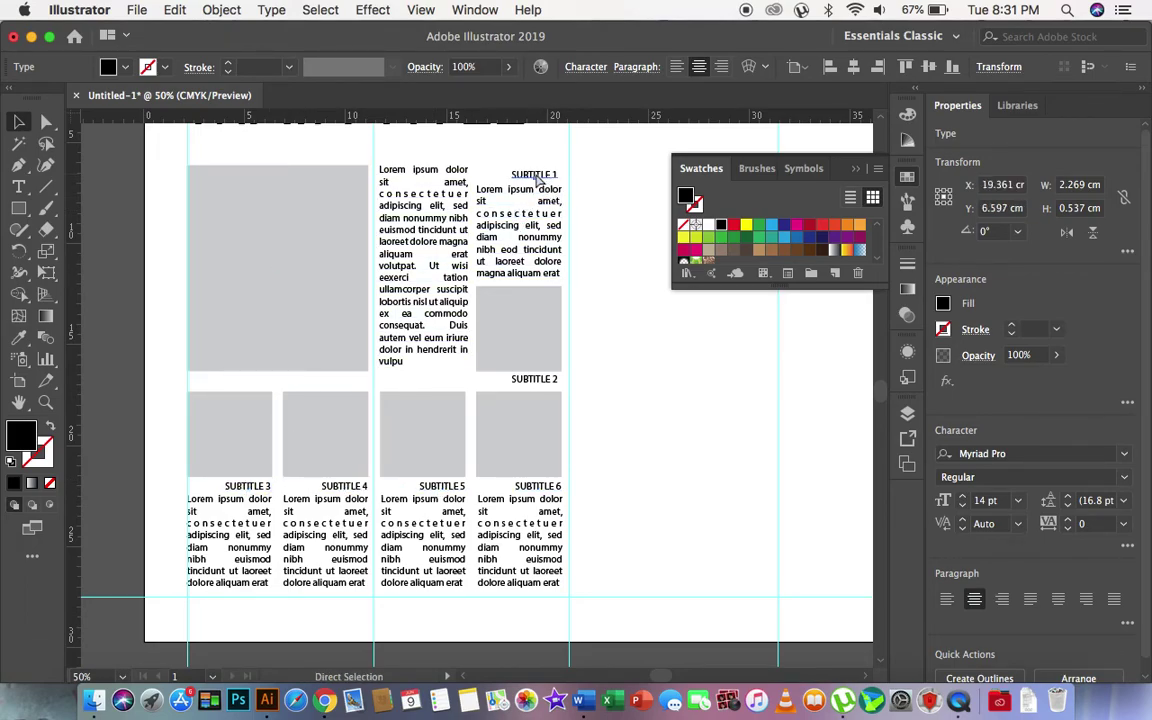
# Step: Select all six subtitle headings, SUBTITLE 1 through SUBTITLE 6
pyautogui.click(530, 380)
pyautogui.keyDown('shift'); pyautogui.click(533, 176); pyautogui.keyUp('shift')
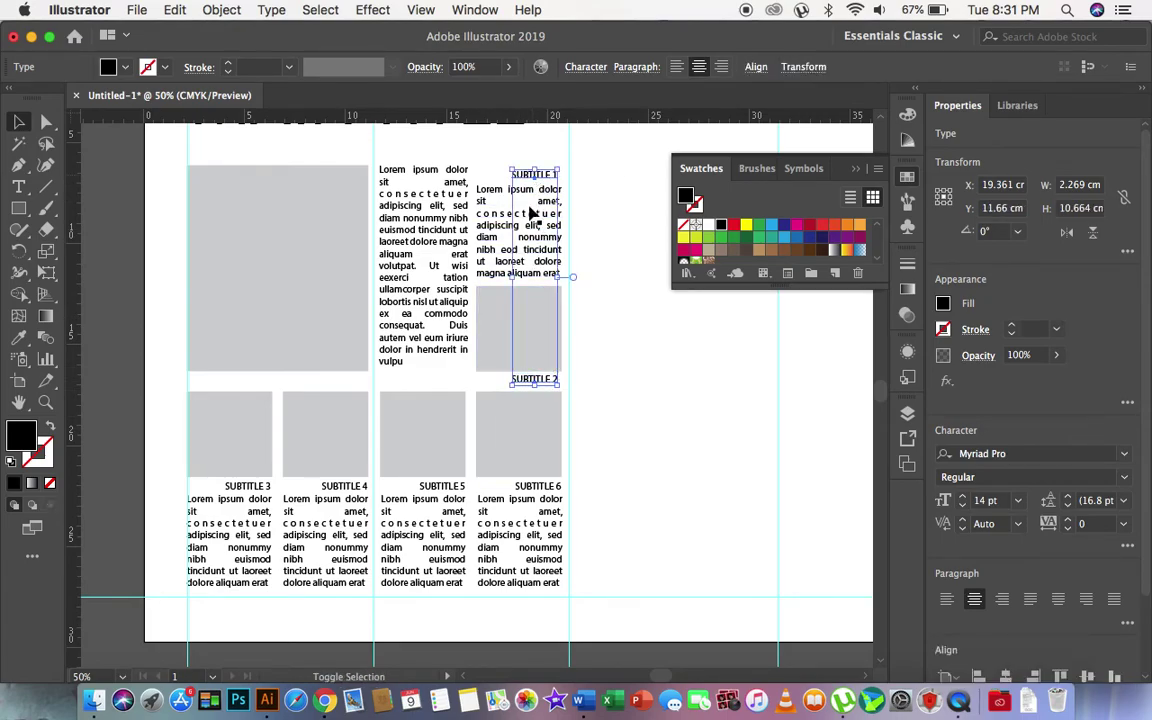
pyautogui.keyDown('shift'); pyautogui.click(537, 486); pyautogui.keyUp('shift')
pyautogui.keyDown('shift'); pyautogui.click(448, 488); pyautogui.keyUp('shift')
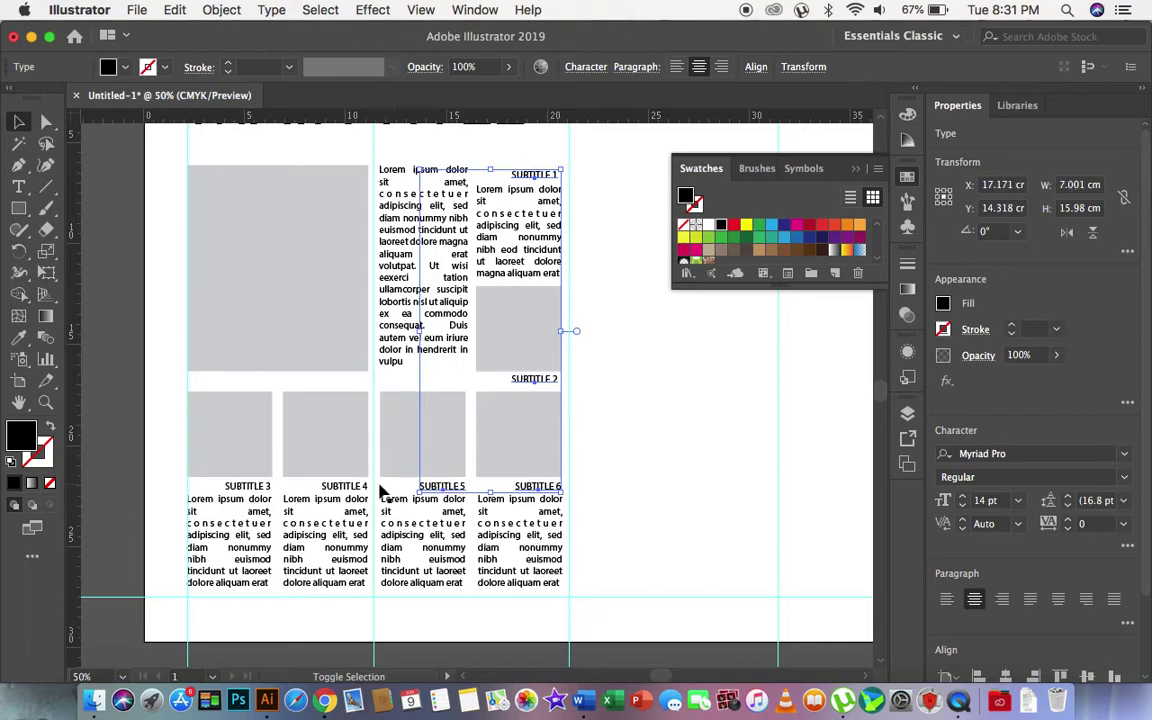
pyautogui.keyDown('shift'); pyautogui.click(350, 487); pyautogui.keyUp('shift')
pyautogui.keyDown('shift'); pyautogui.click(240, 487); pyautogui.keyUp('shift')
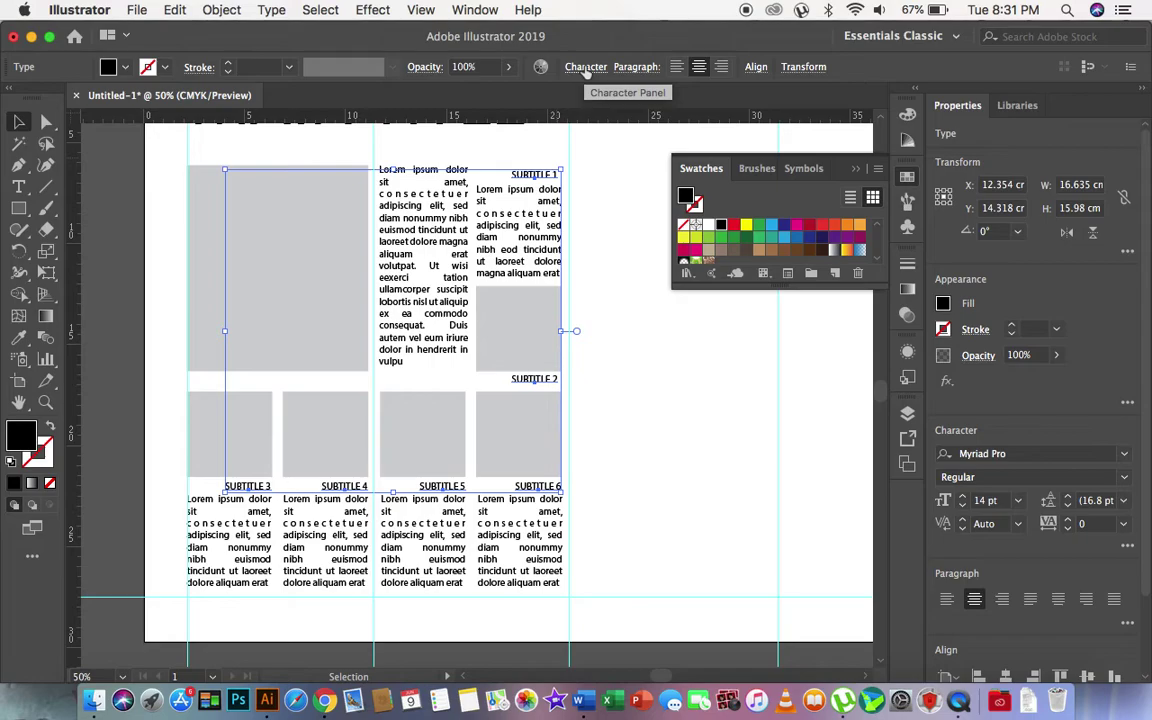
# Step: Change the selected subtitles' font from Myriad Pro to Helvetica Bold
pyautogui.click(586, 67)
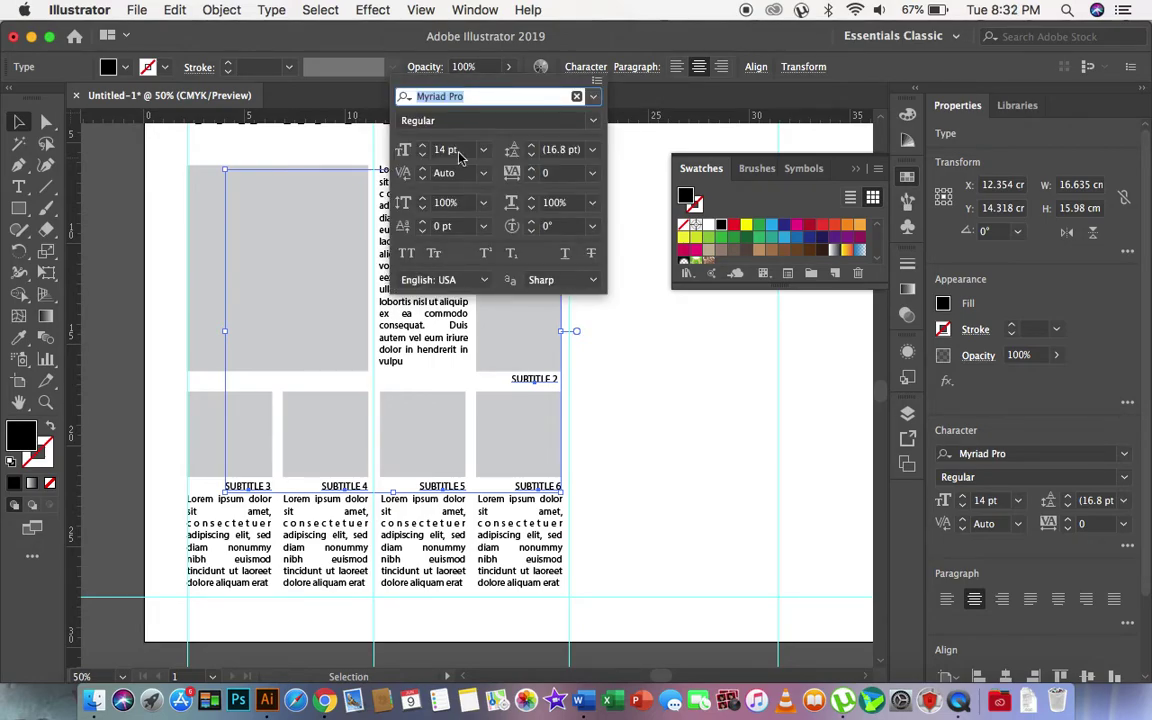
pyautogui.click(592, 120)
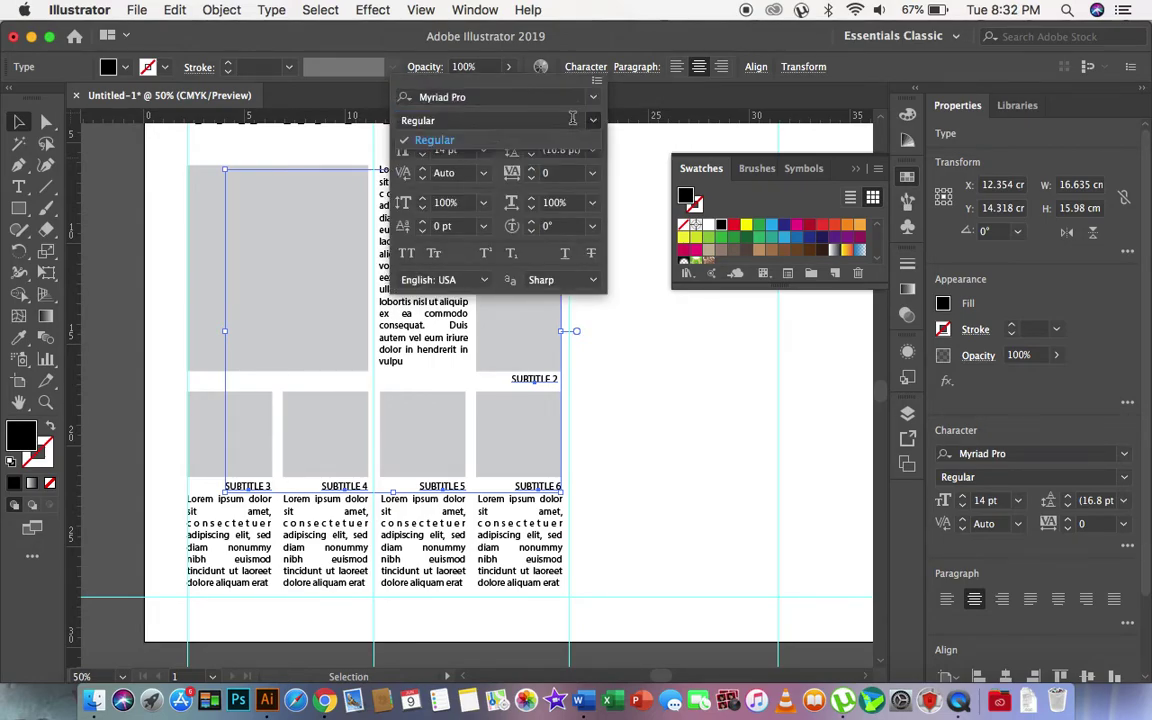
pyautogui.click(536, 118)
pyautogui.click(490, 97)
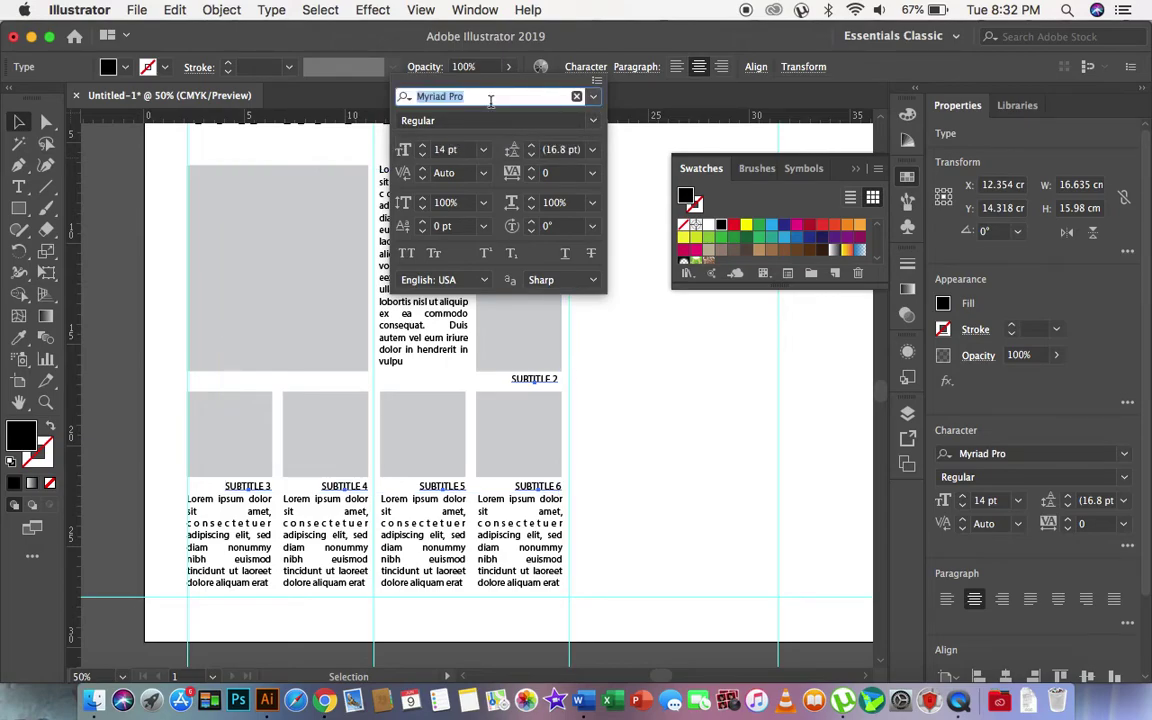
pyautogui.write('hel')
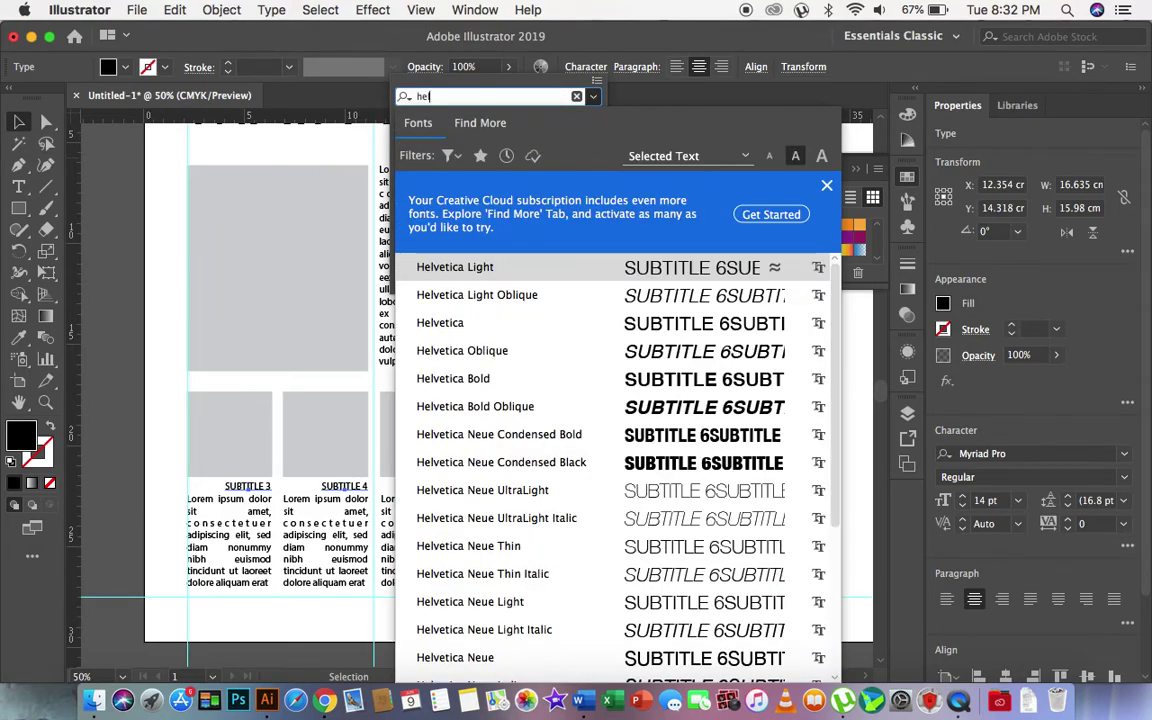
pyautogui.click(520, 390)
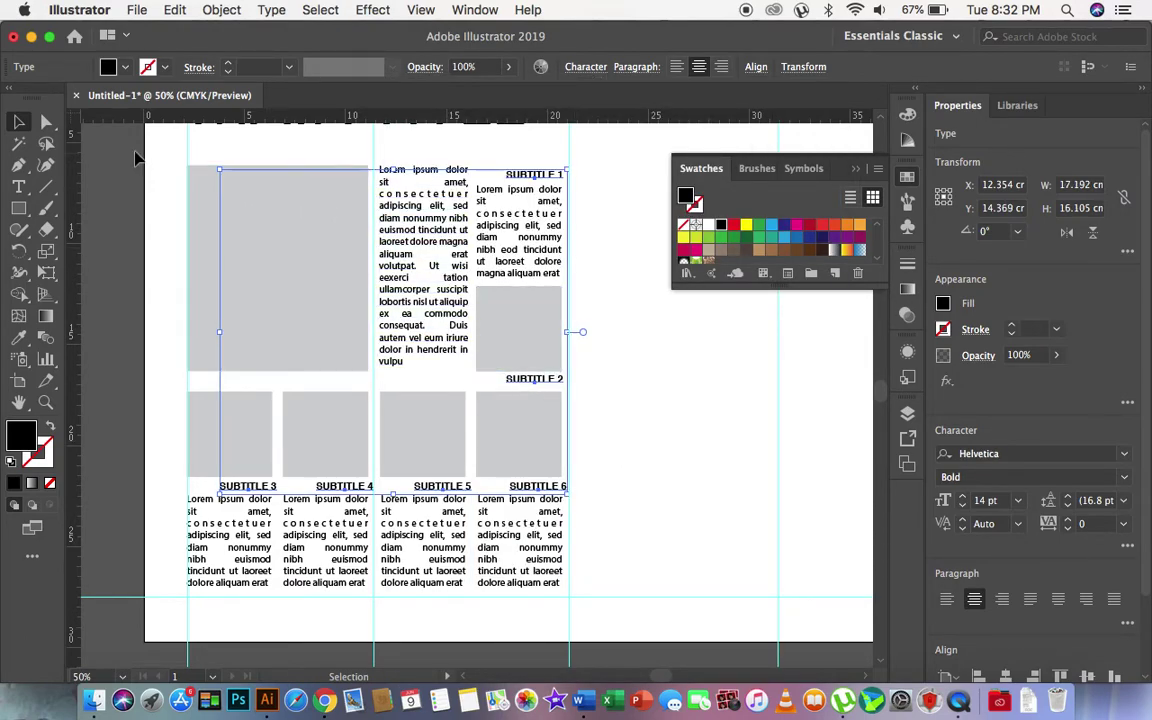
pyautogui.click(22, 121)
pyautogui.click(80, 151)
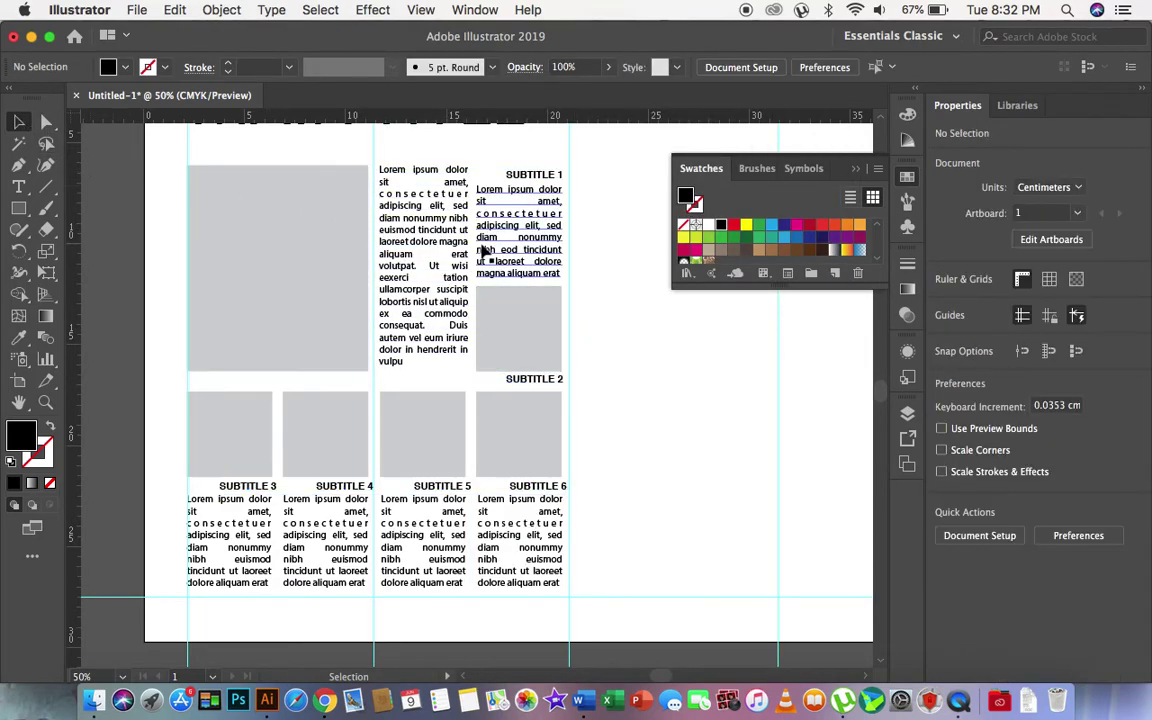
pyautogui.click(427, 176)
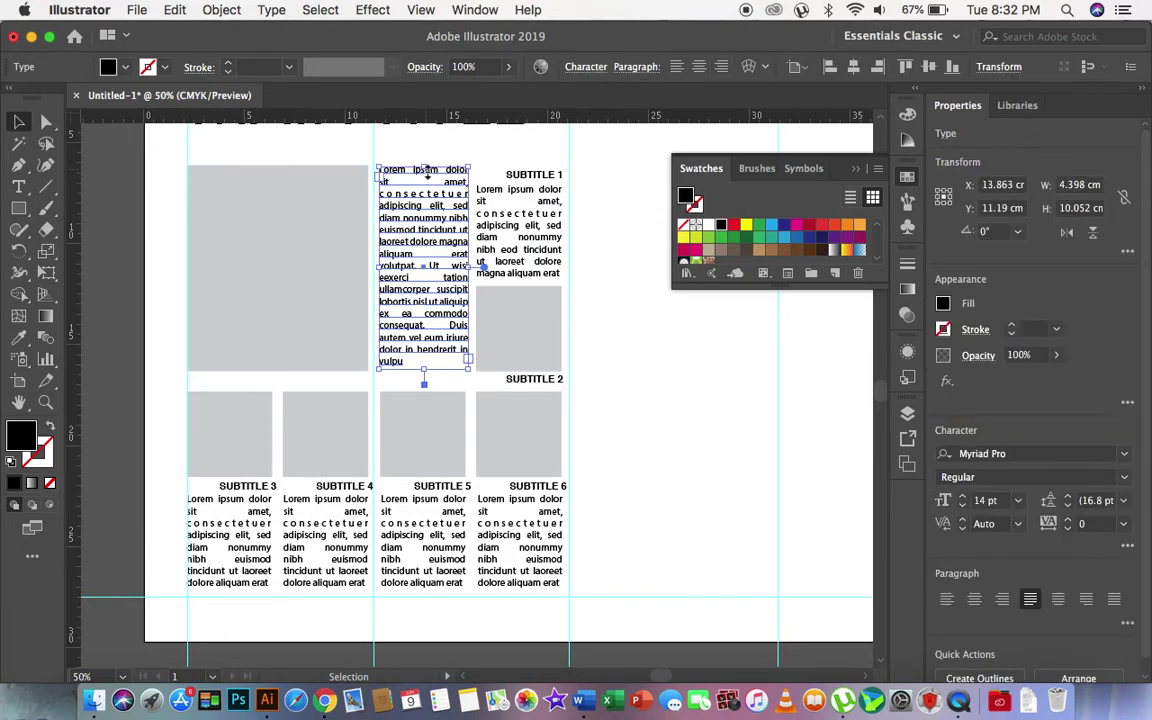
# Step: Nudge the body text column beside the large placeholder slightly lower
pyautogui.moveTo(427, 172); pyautogui.dragTo(427, 176)
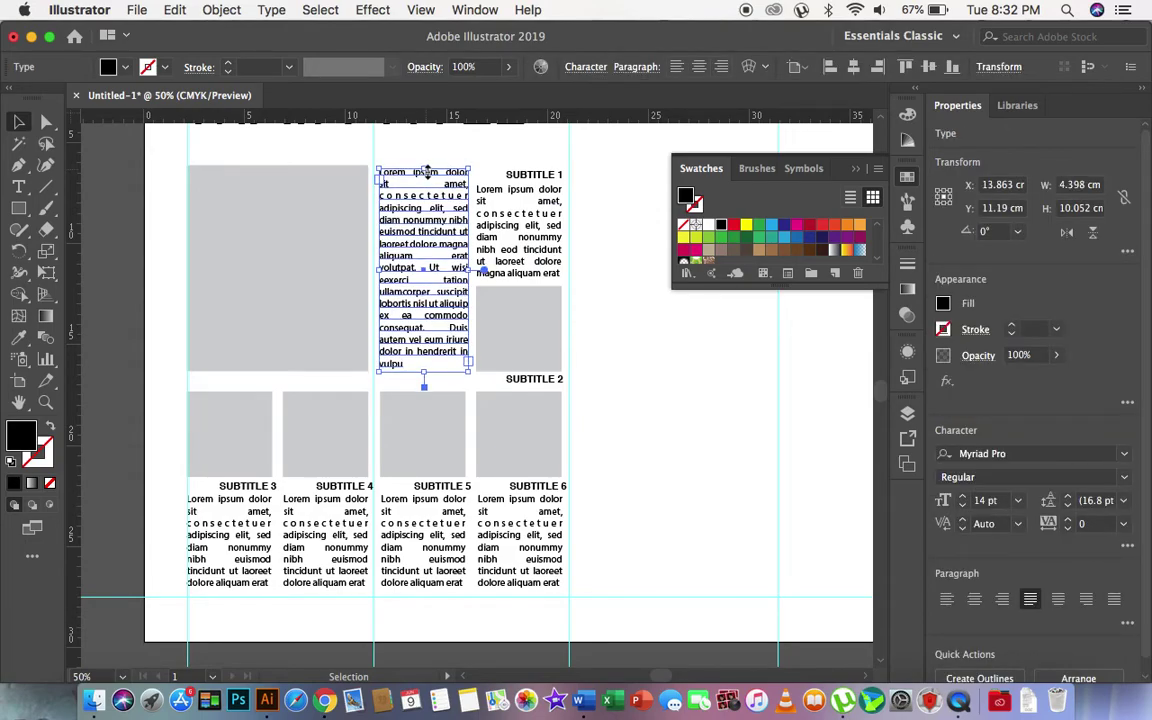
pyautogui.click(624, 364)
pyautogui.scroll(3, 296, 262)
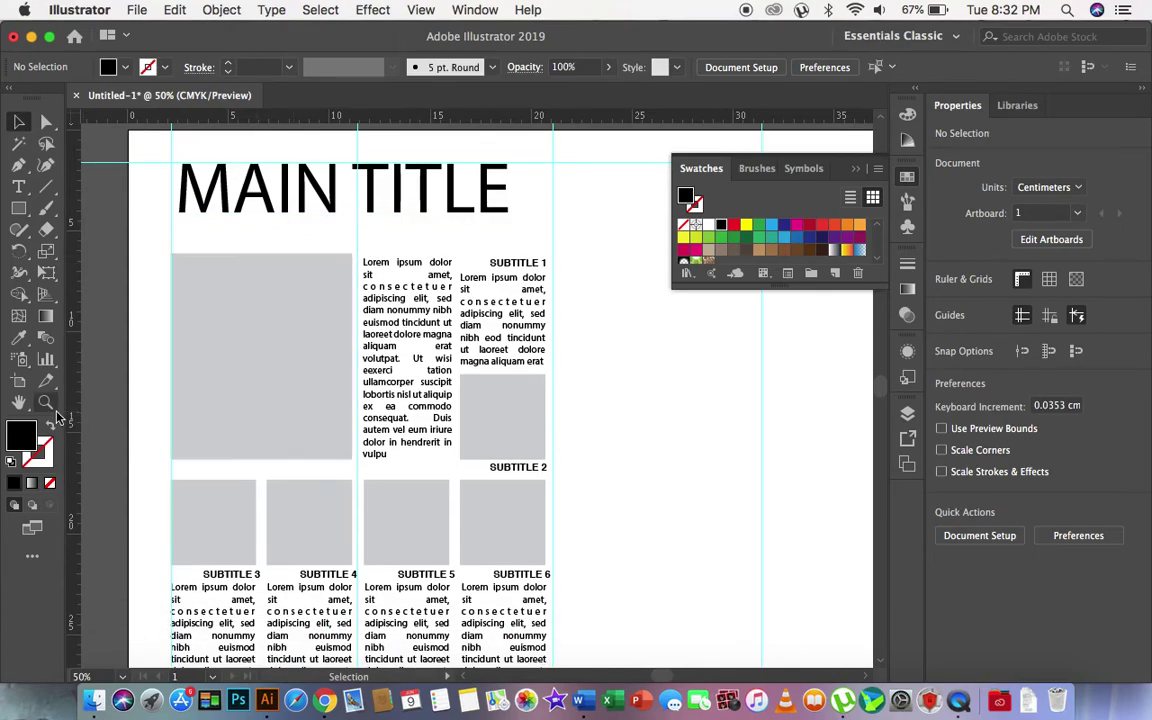
# Step: Zoom and pan the view onto the blank strip below the lower text columns
pyautogui.click(45, 402)
pyautogui.keyDown('alt'); pyautogui.click(445, 321); pyautogui.keyUp('alt')
pyautogui.click(438, 445)
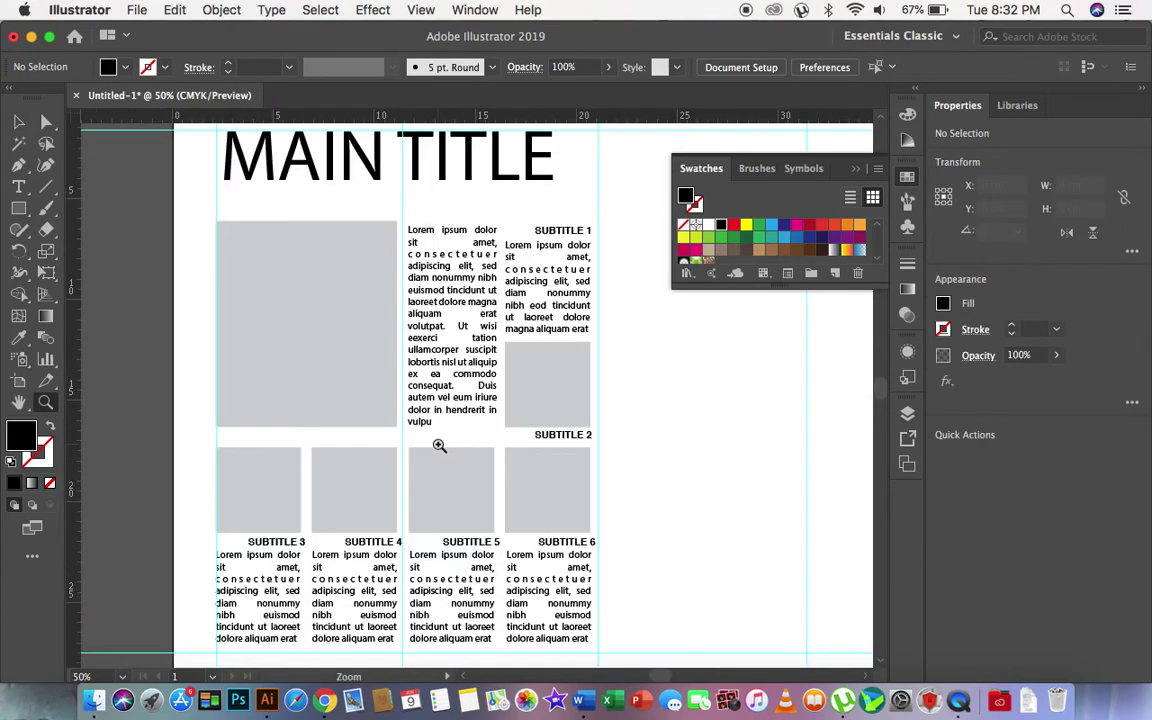
pyautogui.moveTo(470, 432)
pyautogui.mouseDown()
pyautogui.moveTo(412, 430)
pyautogui.moveTo(342, 454)
pyautogui.mouseUp()
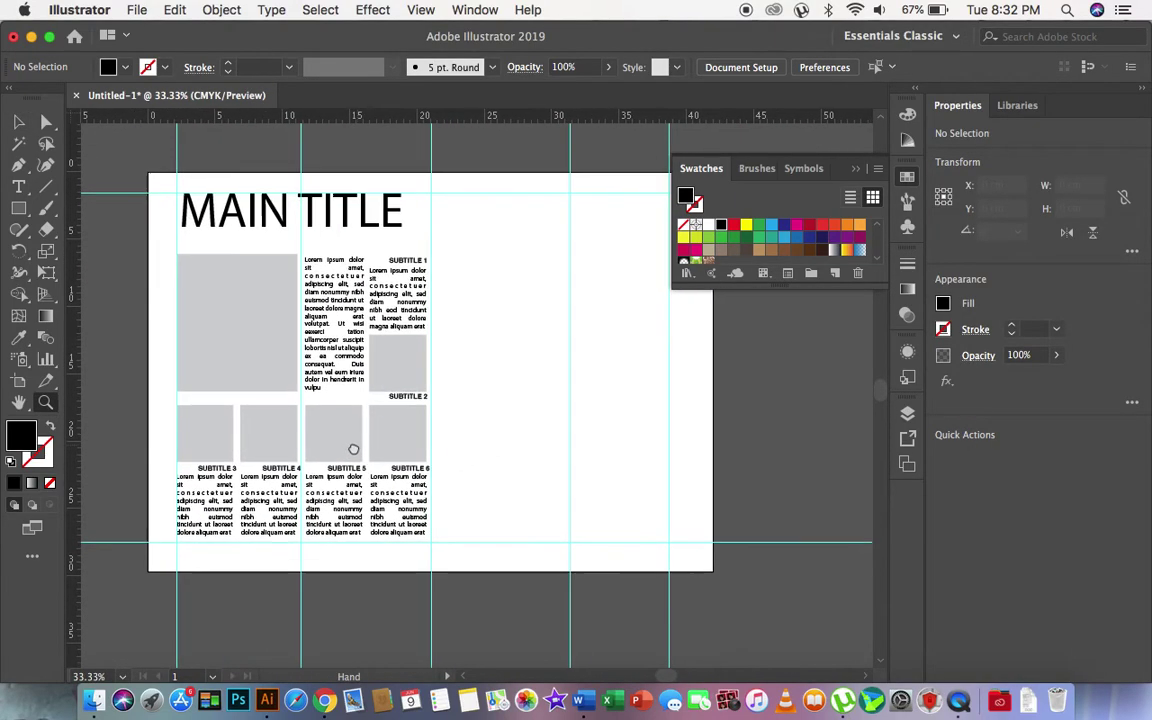
pyautogui.click(22, 188)
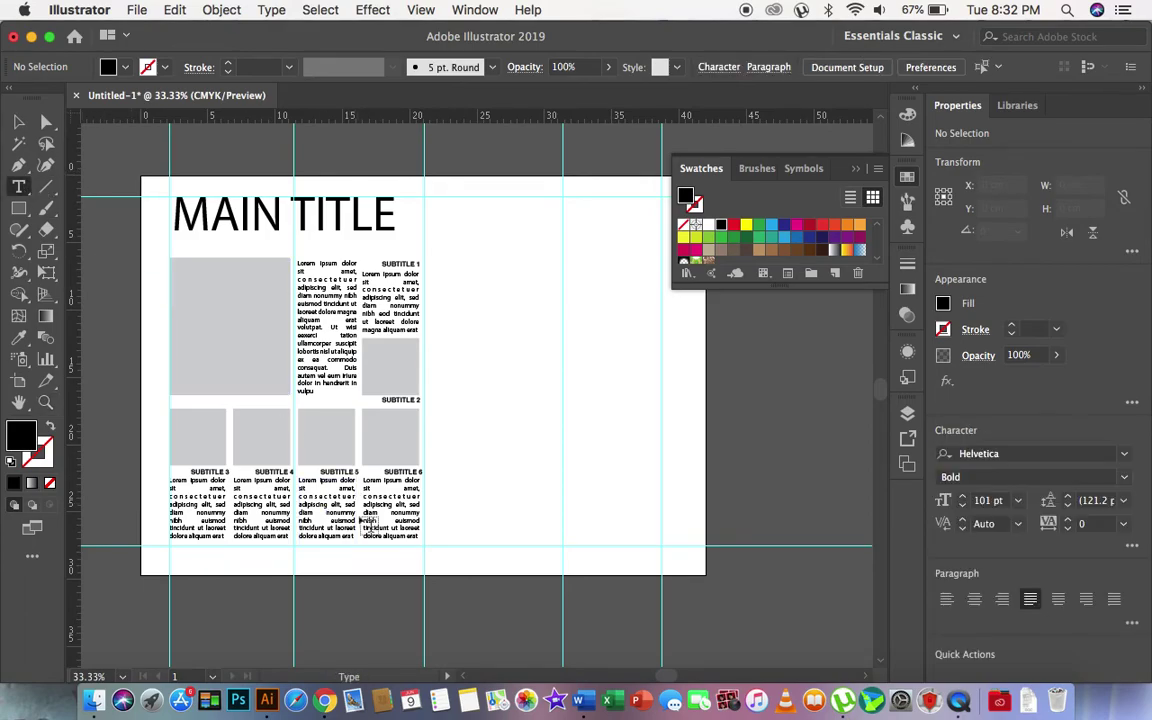
pyautogui.press('z')
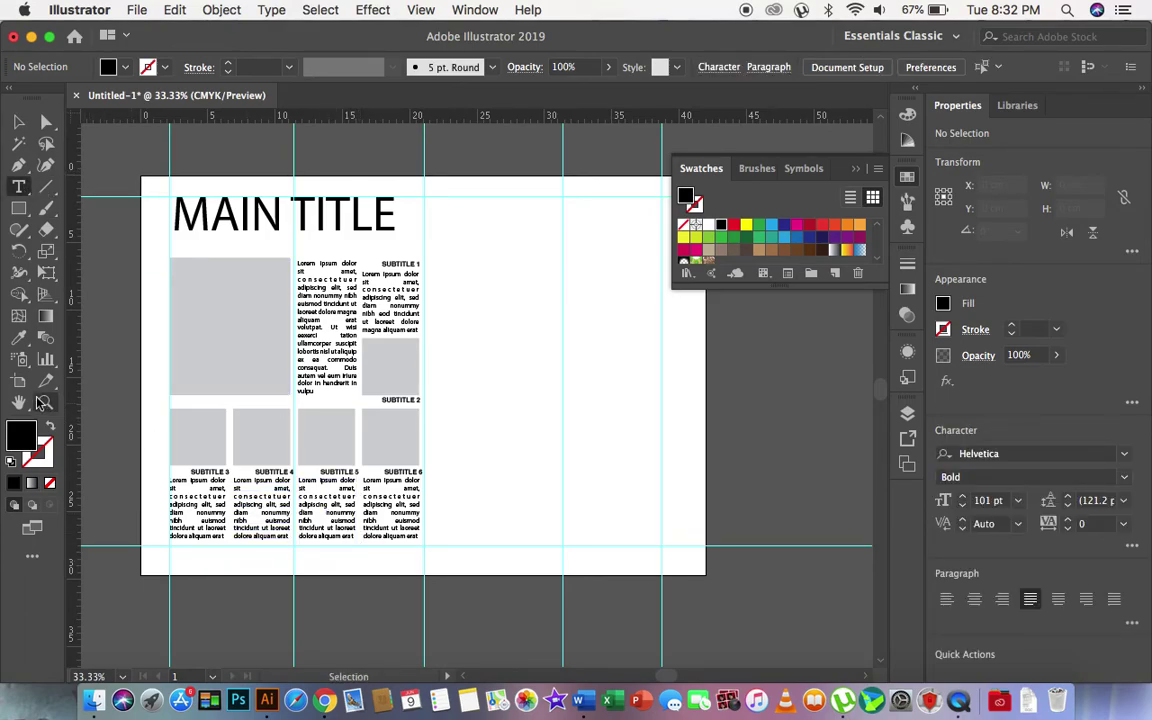
pyautogui.click(400, 468)
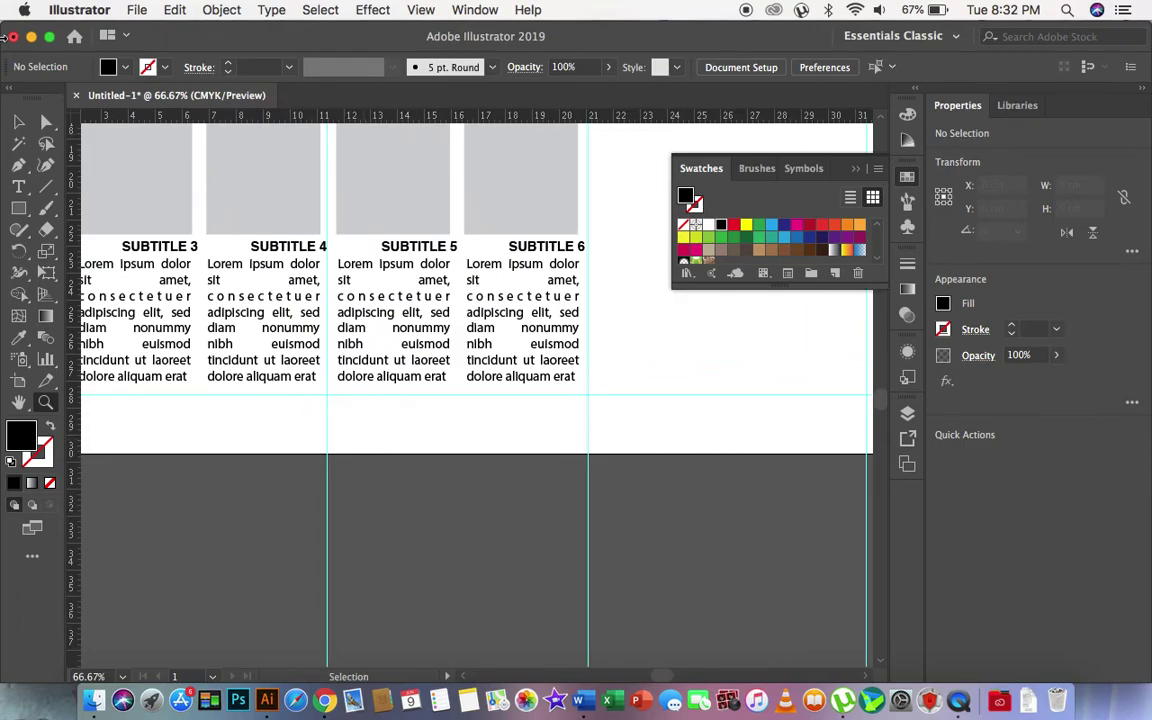
# Step: Add a 'PAGE 10' text object below the columns and set it to 8 pt
pyautogui.click(18, 187)
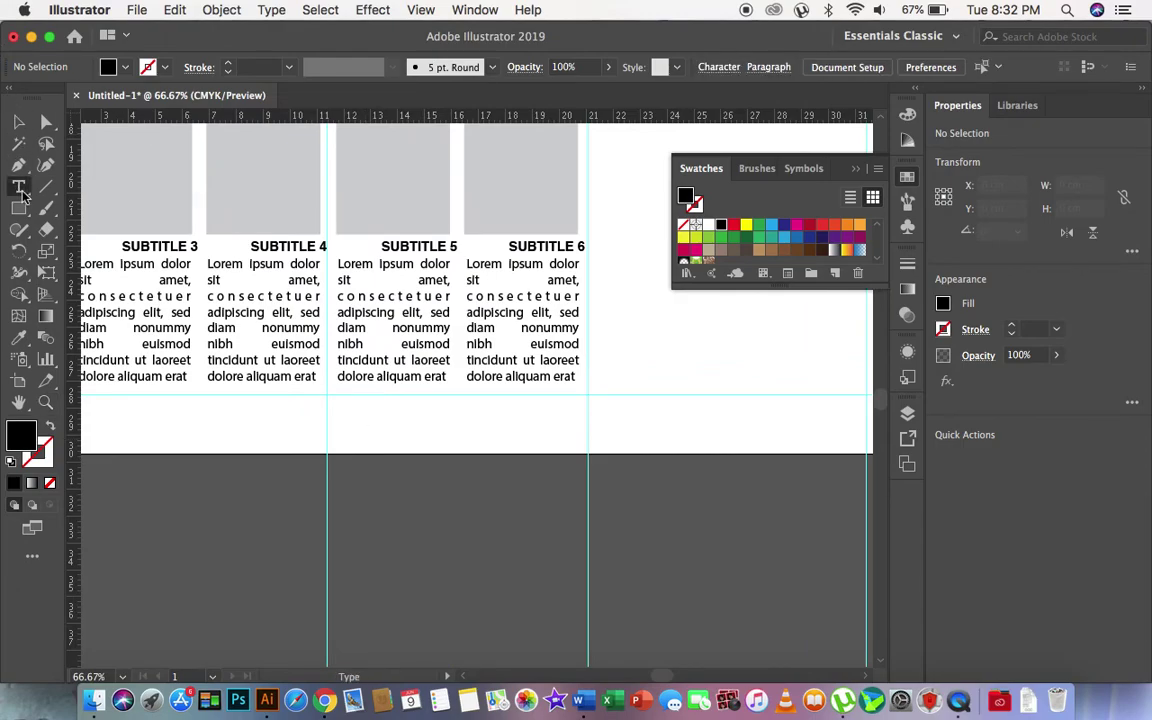
pyautogui.click(452, 413)
pyautogui.write('PA')
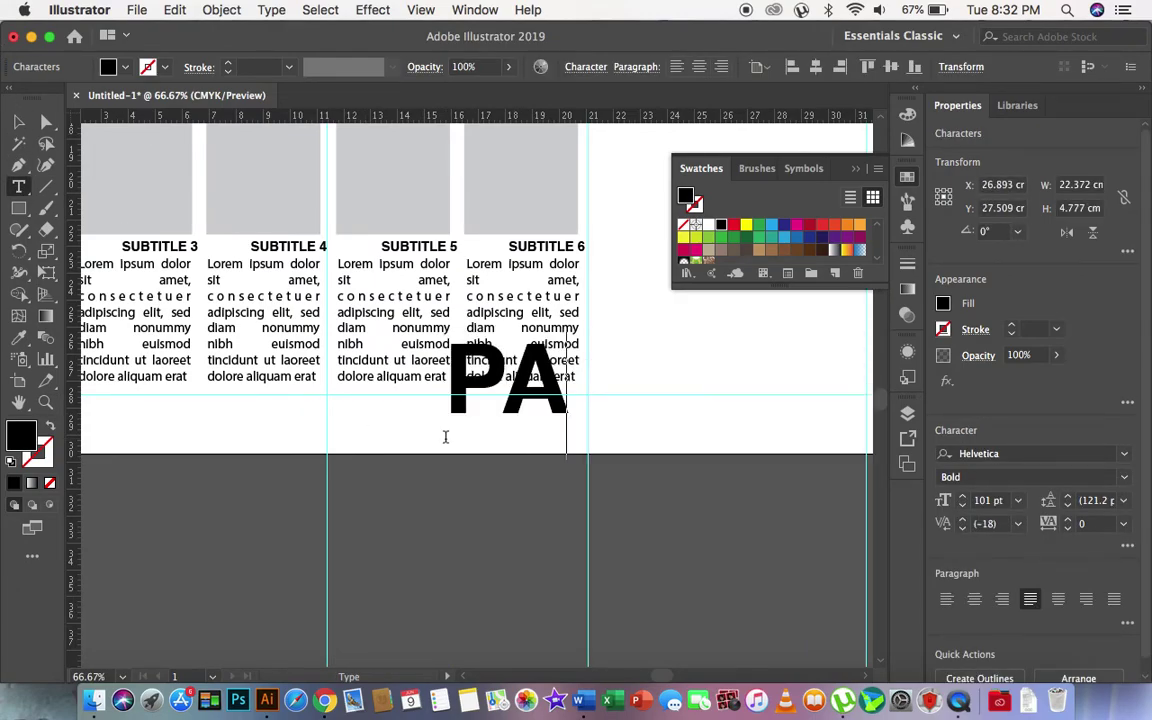
pyautogui.write('GE 1')
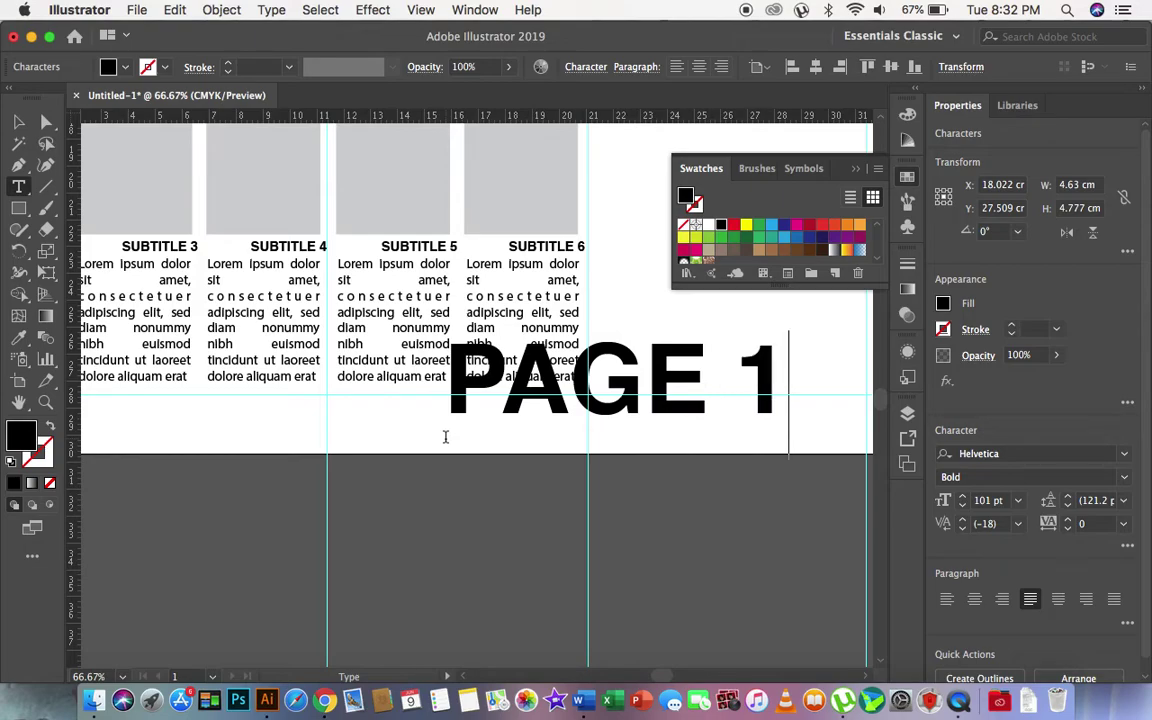
pyautogui.write('0')
pyautogui.hotkey('ctrl', 'a')
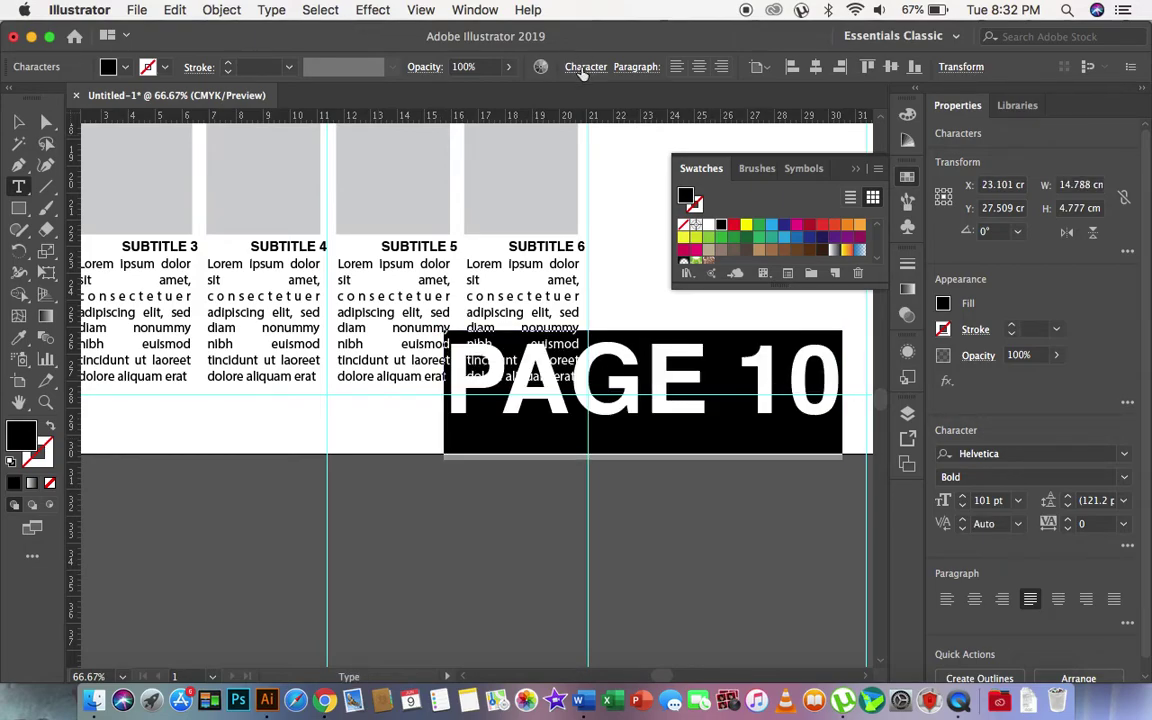
pyautogui.click(583, 67)
pyautogui.click(453, 148)
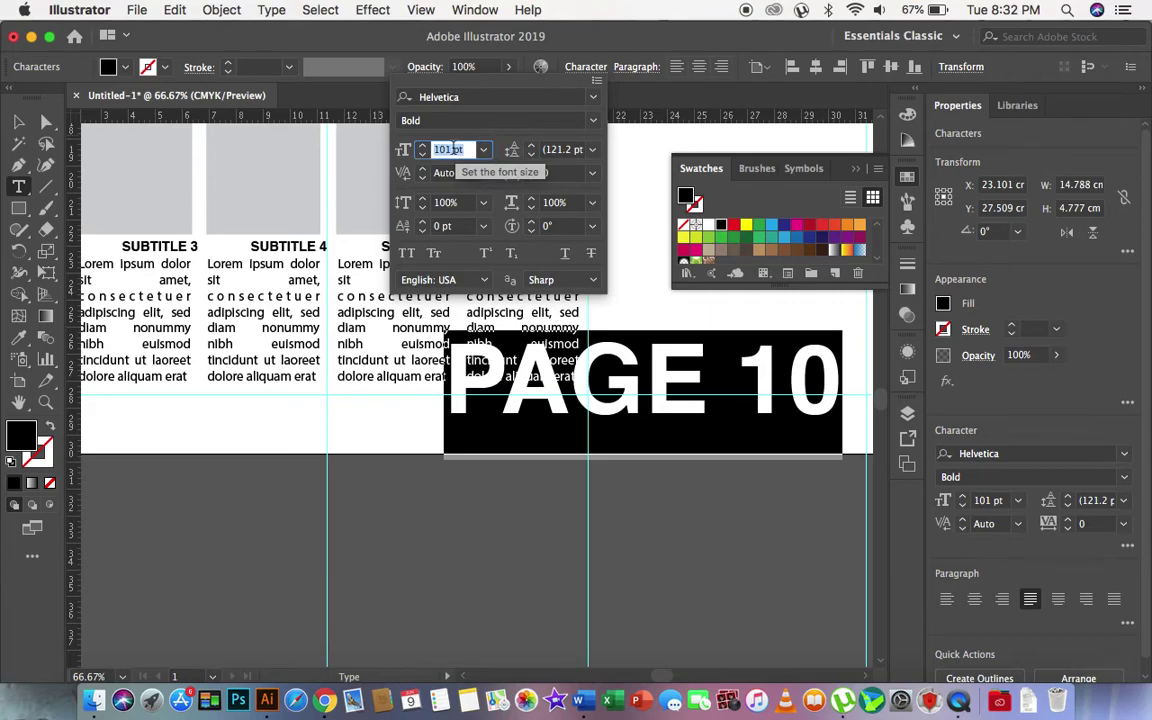
pyautogui.write('8')
pyautogui.press('Return')
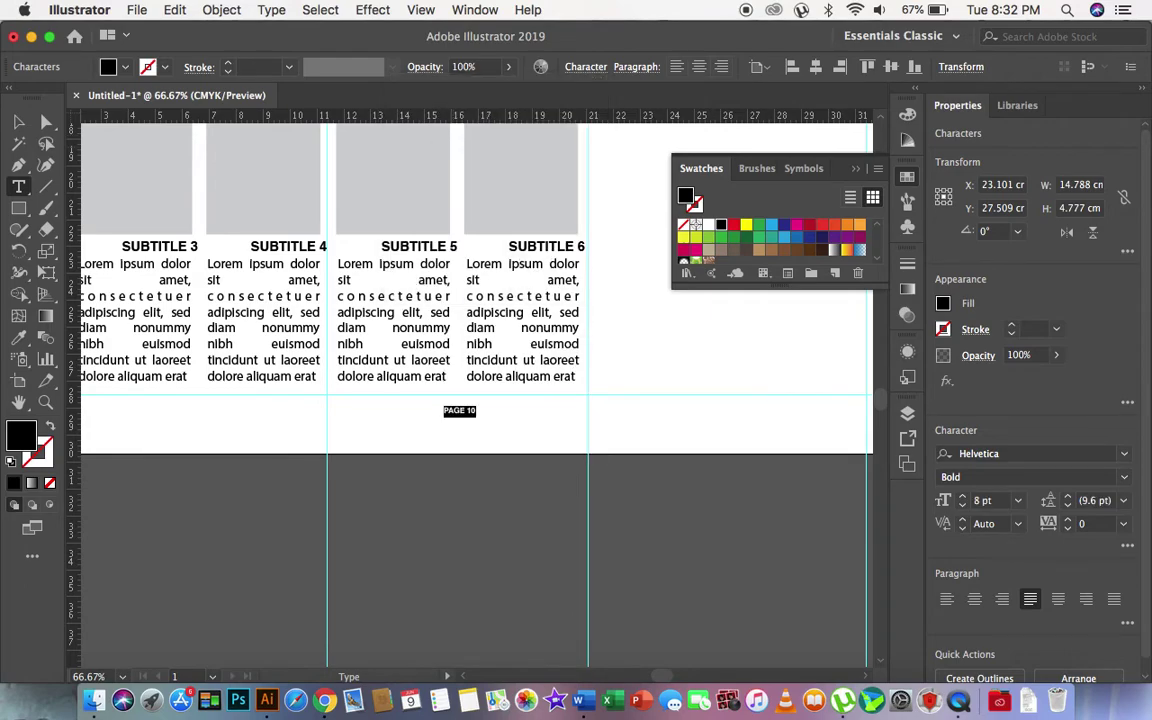
pyautogui.click(18, 121)
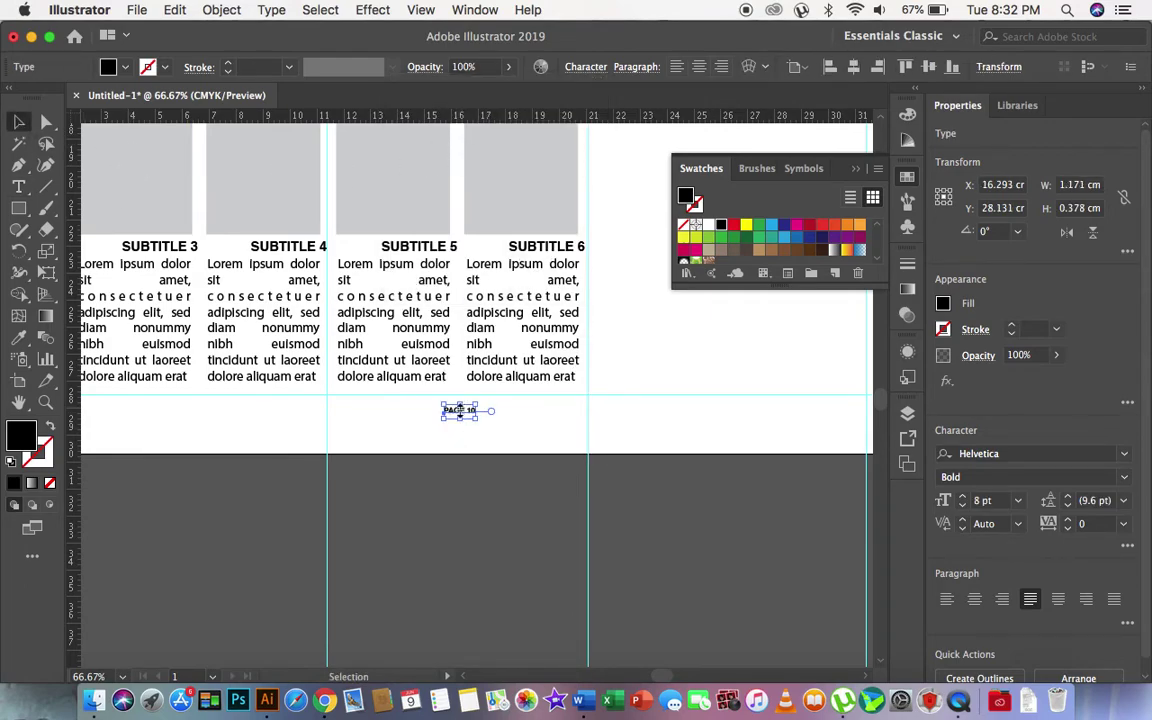
# Step: Move the PAGE 10 footer to the left page's bottom right with PAGE and 10 spaced apart
pyautogui.click(455, 446)
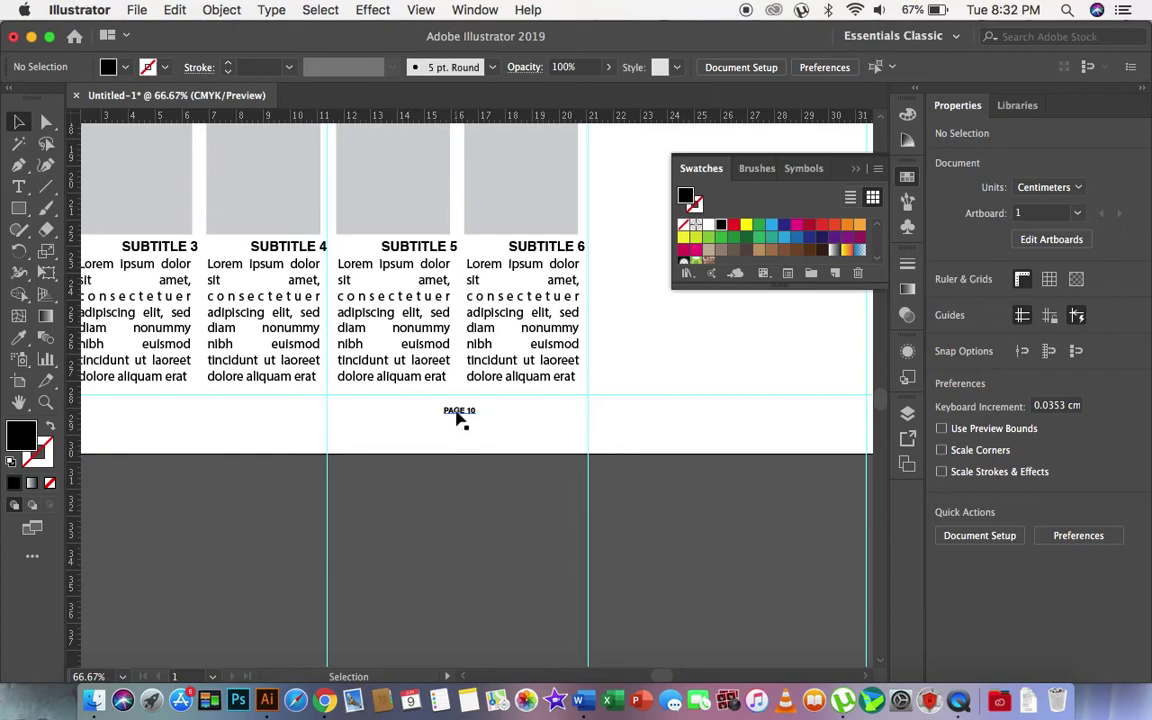
pyautogui.moveTo(463, 417); pyautogui.dragTo(565, 428)
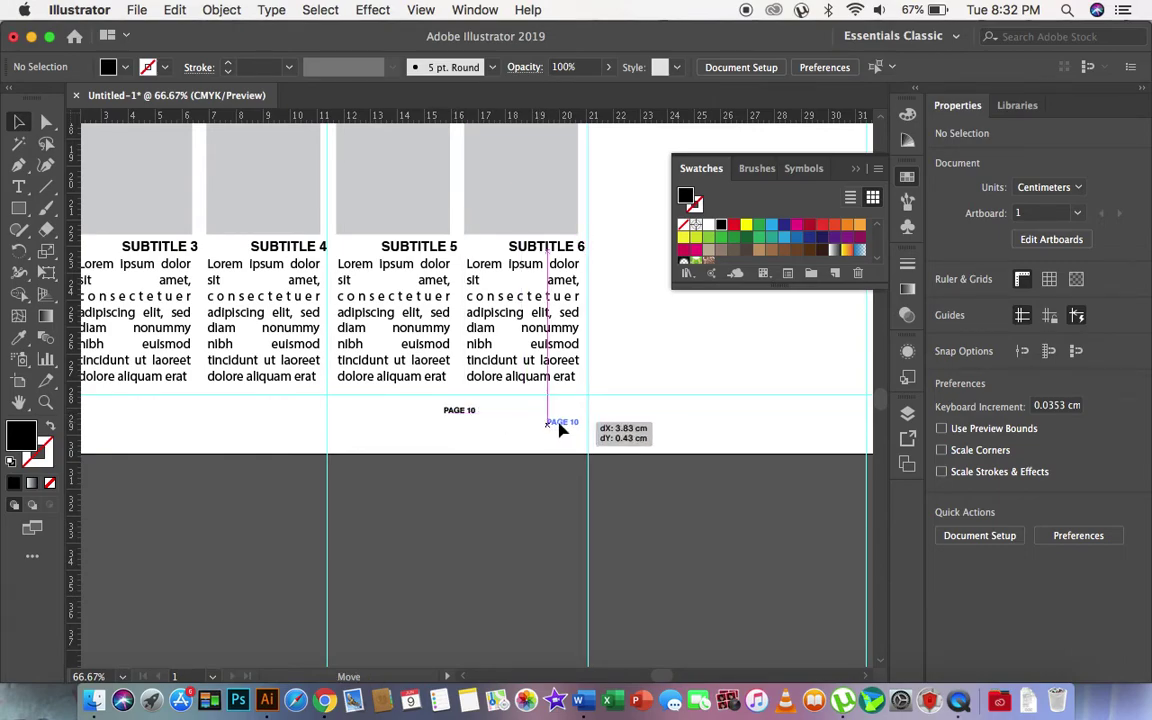
pyautogui.doubleClick(572, 423)
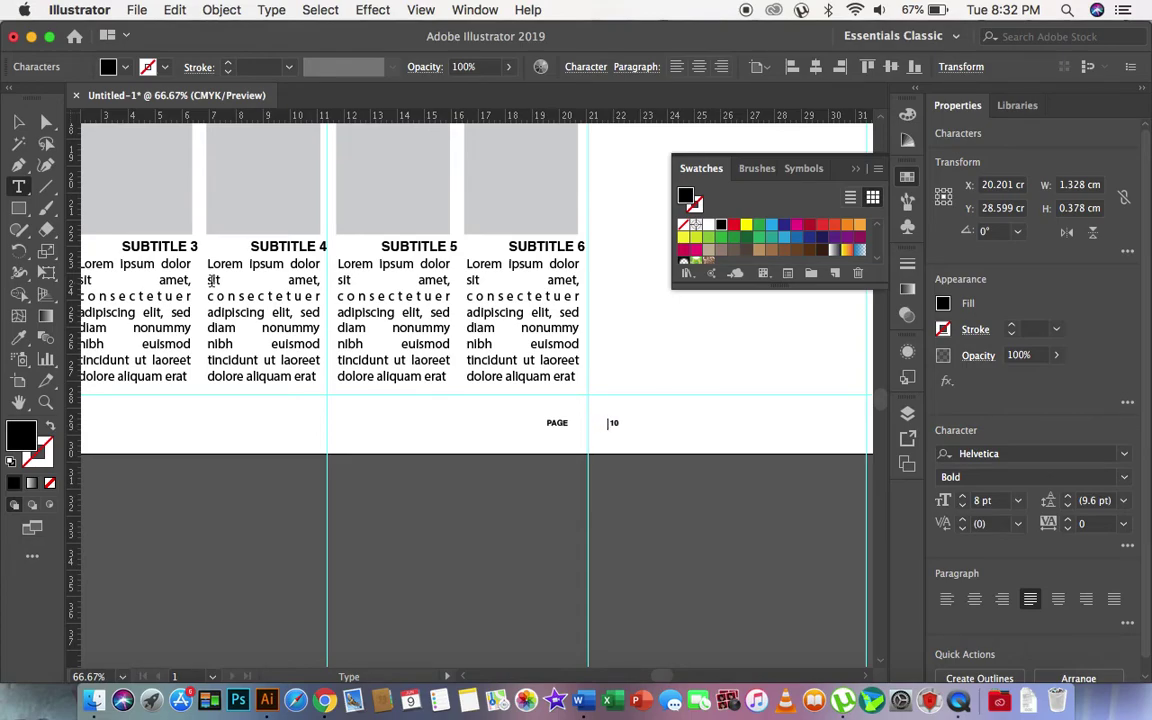
pyautogui.click(17, 122)
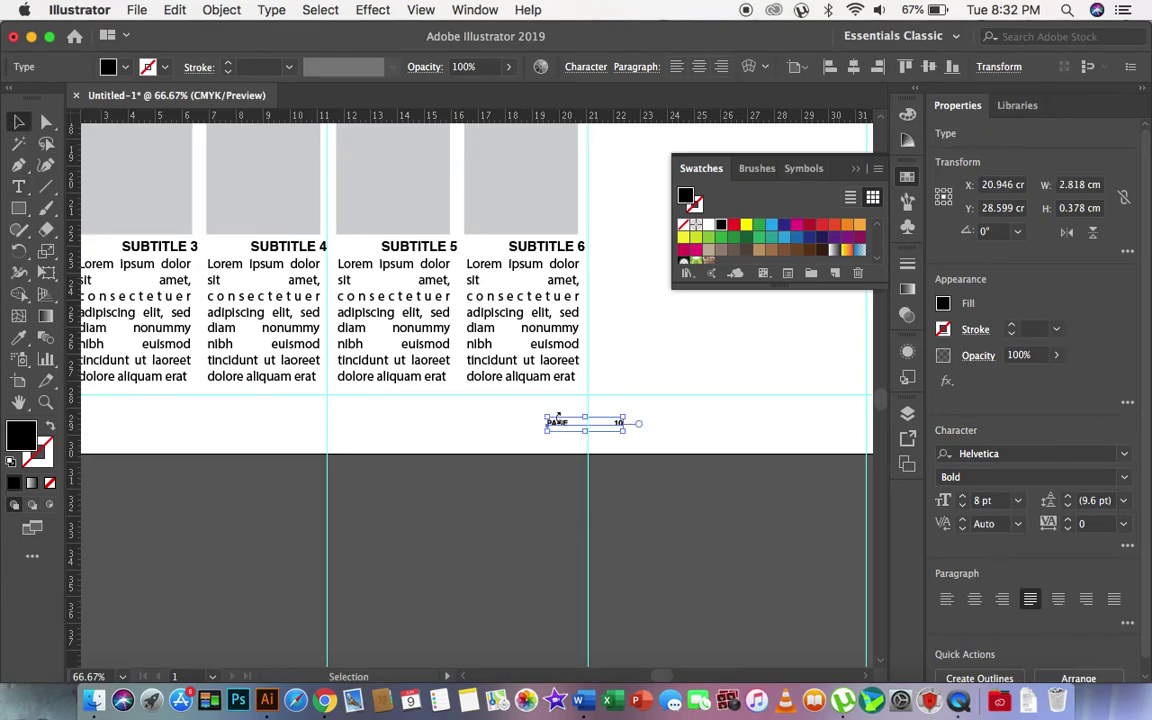
pyautogui.moveTo(557, 418); pyautogui.dragTo(517, 432)
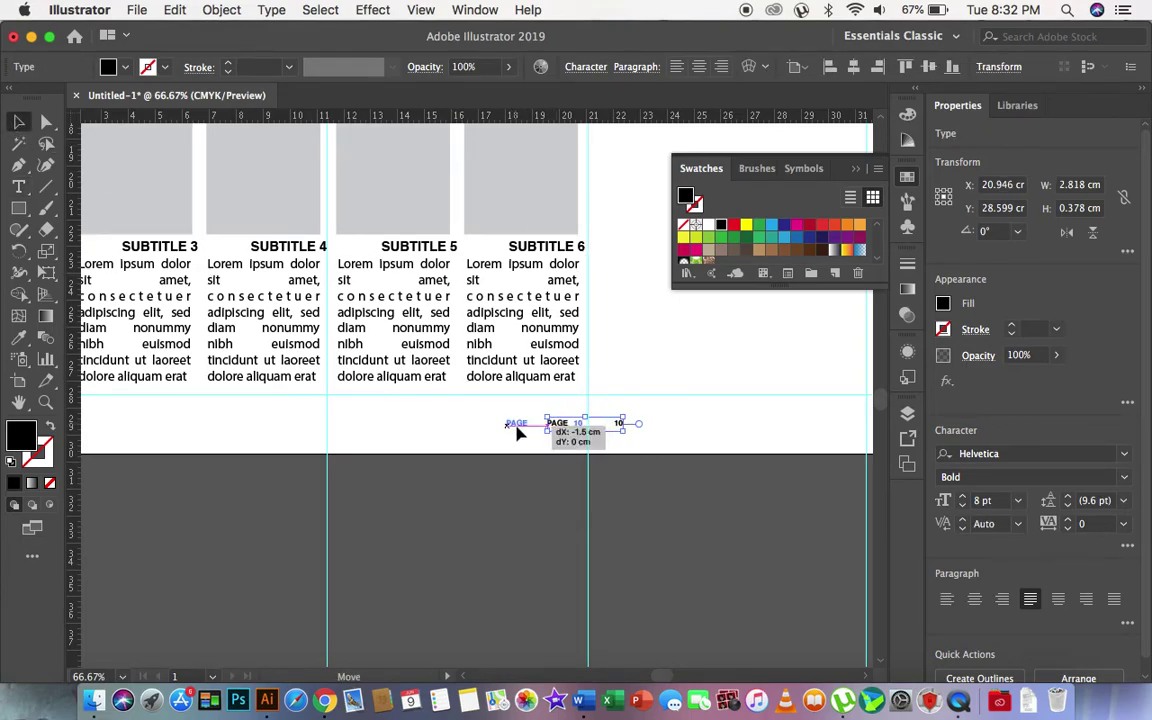
pyautogui.click(578, 448)
# Step: Zoom out and recentre the view on the whole spread
pyautogui.click(45, 401)
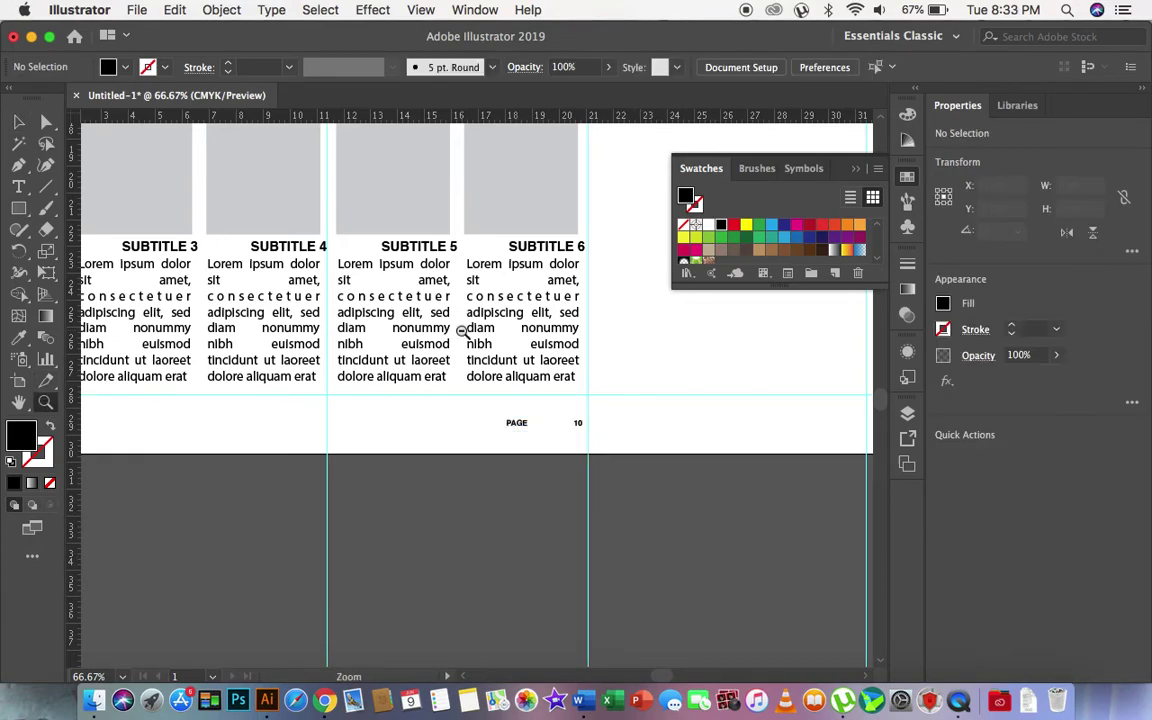
pyautogui.keyDown('alt'); pyautogui.click(461, 332); pyautogui.keyUp('alt')
pyautogui.keyDown('alt'); pyautogui.click(519, 335); pyautogui.keyUp('alt')
pyautogui.click(398, 312)
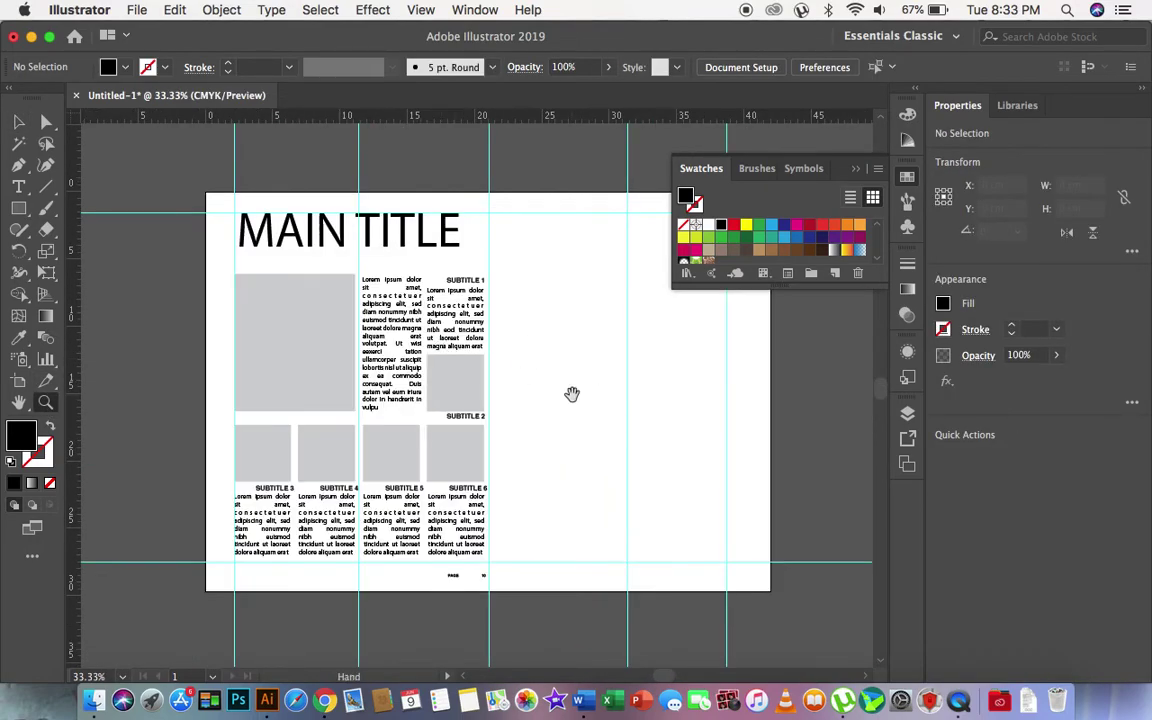
pyautogui.moveTo(572, 394); pyautogui.dragTo(512, 373)
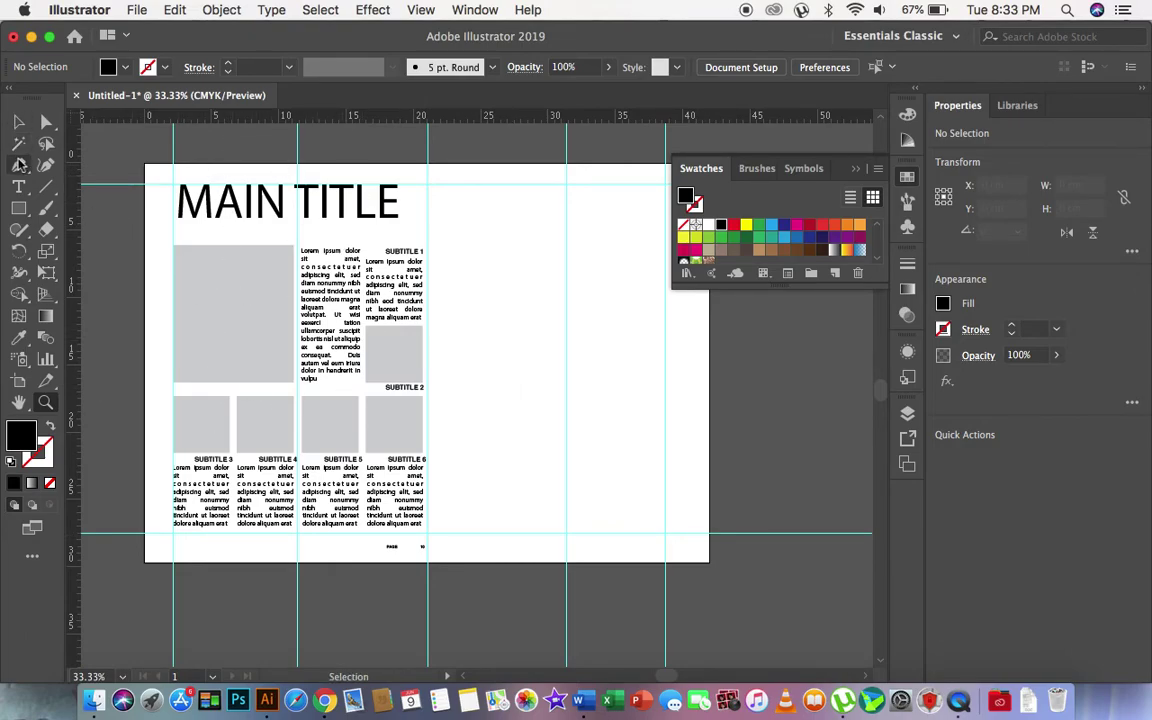
# Step: Retype the MAIN TITLE heading as 'BALANCE' and hide the Swatches panel
pyautogui.click(18, 190)
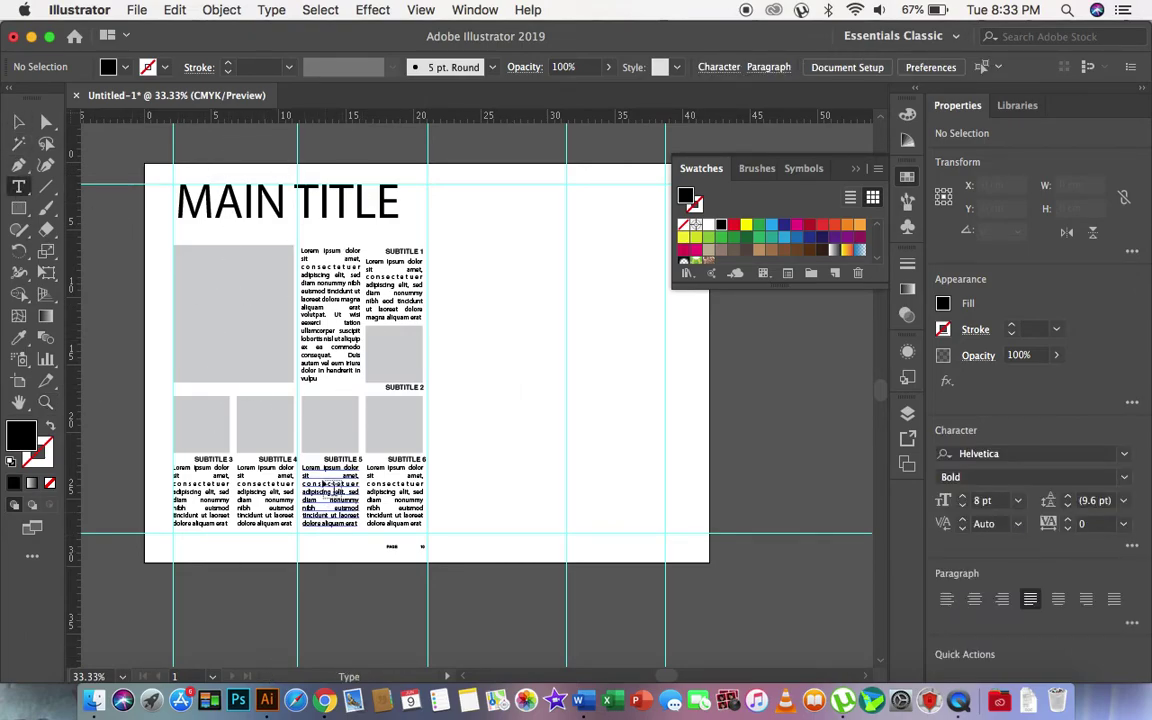
pyautogui.tripleClick(229, 200)
pyautogui.write('BAL')
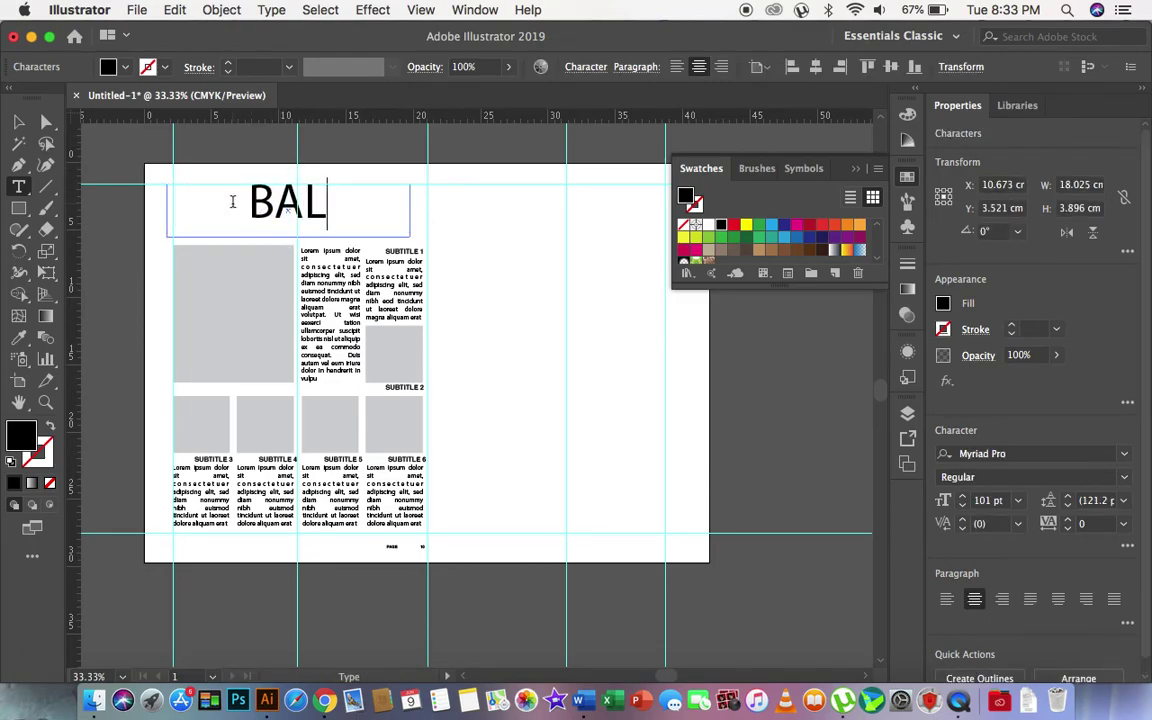
pyautogui.write('ANCE')
pyautogui.click(18, 121)
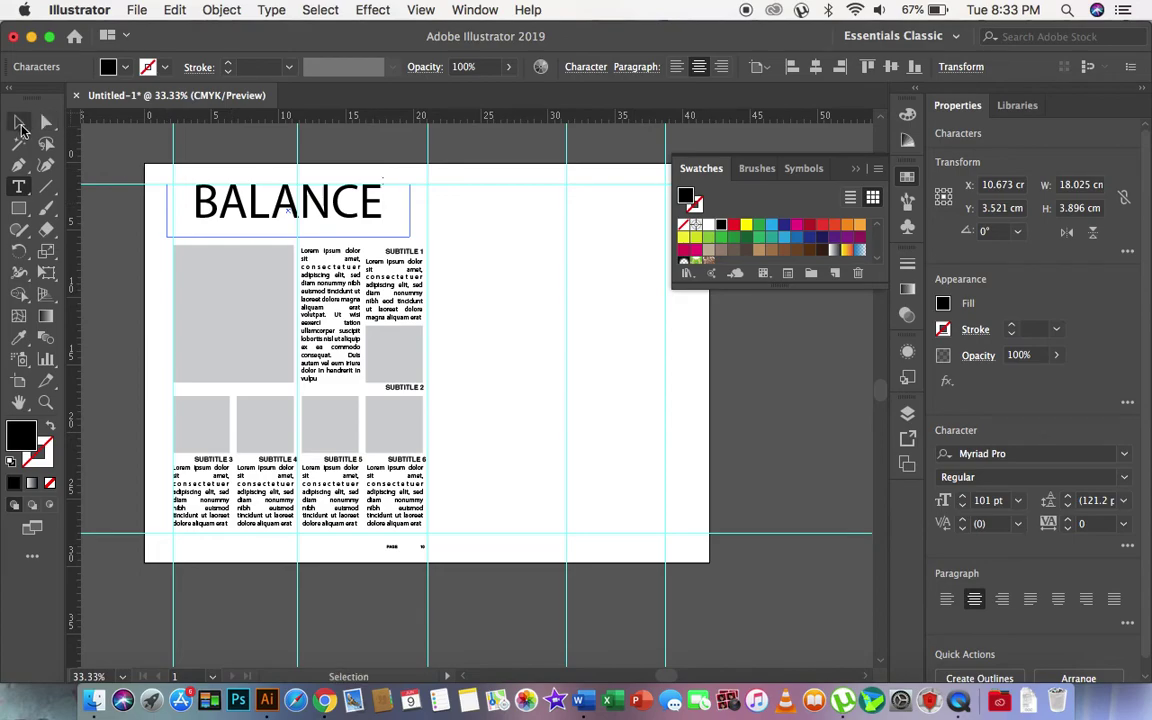
pyautogui.click(458, 293)
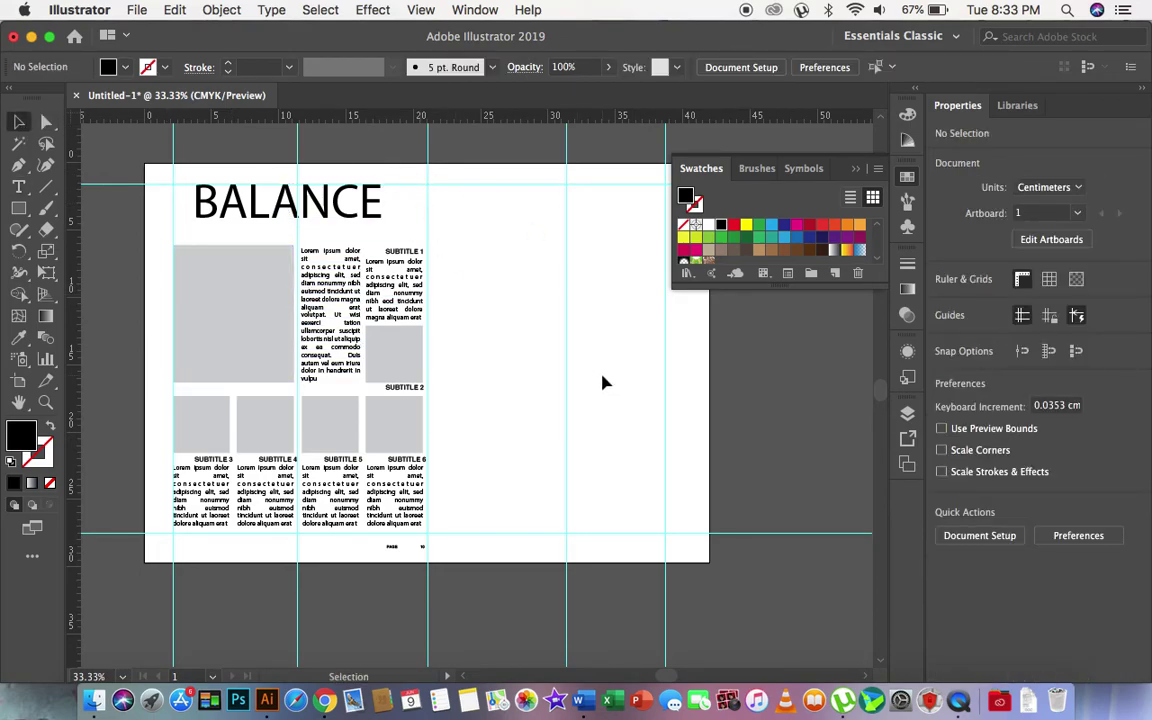
pyautogui.click(908, 177)
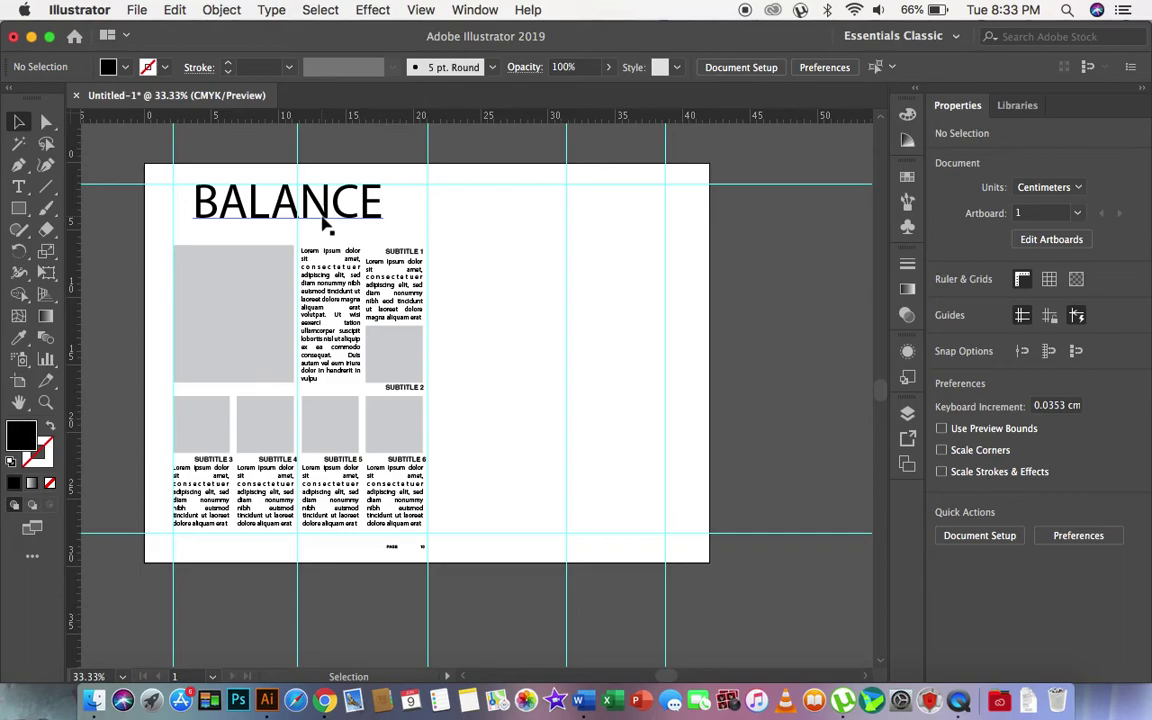
pyautogui.click(373, 202)
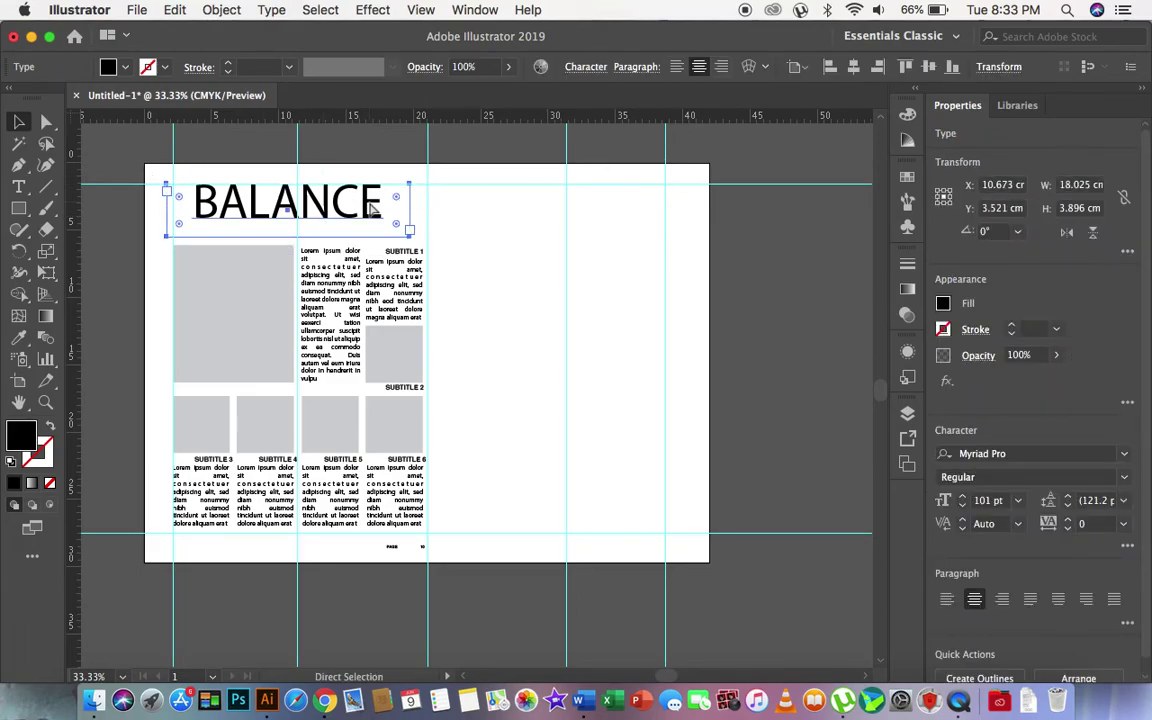
# Step: Duplicate BALANCE onto the right page and retype the copy as 'PROPOTION'
pyautogui.moveTo(373, 205); pyautogui.dragTo(658, 203)
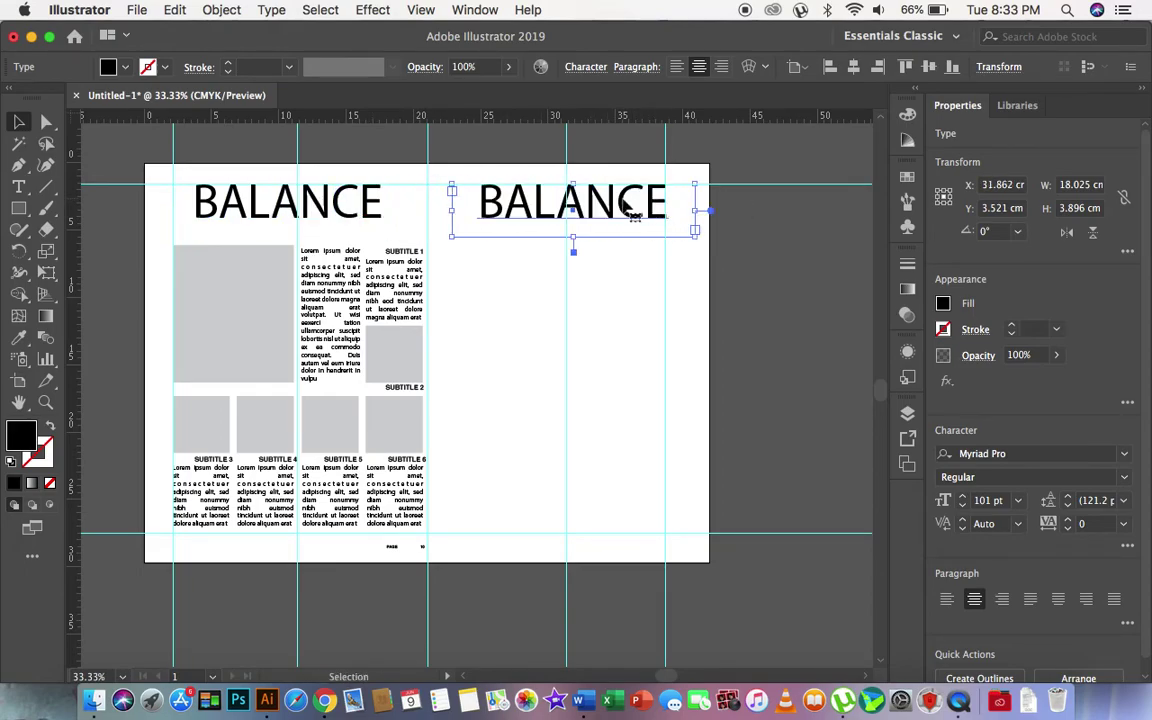
pyautogui.doubleClick(620, 200)
pyautogui.write('PROP')
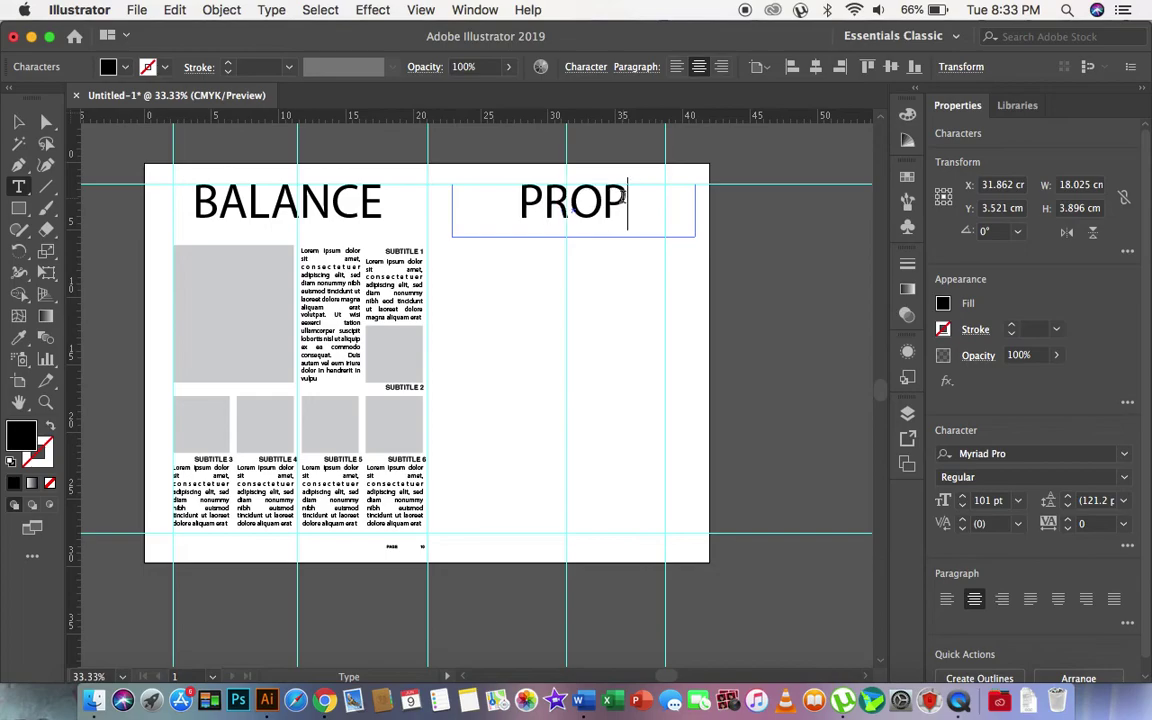
pyautogui.write('OI')
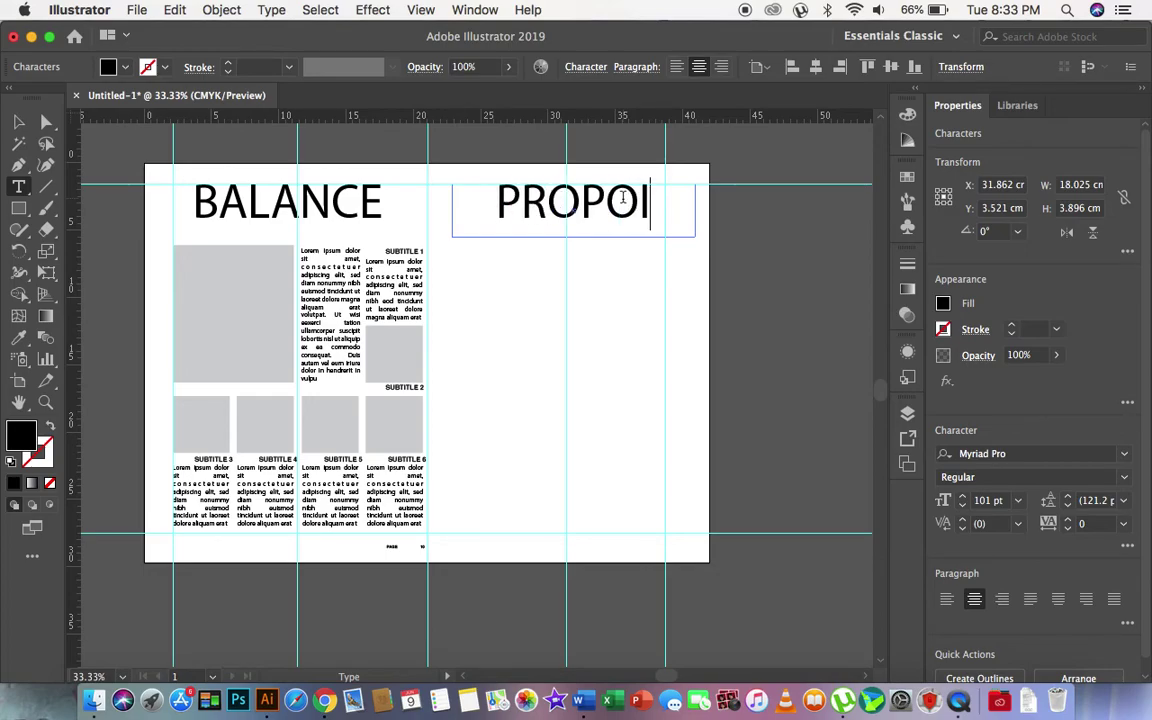
pyautogui.press('BackSpace')
pyautogui.write('TION')
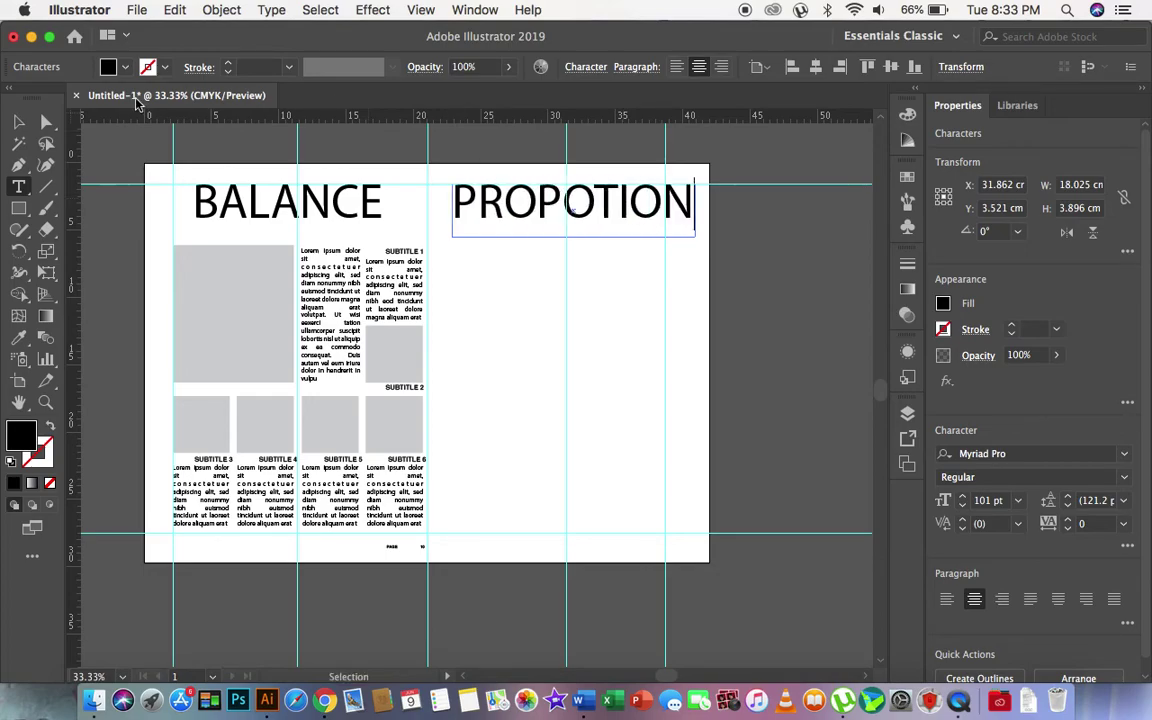
pyautogui.click(18, 121)
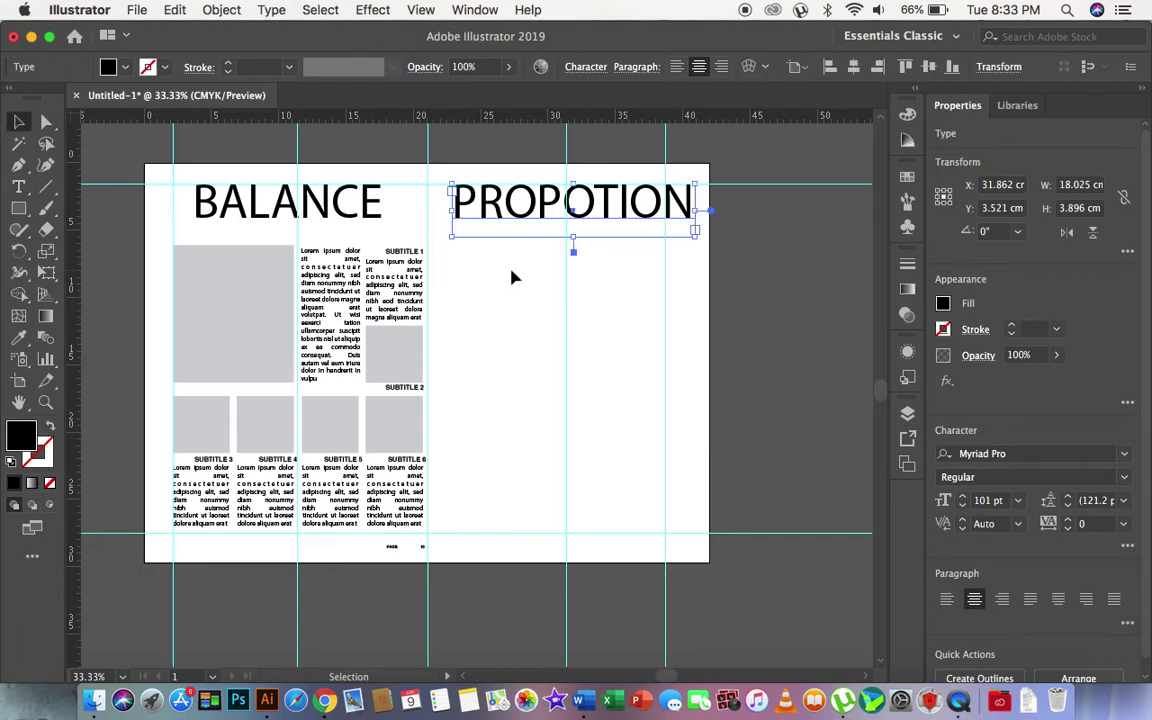
pyautogui.click(536, 292)
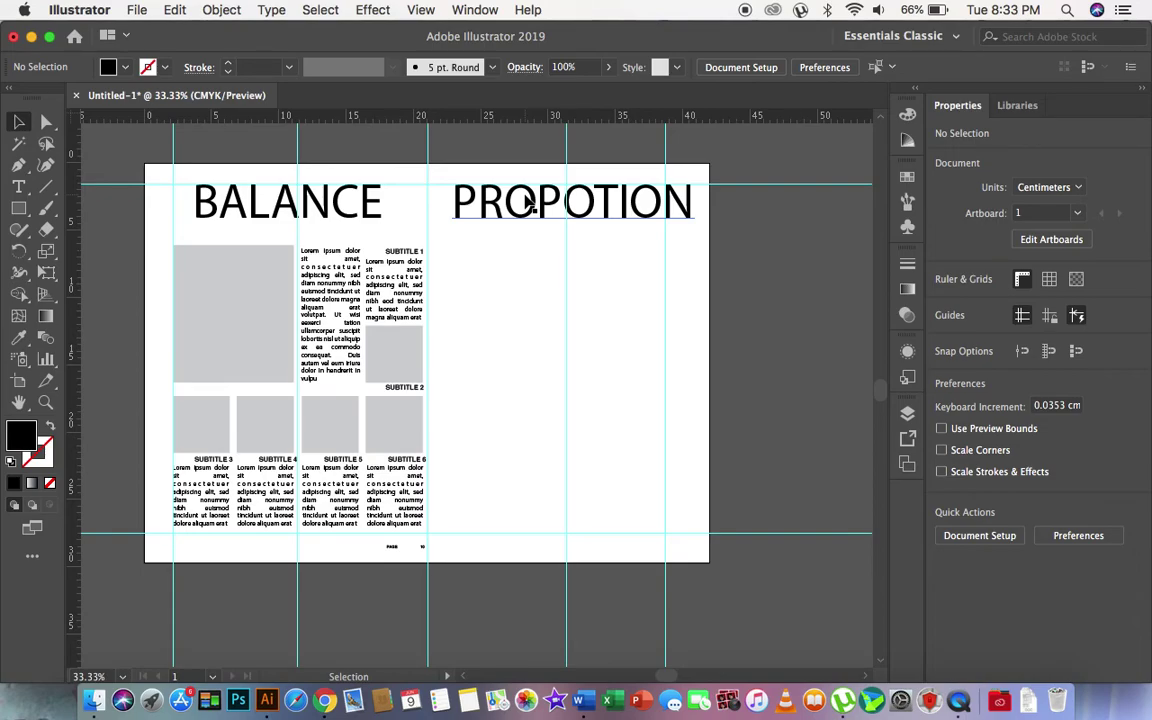
# Step: Check the PROPOTION and BALANCE headings' placement by selecting each, then pan the view
pyautogui.click(530, 203)
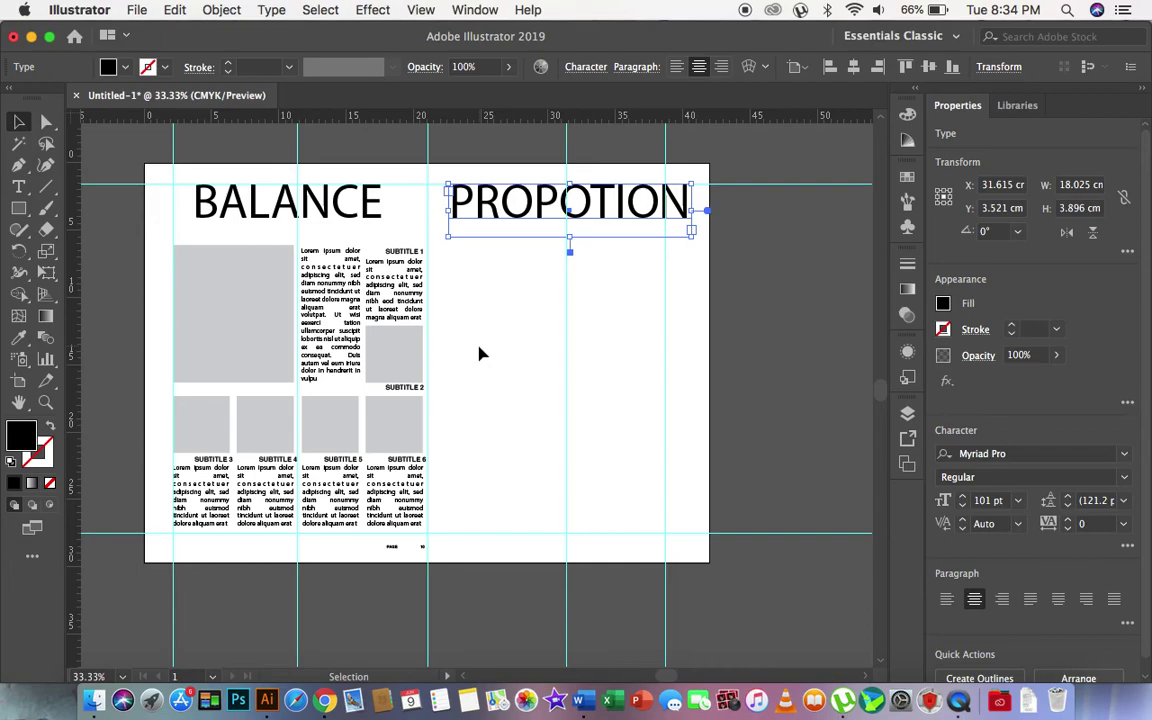
pyautogui.click(753, 281)
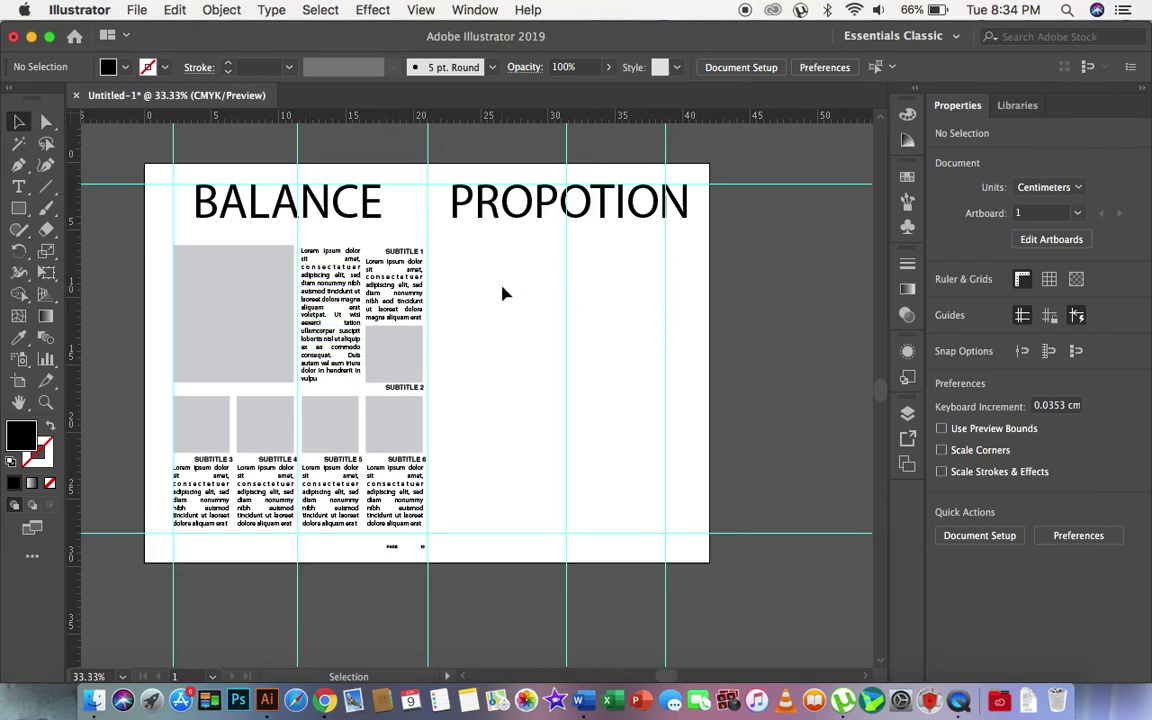
pyautogui.click(376, 200)
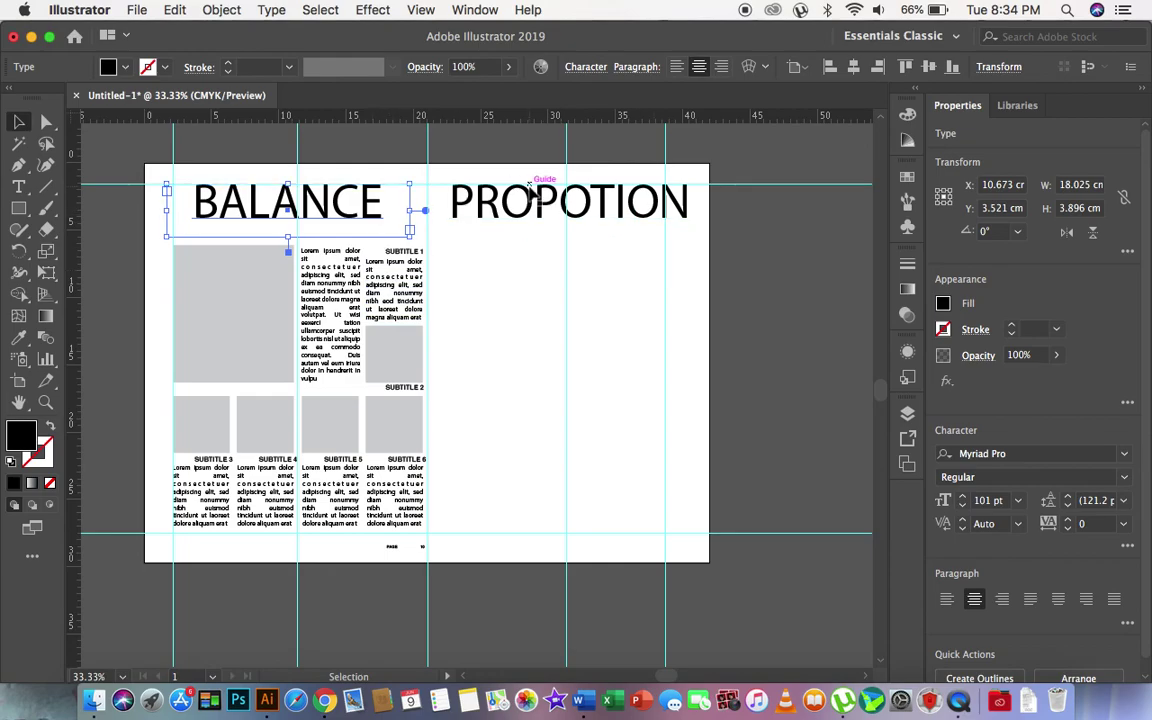
pyautogui.click(786, 322)
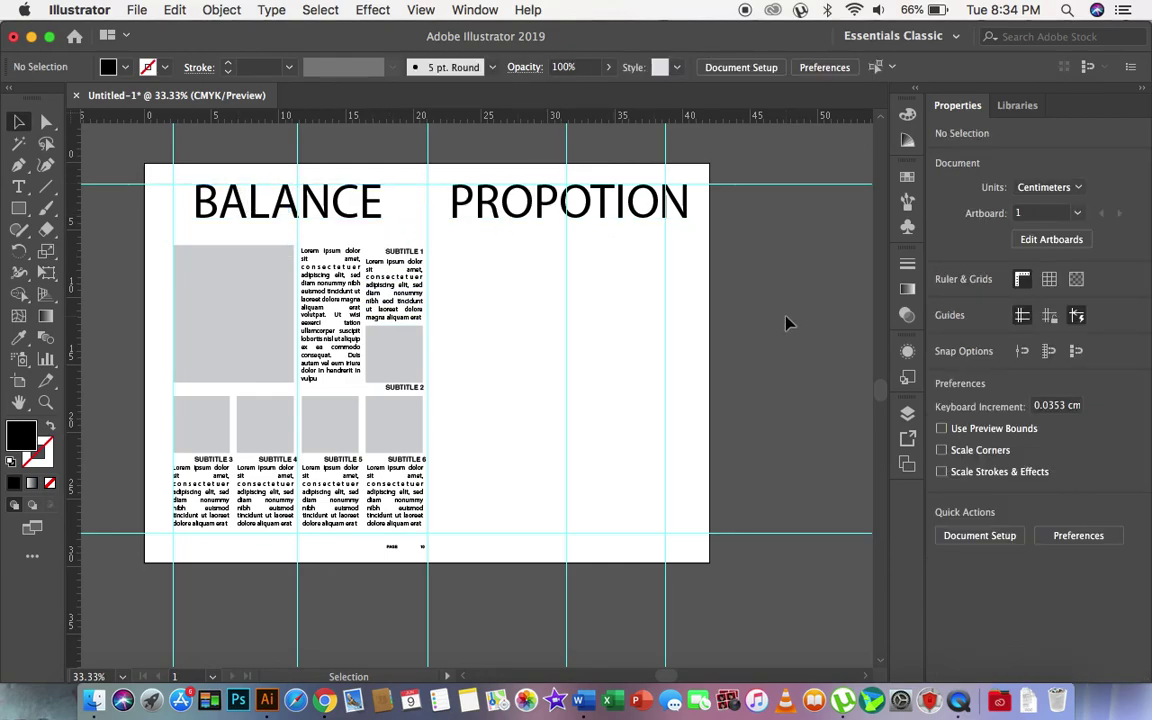
pyautogui.hscroll(-2, 330, 310)
pyautogui.scroll(1, 330, 310)
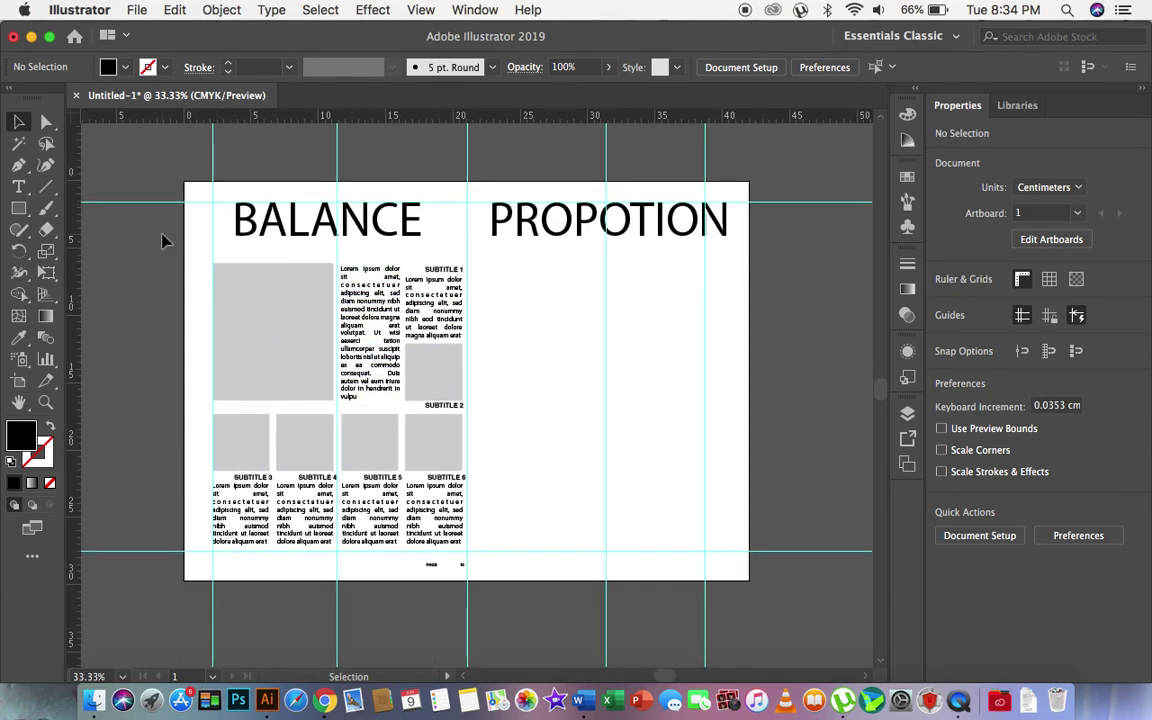